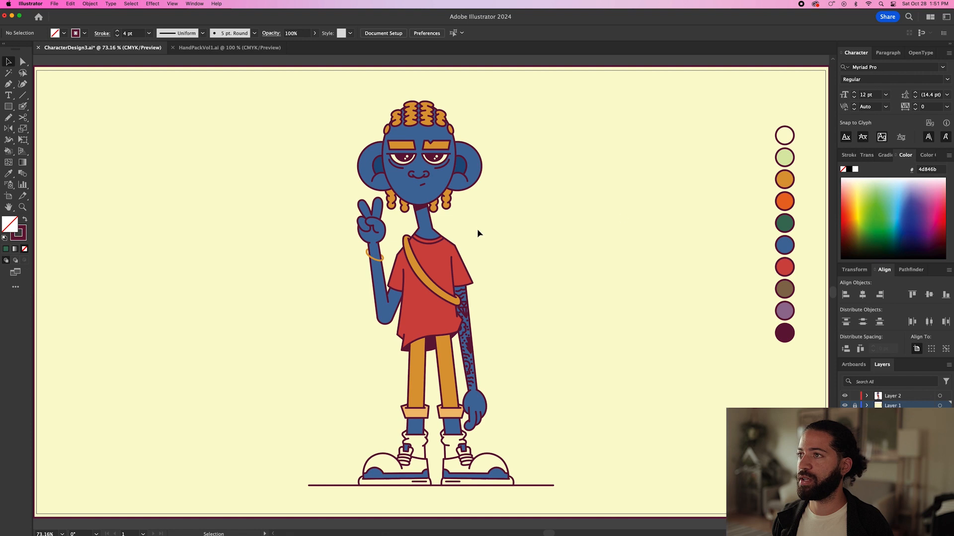
Step: Move the finished character group horizontally to the left part of the artboard to free space beside it
{"action": "left_click", "coordinate": [418, 199]}
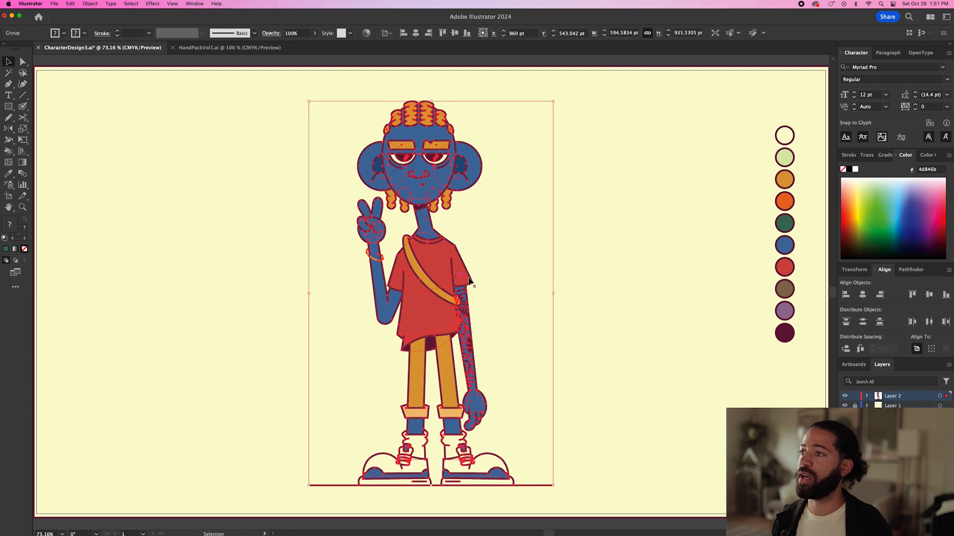
{"action": "left_click", "coordinate": [538, 257]}
{"action": "left_click_drag", "start_coordinate": [438, 272], "coordinate": [238, 270]}
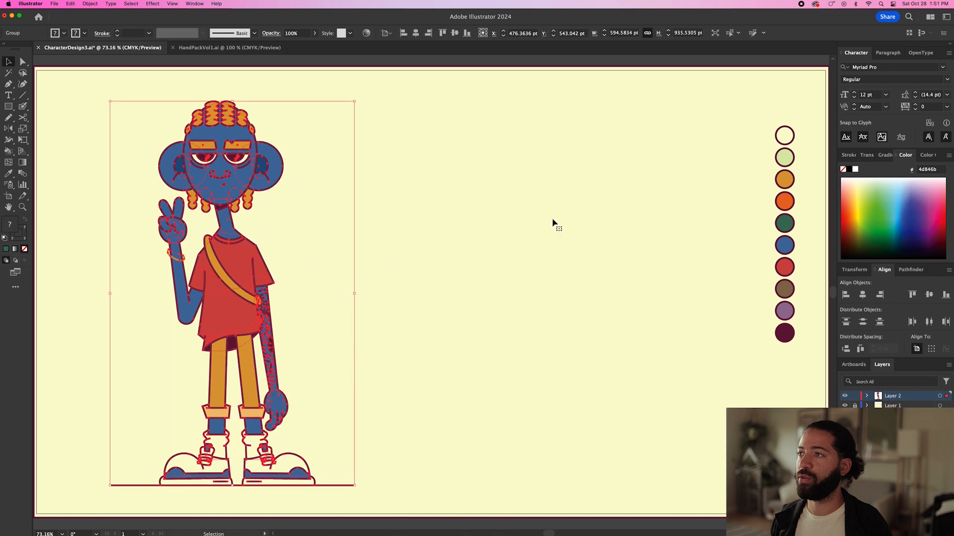
{"action": "left_click", "coordinate": [422, 234]}
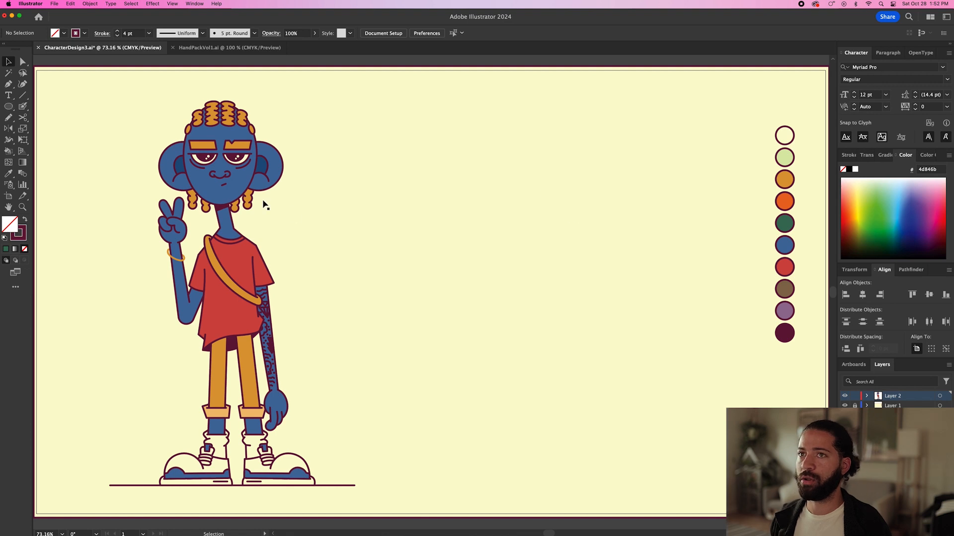
Step: Draw a blue ellipse about 171 by 225 pt for the head in the empty area and enlarge it slightly
{"action": "left_click", "coordinate": [9, 107]}
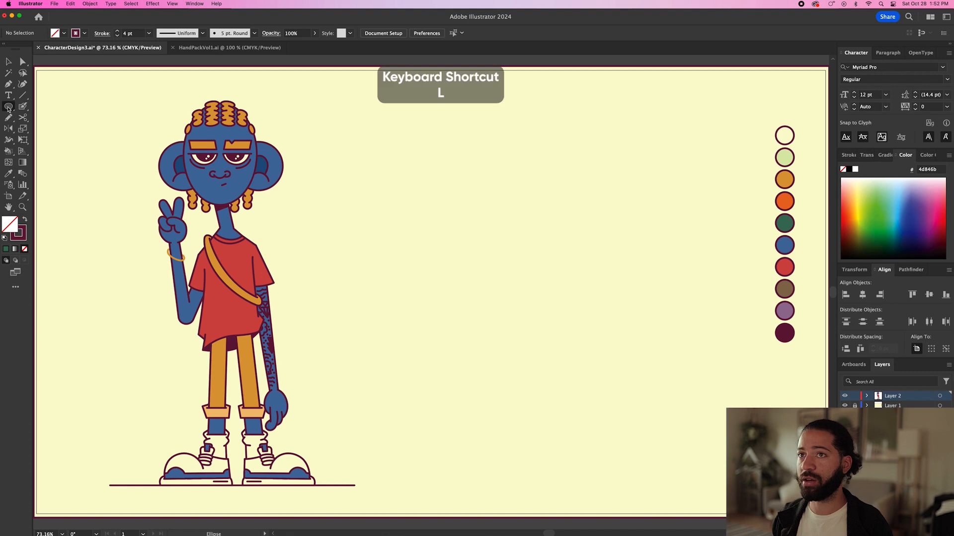
{"action": "left_click_drag", "start_coordinate": [529, 116], "coordinate": [602, 209]}
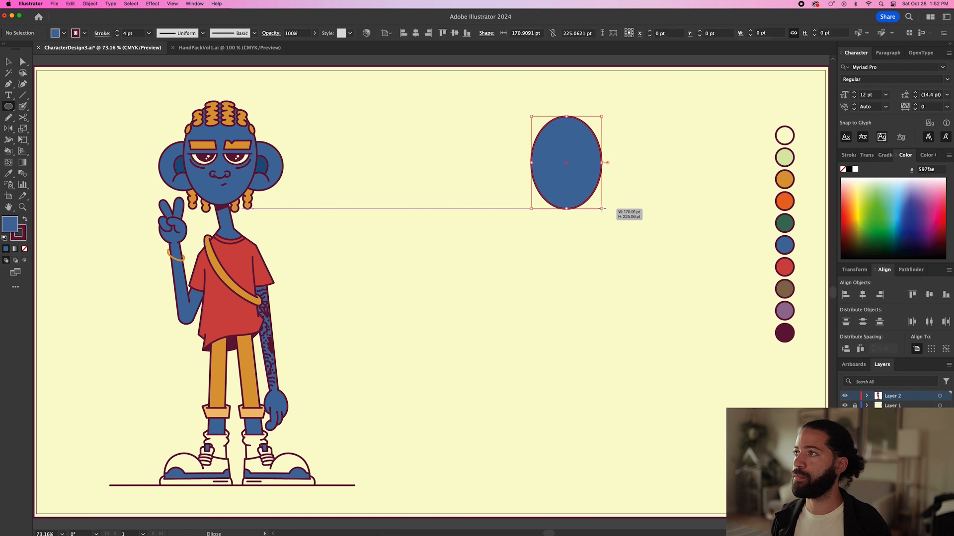
{"action": "key", "text": "v"}
{"action": "left_click_drag", "start_coordinate": [602, 118], "coordinate": [607, 110]}
{"action": "left_click", "coordinate": [653, 156]}
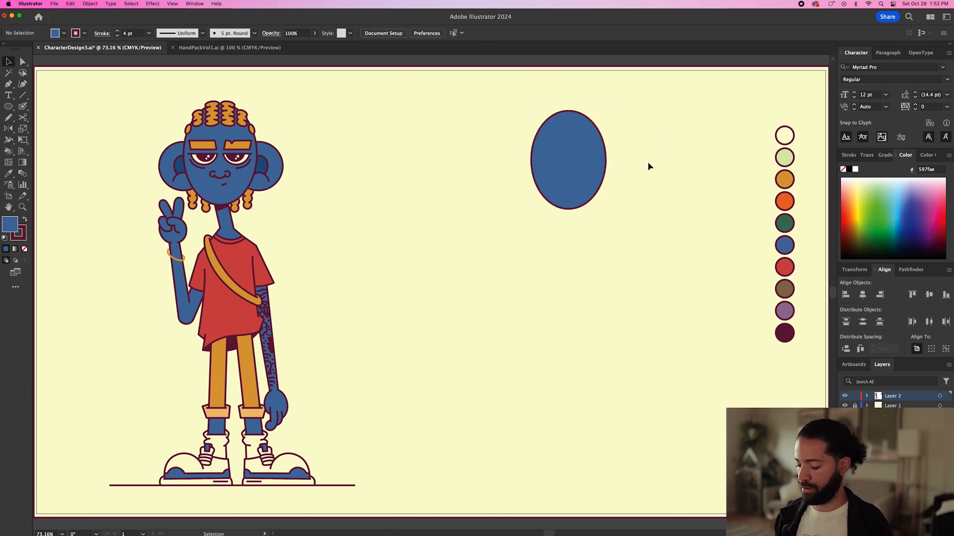
Step: Draw a blue circle about 138 pt in diameter for the ear, just right of the head ellipse
{"action": "key", "text": "l"}
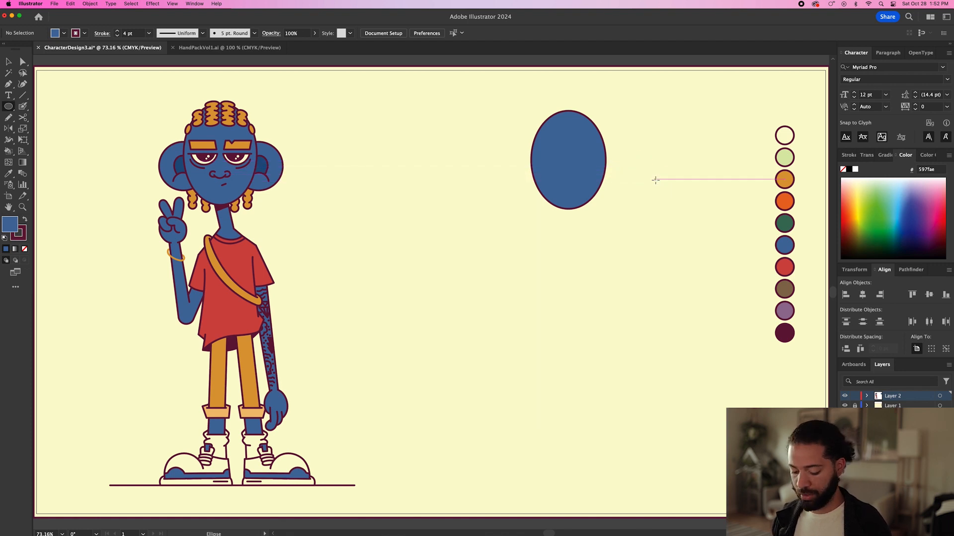
{"action": "left_click_drag", "start_coordinate": [650, 163], "coordinate": [673, 194]}
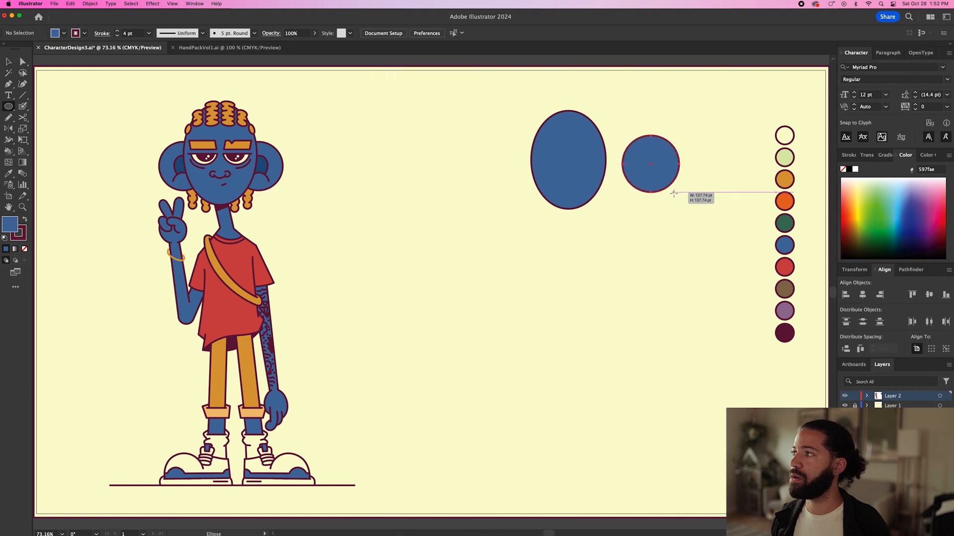
{"action": "key", "text": "v"}
{"action": "left_click", "coordinate": [693, 192]}
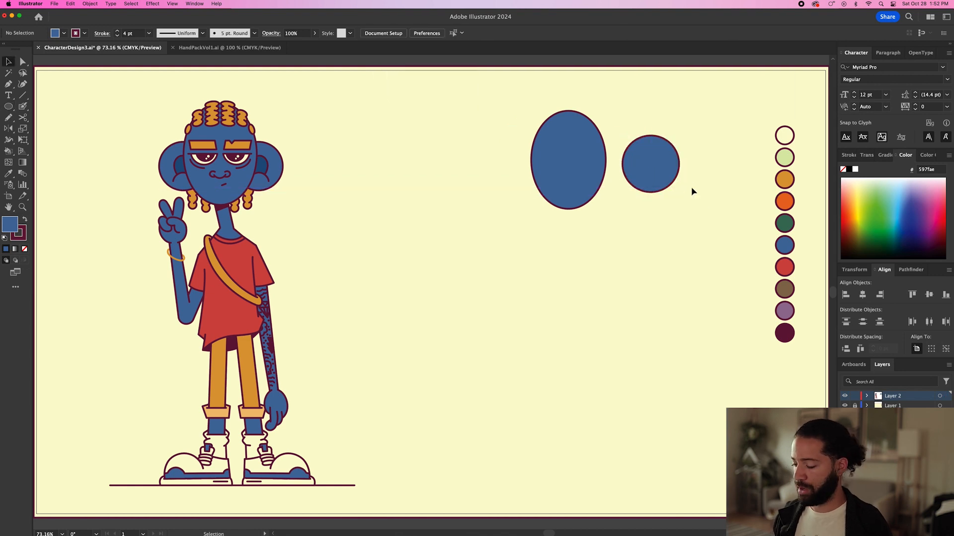
Step: Sketch the inner ear inside the circle with the Pencil tool: a low arc and a rounded loop above it
{"action": "key", "text": "n"}
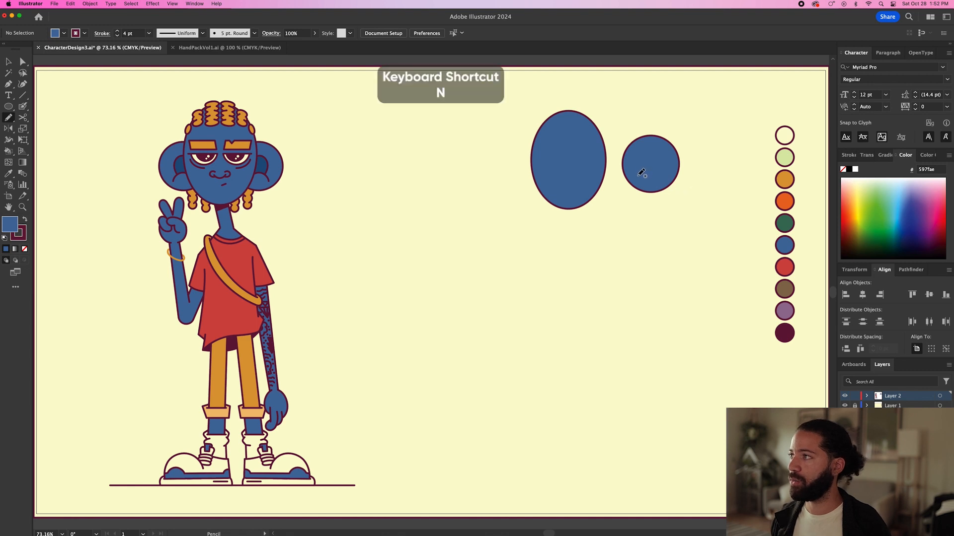
{"action": "mouse_move", "coordinate": [641, 172]}
{"action": "left_mouse_down"}
{"action": "mouse_move", "coordinate": [653, 164]}
{"action": "mouse_move", "coordinate": [668, 179]}
{"action": "left_mouse_up"}
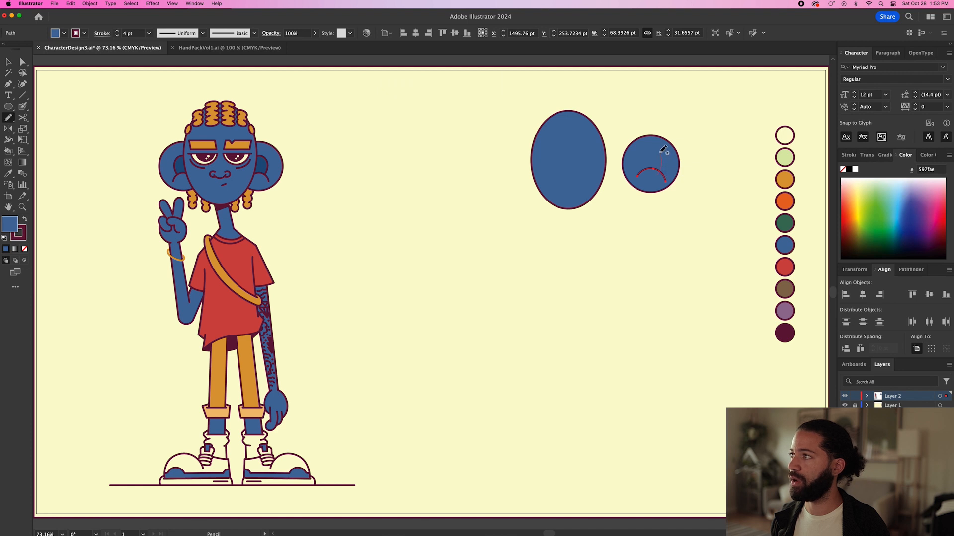
{"action": "left_click_drag", "start_coordinate": [658, 171], "coordinate": [659, 173]}
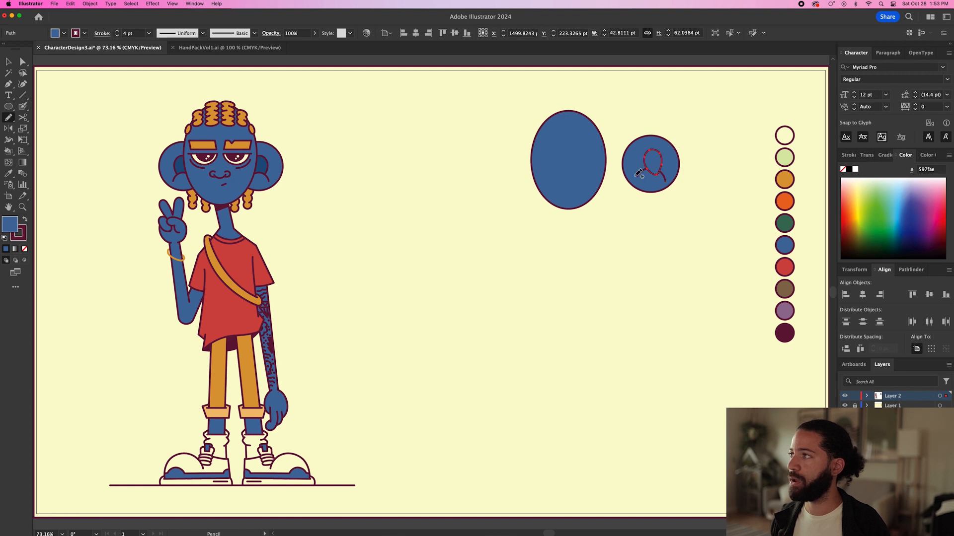
Step: Fill the inner-ear loop with the darker blue 3a6793
{"action": "double_click", "coordinate": [11, 226]}
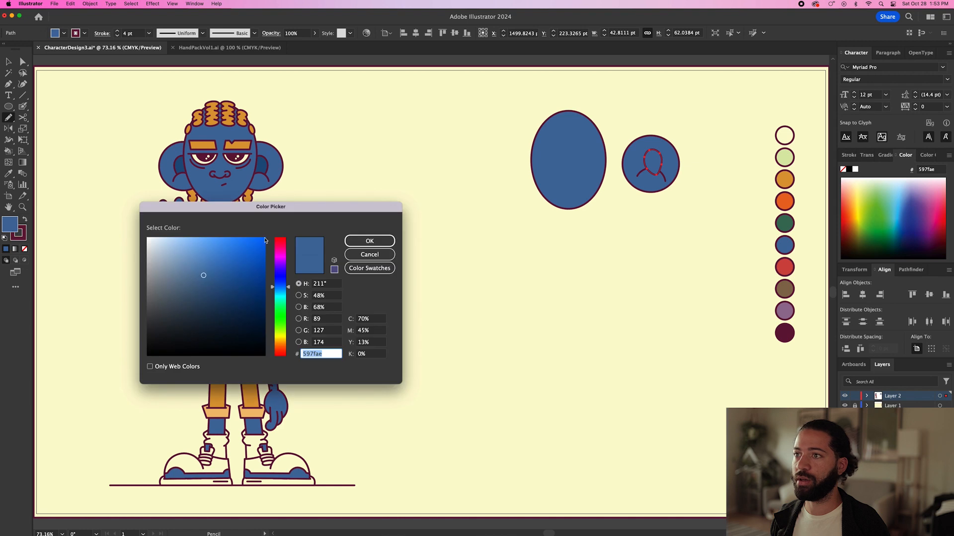
{"action": "left_click_drag", "start_coordinate": [203, 277], "coordinate": [218, 286]}
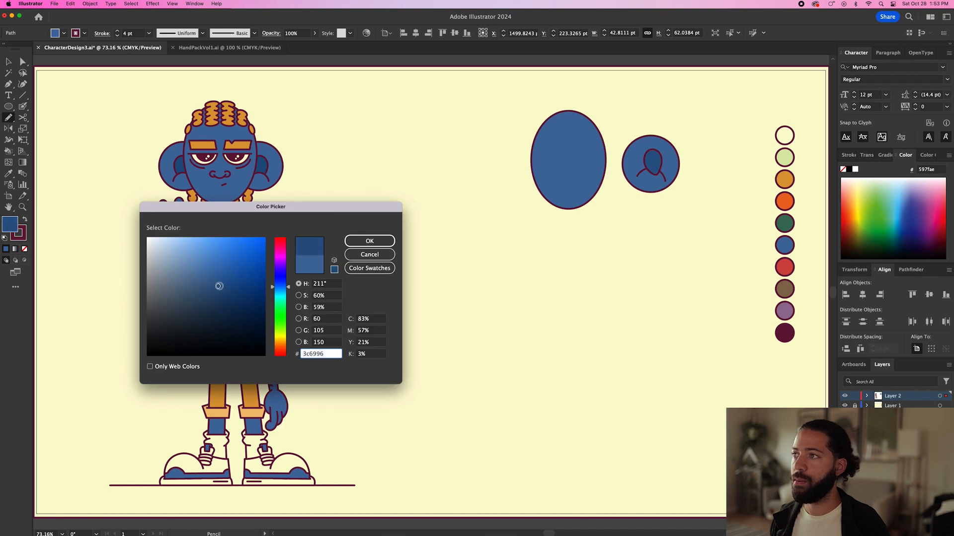
{"action": "left_click", "coordinate": [368, 241]}
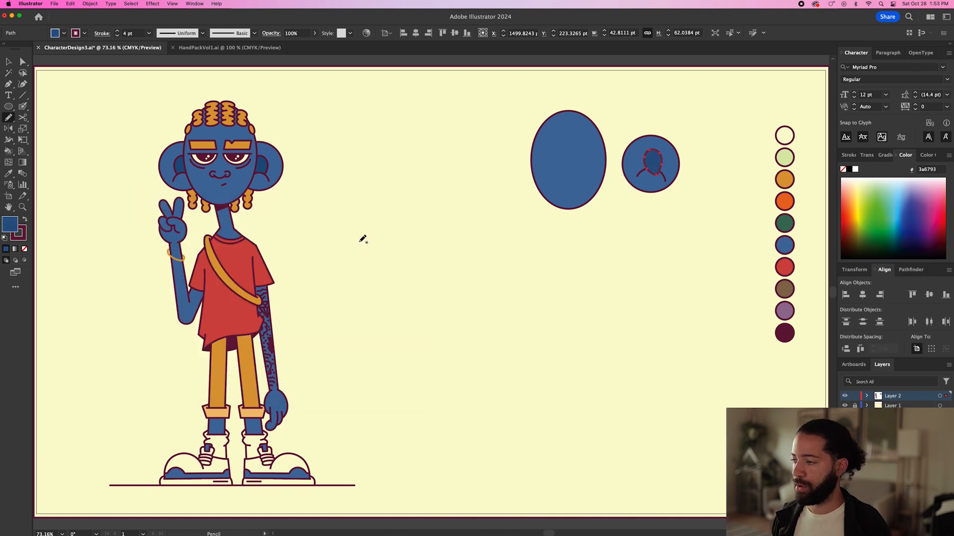
Step: Bring the lower ear arc to the front and group it with the loop and the ear circle
{"action": "left_click", "coordinate": [664, 179]}
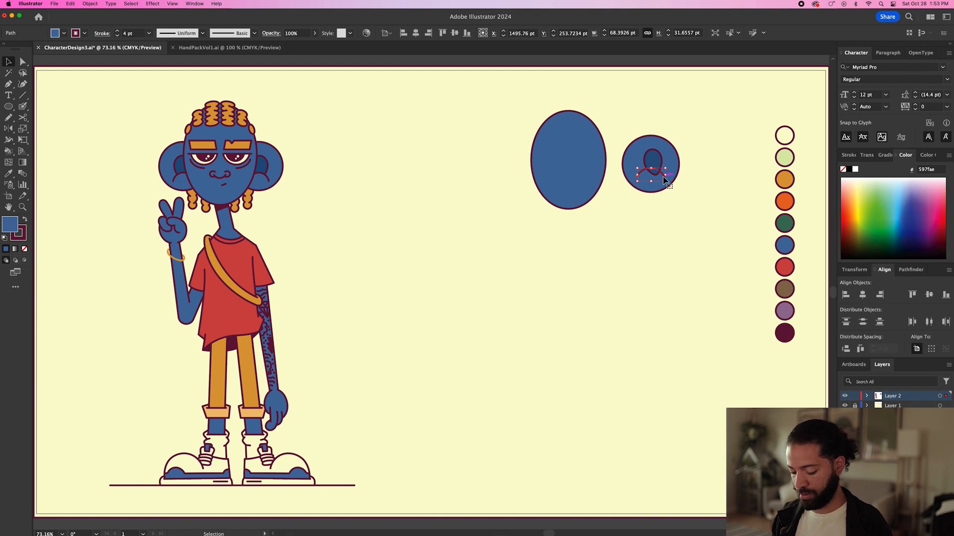
{"action": "key", "text": "super+shift+bracketright"}
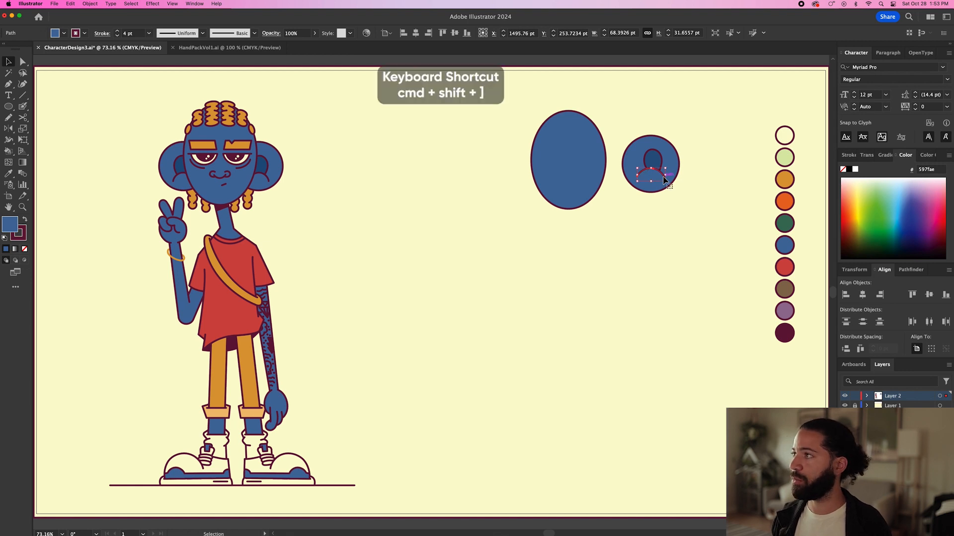
{"action": "left_click_drag", "start_coordinate": [684, 136], "coordinate": [634, 201]}
{"action": "key", "text": "a"}
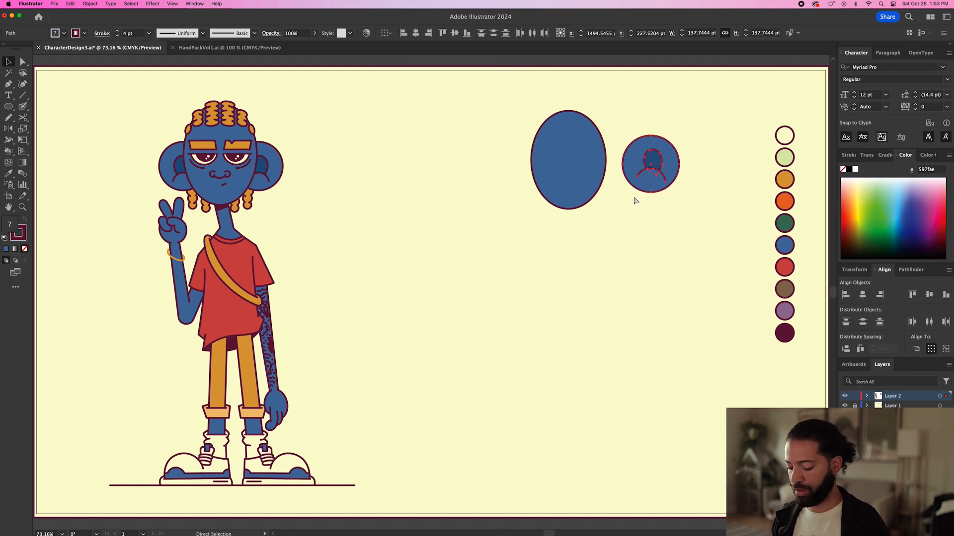
{"action": "key", "text": "super+g"}
{"action": "left_click", "coordinate": [683, 181]}
Step: Tuck the ear group behind the right side of the head and scale it down to about 134 pt
{"action": "left_click_drag", "start_coordinate": [673, 177], "coordinate": [628, 175]}
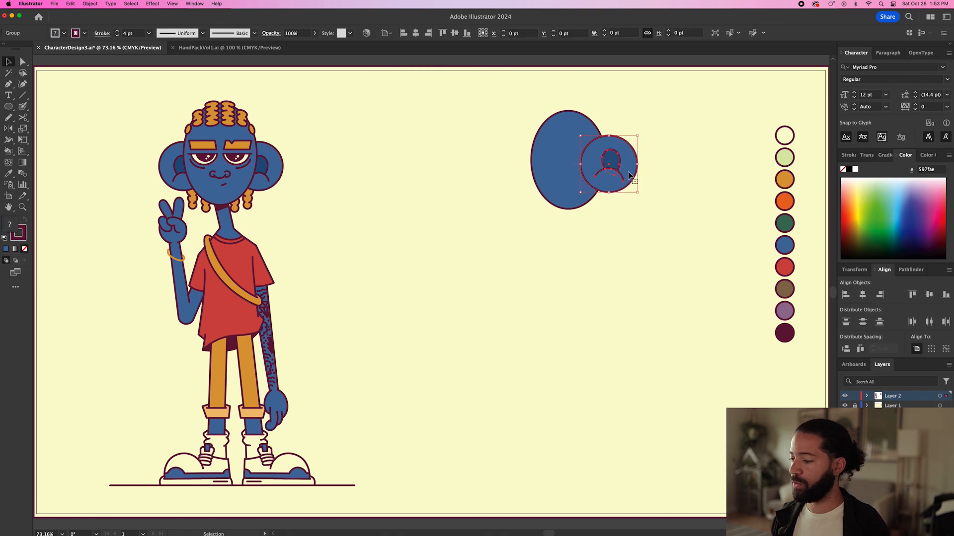
{"action": "key", "text": "a"}
{"action": "key", "text": "super+shift+bracketleft"}
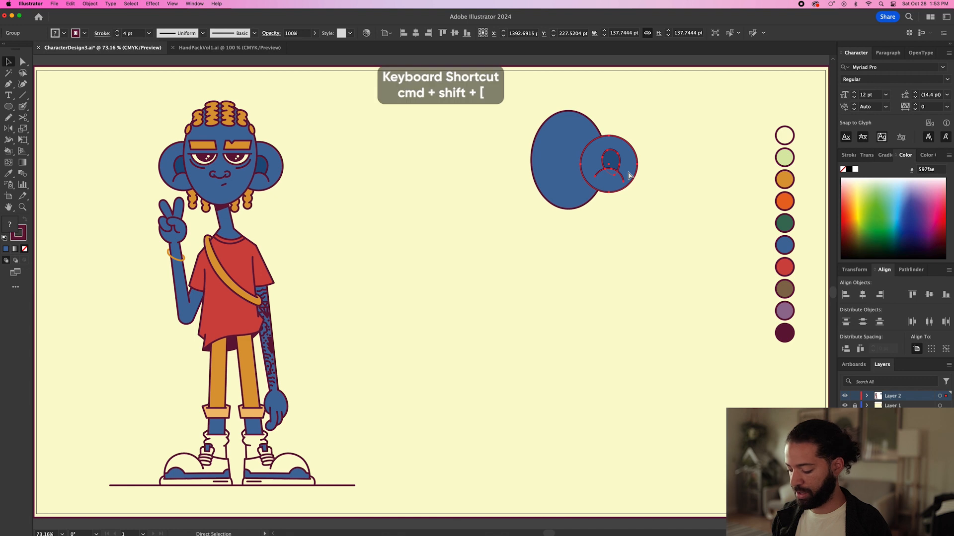
{"action": "key", "text": "v"}
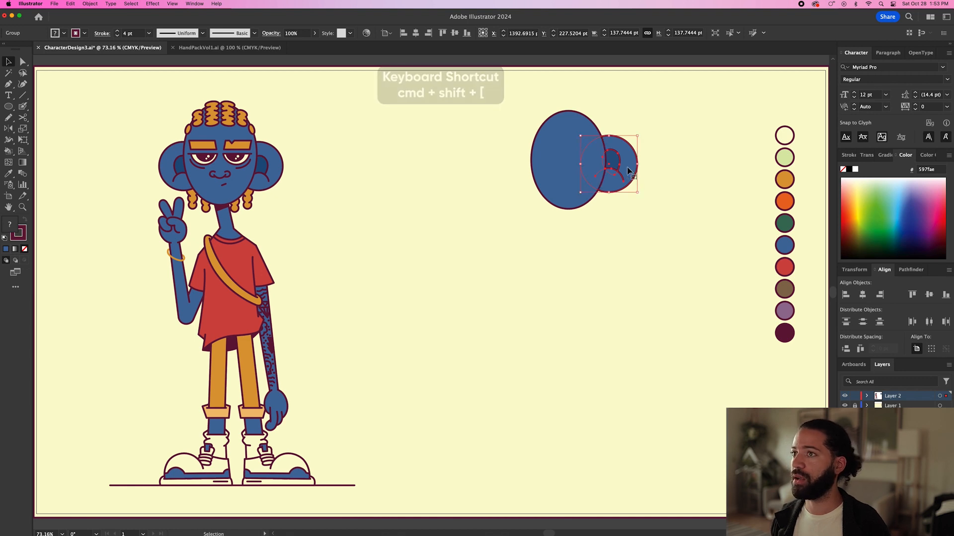
{"action": "left_click_drag", "start_coordinate": [627, 171], "coordinate": [626, 175]}
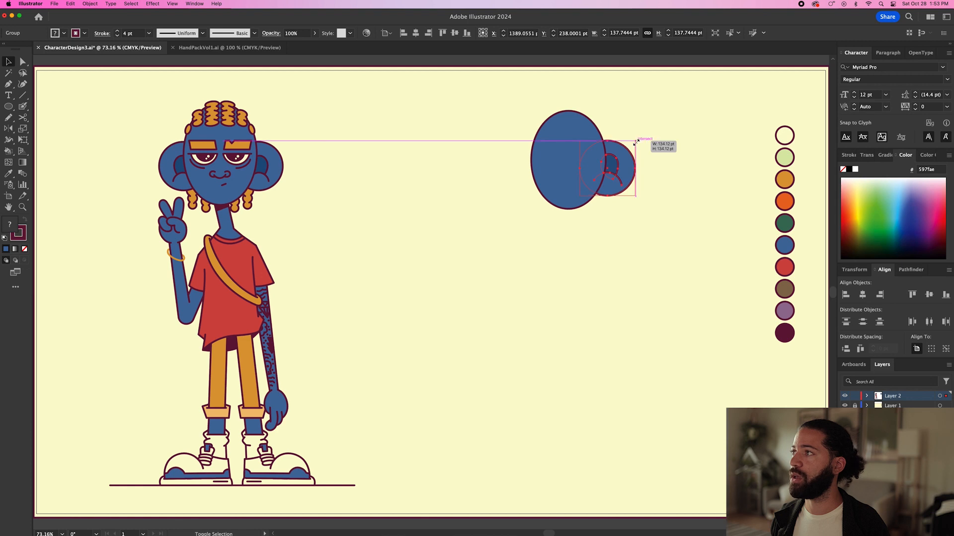
Step: Inside the ear group, reposition the inner-ear loop and arc slightly lower within the circle
{"action": "double_click", "coordinate": [623, 182]}
{"action": "key", "text": "super+equal"}
{"action": "key", "text": "super+equal"}
{"action": "key", "text": "super+equal"}
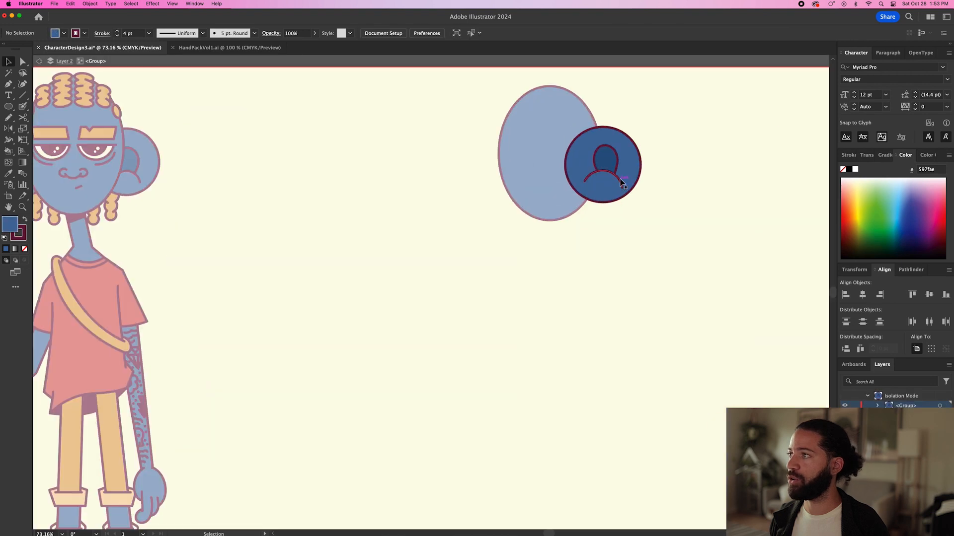
{"action": "left_click", "coordinate": [607, 185]}
{"action": "left_click_drag", "start_coordinate": [625, 163], "coordinate": [619, 164]}
{"action": "left_click", "coordinate": [602, 144], "text": "shift"}
{"action": "double_click", "coordinate": [702, 178]}
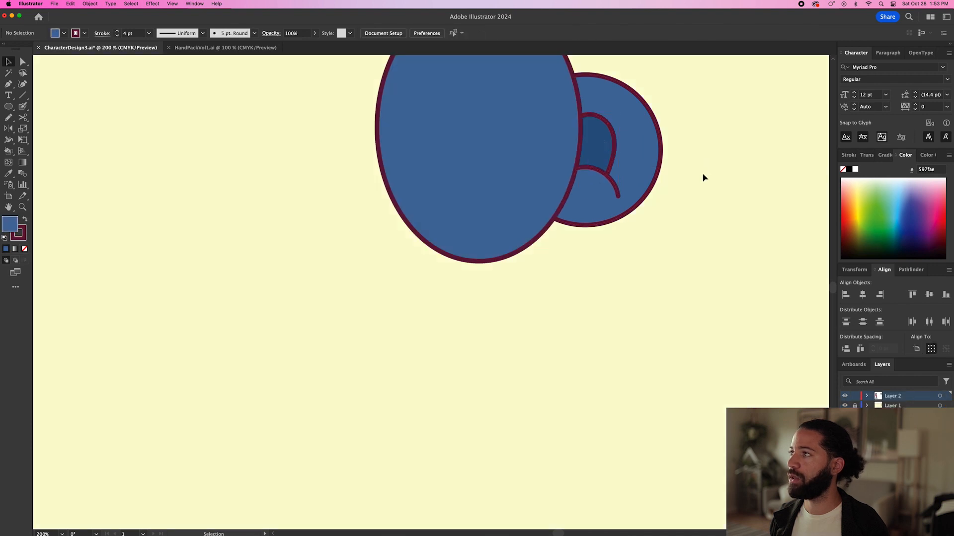
Step: Add a copy of the ear, reflected across the vertical axis, on the left side of the head
{"action": "scroll", "coordinate": [703, 190], "scroll_direction": "down", "scroll_amount": 5}
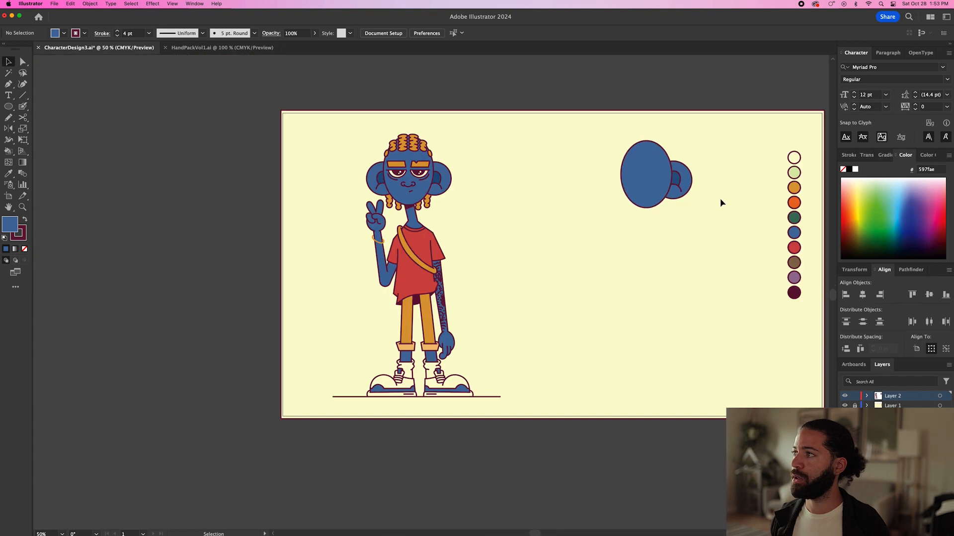
{"action": "left_click_drag", "start_coordinate": [681, 212], "coordinate": [533, 204]}
{"action": "left_click", "coordinate": [90, 4]}
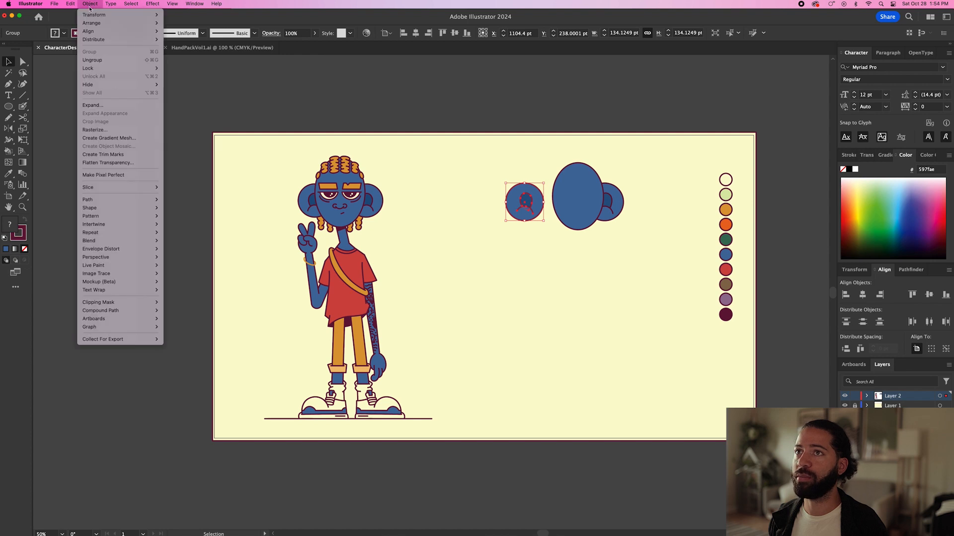
{"action": "mouse_move", "coordinate": [99, 15]}
{"action": "left_click", "coordinate": [188, 44]}
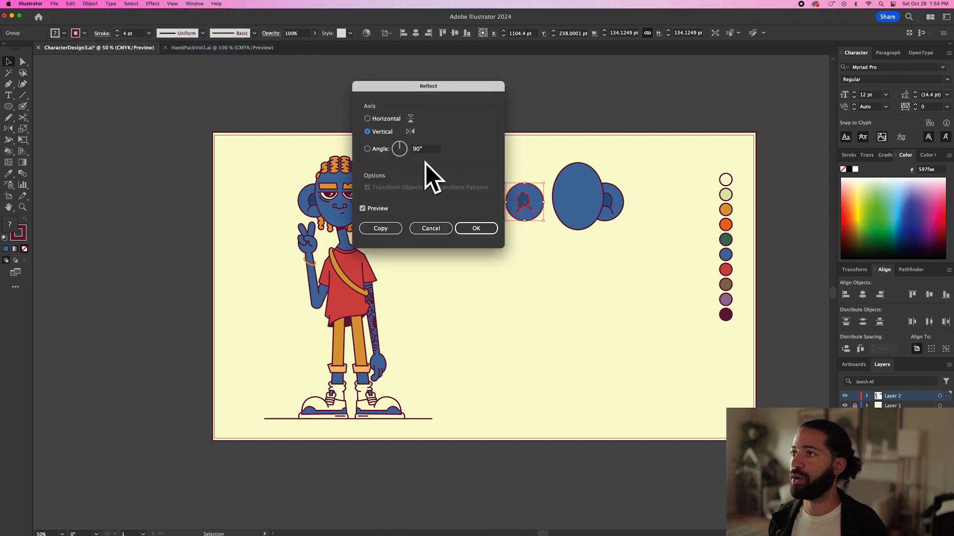
{"action": "left_click", "coordinate": [476, 228]}
{"action": "left_click_drag", "start_coordinate": [533, 211], "coordinate": [564, 211]}
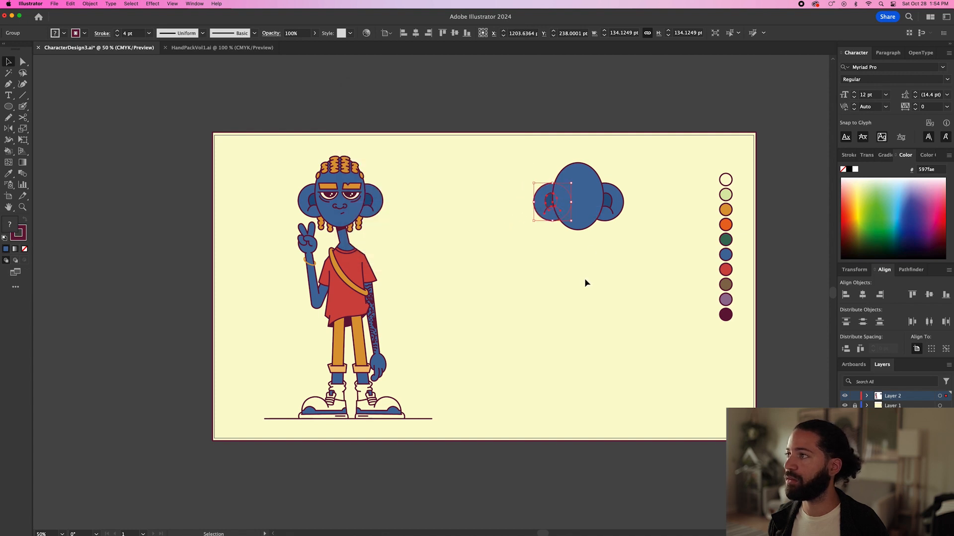
{"action": "left_click", "coordinate": [584, 279]}
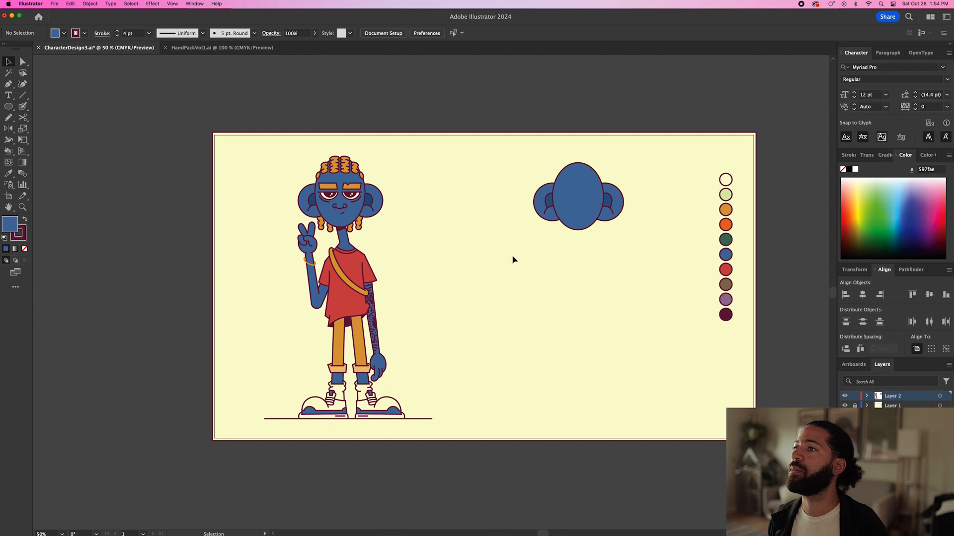
Step: Sample the golden-orange palette swatch and draw an eyebrow rectangle about 60 by 22 pt on the right half of the face
{"action": "key", "text": "i"}
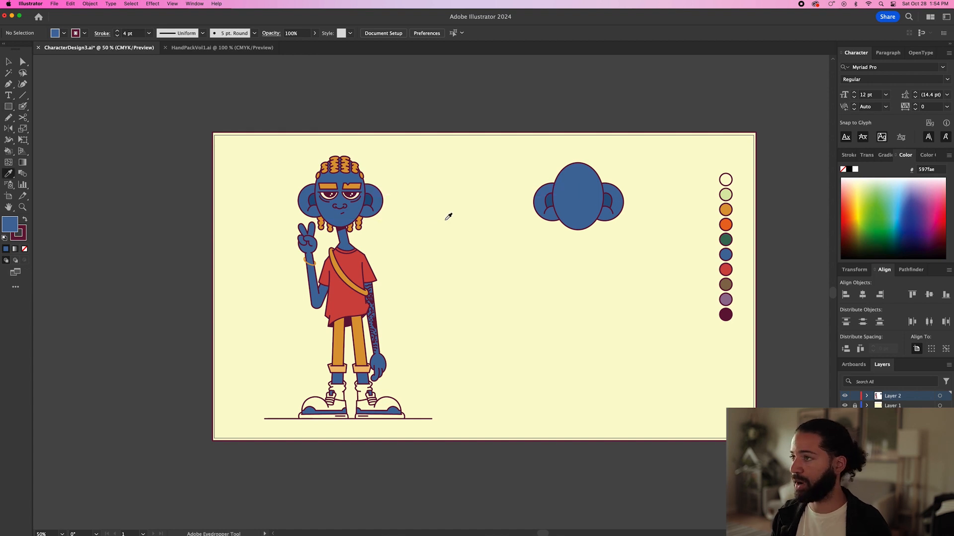
{"action": "left_click", "coordinate": [728, 208]}
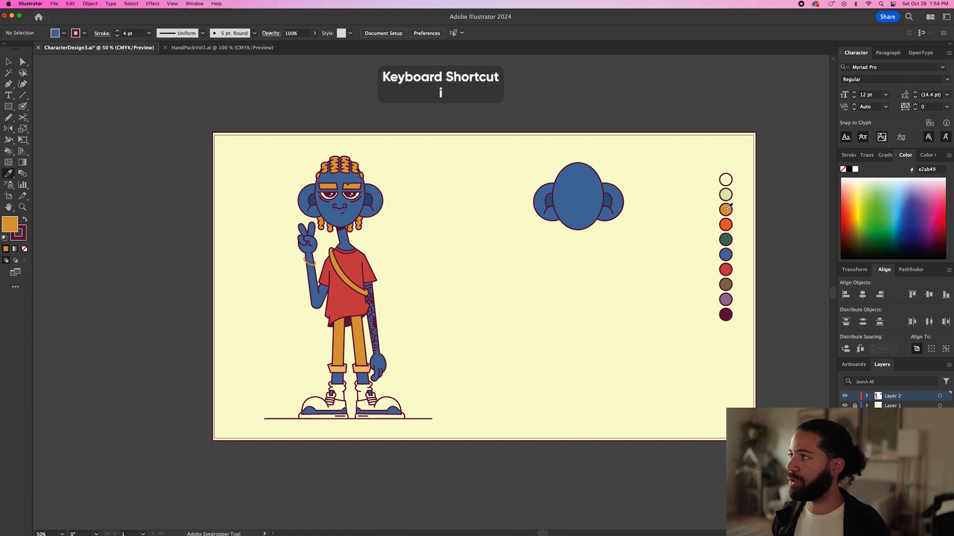
{"action": "key", "text": "m"}
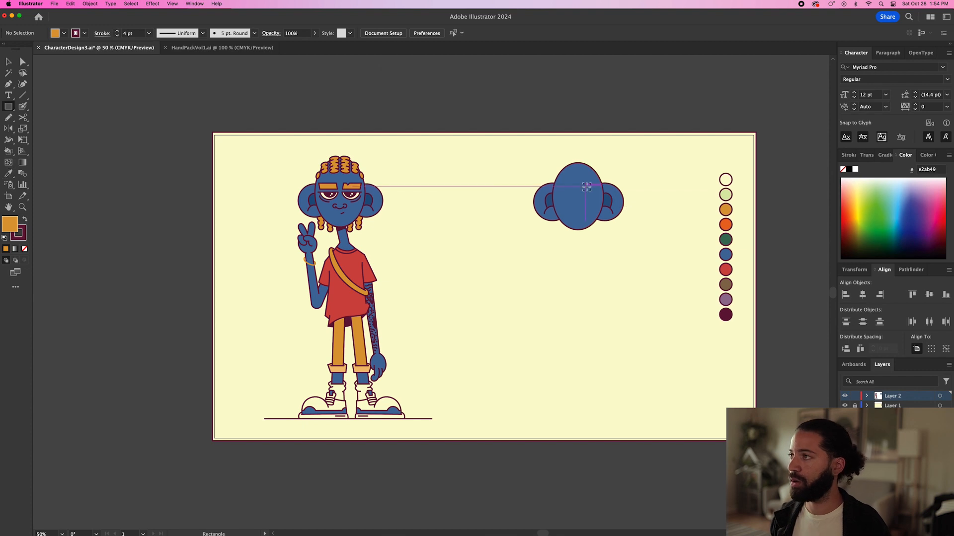
{"action": "scroll", "coordinate": [586, 186], "scroll_direction": "up", "scroll_amount": 2}
{"action": "scroll", "coordinate": [586, 186], "scroll_direction": "up", "scroll_amount": 2}
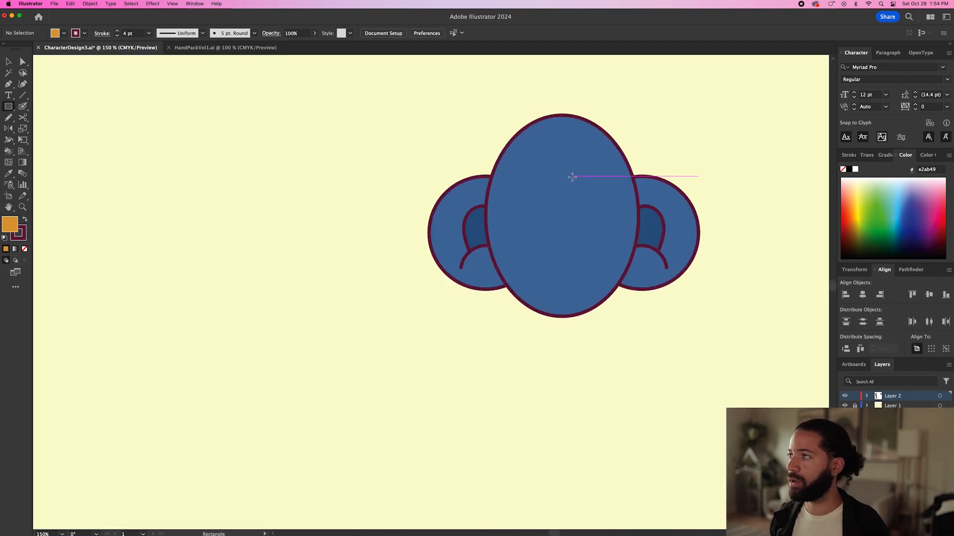
{"action": "left_click_drag", "start_coordinate": [572, 177], "coordinate": [621, 197]}
Step: Slant the eyebrow rectangle by shifting its lower corner points left until the shape is about 64 pt wide
{"action": "left_click", "coordinate": [572, 196], "text": "super"}
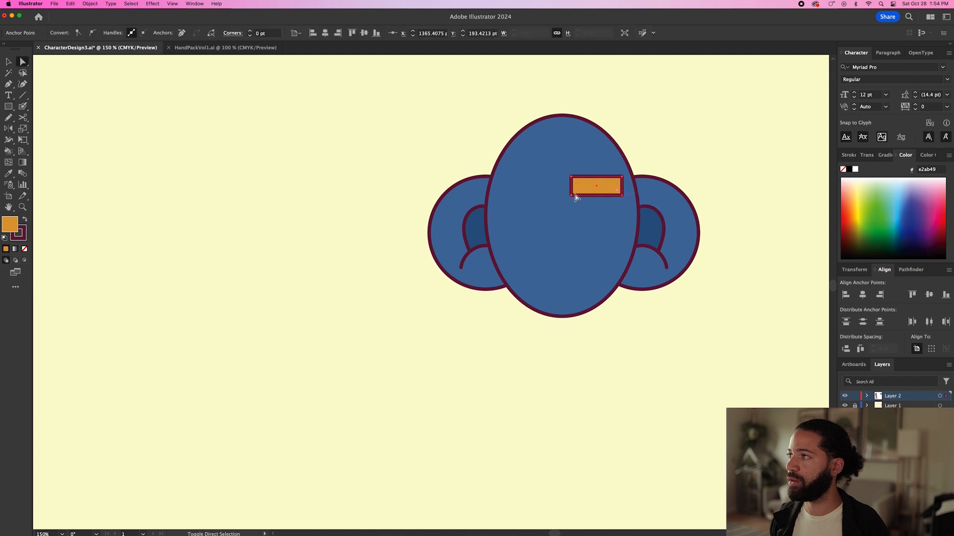
{"action": "scroll", "coordinate": [576, 197], "scroll_direction": "down", "scroll_amount": 2}
{"action": "scroll", "coordinate": [586, 198], "scroll_direction": "up", "scroll_amount": 3}
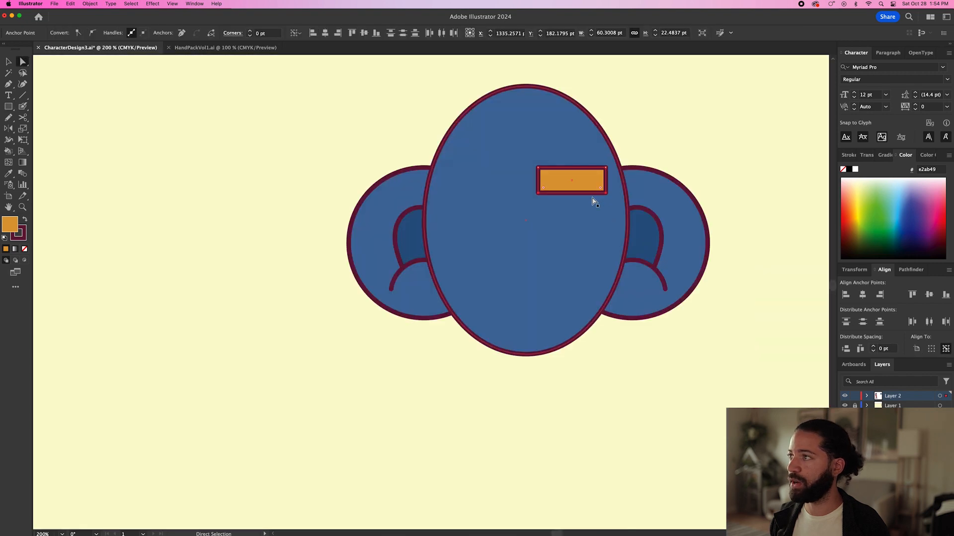
{"action": "key", "text": "Left"}
{"action": "key", "text": "Left"}
{"action": "key", "text": "Left"}
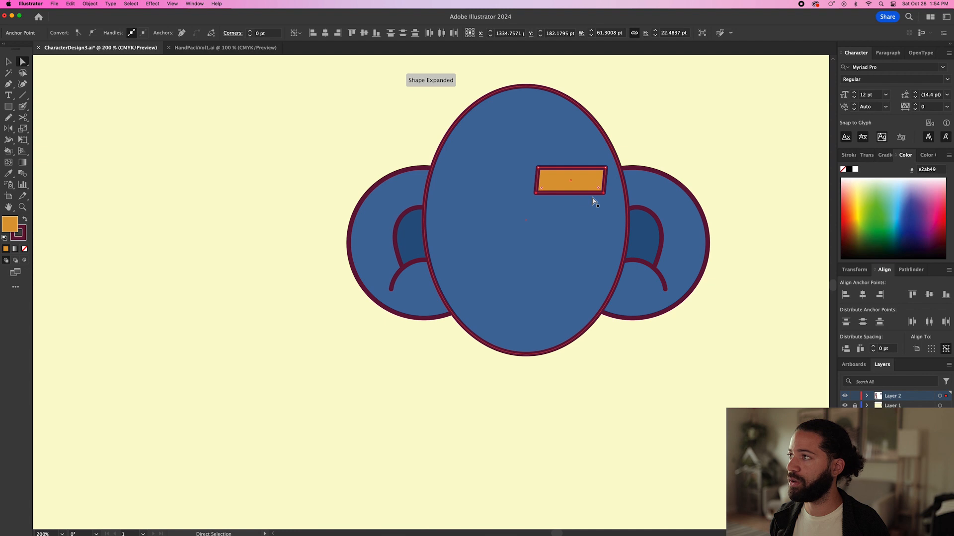
{"action": "key", "text": "Left"}
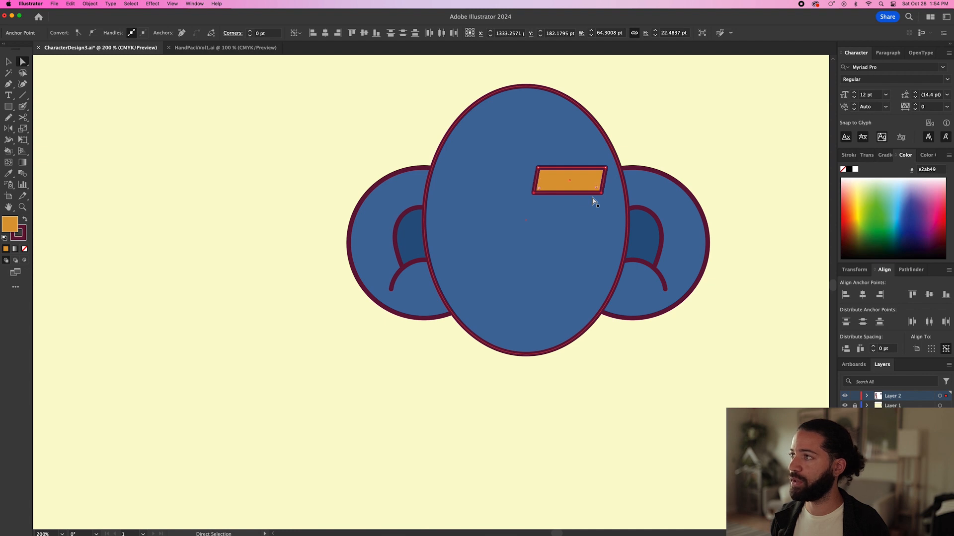
Step: Add three closely spaced anchor points along the eyebrow's top edge near its inner end
{"action": "scroll", "coordinate": [273, 260], "scroll_direction": "down", "scroll_amount": 2}
{"action": "scroll", "coordinate": [273, 260], "scroll_direction": "left", "scroll_amount": 3}
{"action": "key", "text": "p"}
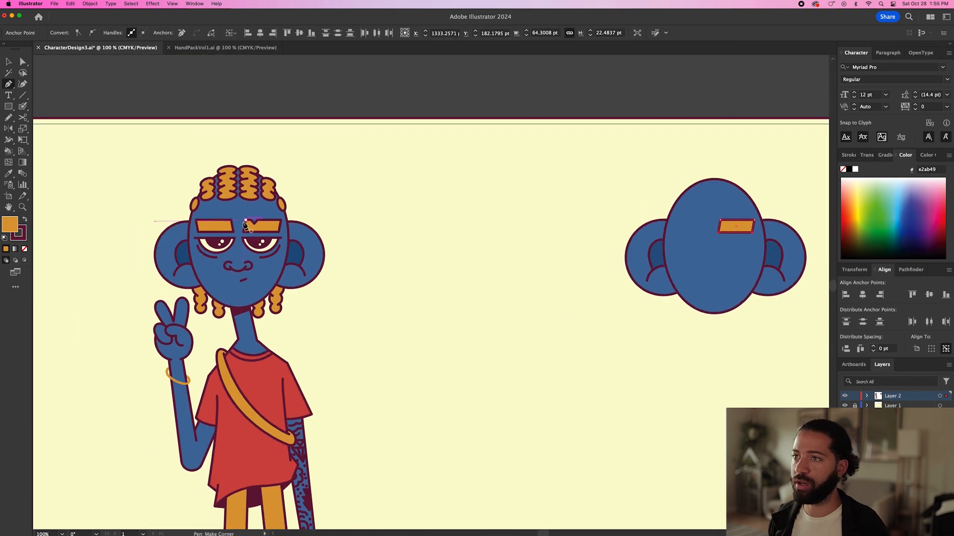
{"action": "scroll", "coordinate": [267, 226], "scroll_direction": "up", "scroll_amount": 2}
{"action": "scroll", "coordinate": [487, 273], "scroll_direction": "right", "scroll_amount": 15}
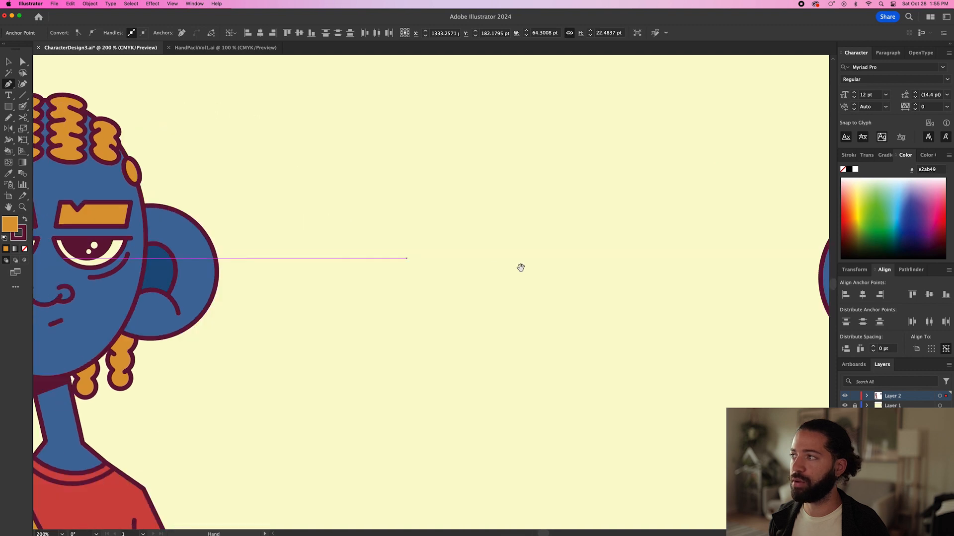
{"action": "scroll", "coordinate": [411, 187], "scroll_direction": "up", "scroll_amount": 5}
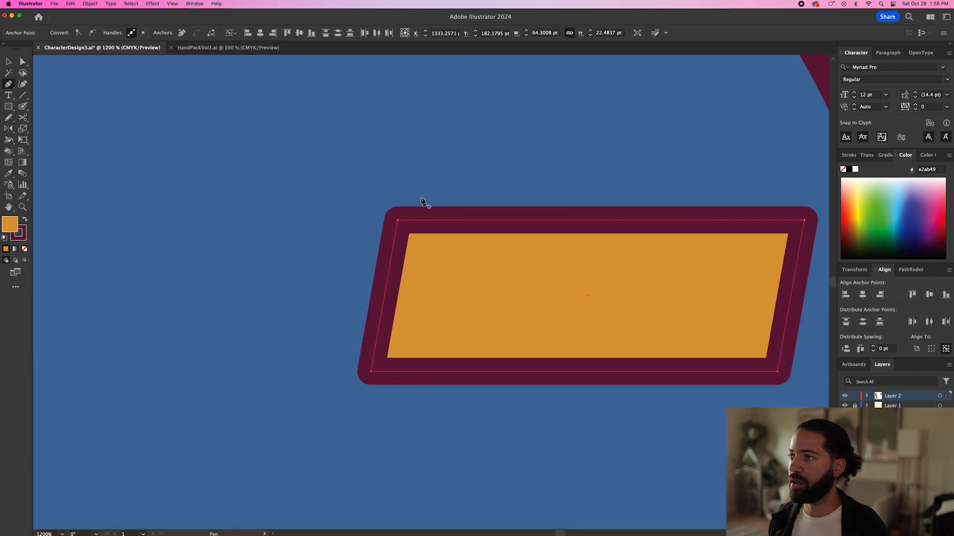
{"action": "left_click", "coordinate": [437, 220]}
{"action": "left_click", "coordinate": [470, 220]}
{"action": "left_click", "coordinate": [517, 220]}
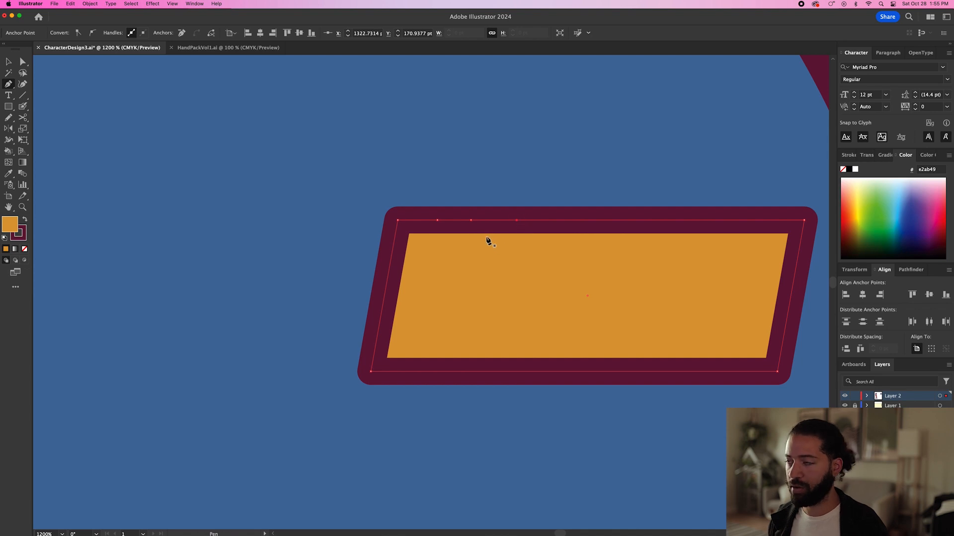
Step: Pull the middle added anchor point down to cut a V-shaped notch into the eyebrow
{"action": "left_click", "coordinate": [22, 64]}
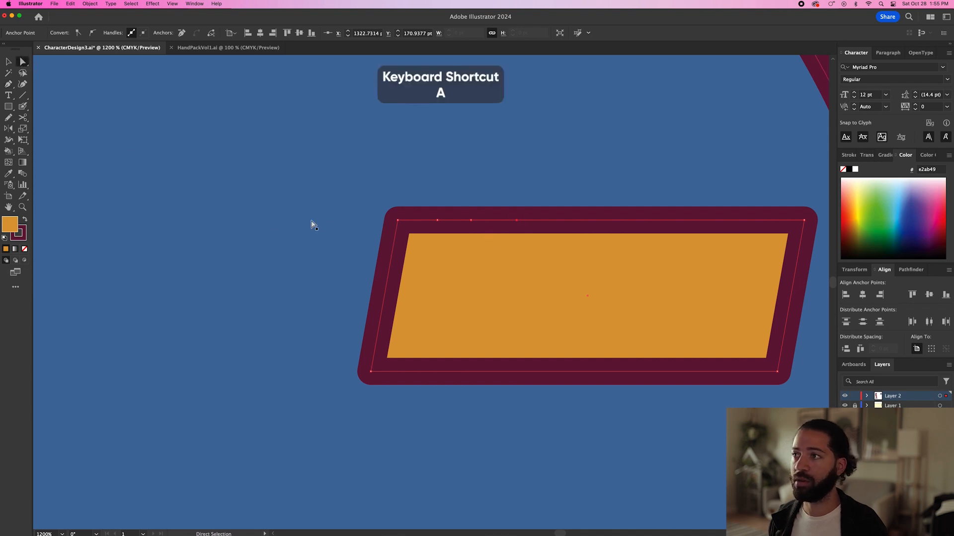
{"action": "left_click_drag", "start_coordinate": [471, 220], "coordinate": [473, 271]}
{"action": "key", "text": "super+minus"}
{"action": "key", "text": "super+minus"}
{"action": "key", "text": "super+minus"}
{"action": "key", "text": "super+minus"}
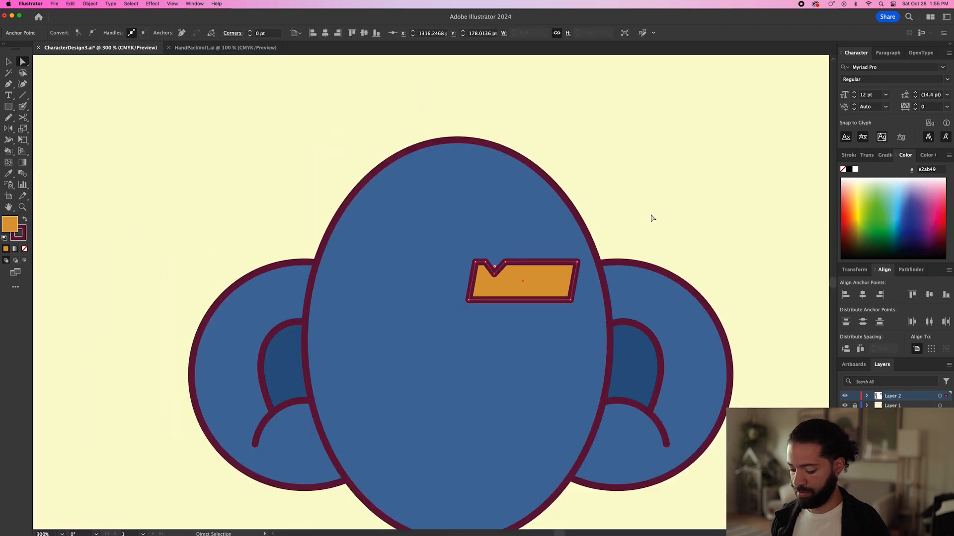
Step: Place a copy of the eyebrow, reflected across the vertical axis, on the left half of the face and even out both eyebrows' positions
{"action": "left_click", "coordinate": [646, 220]}
{"action": "key", "text": "v"}
{"action": "left_click_drag", "start_coordinate": [552, 281], "coordinate": [386, 281]}
{"action": "left_click", "coordinate": [90, 3]}
{"action": "mouse_move", "coordinate": [99, 14]}
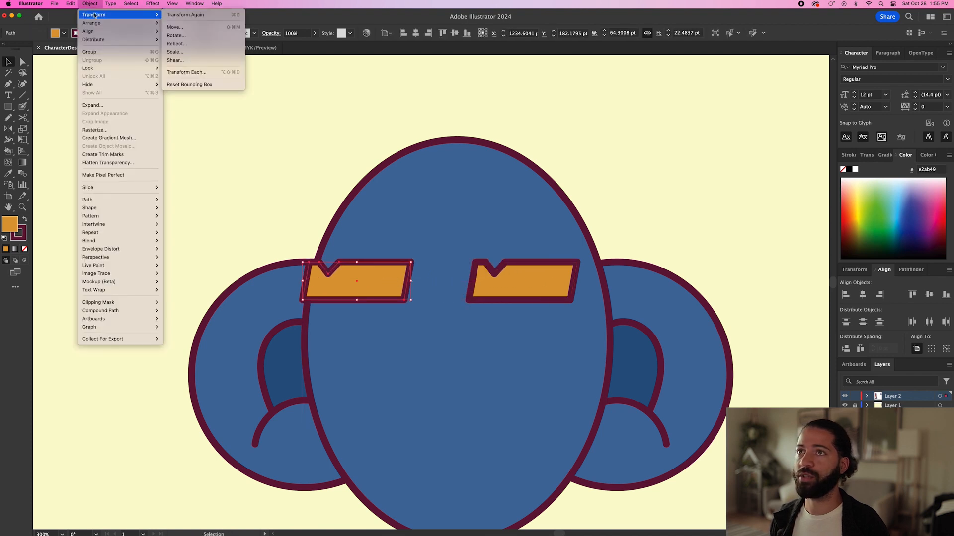
{"action": "left_click", "coordinate": [188, 44]}
{"action": "left_click", "coordinate": [464, 231]}
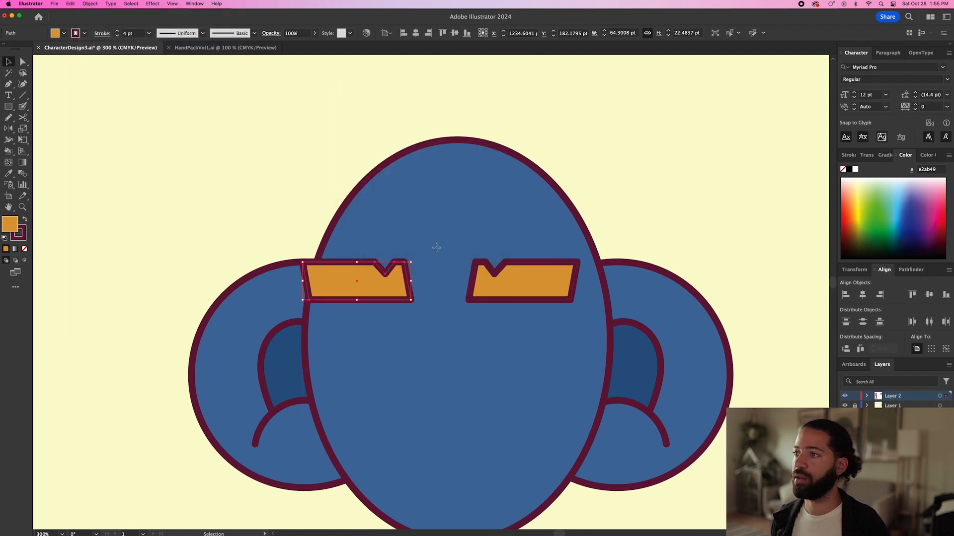
{"action": "left_click_drag", "start_coordinate": [347, 285], "coordinate": [377, 279]}
{"action": "left_click_drag", "start_coordinate": [511, 281], "coordinate": [516, 279]}
Step: Remove the three notch anchor points from the left eyebrow so its top edge is straight
{"action": "left_click", "coordinate": [391, 290]}
{"action": "key", "text": "p"}
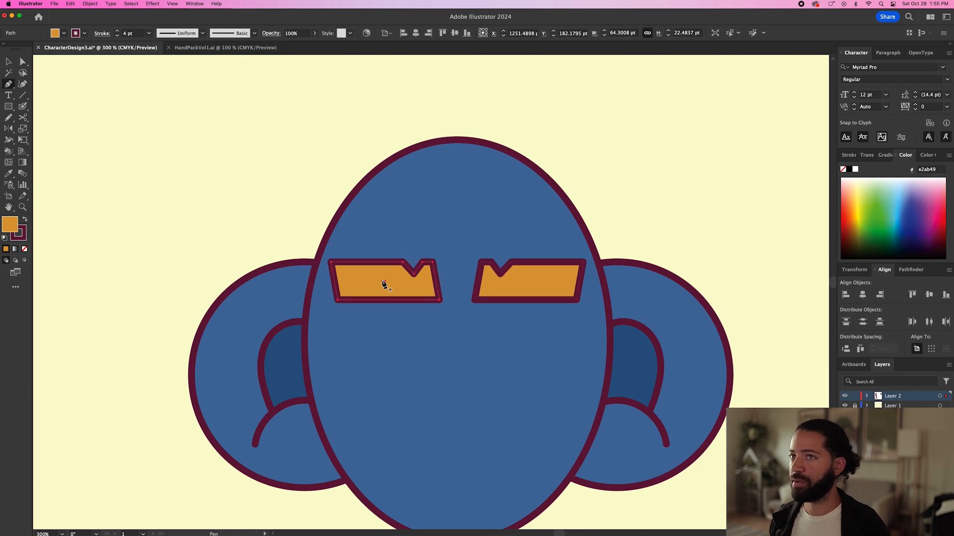
{"action": "left_click", "coordinate": [416, 276]}
{"action": "left_click", "coordinate": [403, 262]}
{"action": "left_click", "coordinate": [424, 262]}
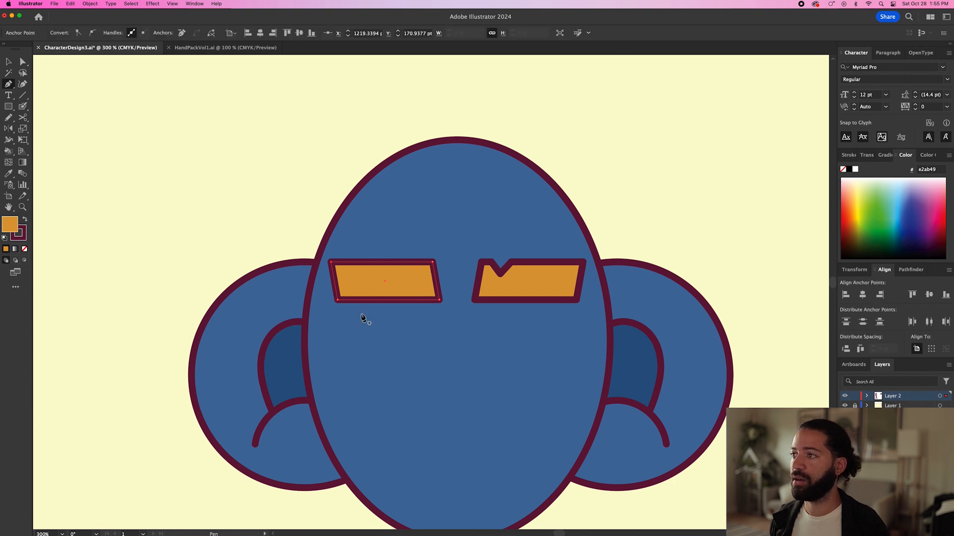
{"action": "key", "text": "v"}
{"action": "left_click", "coordinate": [640, 222]}
Step: Draw a circle about 88 pt across below the left eyebrow and a wide rectangle covering its lower half
{"action": "key", "text": "l"}
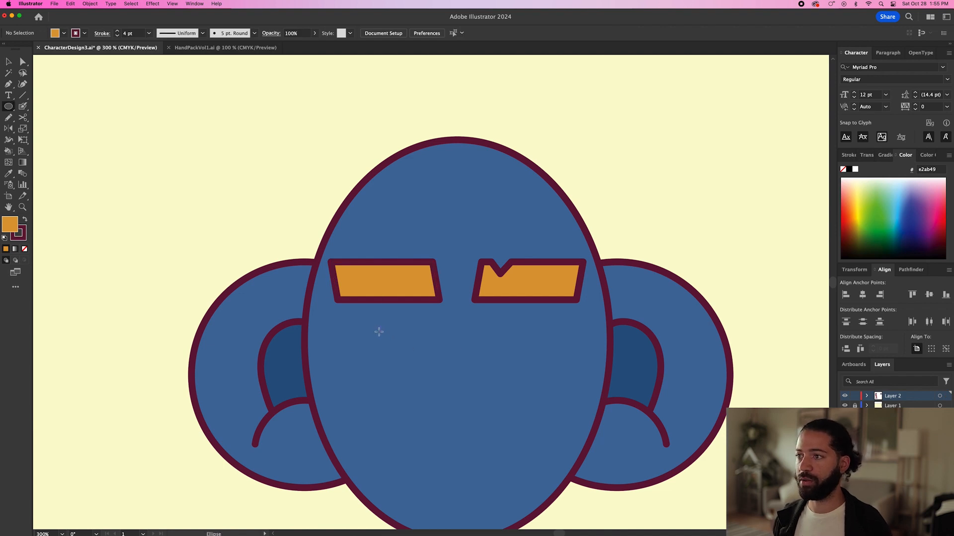
{"action": "left_click_drag", "start_coordinate": [390, 332], "coordinate": [464, 399]}
{"action": "key", "text": "m"}
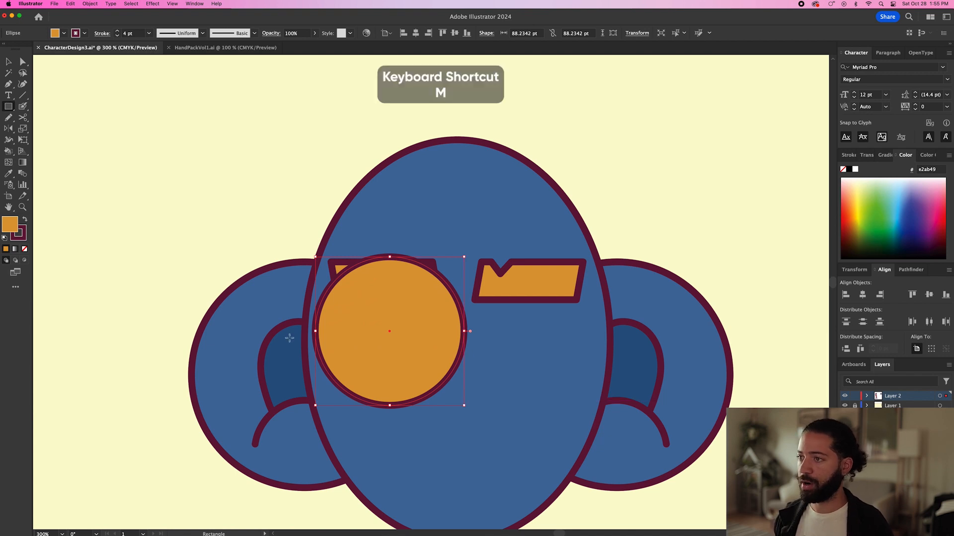
{"action": "left_click_drag", "start_coordinate": [289, 338], "coordinate": [508, 417]}
Step: Intersect the circle and rectangle with Pathfinder to leave only the lower half circle
{"action": "key", "text": "v"}
{"action": "left_click", "coordinate": [405, 292], "text": "shift"}
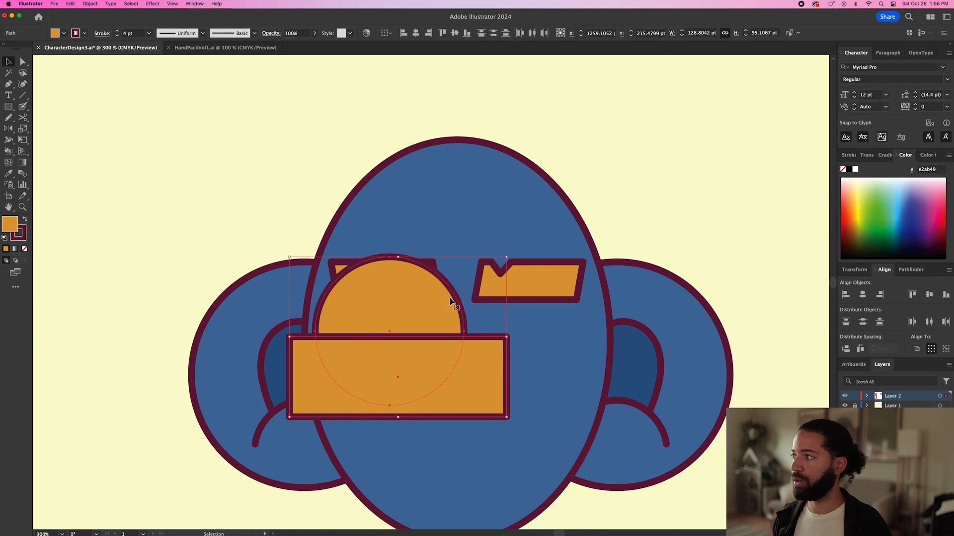
{"action": "left_click", "coordinate": [911, 271]}
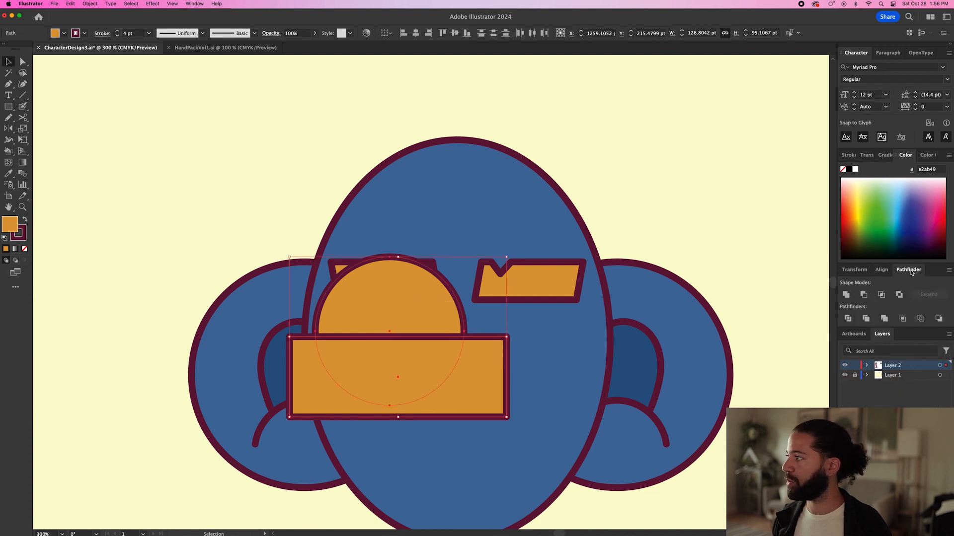
{"action": "left_click", "coordinate": [882, 295]}
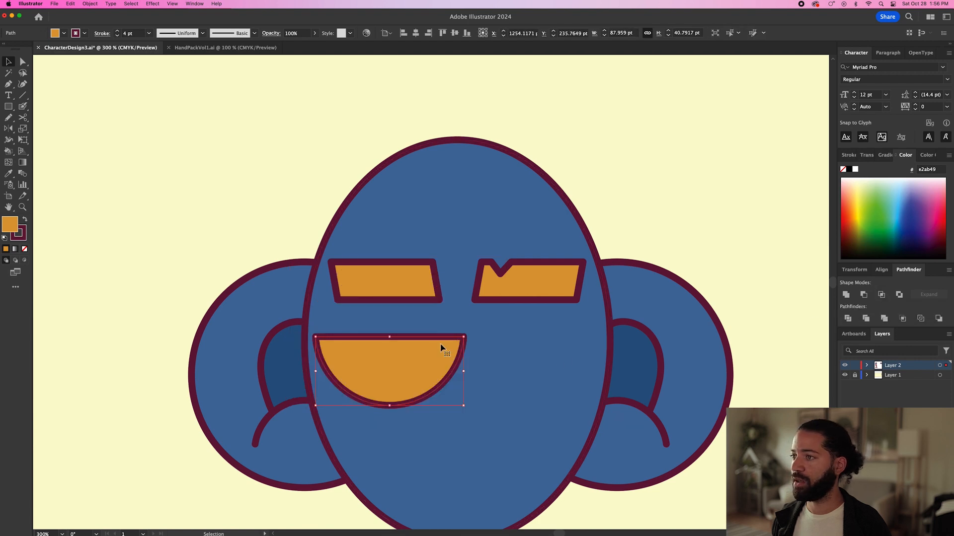
Step: Scale the half circle down to about 66 by 31 pt, fill it with cream, and position it just below the left eyebrow
{"action": "left_click_drag", "start_coordinate": [464, 337], "coordinate": [455, 341]}
{"action": "key", "text": "i"}
{"action": "left_click", "coordinate": [619, 213]}
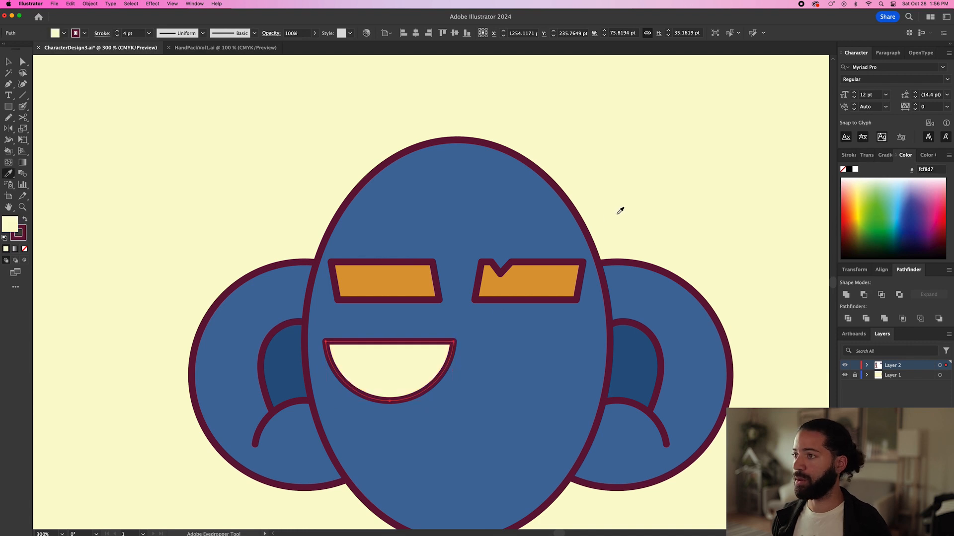
{"action": "key", "text": "v"}
{"action": "left_click_drag", "start_coordinate": [399, 372], "coordinate": [401, 345]}
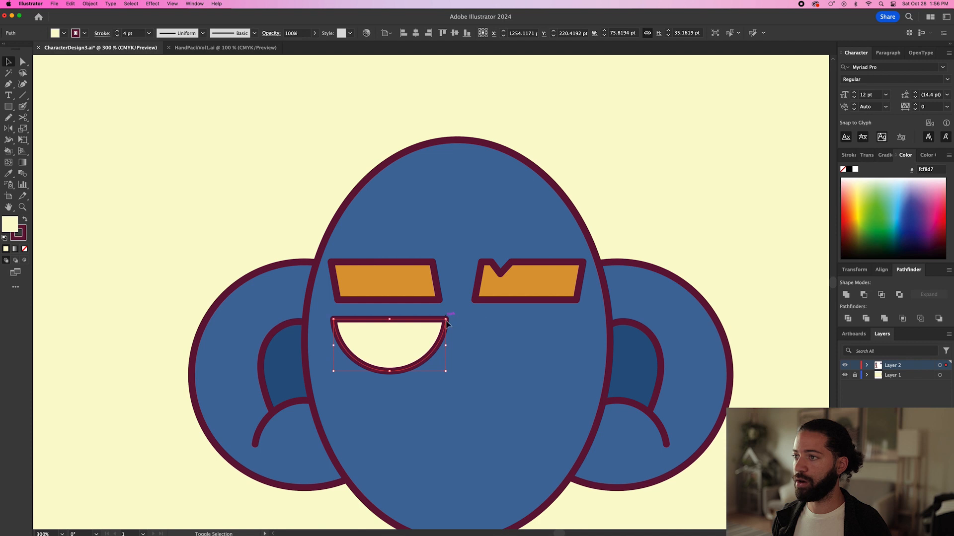
Step: Paste a copy of the half circle in place, scale it to about 48 by 22 pt, and position it inside the eye as the iris
{"action": "key", "text": "super+c"}
{"action": "key", "text": "super+shift+v"}
{"action": "scroll", "coordinate": [552, 338], "scroll_direction": "left", "scroll_amount": 5}
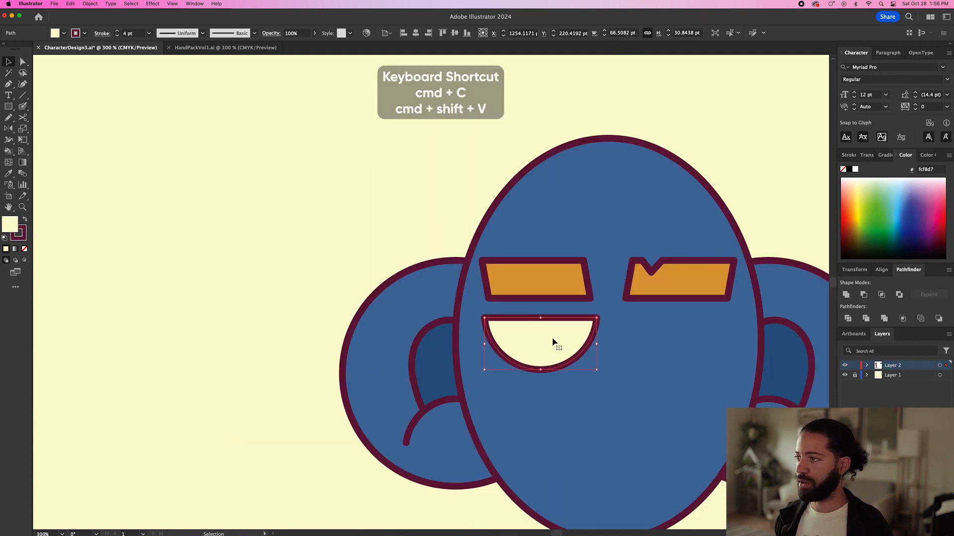
{"action": "left_click_drag", "start_coordinate": [485, 371], "coordinate": [516, 356]}
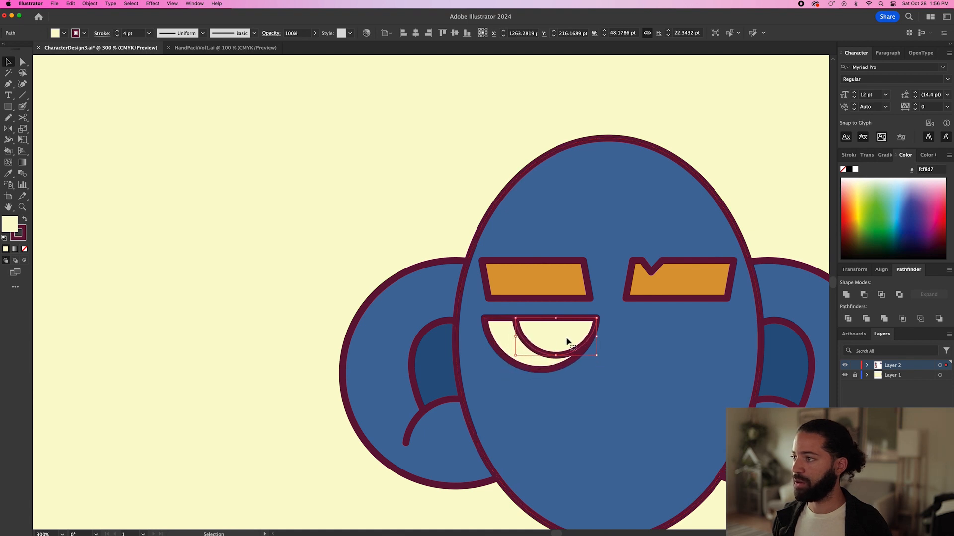
{"action": "left_click_drag", "start_coordinate": [567, 339], "coordinate": [555, 337]}
Step: Fill the inner half circle with the dark maroon palette swatch
{"action": "key", "text": "i"}
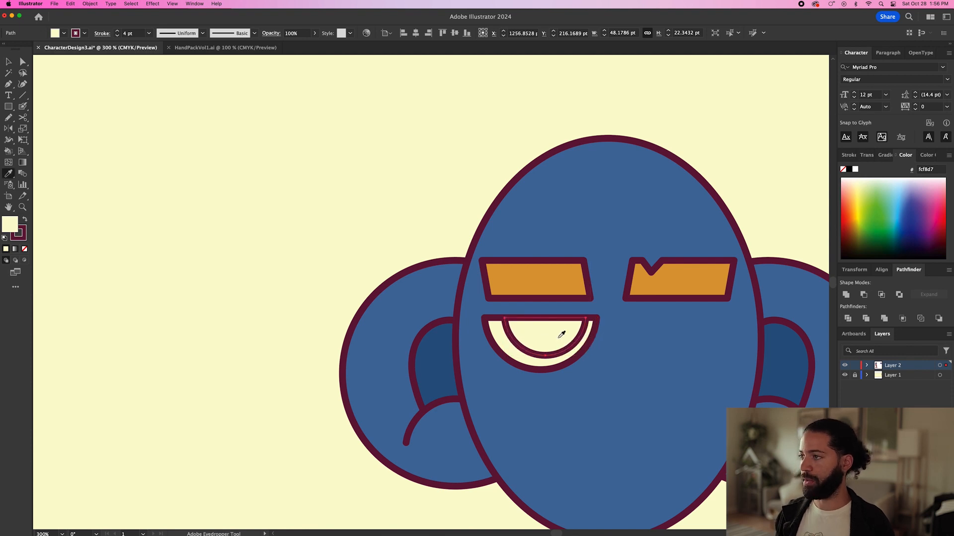
{"action": "key", "text": "super+minus"}
{"action": "key", "text": "super+minus"}
{"action": "key", "text": "super+minus"}
{"action": "key", "text": "super+minus"}
{"action": "left_click", "coordinate": [687, 446]}
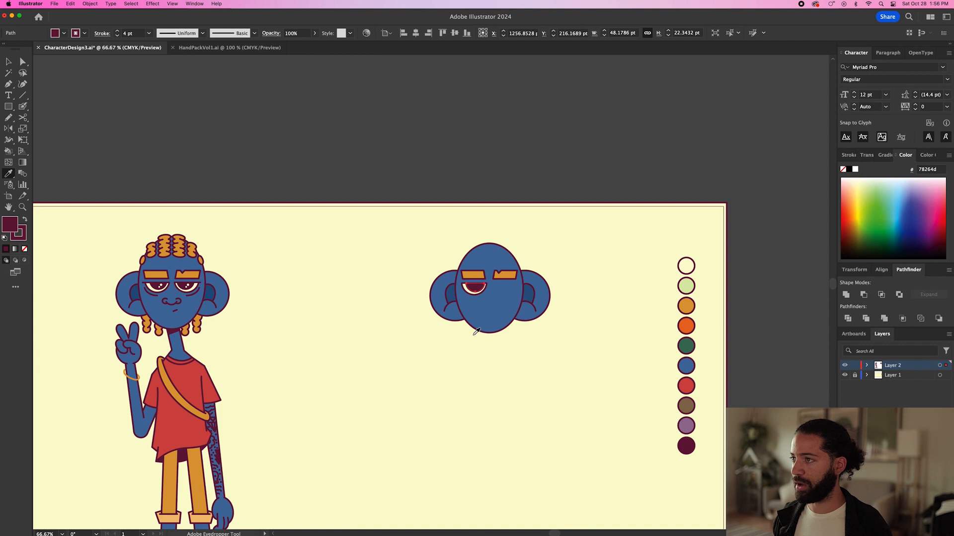
Step: Draw a short horizontal line about 5 pt long extending the upper eyelid past the eye's outer corner
{"action": "key", "text": "super+plus"}
{"action": "key", "text": "super+plus"}
{"action": "key", "text": "super+plus"}
{"action": "key", "text": "super+plus"}
{"action": "key", "text": "p"}
{"action": "left_click", "coordinate": [322, 191], "text": "super"}
{"action": "left_click", "coordinate": [406, 263]}
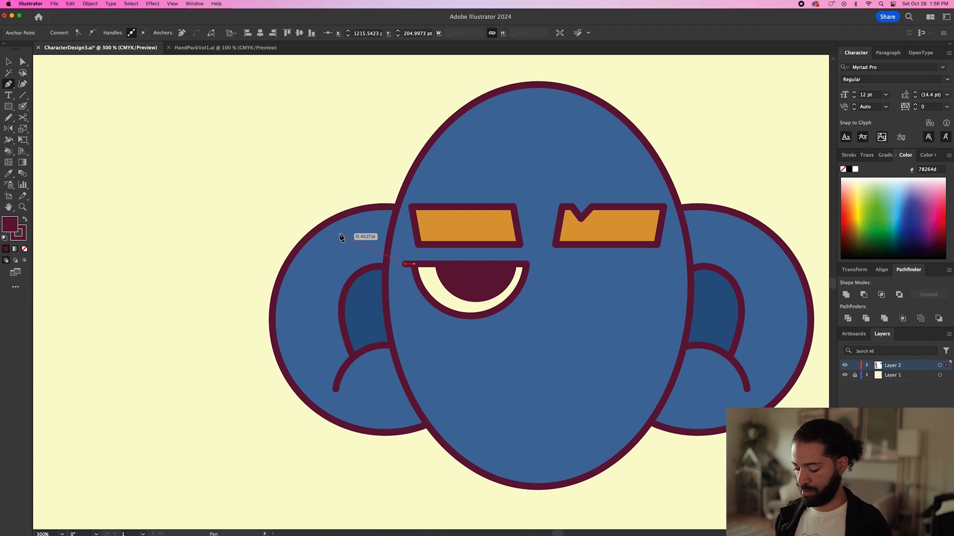
Step: Make an unfilled copy of the eye's outer half circle, enlarge it to about 82 by 38 pt, and offset it to the left
{"action": "key", "text": "v"}
{"action": "left_click", "coordinate": [441, 297]}
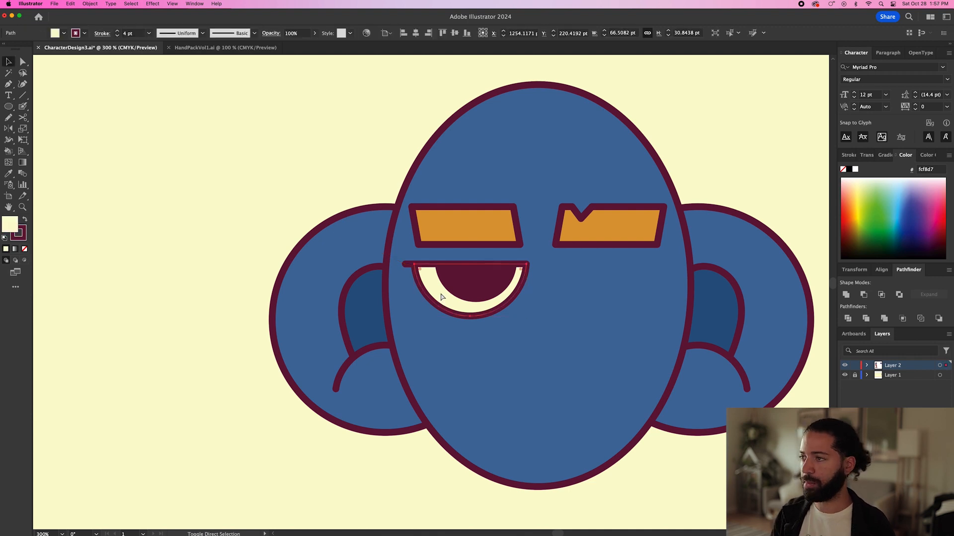
{"action": "key", "text": "super+shift+]"}
{"action": "left_click_drag", "start_coordinate": [526, 318], "coordinate": [554, 339]}
{"action": "left_click", "coordinate": [25, 249]}
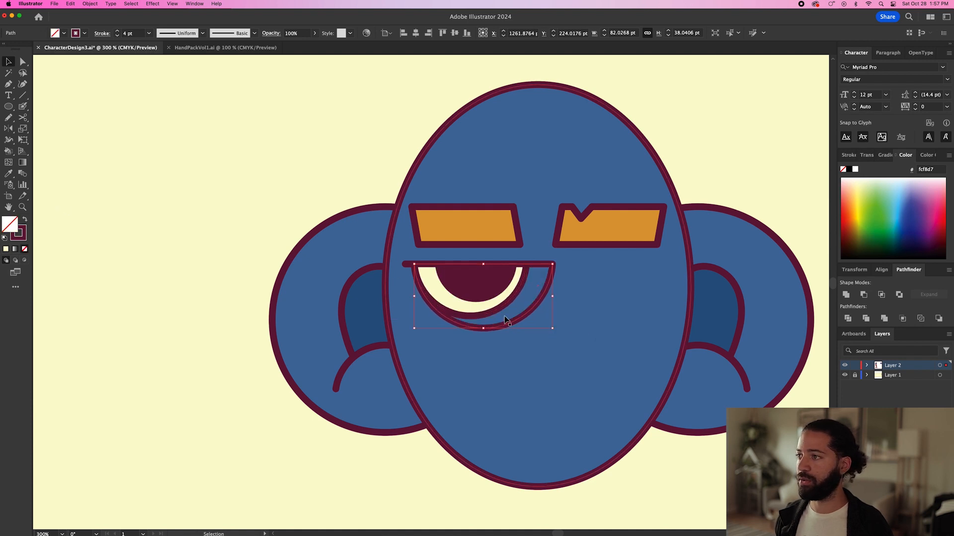
{"action": "left_click_drag", "start_coordinate": [518, 322], "coordinate": [506, 321]}
Step: Trim the enlarged outline to a short under-eye arc by deleting its right half and its upper left end
{"action": "key", "text": "a"}
{"action": "left_click", "coordinate": [536, 270]}
{"action": "key", "text": "Delete"}
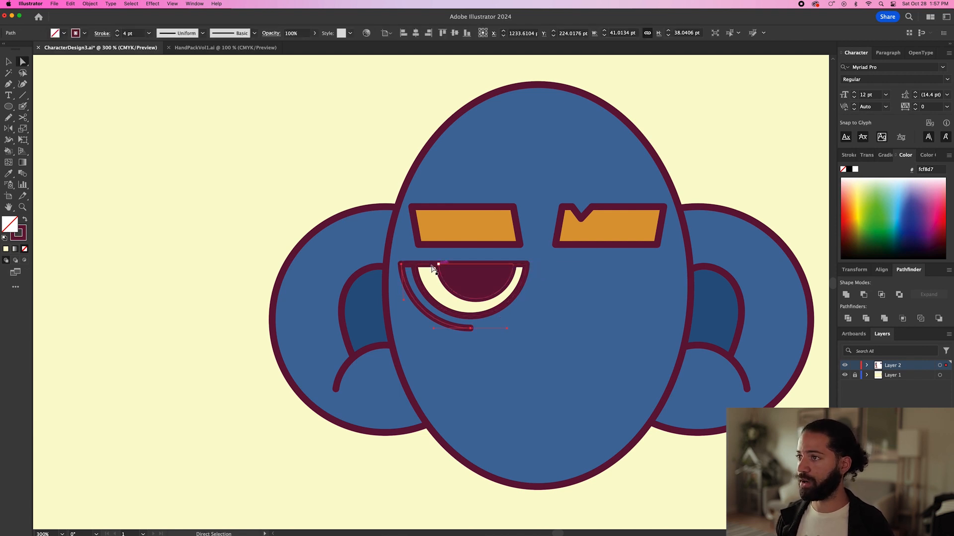
{"action": "scroll", "coordinate": [398, 268], "scroll_direction": "up", "scroll_amount": 1}
{"action": "key", "text": "p"}
{"action": "key", "text": "a"}
{"action": "left_click", "coordinate": [403, 264]}
{"action": "key", "text": "Delete"}
{"action": "key", "text": "super+shift+a"}
{"action": "key", "text": "v"}
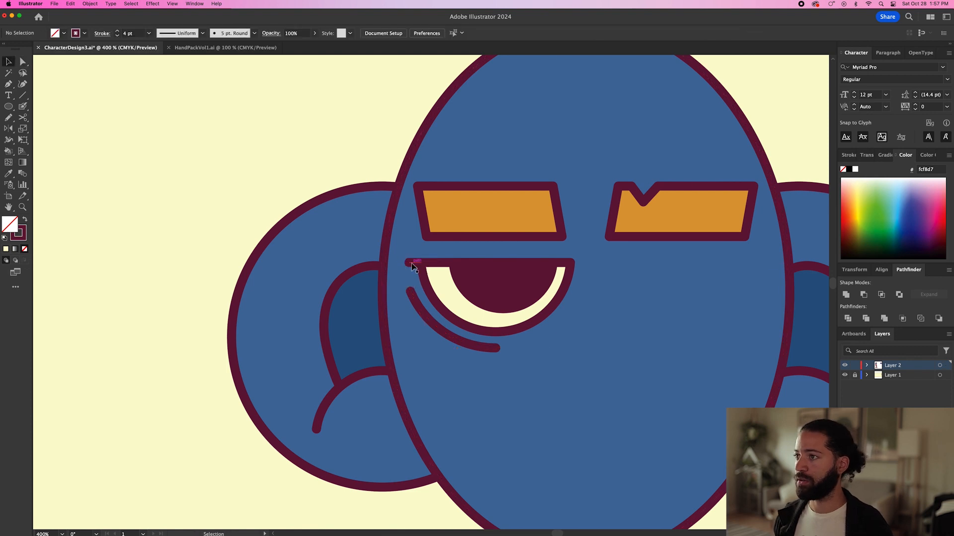
Step: Group the eye shapes, eyelid line and under-eye arc together
{"action": "left_click", "coordinate": [411, 264]}
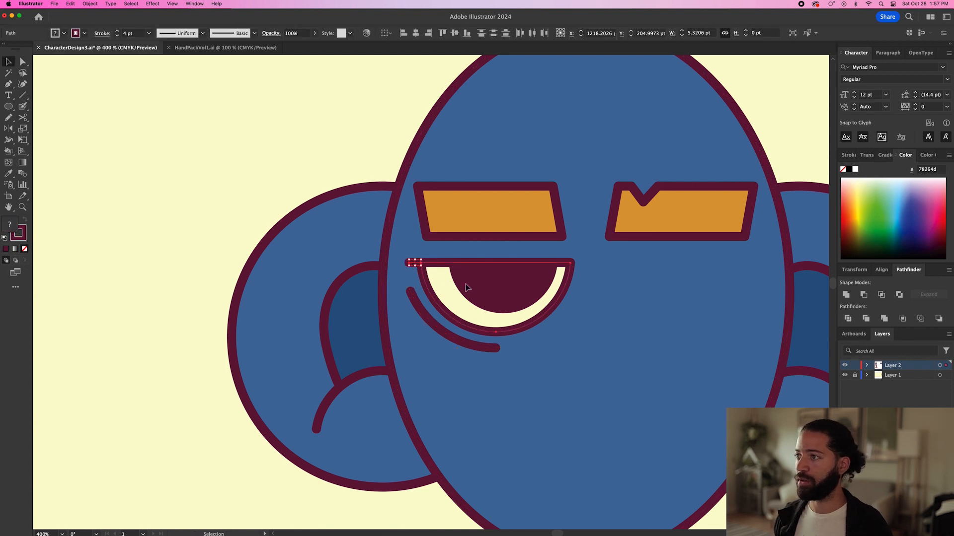
{"action": "left_click", "coordinate": [433, 325], "text": "shift"}
{"action": "key", "text": "super+g"}
{"action": "key", "text": "super+minus"}
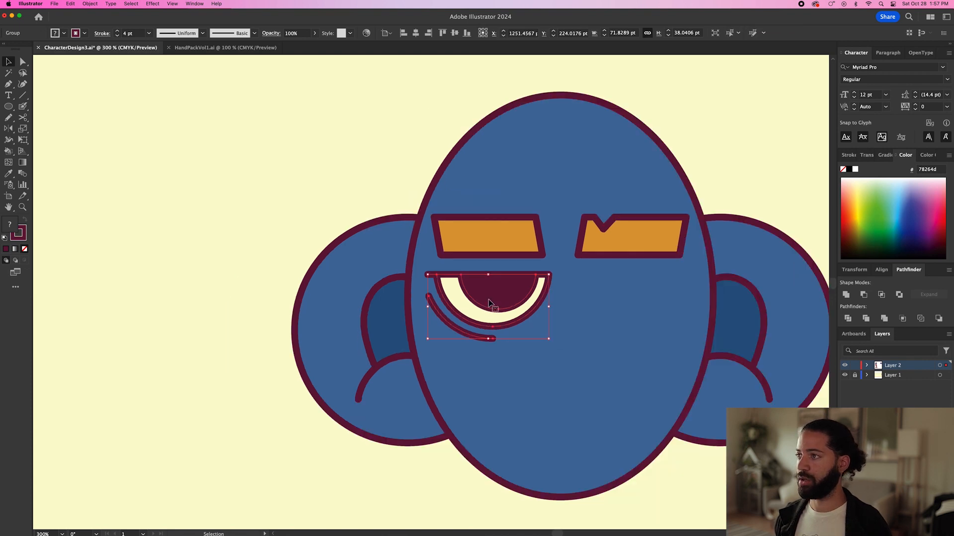
Step: Place a copy of the eye group under the right eyebrow, reflect it across the vertical axis, and nudge it slightly right
{"action": "left_click_drag", "start_coordinate": [485, 298], "coordinate": [627, 297]}
{"action": "left_click", "coordinate": [90, 4]}
{"action": "mouse_move", "coordinate": [120, 15]}
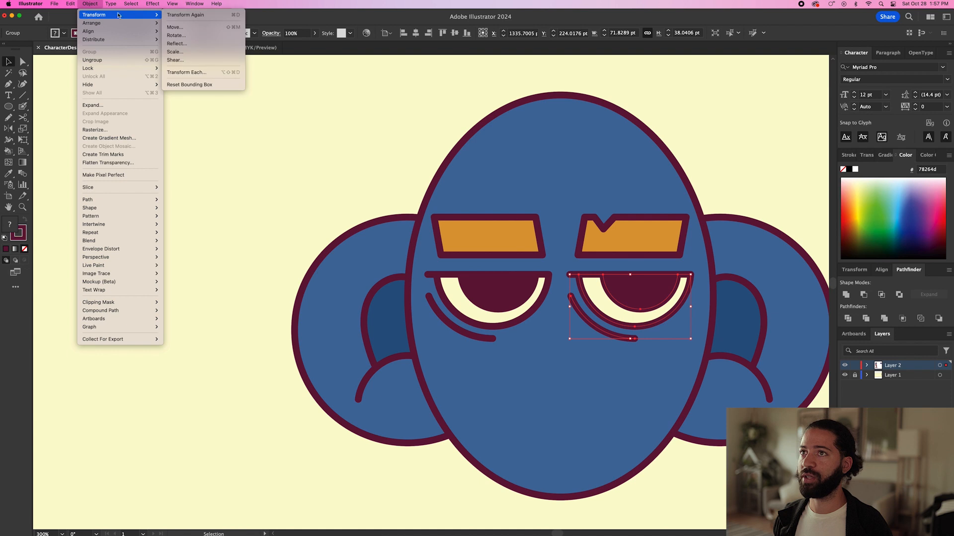
{"action": "left_click", "coordinate": [177, 44]}
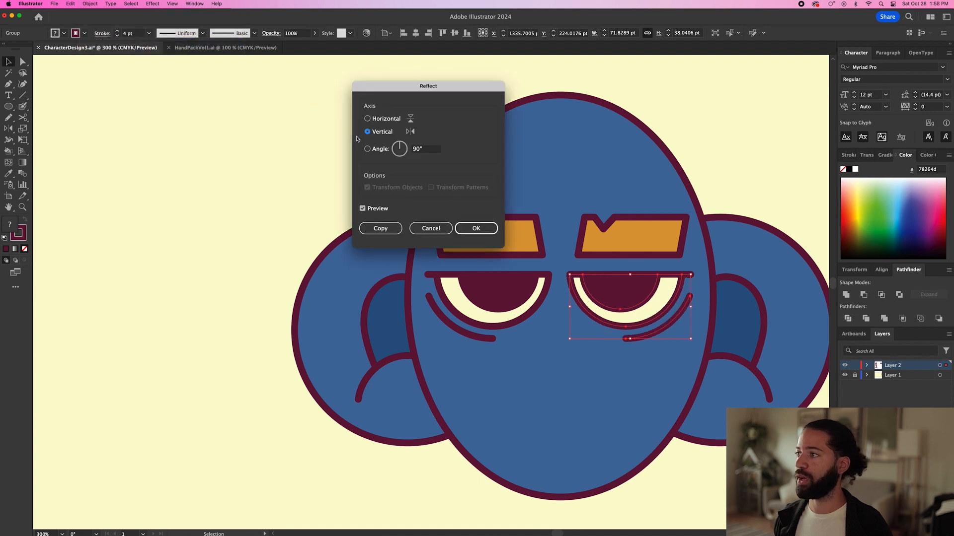
{"action": "left_click", "coordinate": [490, 229]}
{"action": "key", "text": "Right"}
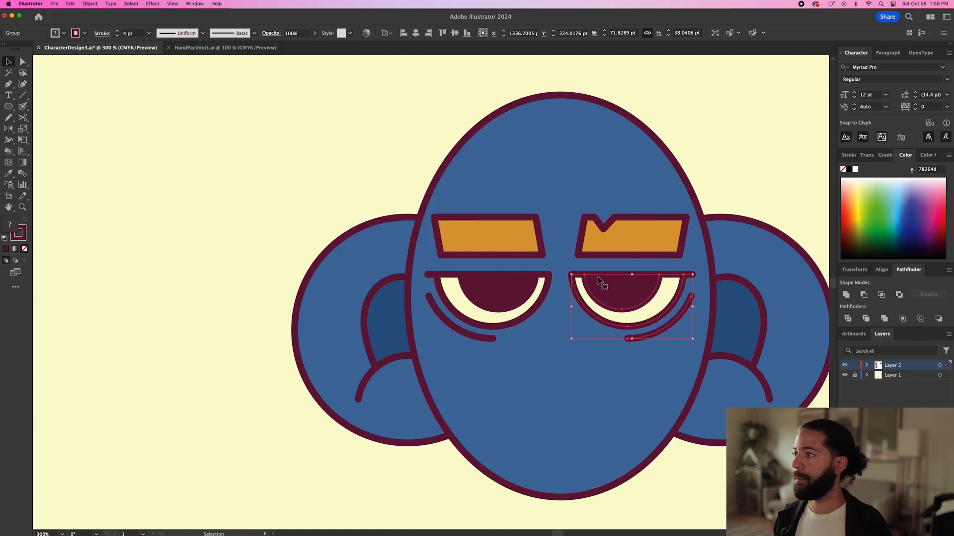
Step: Draw a highlight circle about 5 pt wide in the right pupil, sample the eye's cream fill for it, and remove its stroke
{"action": "left_click", "coordinate": [714, 182]}
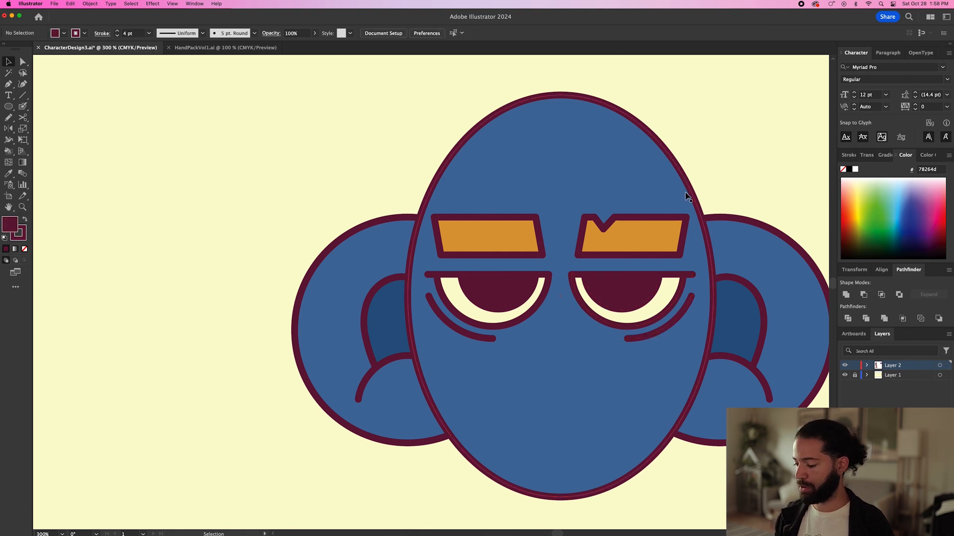
{"action": "key", "text": "l"}
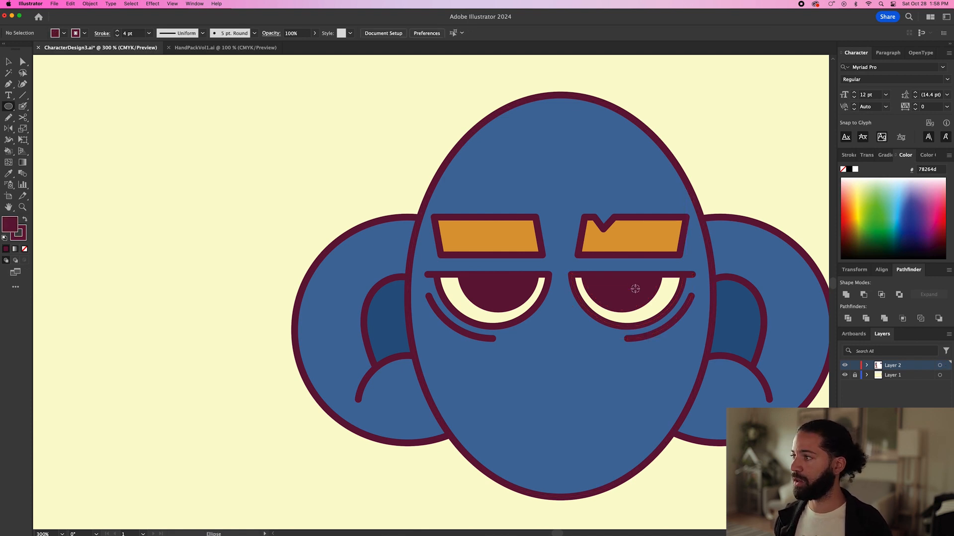
{"action": "scroll", "coordinate": [636, 289], "scroll_direction": "up", "scroll_amount": 4}
{"action": "left_click_drag", "start_coordinate": [641, 282], "coordinate": [658, 300]}
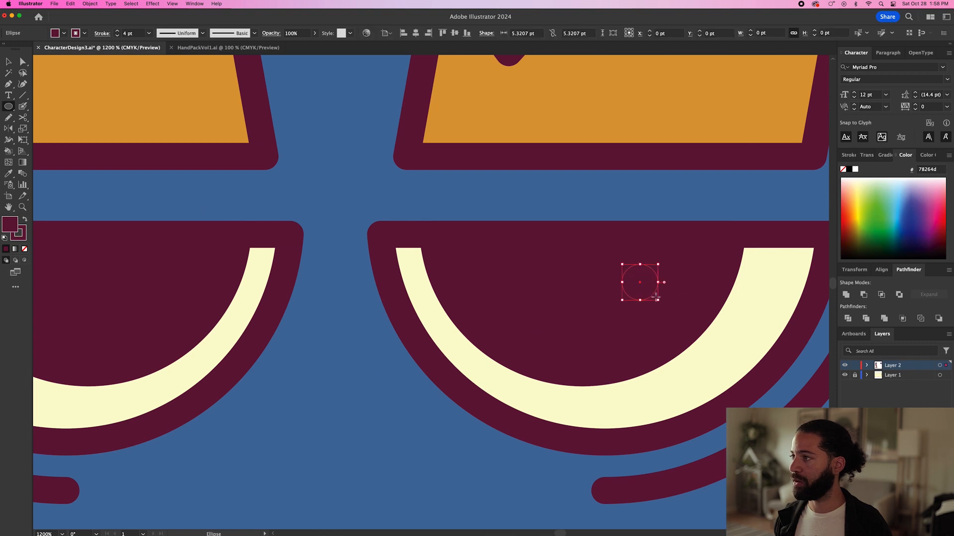
{"action": "key", "text": "i"}
{"action": "left_click", "coordinate": [763, 316]}
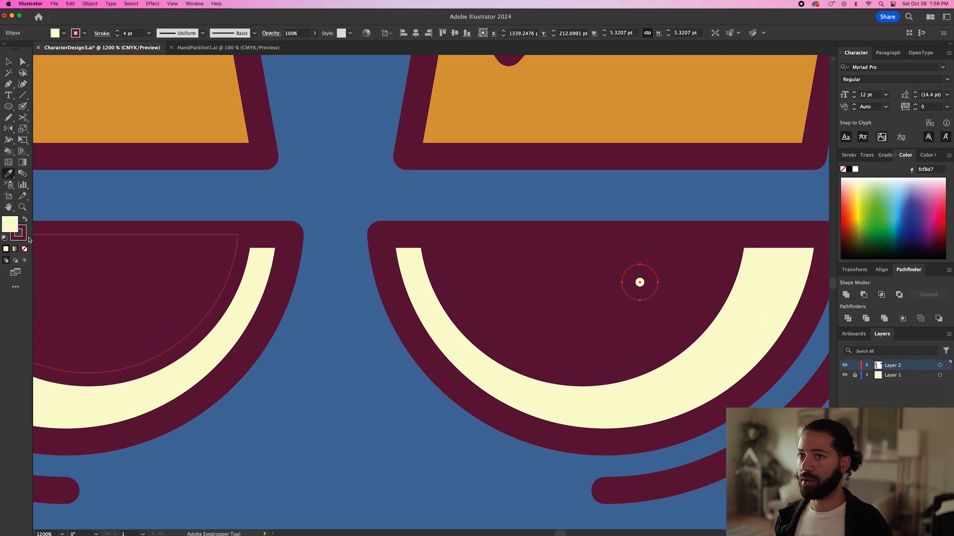
{"action": "left_click", "coordinate": [24, 249]}
Step: Add a smaller second highlight below and left of the first, and copy both highlights into the left pupil
{"action": "key", "text": "v"}
{"action": "left_click_drag", "start_coordinate": [640, 283], "coordinate": [327, 305]}
{"action": "key", "text": "super+minus"}
{"action": "left_click", "coordinate": [637, 286], "text": "shift"}
{"action": "key", "text": "super+0"}
{"action": "left_click", "coordinate": [710, 235]}
Step: Sketch a C-shaped left nostril about 14 by 12 pt and a curved nose base about 23 by 6 pt freehand
{"action": "scroll", "coordinate": [446, 268], "scroll_direction": "down", "scroll_amount": 3}
{"action": "scroll", "coordinate": [446, 268], "scroll_direction": "left", "scroll_amount": 2}
{"action": "key", "text": "n"}
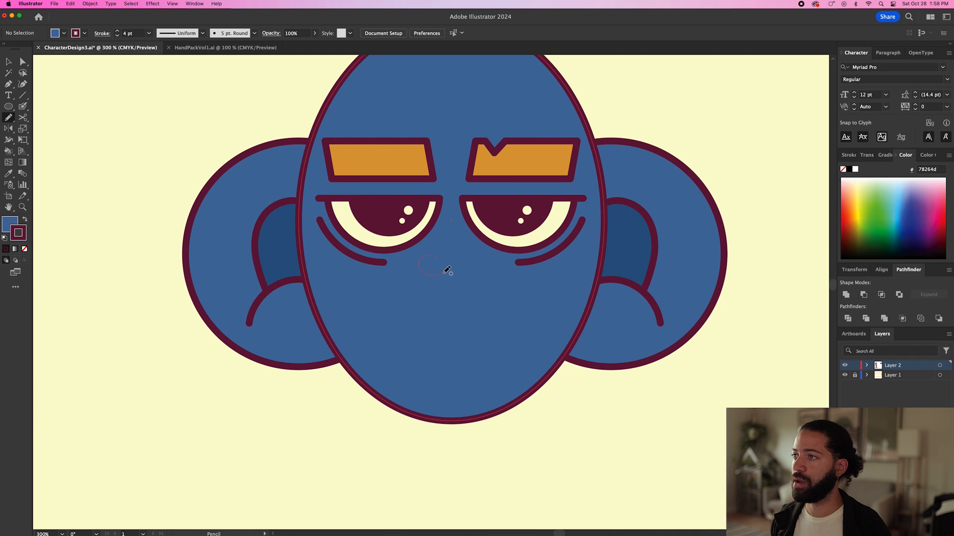
{"action": "left_click_drag", "start_coordinate": [445, 272], "coordinate": [444, 274]}
{"action": "scroll", "coordinate": [440, 273], "scroll_direction": "right", "scroll_amount": 1}
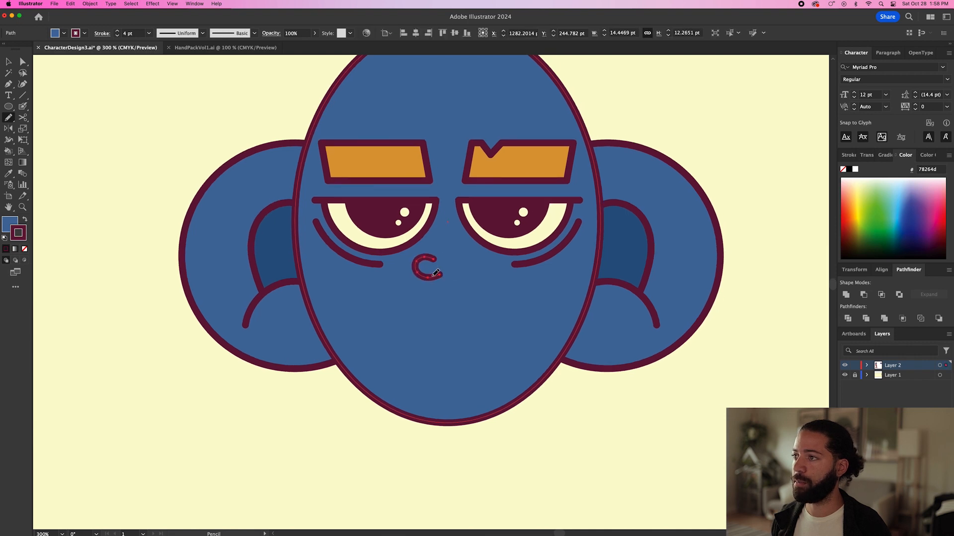
{"action": "left_click_drag", "start_coordinate": [467, 278], "coordinate": [470, 275]}
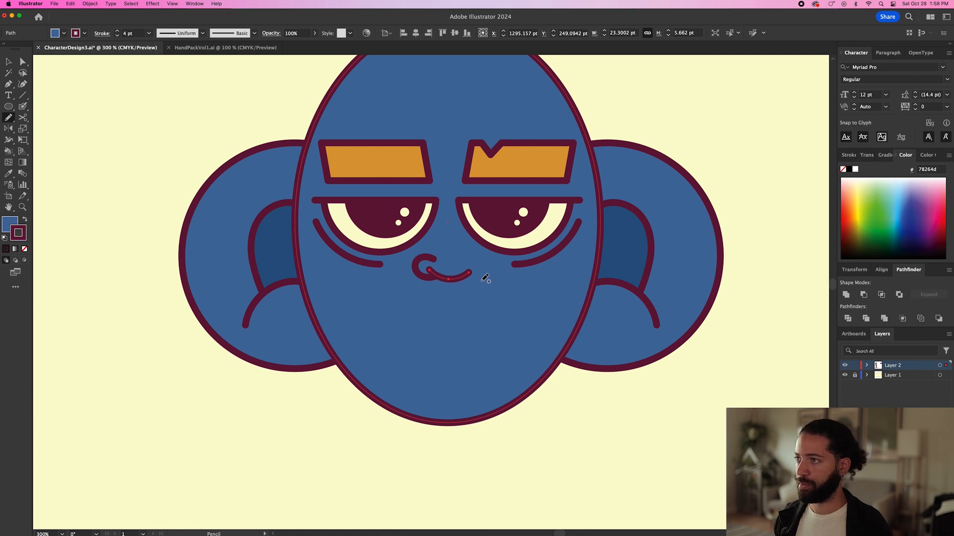
Step: Place a vertically reflected copy of the nostril on the nose's right side, and enlarge the grouped nose slightly
{"action": "key", "text": "v"}
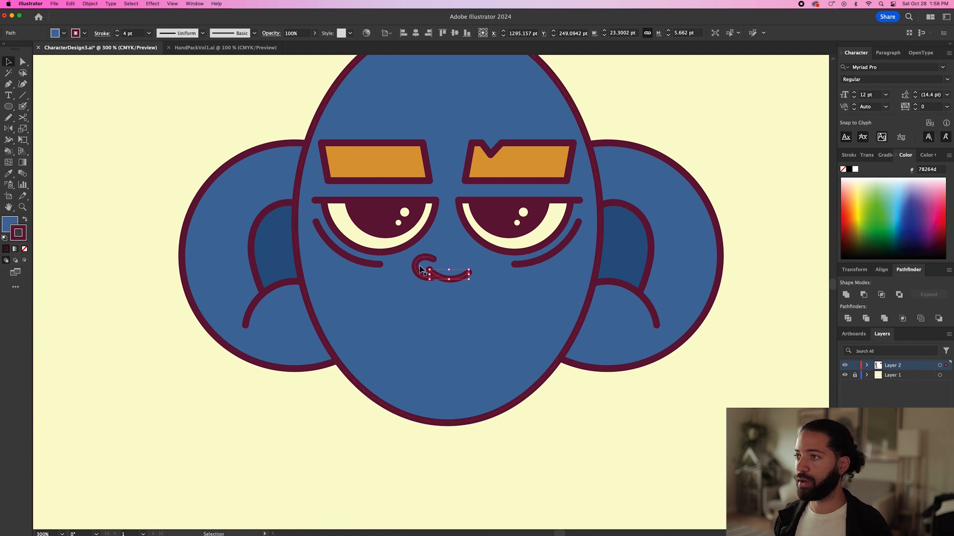
{"action": "left_click_drag", "start_coordinate": [419, 267], "coordinate": [457, 266]}
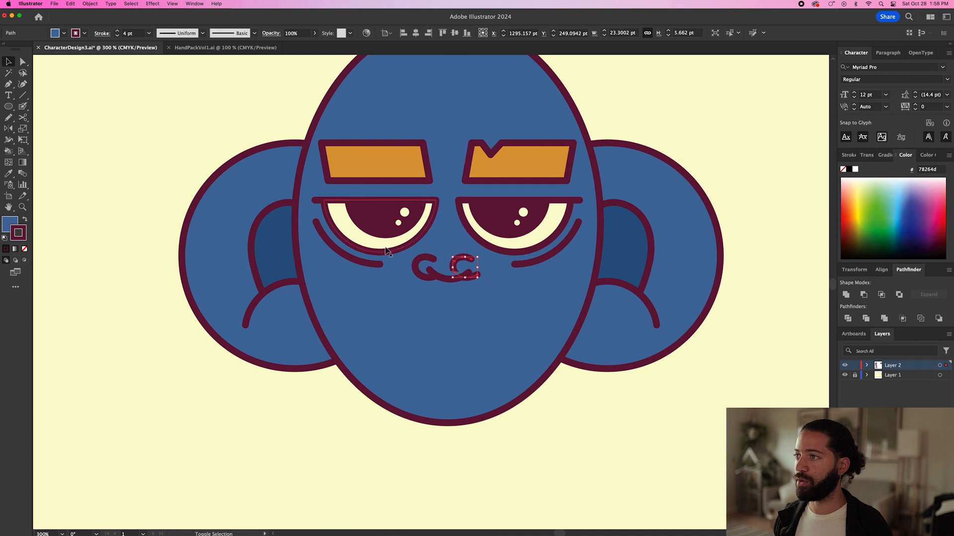
{"action": "left_click", "coordinate": [94, 4]}
{"action": "mouse_move", "coordinate": [92, 14]}
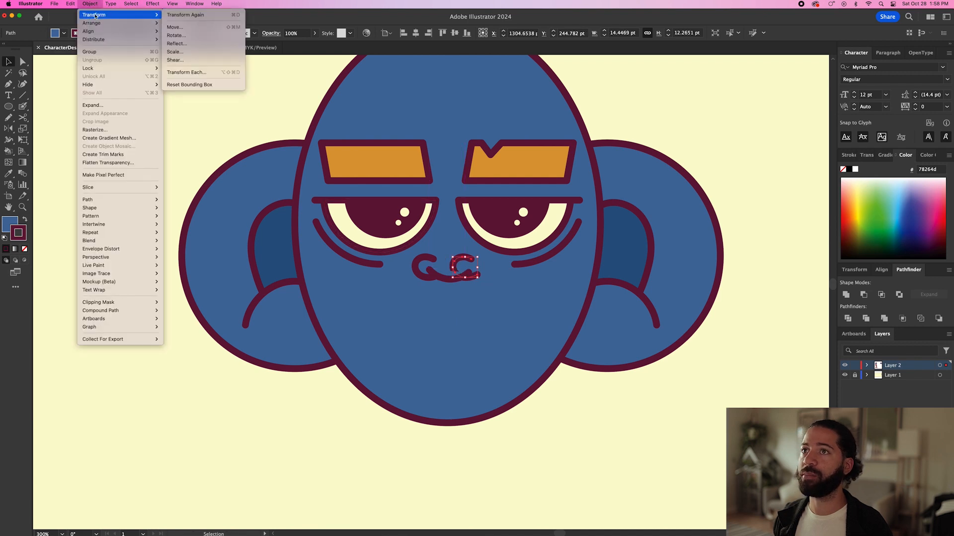
{"action": "left_click", "coordinate": [177, 44]}
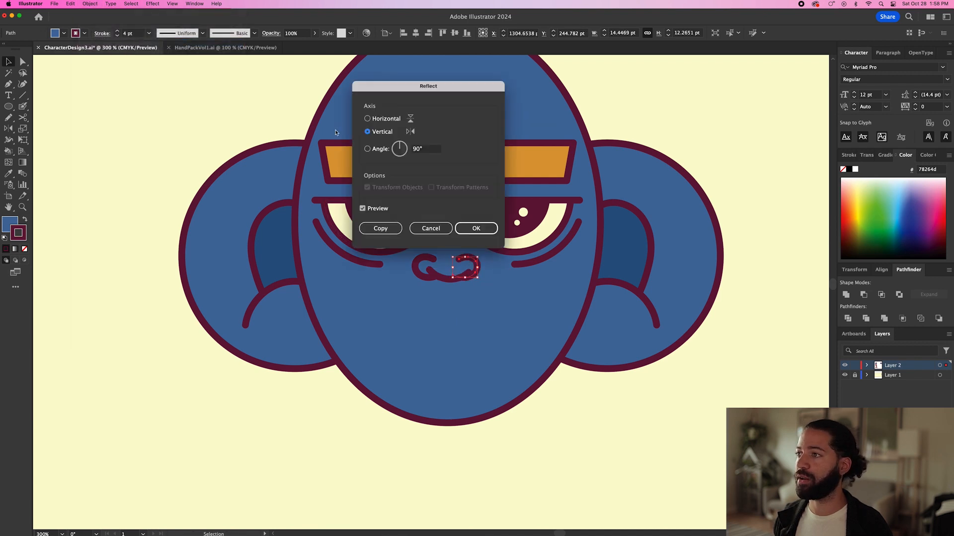
{"action": "left_click", "coordinate": [475, 229]}
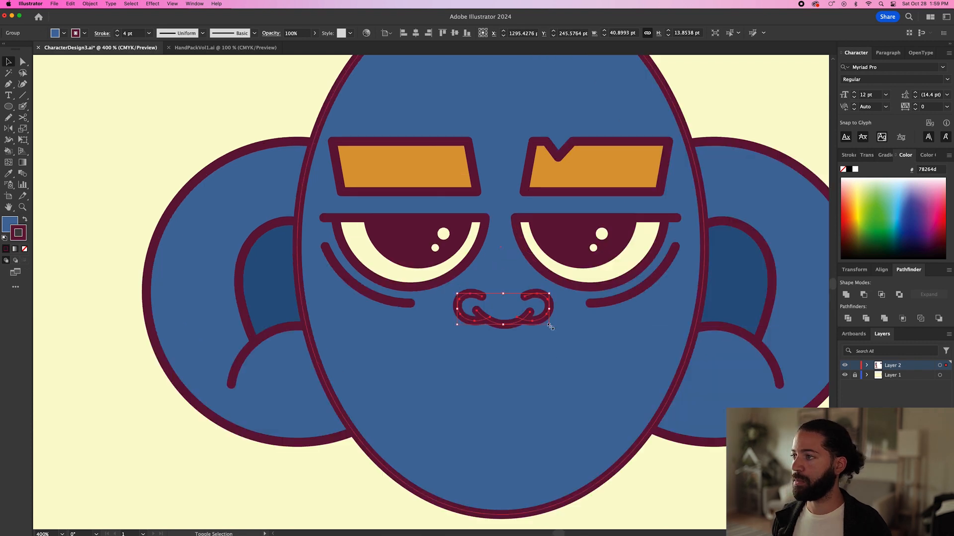
{"action": "left_click_drag", "start_coordinate": [550, 325], "coordinate": [524, 331]}
{"action": "left_click", "coordinate": [684, 476]}
Step: Draw a short mouth line below the nose's right nostril, rising slightly to the right
{"action": "scroll", "coordinate": [683, 475], "scroll_direction": "down", "scroll_amount": 3}
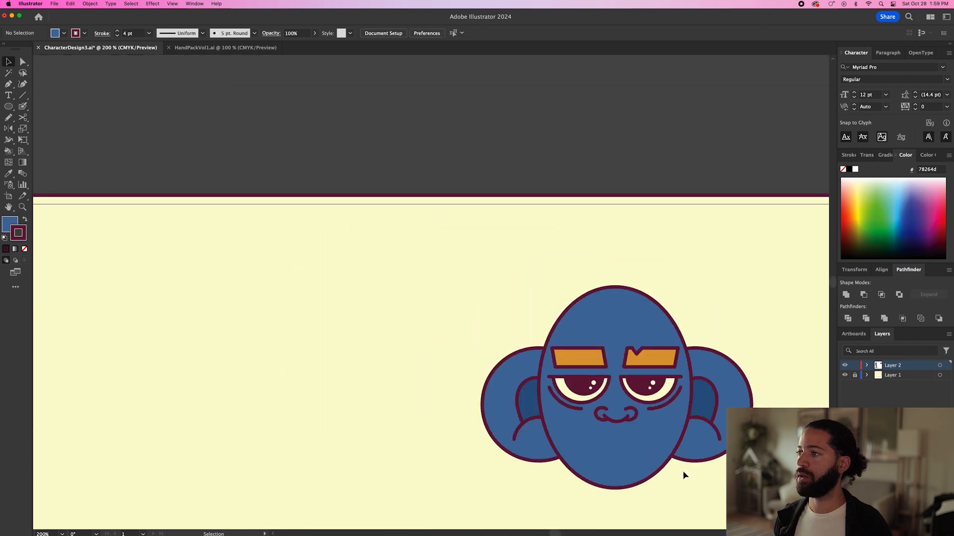
{"action": "left_click_drag", "start_coordinate": [687, 468], "coordinate": [632, 326]}
{"action": "scroll", "coordinate": [633, 326], "scroll_direction": "down", "scroll_amount": 2}
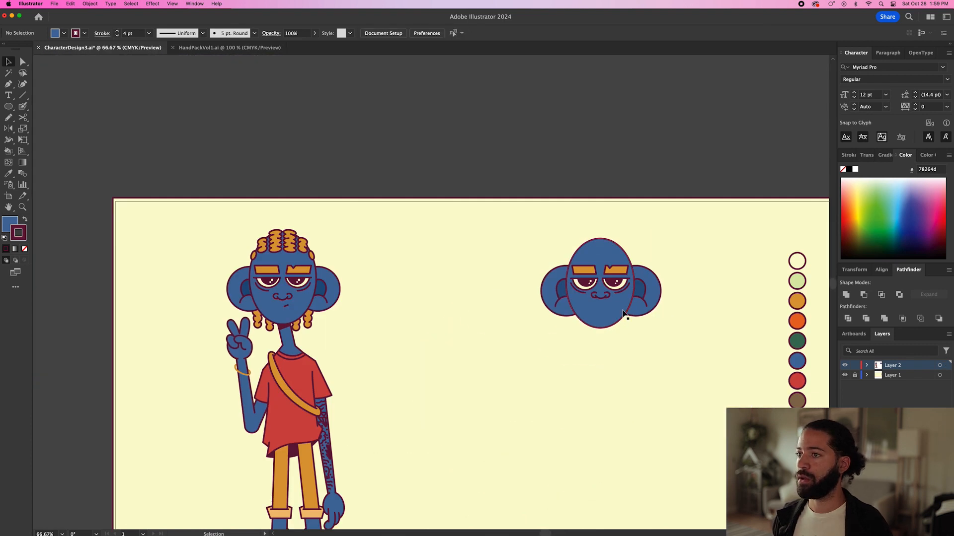
{"action": "scroll", "coordinate": [624, 314], "scroll_direction": "up", "scroll_amount": 5}
{"action": "key", "text": "p"}
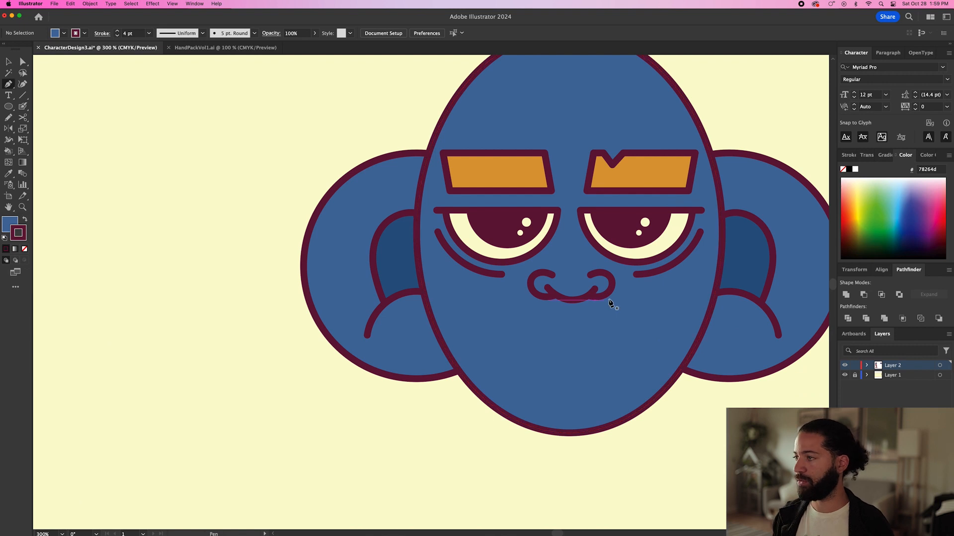
{"action": "left_click", "coordinate": [594, 331]}
{"action": "left_click", "coordinate": [614, 329]}
{"action": "key", "text": "Escape"}
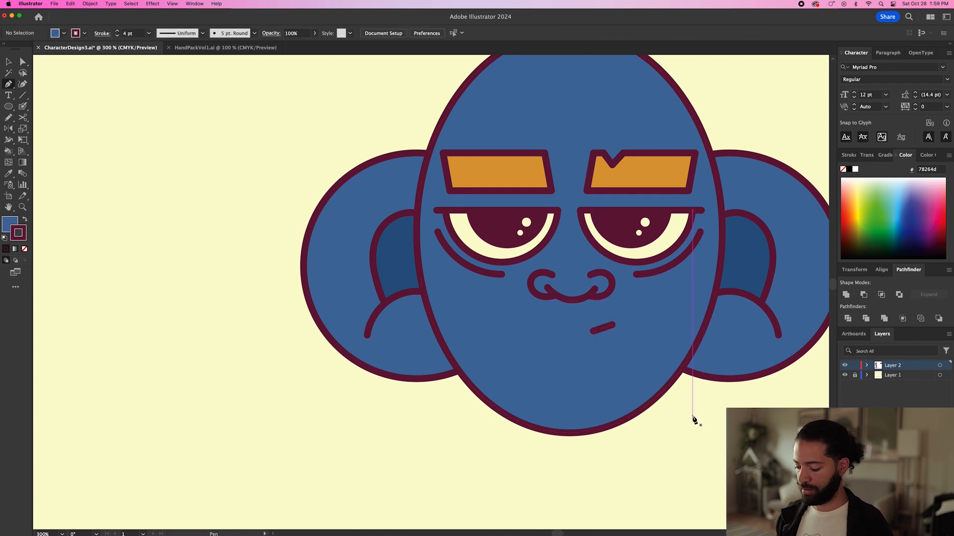
{"action": "key", "text": "v"}
{"action": "scroll", "coordinate": [694, 420], "scroll_direction": "down", "scroll_amount": 4}
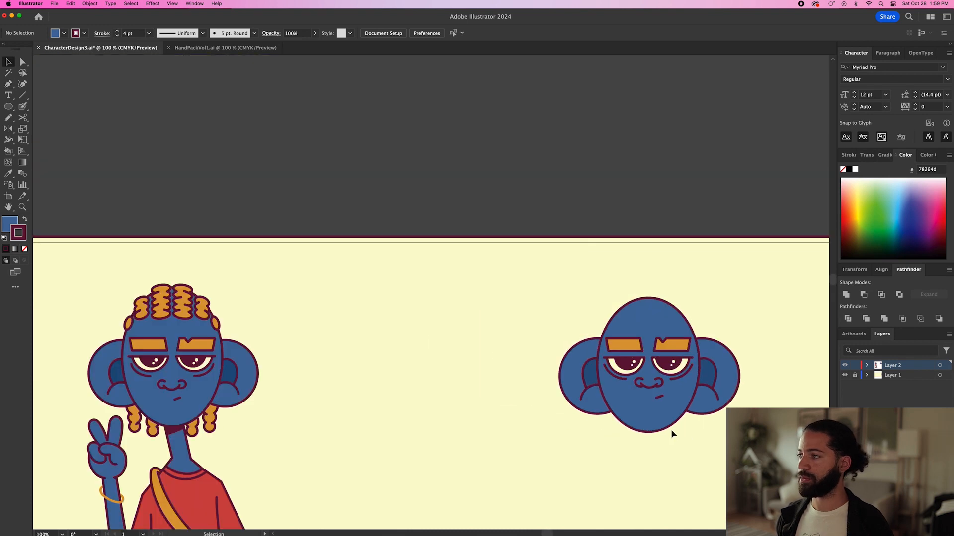
Step: Pick up the orange fill with the dark outline and draw a flat ellipse about 25 by 13 pt on top of the head
{"action": "scroll", "coordinate": [649, 439], "scroll_direction": "down", "scroll_amount": 1}
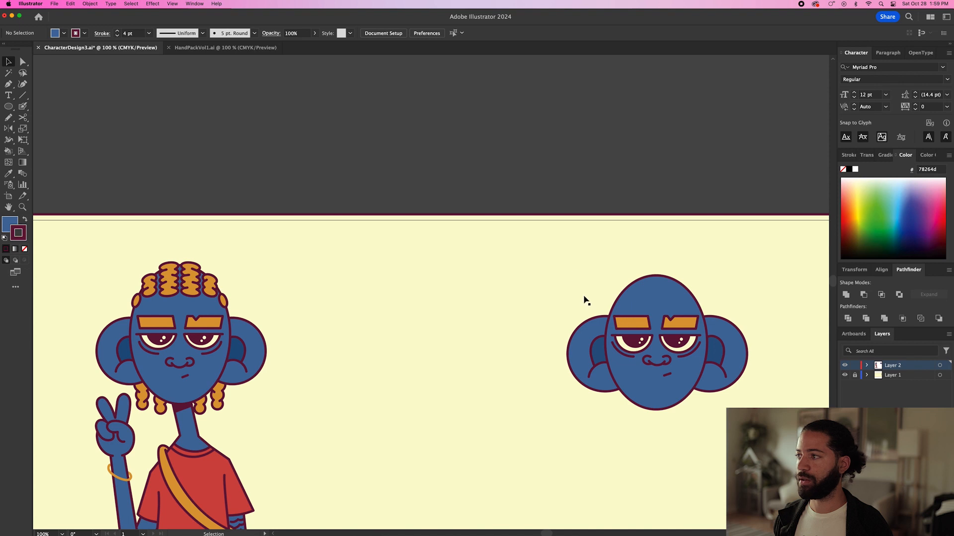
{"action": "key", "text": "l"}
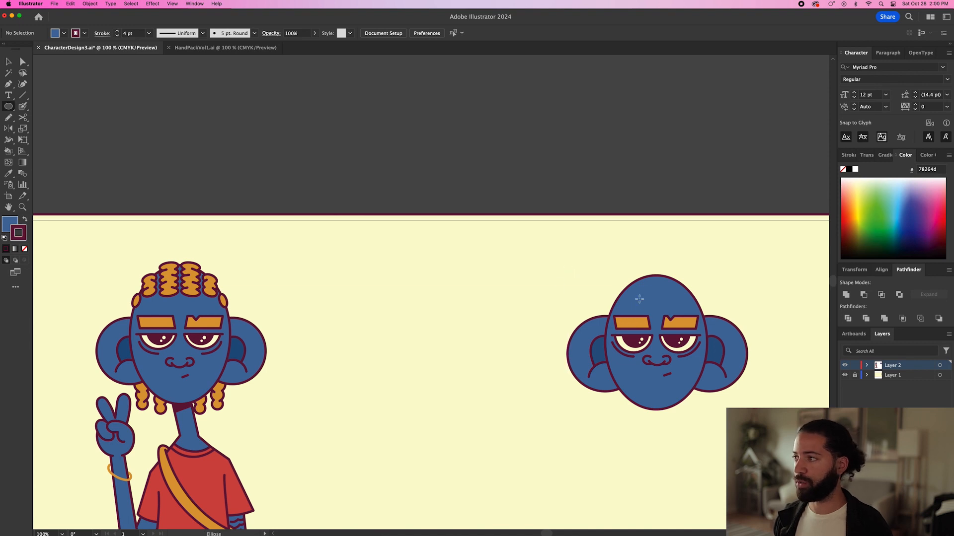
{"action": "scroll", "coordinate": [640, 298], "scroll_direction": "right", "scroll_amount": 3}
{"action": "key", "text": "i"}
{"action": "key", "text": "l"}
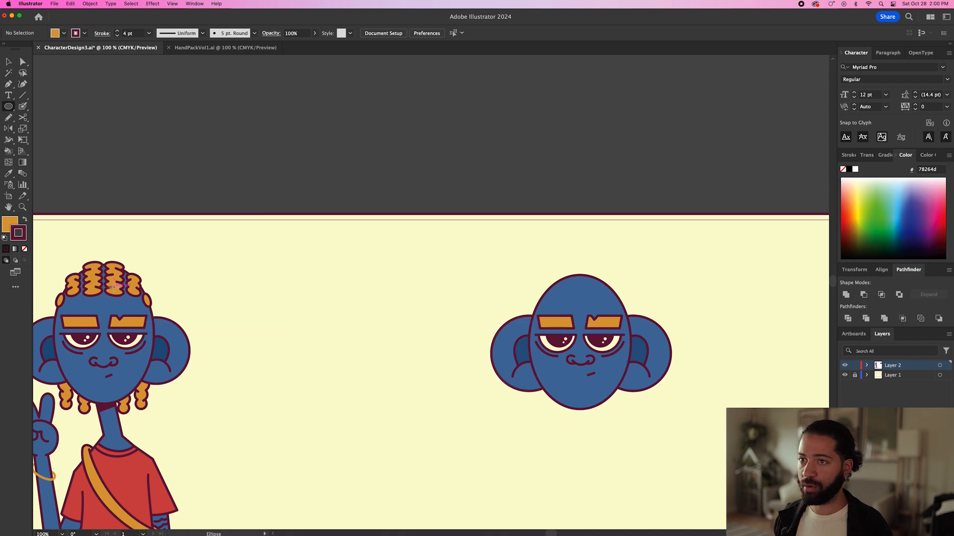
{"action": "scroll", "coordinate": [588, 298], "scroll_direction": "down", "scroll_amount": 1}
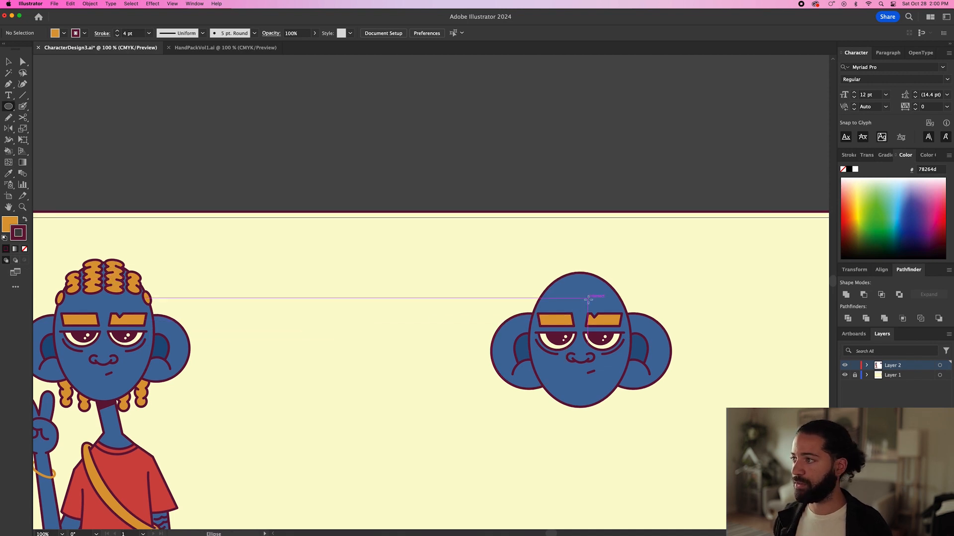
{"action": "scroll", "coordinate": [591, 297], "scroll_direction": "up", "scroll_amount": 5}
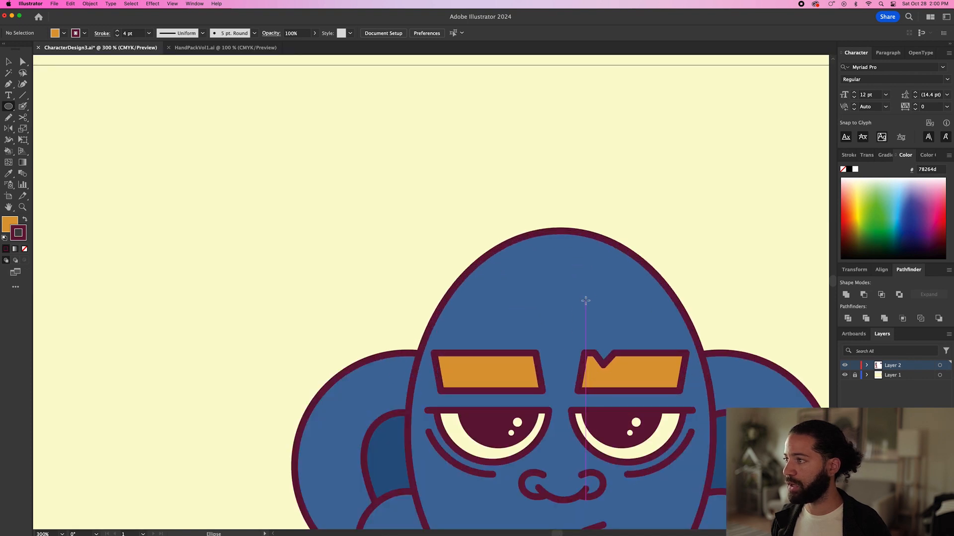
{"action": "mouse_move", "coordinate": [572, 290]}
{"action": "left_mouse_down"}
{"action": "mouse_move", "coordinate": [618, 314]}
{"action": "mouse_move", "coordinate": [606, 293]}
{"action": "mouse_move", "coordinate": [609, 219]}
{"action": "left_mouse_up"}
Step: Stack copies of the orange ellipse into a vertical column of five and unite them into one braid shape
{"action": "scroll", "coordinate": [617, 314], "scroll_direction": "down", "scroll_amount": 1}
{"action": "key", "text": "v"}
{"action": "scroll", "coordinate": [608, 251], "scroll_direction": "down", "scroll_amount": 1}
{"action": "left_click", "coordinate": [609, 240], "text": "shift"}
{"action": "left_click", "coordinate": [607, 257], "text": "shift"}
{"action": "left_click", "coordinate": [605, 297], "text": "shift"}
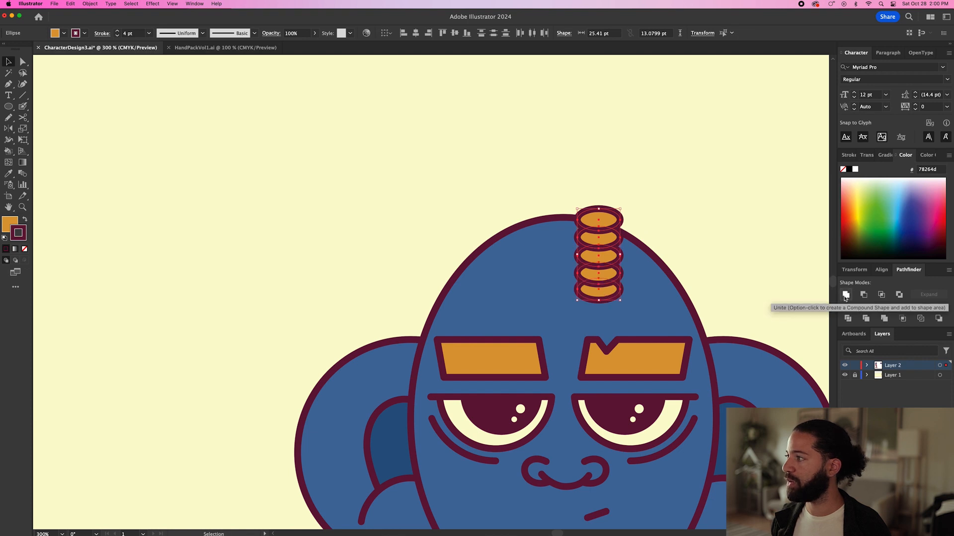
{"action": "left_click", "coordinate": [846, 295]}
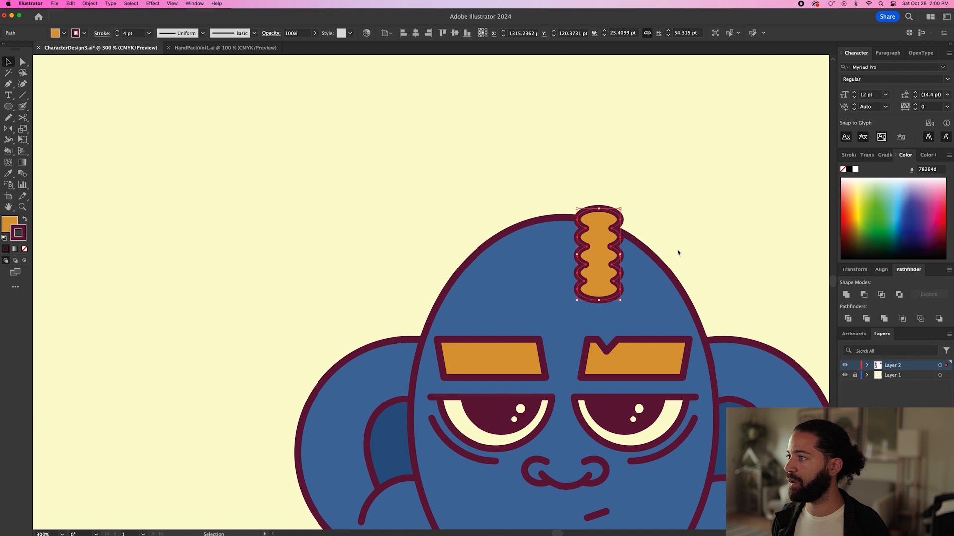
Step: Shear the long braid with Free Transform so that its right side sits lower than its left
{"action": "scroll", "coordinate": [678, 252], "scroll_direction": "down", "scroll_amount": 1}
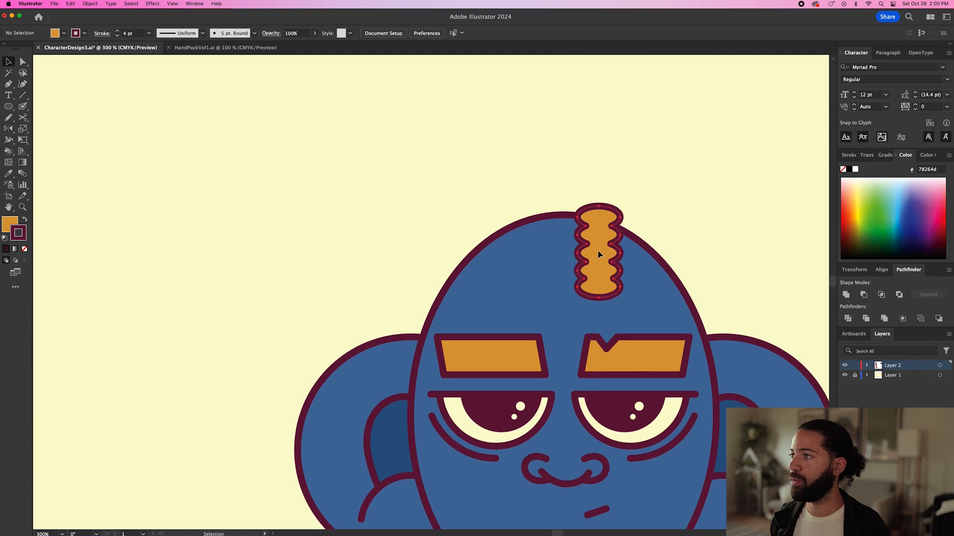
{"action": "left_click", "coordinate": [23, 140]}
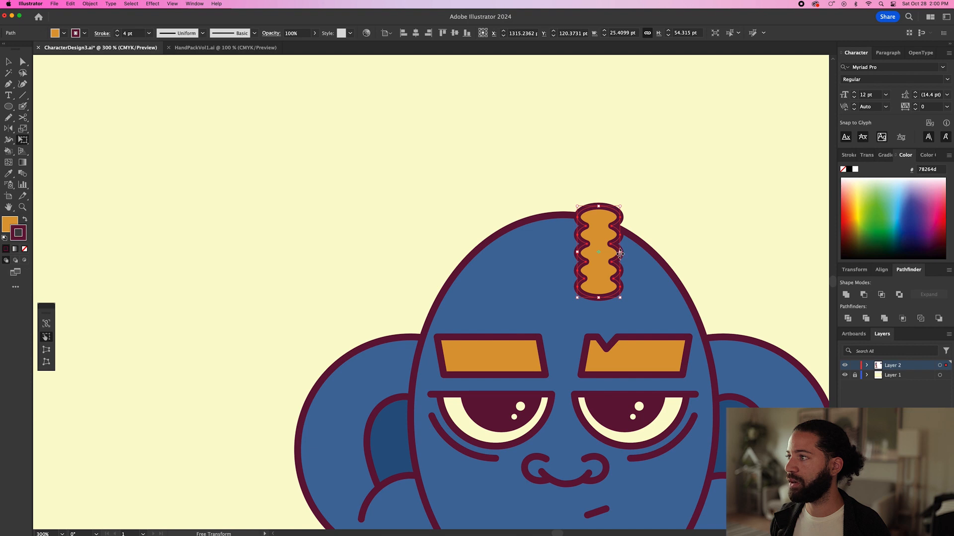
{"action": "mouse_move", "coordinate": [620, 254]}
{"action": "left_mouse_down"}
{"action": "mouse_move", "coordinate": [645, 287]}
{"action": "mouse_move", "coordinate": [681, 305]}
{"action": "mouse_move", "coordinate": [669, 294]}
{"action": "mouse_move", "coordinate": [671, 273]}
{"action": "left_mouse_up"}
Step: Build a shorter braid beside the first by stacking three ellipses of about 23 by 12 pt and uniting them
{"action": "key", "text": "l"}
{"action": "key", "text": "super+shift+a"}
{"action": "scroll", "coordinate": [645, 286], "scroll_direction": "left", "scroll_amount": 1}
{"action": "scroll", "coordinate": [681, 305], "scroll_direction": "up", "scroll_amount": 1}
{"action": "key", "text": "v"}
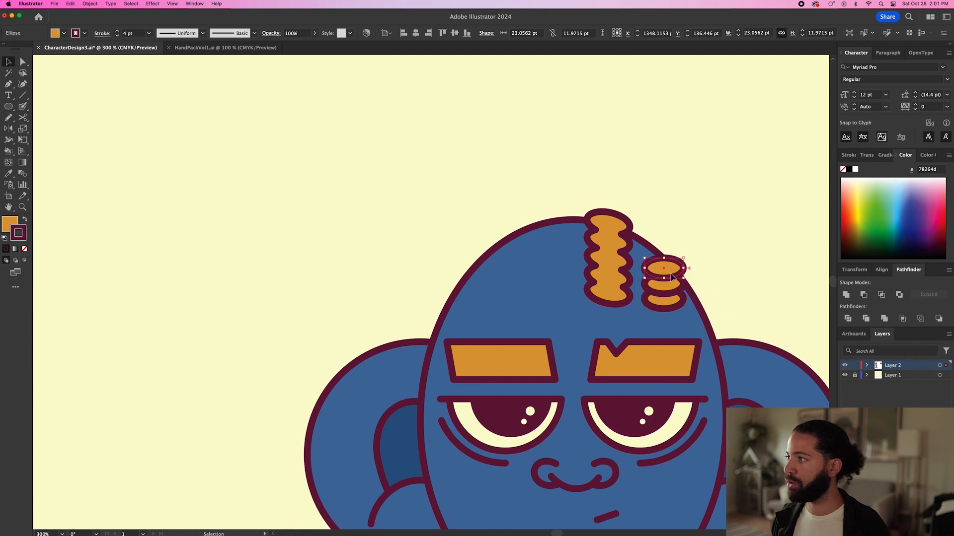
{"action": "left_click", "coordinate": [668, 293], "text": "shift"}
{"action": "left_click", "coordinate": [668, 302], "text": "shift"}
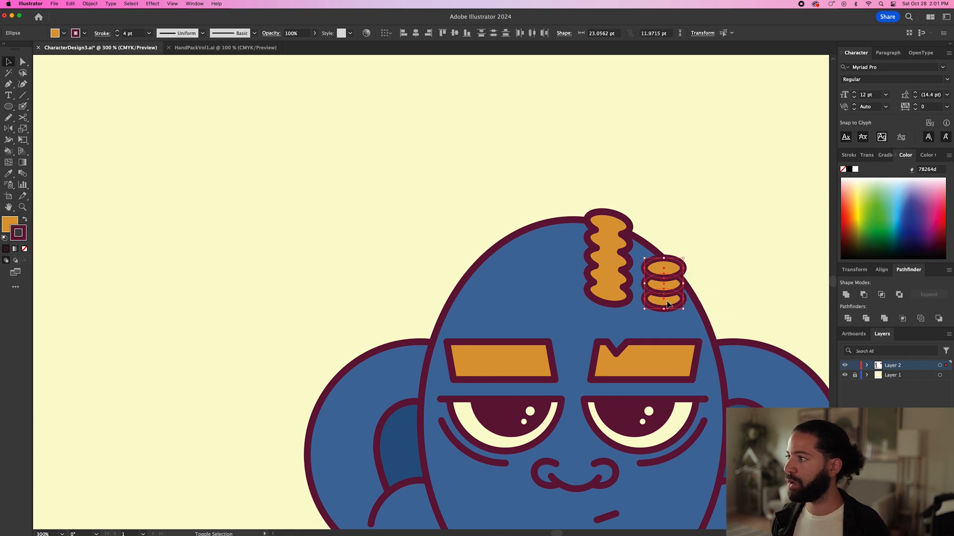
{"action": "left_click", "coordinate": [847, 296]}
Step: Shift the short braid slightly up and left, and shear it so that its right side slopes downward
{"action": "left_click_drag", "start_coordinate": [664, 282], "coordinate": [660, 276]}
{"action": "key", "text": "super+equal"}
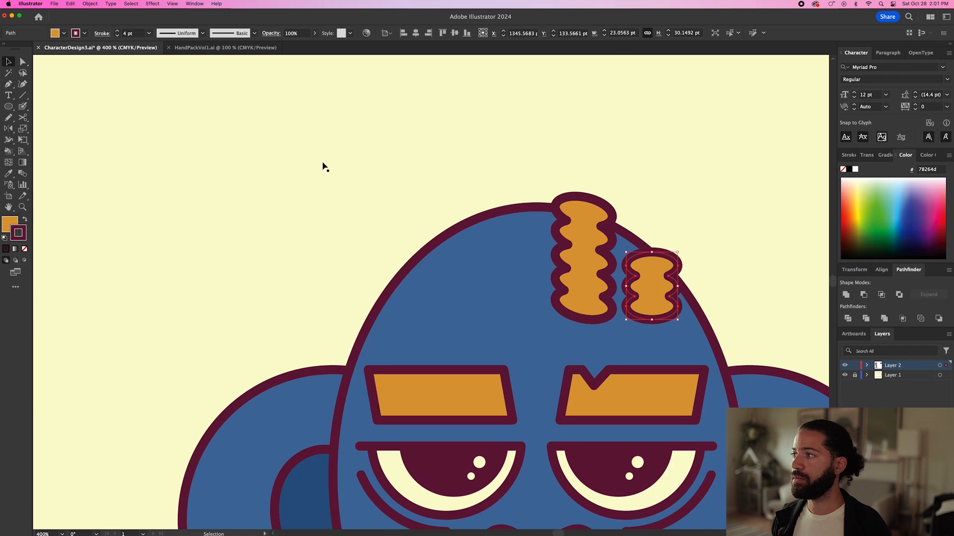
{"action": "left_click", "coordinate": [23, 141]}
{"action": "left_click_drag", "start_coordinate": [626, 285], "coordinate": [624, 269]}
{"action": "scroll", "coordinate": [704, 268], "scroll_direction": "down", "scroll_amount": 6}
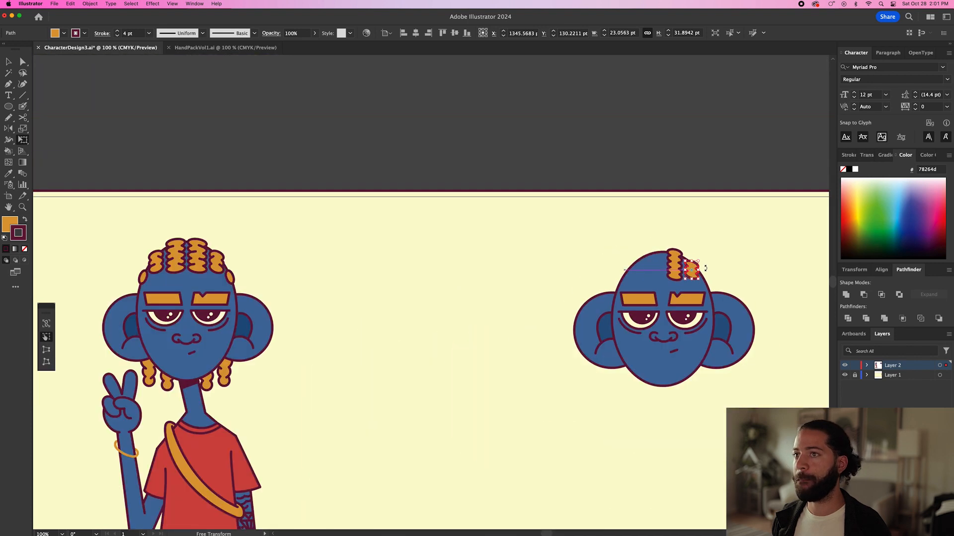
Step: Stretch the short braid slightly at its upper and lower ends and nudge it down against the head outline
{"action": "scroll", "coordinate": [705, 268], "scroll_direction": "up", "scroll_amount": 6}
{"action": "key", "text": "v"}
{"action": "left_click_drag", "start_coordinate": [651, 240], "coordinate": [652, 234]}
{"action": "left_click_drag", "start_coordinate": [653, 312], "coordinate": [653, 317]}
{"action": "left_click", "coordinate": [685, 276]}
{"action": "left_click_drag", "start_coordinate": [645, 277], "coordinate": [646, 282]}
Step: Draw a small narrow orange ellipse below the short braid and rotate it to follow the head's right edge
{"action": "key", "text": "l"}
{"action": "left_click_drag", "start_coordinate": [713, 281], "coordinate": [744, 326]}
{"action": "left_click_drag", "start_coordinate": [746, 287], "coordinate": [699, 322]}
{"action": "key", "text": "v"}
{"action": "left_click", "coordinate": [741, 307]}
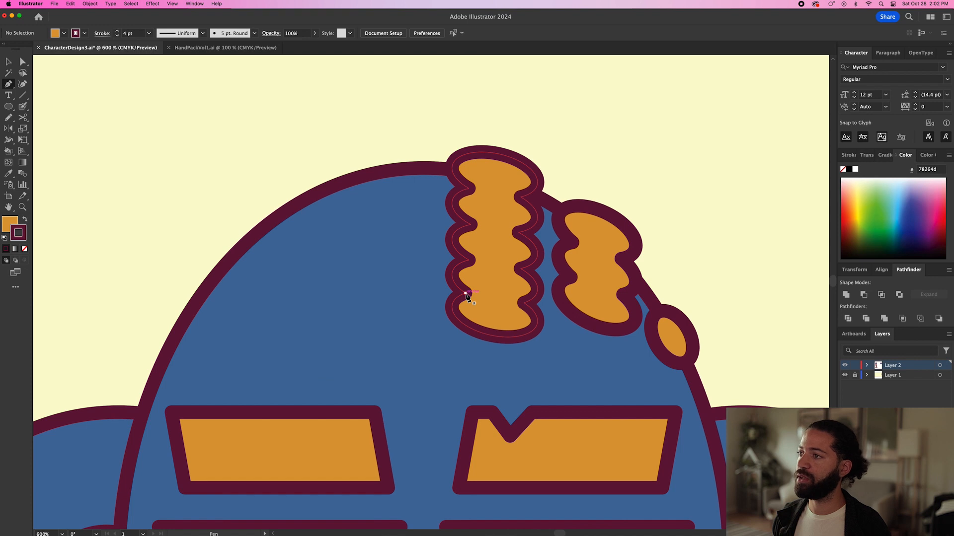
Step: Draw four short, separate pen lines inward from the notches of the long braid, alternating between its left and right edges
{"action": "left_click", "coordinate": [465, 293]}
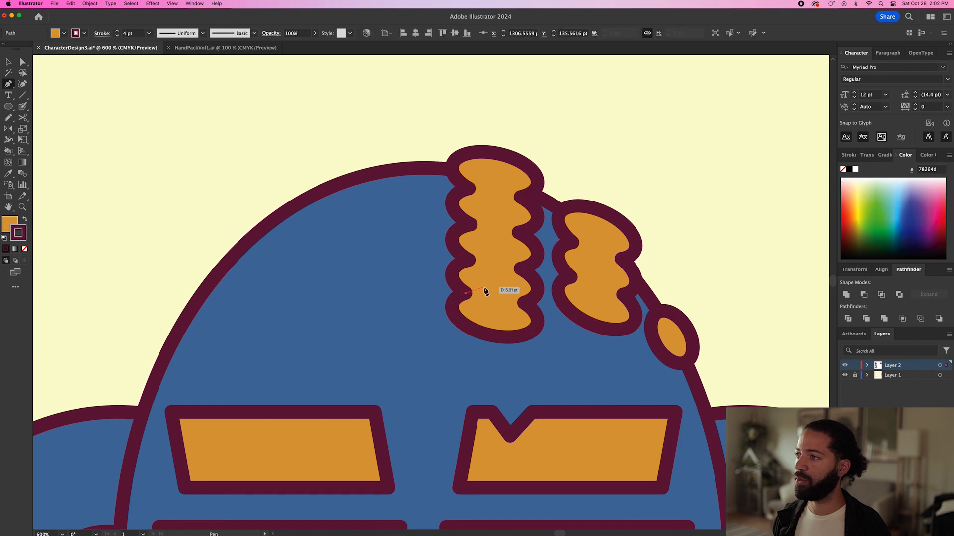
{"action": "left_click", "coordinate": [484, 289]}
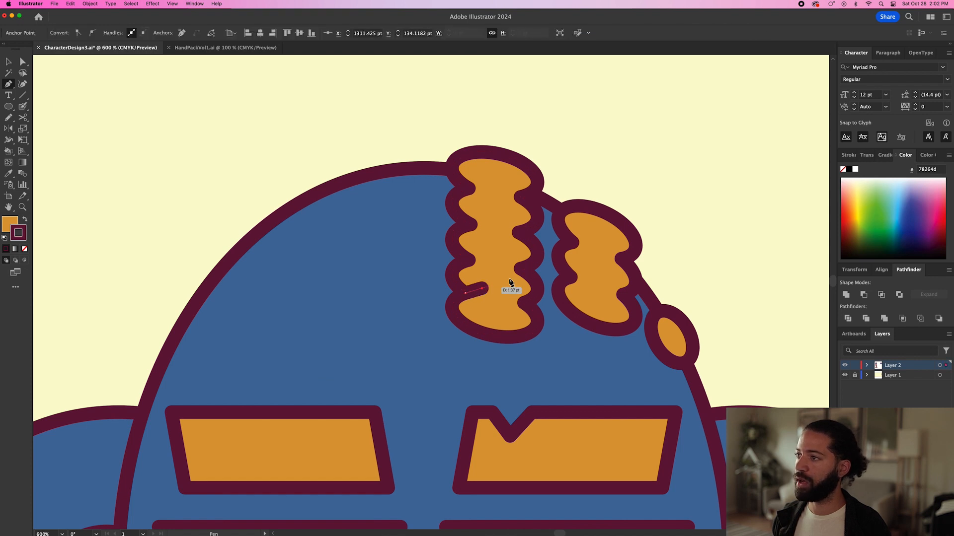
{"action": "left_click", "coordinate": [692, 217], "text": "super"}
{"action": "left_click", "coordinate": [521, 269]}
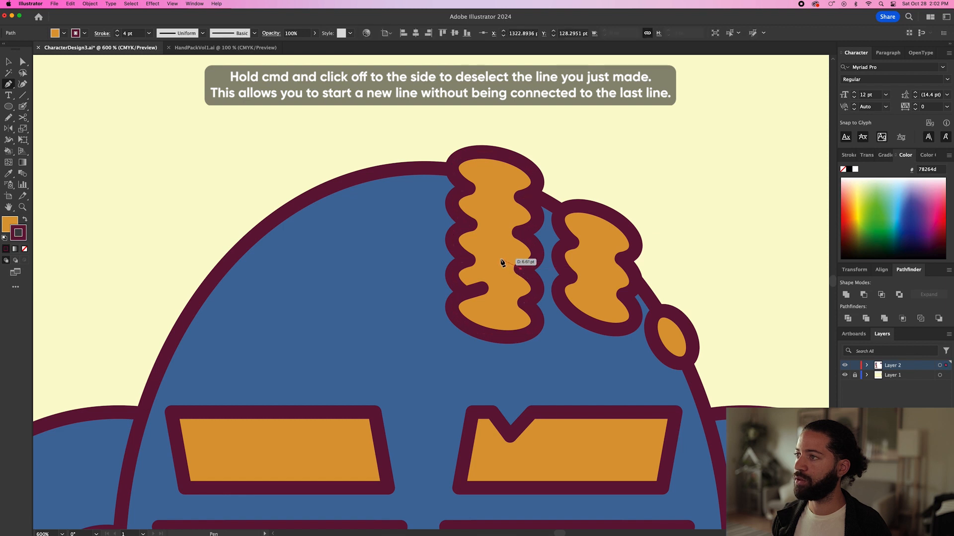
{"action": "left_click", "coordinate": [499, 258]}
{"action": "left_click", "coordinate": [656, 208], "text": "super"}
{"action": "left_click", "coordinate": [471, 224]}
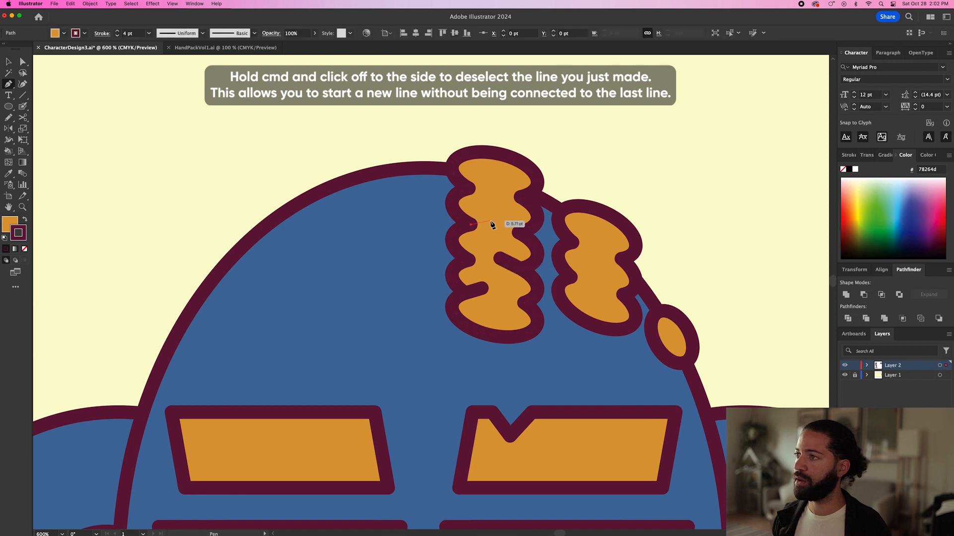
{"action": "left_click", "coordinate": [492, 222]}
{"action": "left_click", "coordinate": [632, 196], "text": "super"}
{"action": "left_click", "coordinate": [520, 196]}
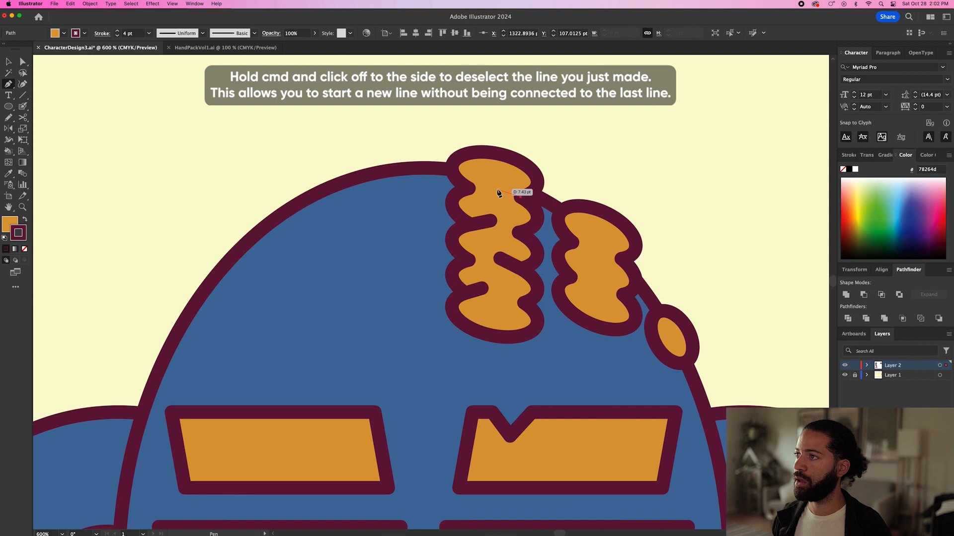
{"action": "left_click", "coordinate": [498, 191]}
{"action": "left_click", "coordinate": [645, 177], "text": "super"}
Step: Draw two short, separate pen lines inward from the notches of the short braid, one from each side
{"action": "left_click", "coordinate": [571, 278]}
{"action": "left_click", "coordinate": [595, 273]}
{"action": "left_click", "coordinate": [683, 234], "text": "super"}
{"action": "left_click", "coordinate": [620, 259]}
{"action": "left_click", "coordinate": [602, 246]}
{"action": "left_click", "coordinate": [708, 228], "text": "super"}
Step: Group the long braid with its accent lines, and group the short braid with its own lines
{"action": "key", "text": "v"}
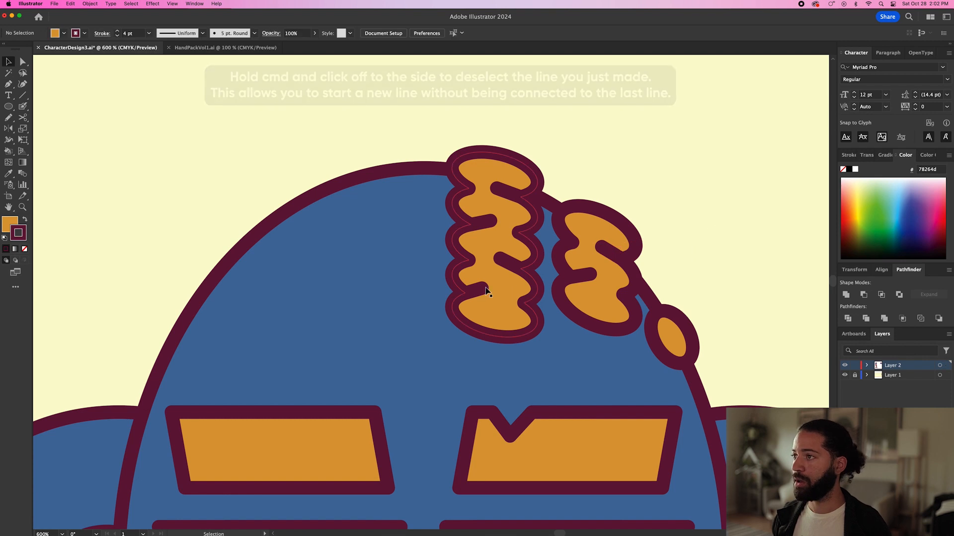
{"action": "left_click", "coordinate": [483, 288]}
{"action": "left_click", "coordinate": [489, 221], "text": "shift"}
{"action": "left_click", "coordinate": [505, 192], "text": "shift"}
{"action": "left_click", "coordinate": [486, 200], "text": "shift"}
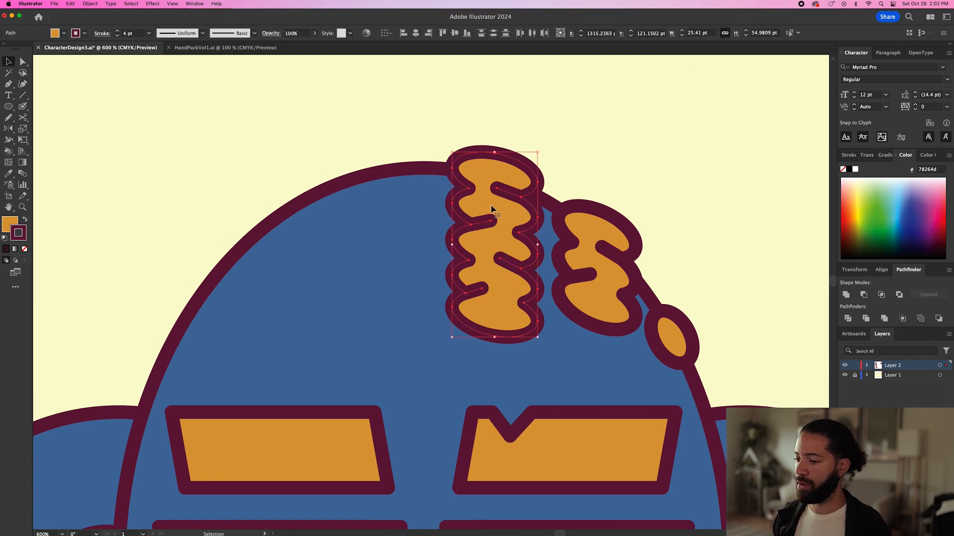
{"action": "left_click", "coordinate": [610, 253]}
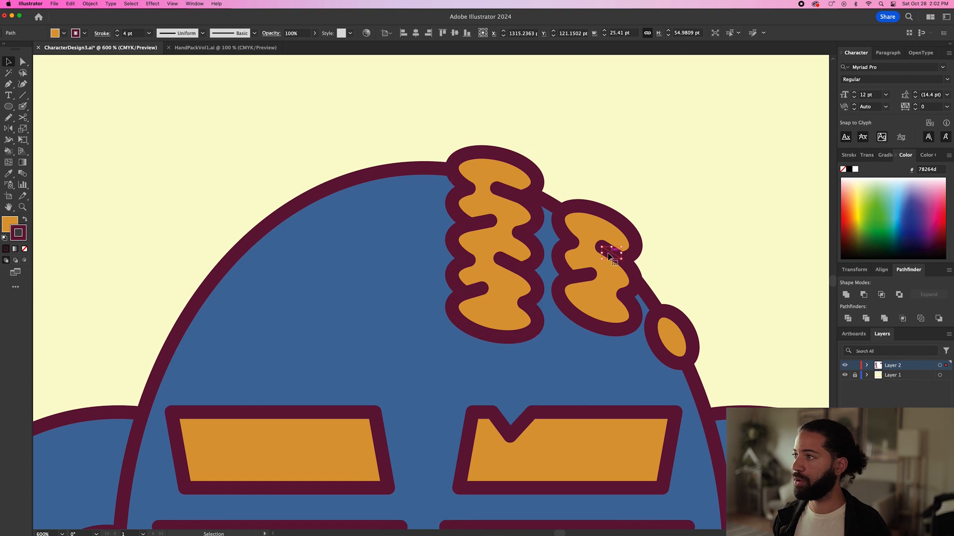
{"action": "left_click", "coordinate": [584, 279], "text": "shift"}
{"action": "left_click", "coordinate": [607, 282], "text": "shift"}
{"action": "key", "text": "super+g"}
Step: Group the small end ellipse, the short braid and the long braid together as one set
{"action": "left_click", "coordinate": [705, 282]}
{"action": "left_click", "coordinate": [605, 308], "text": "shift"}
{"action": "left_click", "coordinate": [505, 313], "text": "shift"}
{"action": "key", "text": "super+g"}
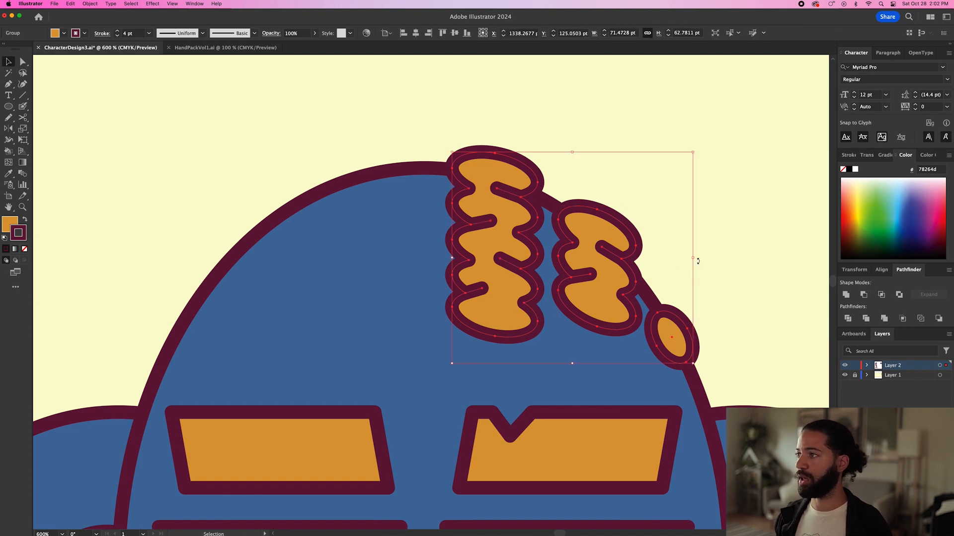
{"action": "left_click", "coordinate": [723, 252]}
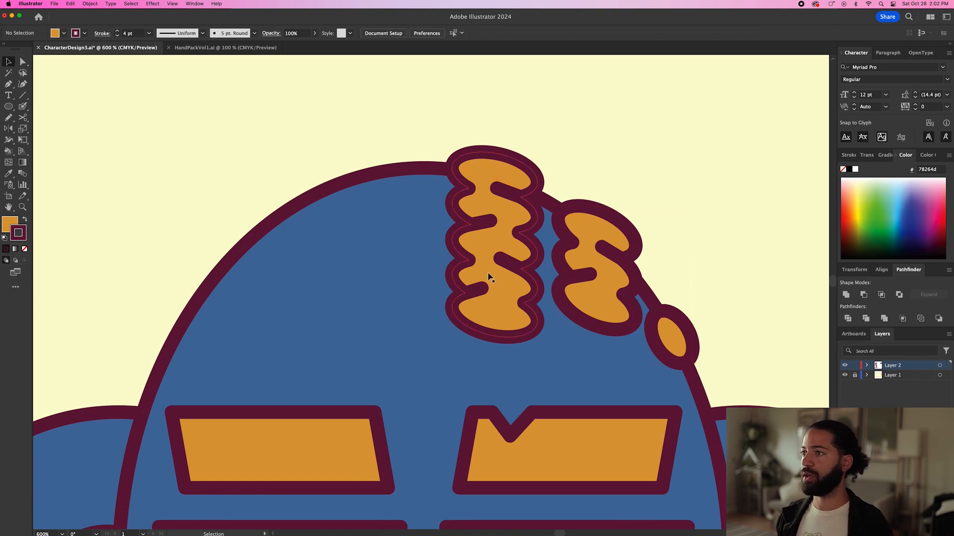
Step: Duplicate the braid set onto the left half of the head, reflect the copy across the vertical axis and nudge it slightly left
{"action": "left_click_drag", "start_coordinate": [485, 272], "coordinate": [233, 272]}
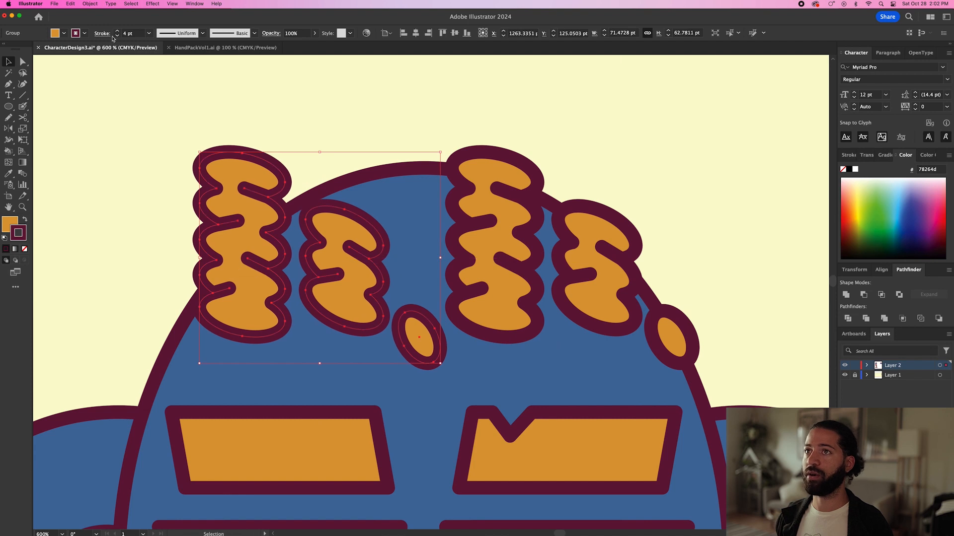
{"action": "left_click", "coordinate": [90, 4]}
{"action": "mouse_move", "coordinate": [91, 15]}
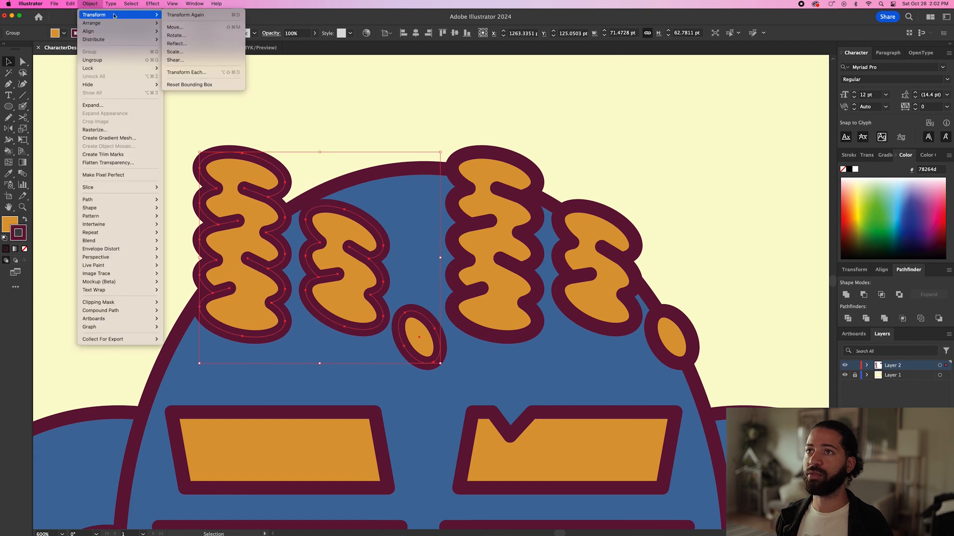
{"action": "left_click", "coordinate": [176, 43]}
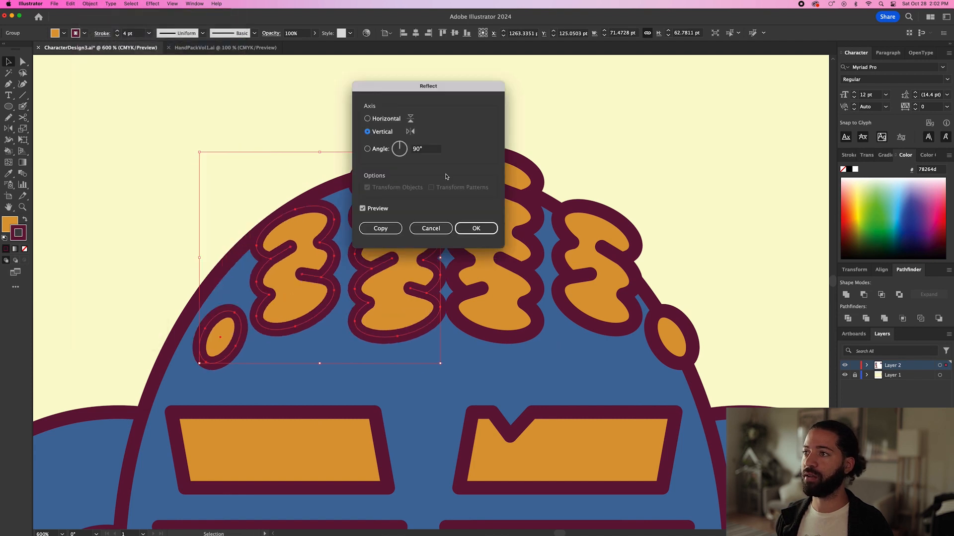
{"action": "left_click", "coordinate": [471, 229]}
{"action": "left_click_drag", "start_coordinate": [407, 239], "coordinate": [401, 239]}
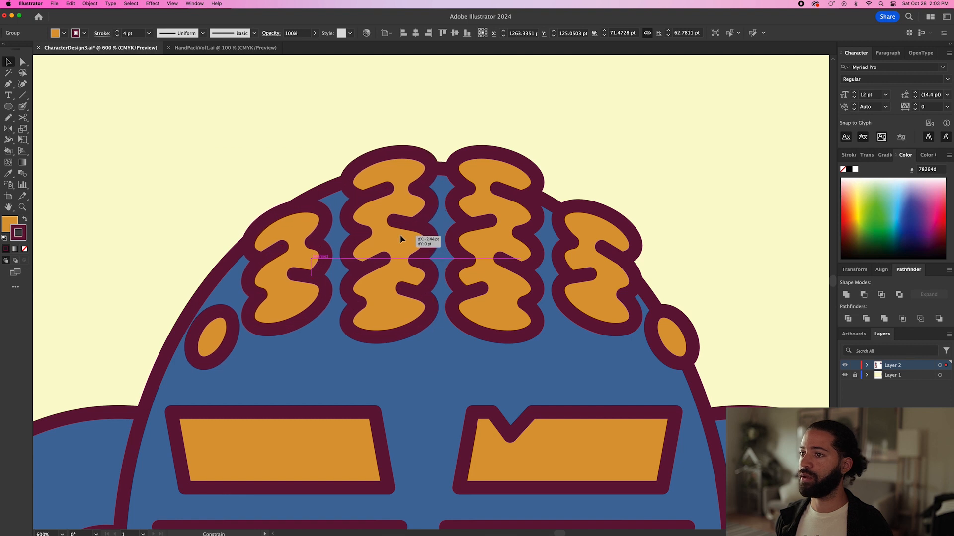
{"action": "left_click_drag", "start_coordinate": [400, 239], "coordinate": [398, 239]}
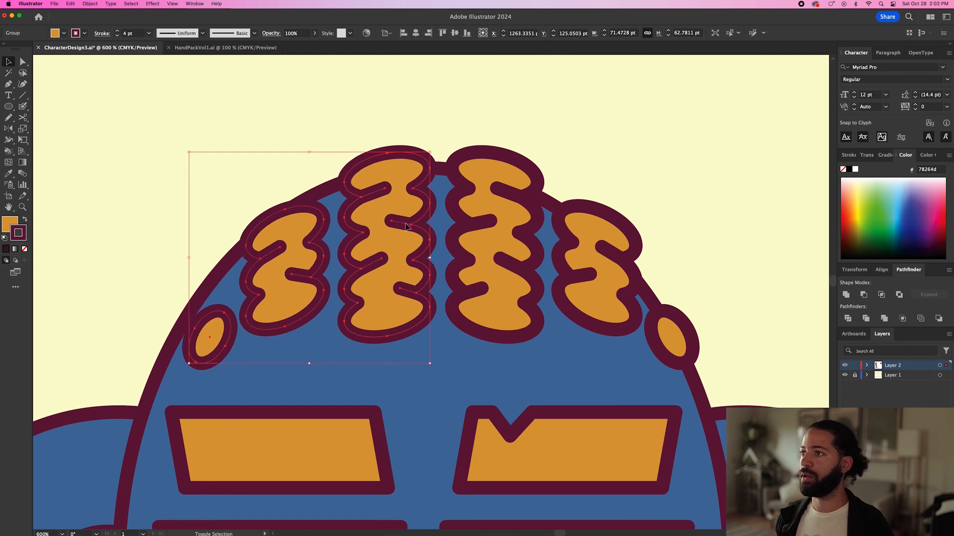
Step: Scale both braid sets up together until they span the full width of the top of the head
{"action": "left_click", "coordinate": [497, 257], "text": "shift"}
{"action": "left_click_drag", "start_coordinate": [189, 153], "coordinate": [153, 139]}
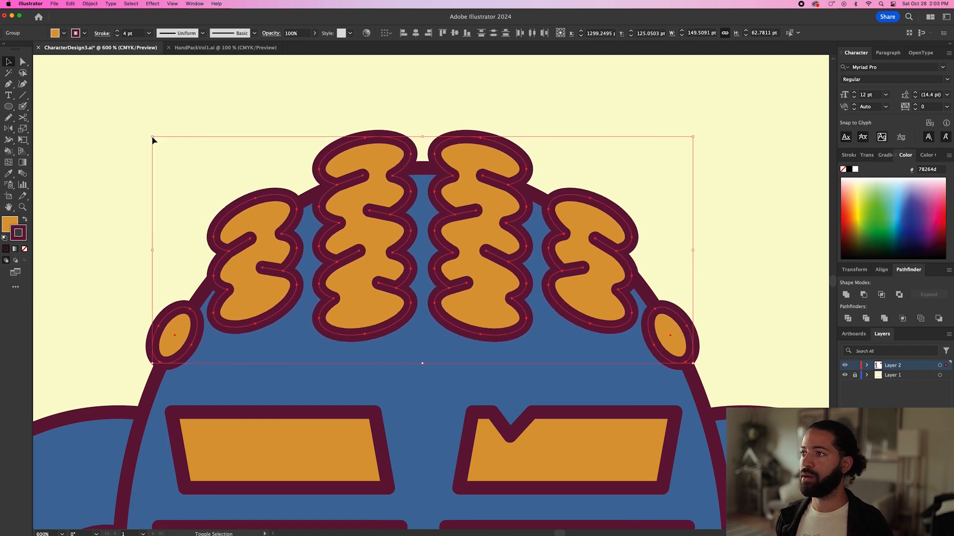
{"action": "left_click", "coordinate": [273, 125]}
{"action": "key", "text": "super+minus"}
{"action": "key", "text": "super+minus"}
{"action": "key", "text": "super+minus"}
{"action": "key", "text": "super+minus"}
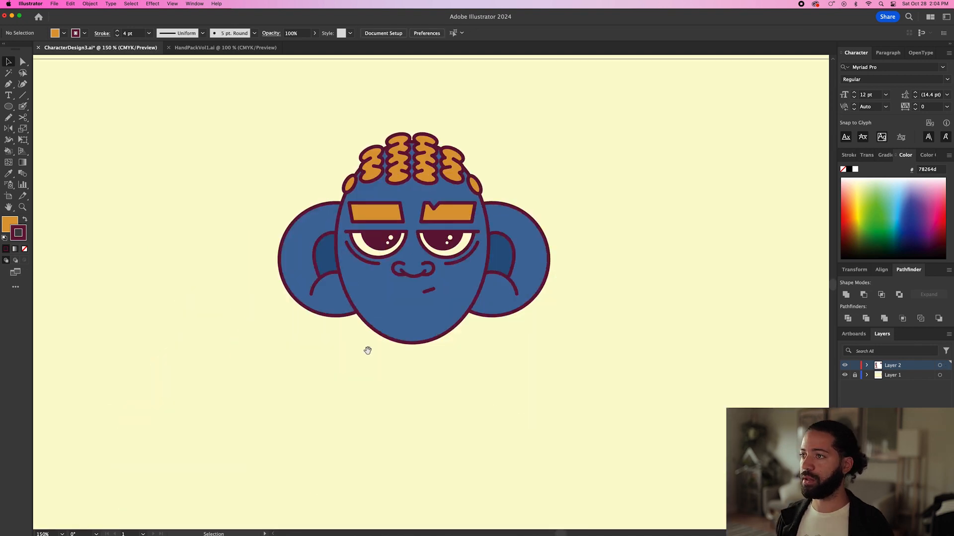
Step: Build a hanging braid about 35 by 66 pt below the left ear by stacking three circles of decreasing size and uniting them
{"action": "key", "text": "l"}
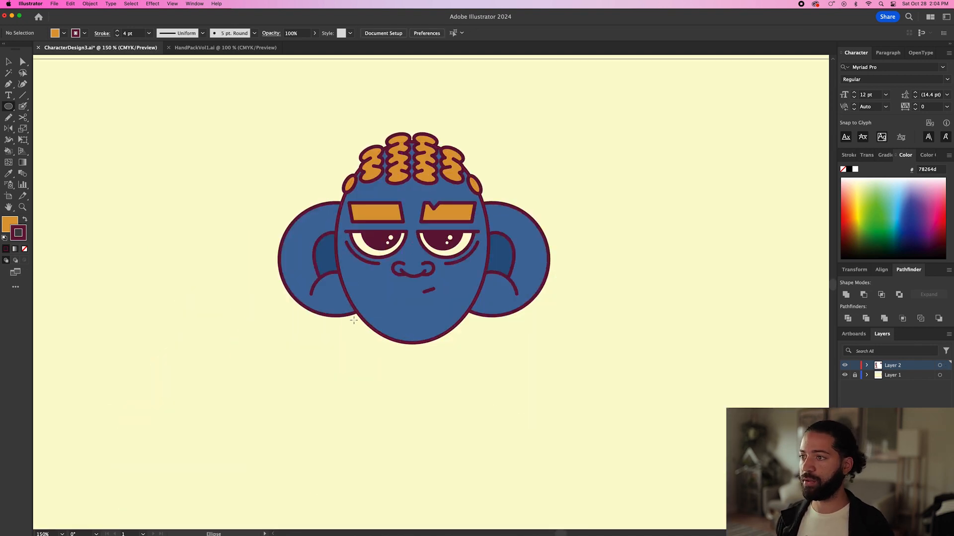
{"action": "scroll", "coordinate": [220, 363], "scroll_direction": "down", "scroll_amount": 5}
{"action": "scroll", "coordinate": [290, 361], "scroll_direction": "up", "scroll_amount": 2}
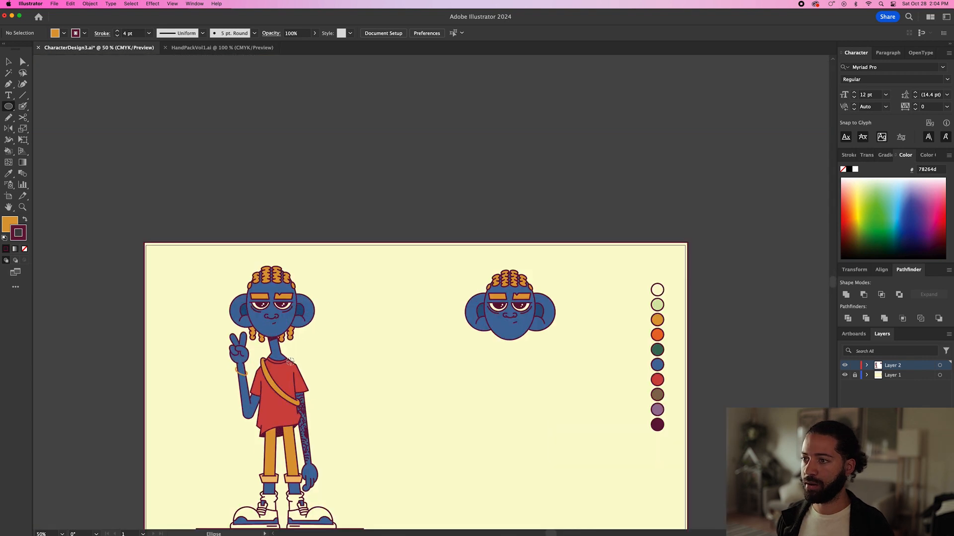
{"action": "left_click_drag", "start_coordinate": [300, 341], "coordinate": [486, 342]}
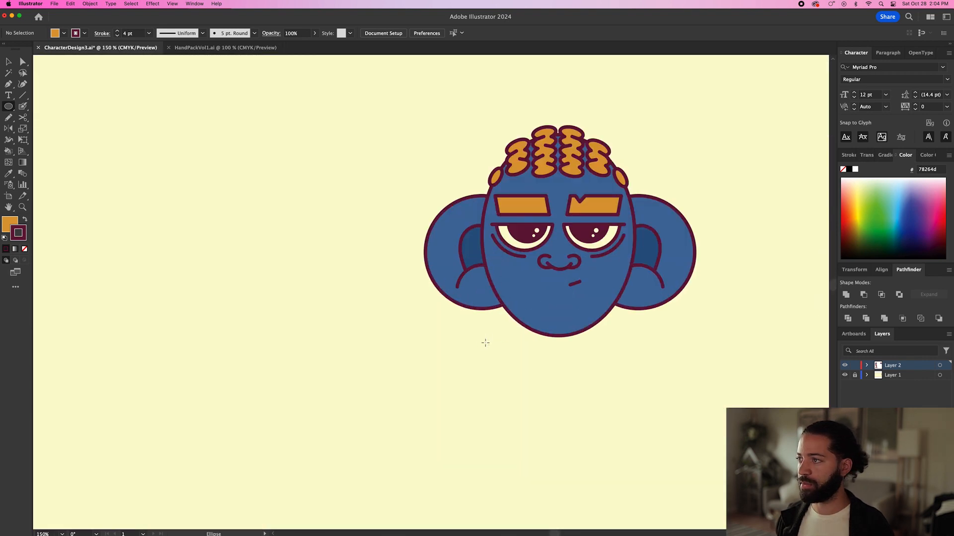
{"action": "mouse_move", "coordinate": [501, 318]}
{"action": "left_mouse_down"}
{"action": "mouse_move", "coordinate": [531, 331]}
{"action": "mouse_move", "coordinate": [500, 328]}
{"action": "mouse_move", "coordinate": [513, 355]}
{"action": "mouse_move", "coordinate": [502, 349]}
{"action": "left_mouse_up"}
{"action": "scroll", "coordinate": [498, 344], "scroll_direction": "down", "scroll_amount": 1}
{"action": "key", "text": "v"}
{"action": "left_click", "coordinate": [499, 328], "text": "shift"}
{"action": "left_click", "coordinate": [499, 310], "text": "shift"}
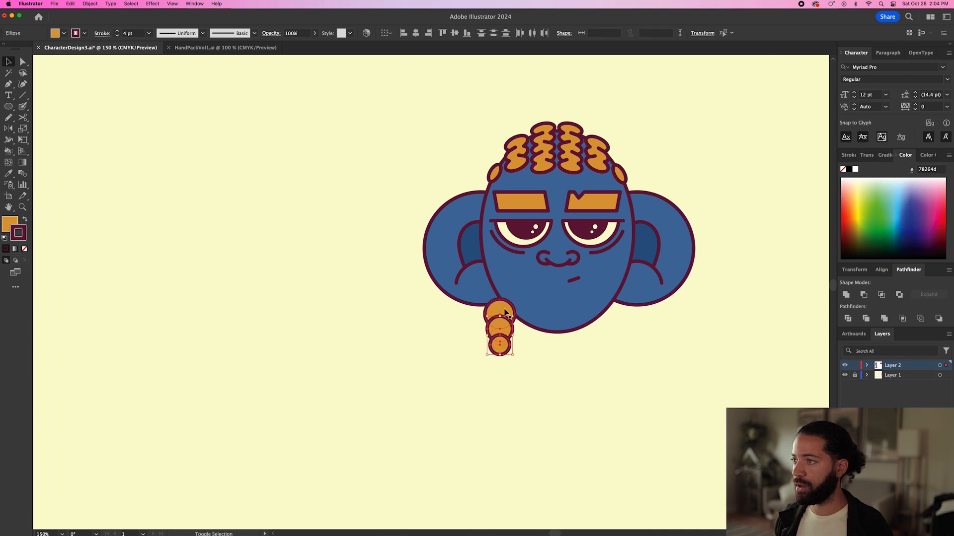
{"action": "left_click", "coordinate": [846, 294]}
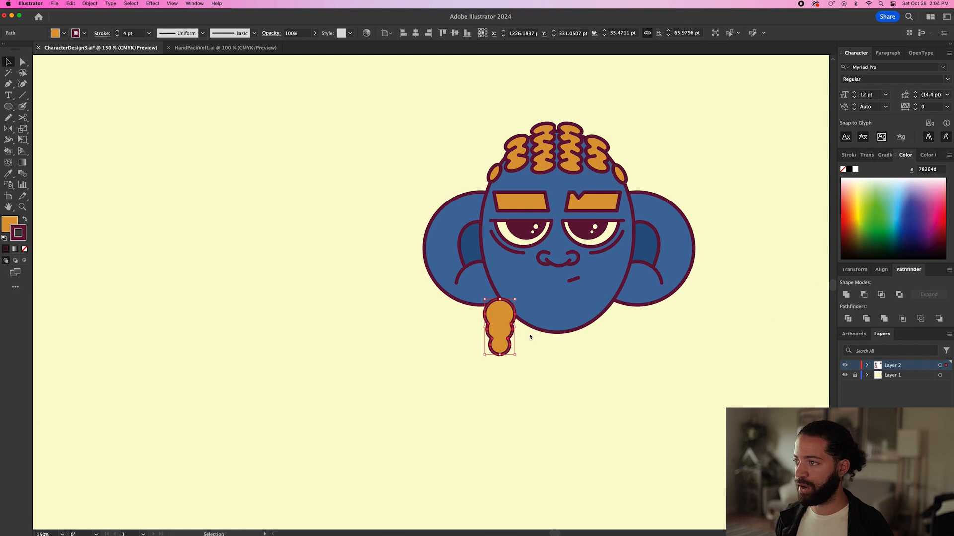
Step: Scale the hanging braid down to about 30 by 56 pt and tuck it up behind the jaw
{"action": "left_click_drag", "start_coordinate": [515, 299], "coordinate": [513, 303]}
{"action": "left_click_drag", "start_coordinate": [501, 340], "coordinate": [502, 337]}
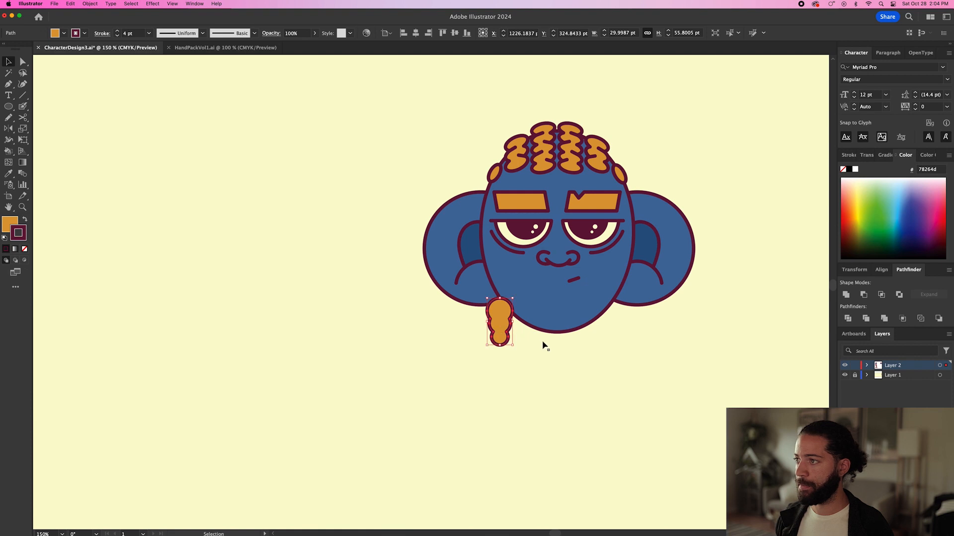
{"action": "left_click", "coordinate": [449, 400]}
Step: Draw short, separate pen lines inward from the notches of the hanging braid
{"action": "key", "text": "super+equal"}
{"action": "key", "text": "p"}
{"action": "left_click", "coordinate": [470, 320], "text": "super"}
{"action": "left_click", "coordinate": [504, 330], "text": "super"}
{"action": "left_click", "coordinate": [443, 339]}
{"action": "left_click", "coordinate": [452, 347]}
{"action": "left_click", "coordinate": [509, 368], "text": "super"}
{"action": "key", "text": "v"}
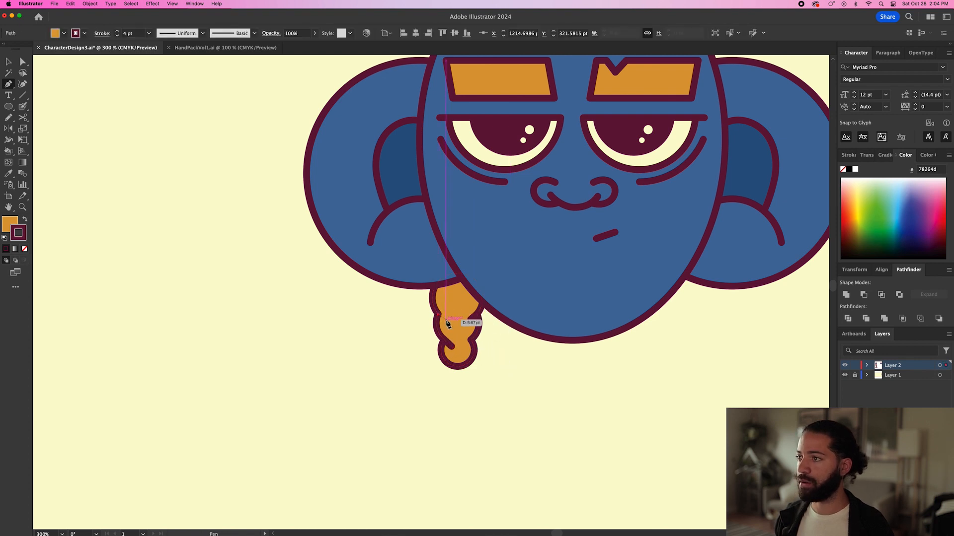
Step: Duplicate the two hanging braids to the right of the chin, reflect the copies vertically and nudge them slightly left
{"action": "scroll", "coordinate": [500, 351], "scroll_direction": "down", "scroll_amount": 1}
{"action": "left_click", "coordinate": [483, 354]}
{"action": "left_click_drag", "start_coordinate": [483, 354], "coordinate": [639, 362]}
{"action": "left_click", "coordinate": [486, 358], "text": "shift"}
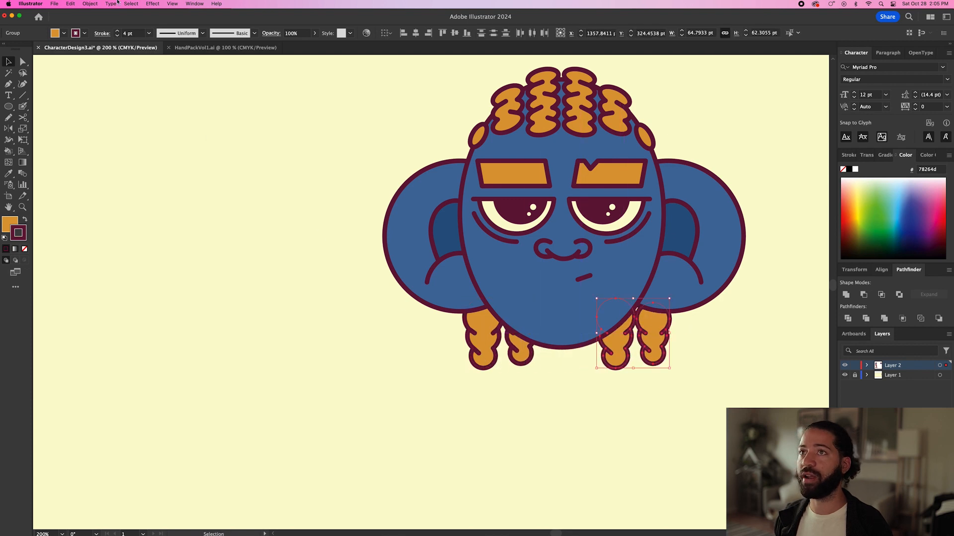
{"action": "left_click", "coordinate": [90, 4]}
{"action": "mouse_move", "coordinate": [95, 14]}
{"action": "left_click", "coordinate": [178, 44]}
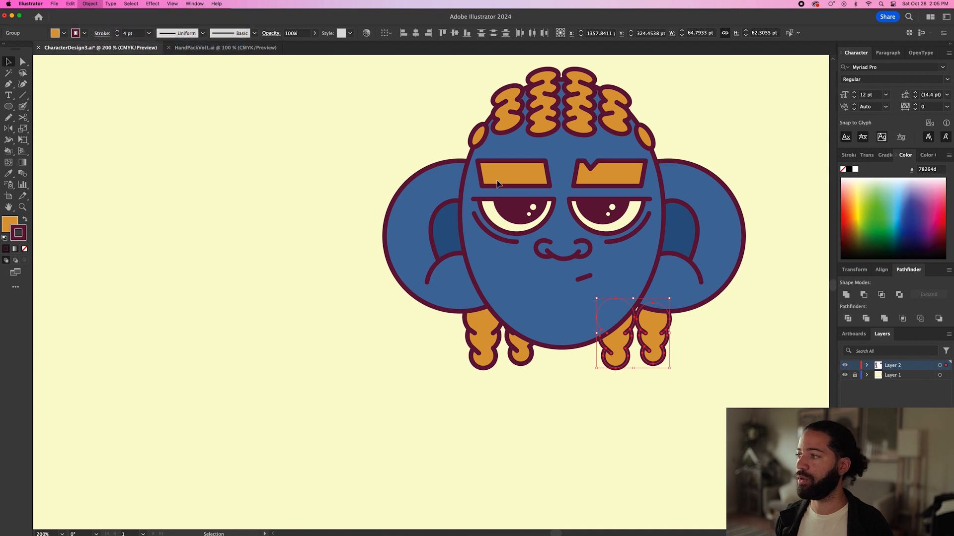
{"action": "left_click", "coordinate": [478, 229]}
{"action": "left_click_drag", "start_coordinate": [651, 341], "coordinate": [645, 343]}
{"action": "left_click", "coordinate": [690, 341]}
Step: Draw a slanted neck with a flared, curved base below the chin, filled with the face's blue and placed behind the head
{"action": "key", "text": "super+minus"}
{"action": "key", "text": "super+minus"}
{"action": "left_click_drag", "start_coordinate": [489, 359], "coordinate": [556, 289]}
{"action": "key", "text": "p"}
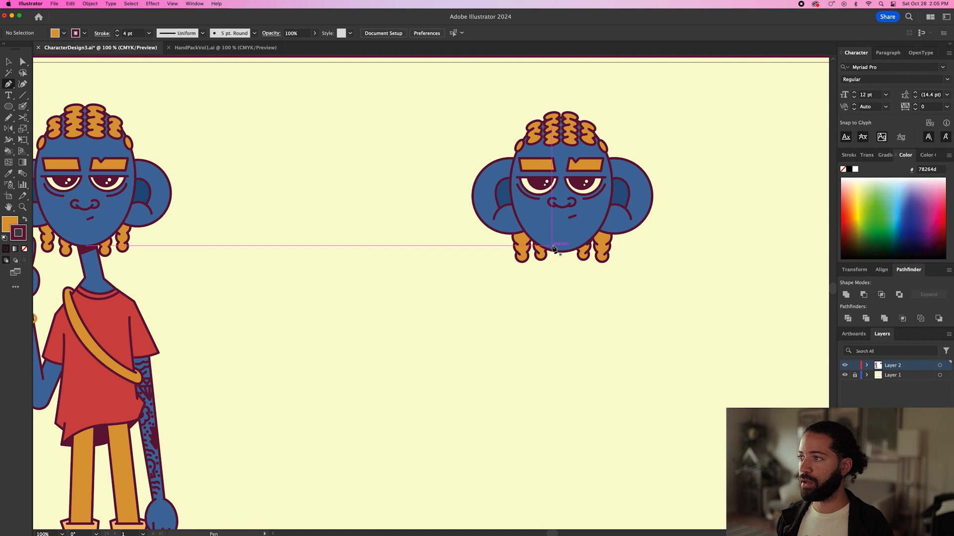
{"action": "key", "text": "i"}
{"action": "left_click", "coordinate": [556, 229]}
{"action": "key", "text": "p"}
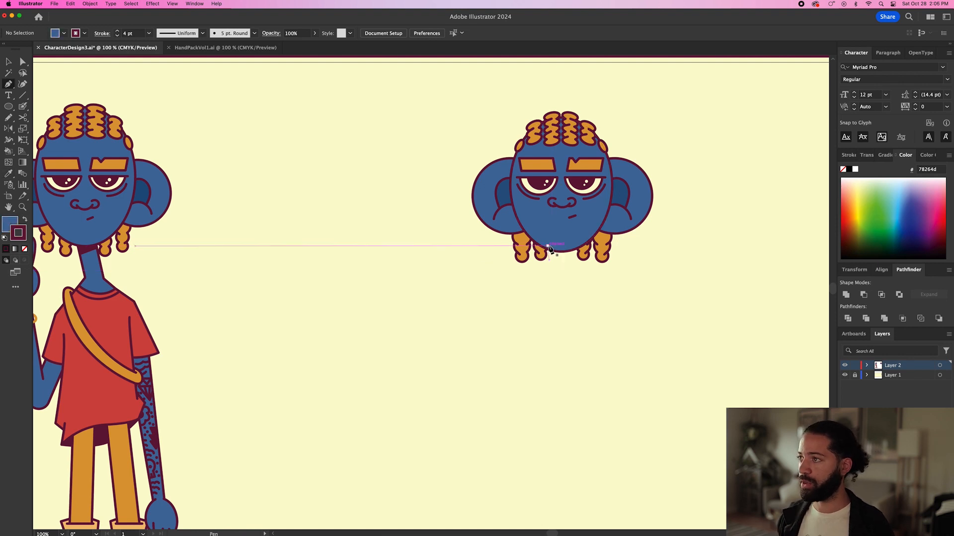
{"action": "left_click", "coordinate": [550, 243]}
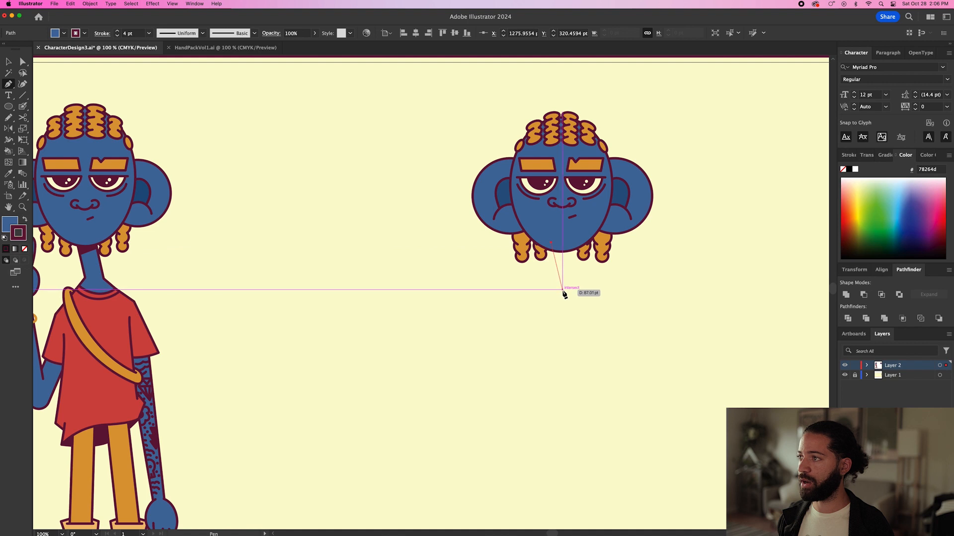
{"action": "left_click", "coordinate": [563, 290]}
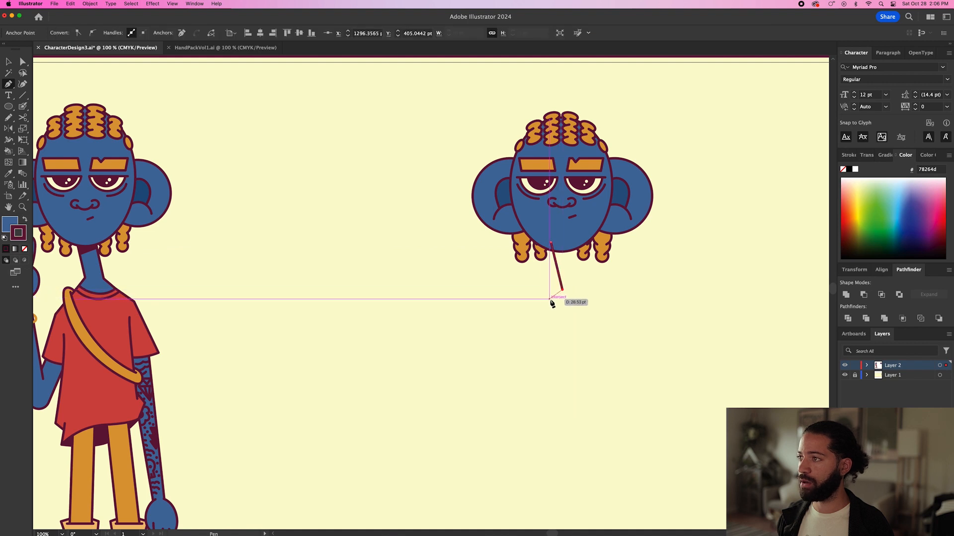
{"action": "left_click", "coordinate": [552, 299]}
{"action": "left_click_drag", "start_coordinate": [592, 304], "coordinate": [616, 296]}
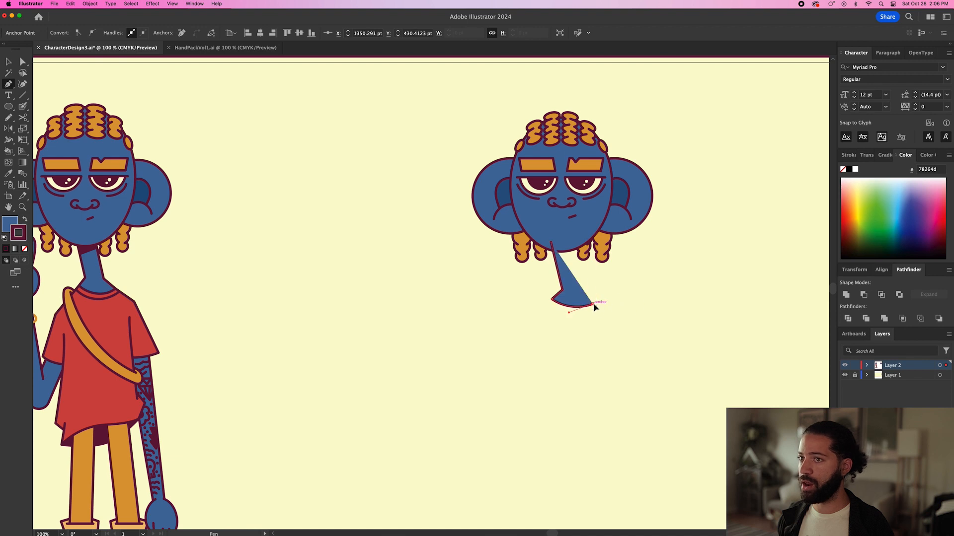
{"action": "left_click", "coordinate": [578, 289]}
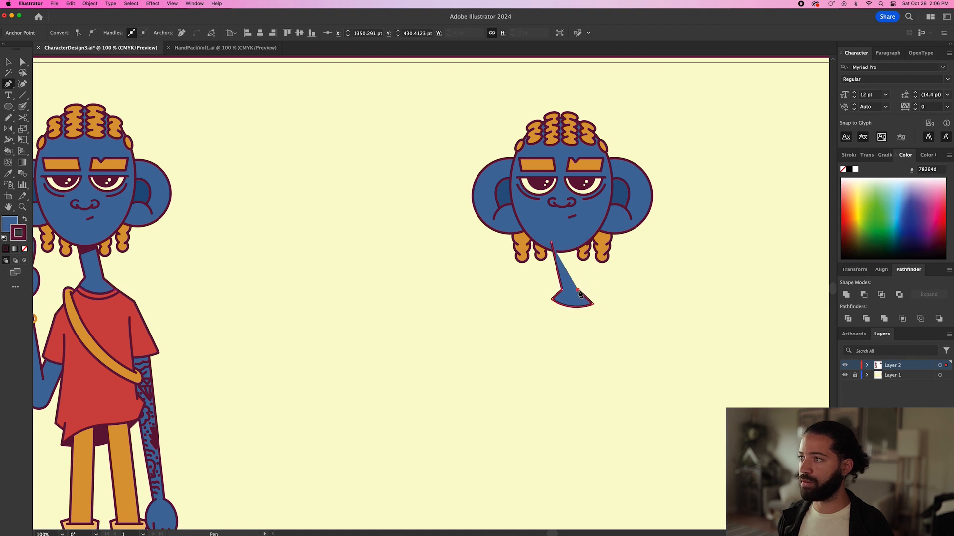
{"action": "left_click", "coordinate": [551, 244]}
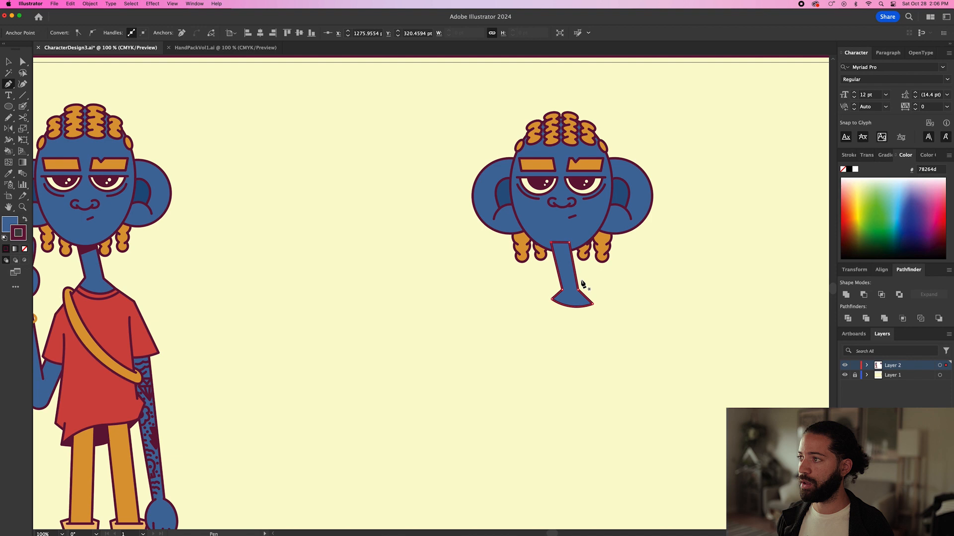
{"action": "left_click", "coordinate": [618, 294], "text": "super"}
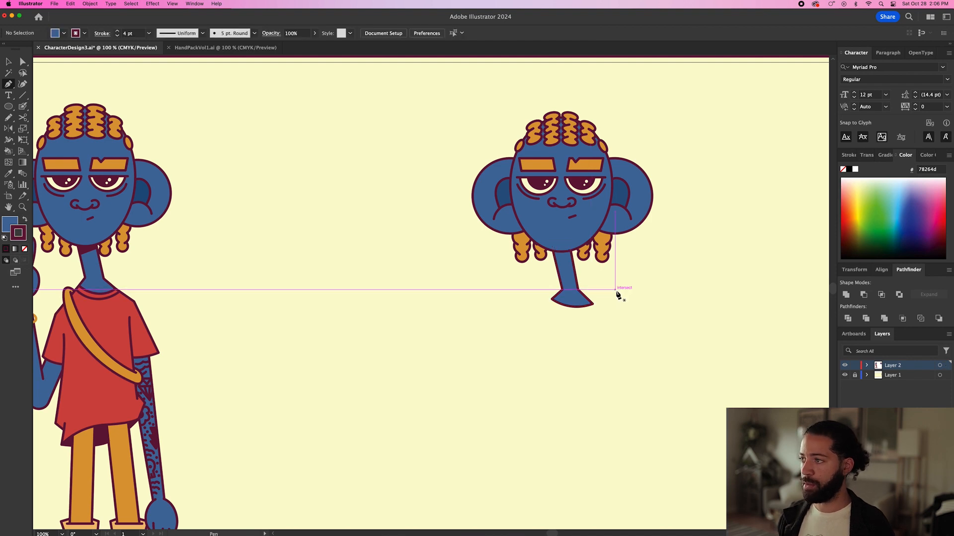
Step: Draw a closed four-sided shadow shape across the upper neck, with a slanted lower edge just below the chin
{"action": "left_click", "coordinate": [589, 295]}
{"action": "key", "text": "shift+super+a"}
{"action": "scroll", "coordinate": [569, 266], "scroll_direction": "up", "scroll_amount": 3}
{"action": "key", "text": "p"}
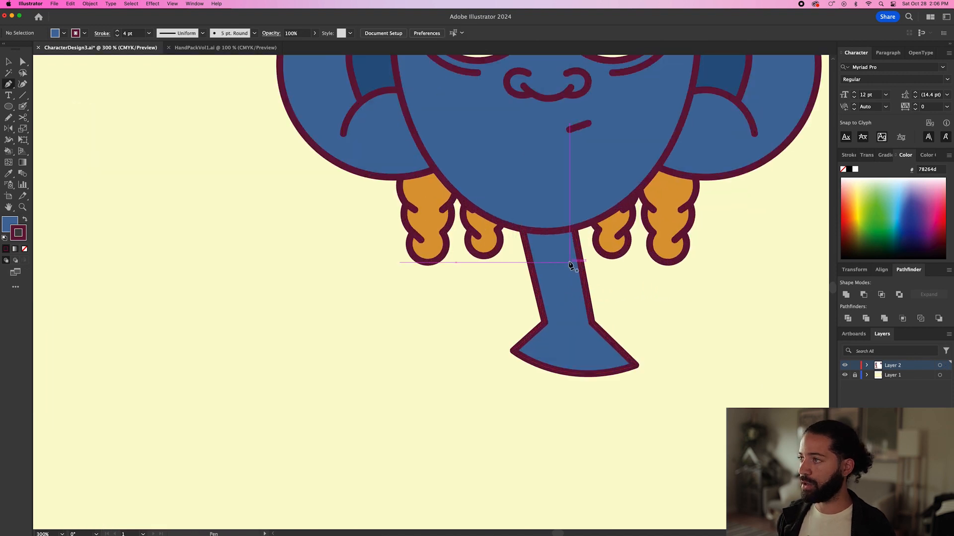
{"action": "left_click", "coordinate": [576, 237]}
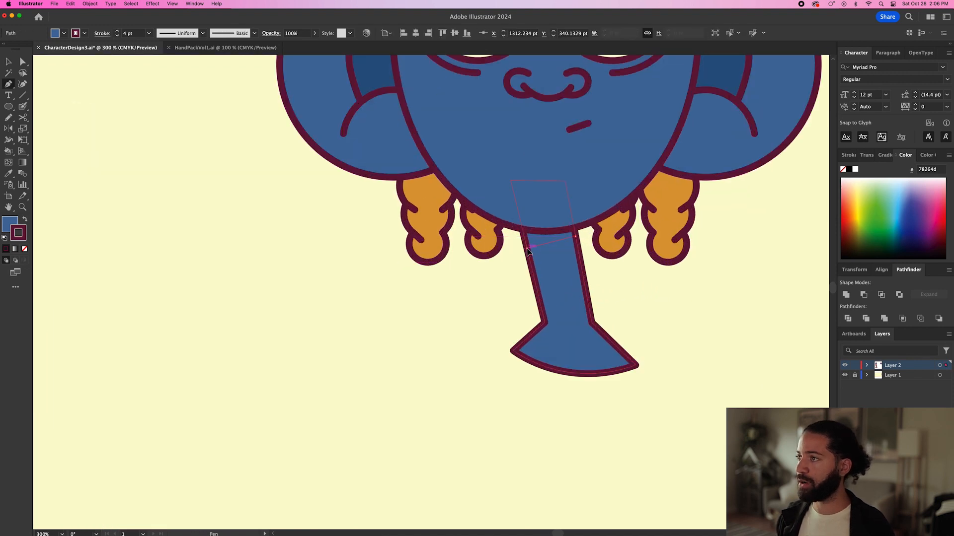
{"action": "left_click", "coordinate": [527, 247]}
{"action": "left_click", "coordinate": [518, 214]}
{"action": "left_click", "coordinate": [571, 210]}
{"action": "left_click", "coordinate": [576, 237]}
Step: Fill the neck shadow with the dark maroon of the facial lines and send it together with the neck behind the head
{"action": "key", "text": "i"}
{"action": "scroll", "coordinate": [584, 223], "scroll_direction": "up", "scroll_amount": 5}
{"action": "left_click", "coordinate": [591, 141]}
{"action": "key", "text": "v"}
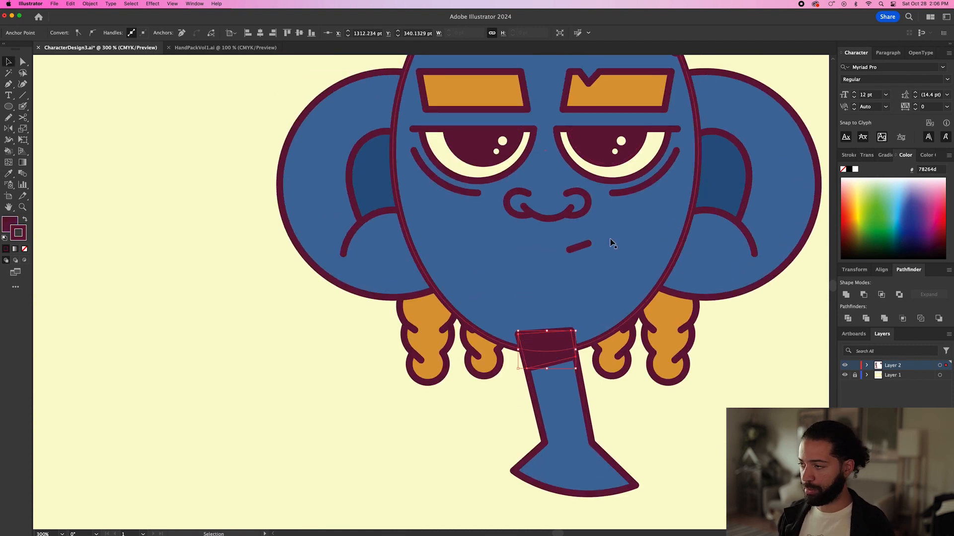
{"action": "left_click", "coordinate": [559, 385]}
{"action": "key", "text": "super+shift+bracketleft"}
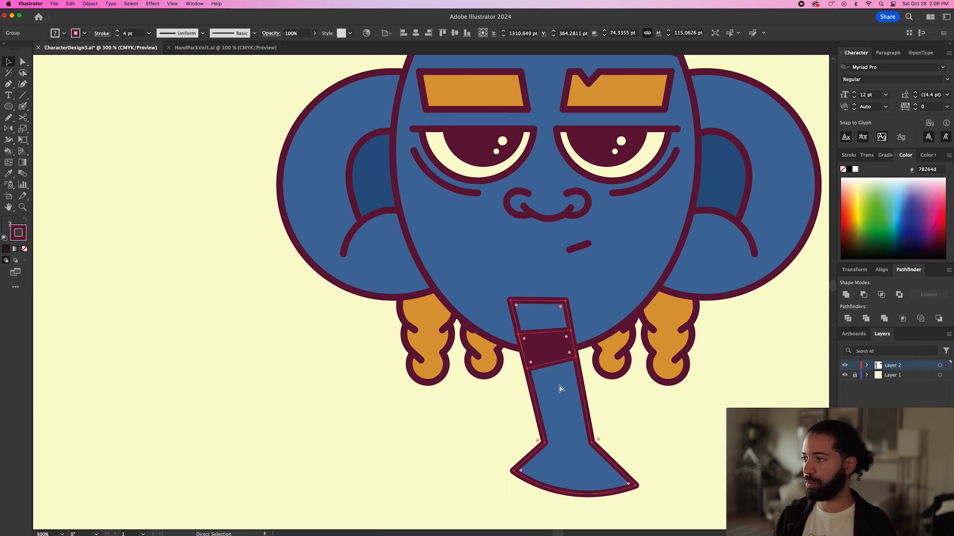
{"action": "left_click", "coordinate": [661, 421]}
{"action": "scroll", "coordinate": [661, 421], "scroll_direction": "down", "scroll_amount": 6}
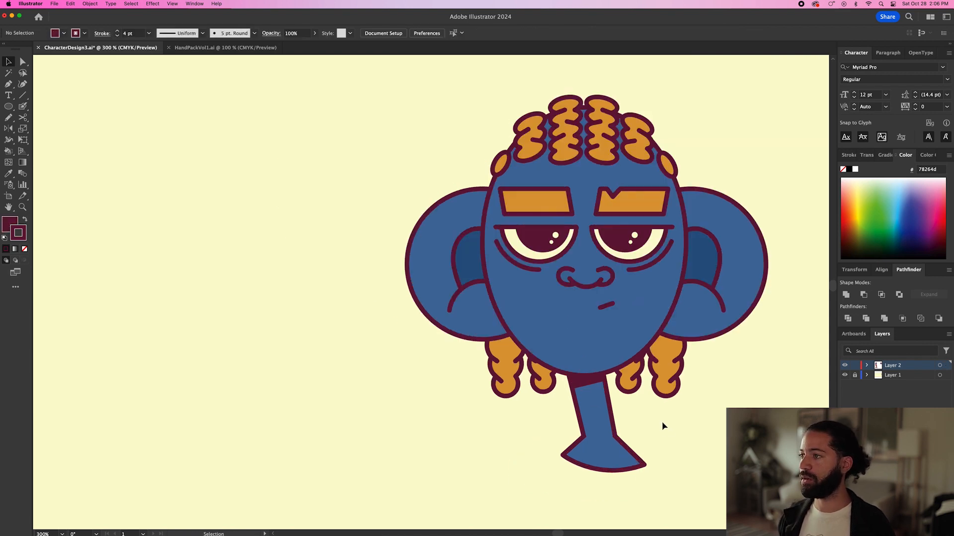
{"action": "mouse_move", "coordinate": [665, 424]}
{"action": "left_mouse_down"}
{"action": "mouse_move", "coordinate": [649, 379]}
{"action": "mouse_move", "coordinate": [603, 323]}
{"action": "mouse_move", "coordinate": [596, 291]}
{"action": "mouse_move", "coordinate": [626, 291]}
{"action": "mouse_move", "coordinate": [641, 275]}
{"action": "left_mouse_up"}
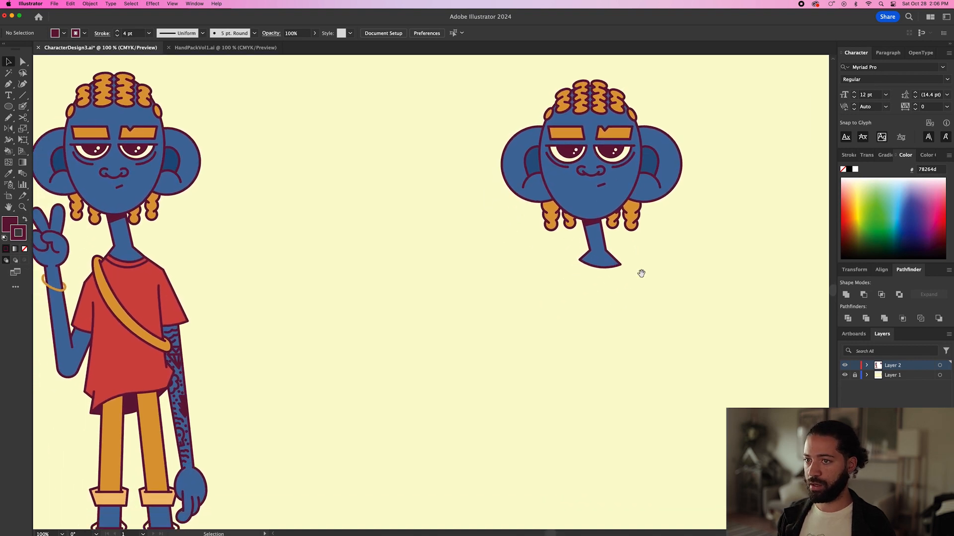
Step: Sample the red fill with dark maroon outline for the shirt and get ready to draw with the Pencil tool
{"action": "key", "text": "n"}
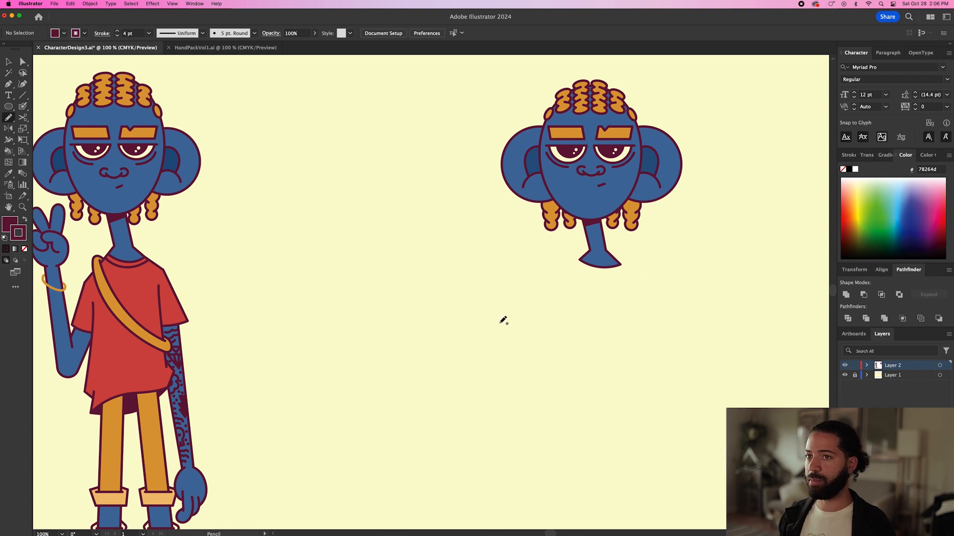
{"action": "key", "text": "i"}
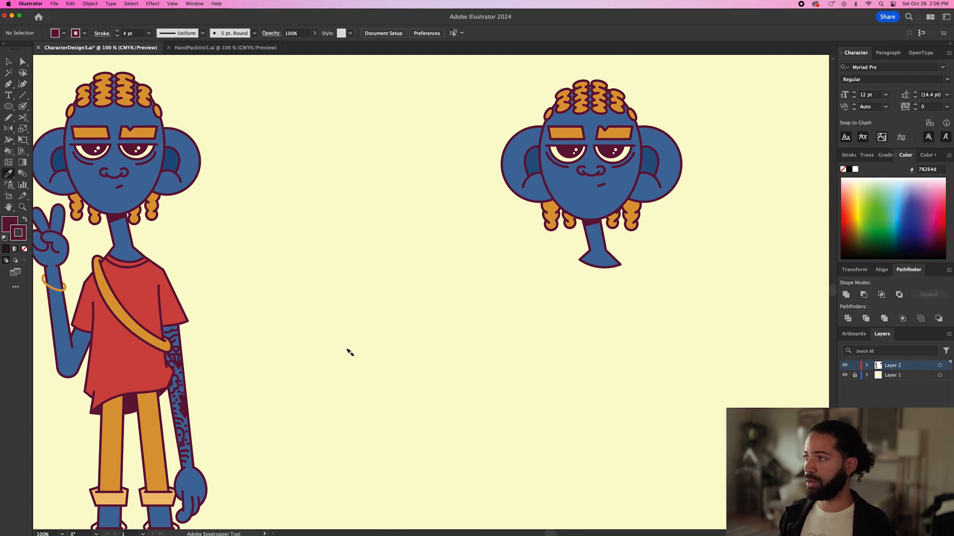
{"action": "key", "text": "super+minus"}
{"action": "key", "text": "super+minus"}
{"action": "left_click", "coordinate": [630, 330]}
{"action": "key", "text": "n"}
Step: Draw the shirt's torso freehand below the neck, about 171 by 208 pt, with curved sides and an uneven, pointed hem
{"action": "key", "text": "super+equal"}
{"action": "key", "text": "super+equal"}
{"action": "left_click_drag", "start_coordinate": [468, 345], "coordinate": [570, 285]}
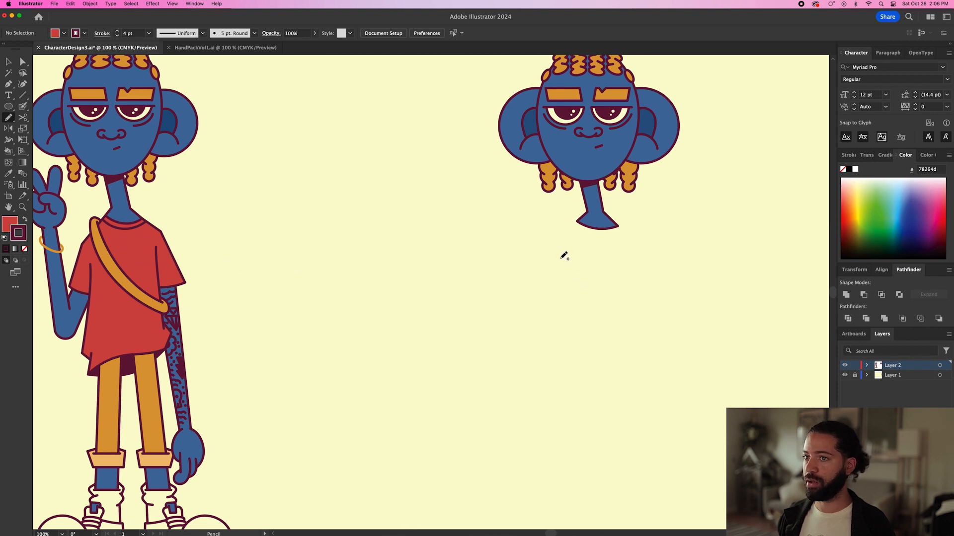
{"action": "left_click_drag", "start_coordinate": [556, 337], "coordinate": [557, 366]}
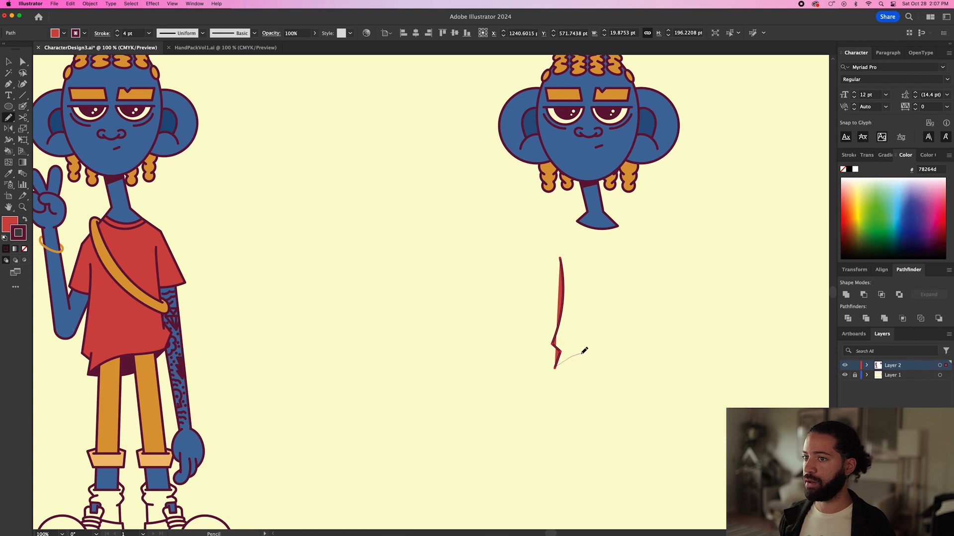
{"action": "mouse_move", "coordinate": [646, 342]}
{"action": "left_mouse_down"}
{"action": "mouse_move", "coordinate": [652, 324]}
{"action": "mouse_move", "coordinate": [641, 318]}
{"action": "left_mouse_up"}
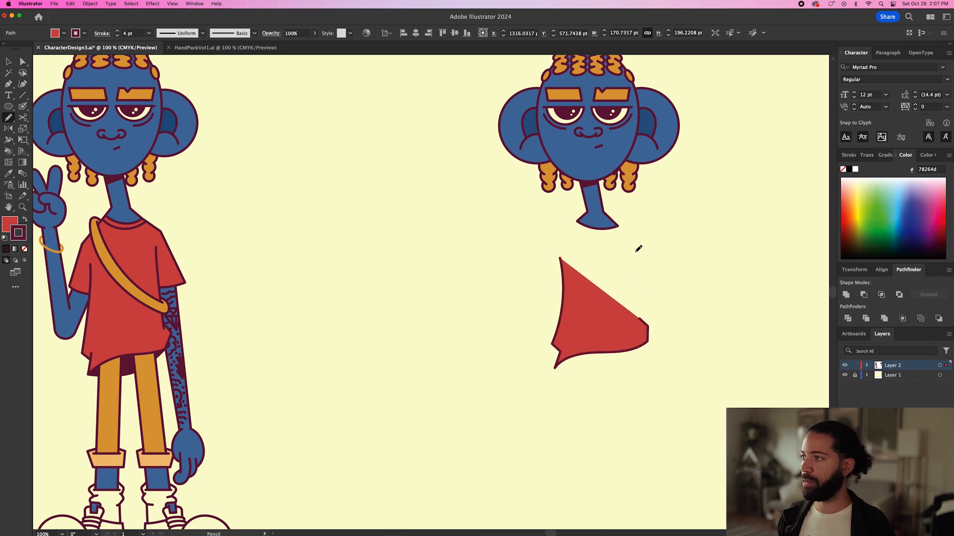
{"action": "left_click_drag", "start_coordinate": [638, 249], "coordinate": [560, 257]}
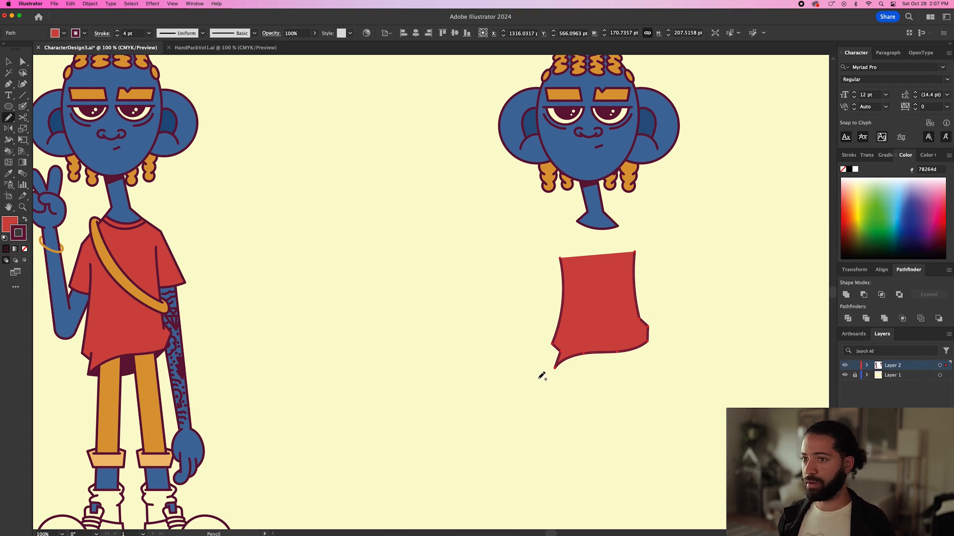
Step: Extend the torso path with short fold lines running inward at the lower-left hem notch and the lower-right side notch
{"action": "key", "text": "a"}
{"action": "left_click", "coordinate": [562, 381]}
{"action": "mouse_move", "coordinate": [560, 376]}
{"action": "left_mouse_down"}
{"action": "mouse_move", "coordinate": [439, 366]}
{"action": "mouse_move", "coordinate": [450, 341]}
{"action": "mouse_move", "coordinate": [497, 326]}
{"action": "left_mouse_up"}
{"action": "left_click", "coordinate": [432, 355]}
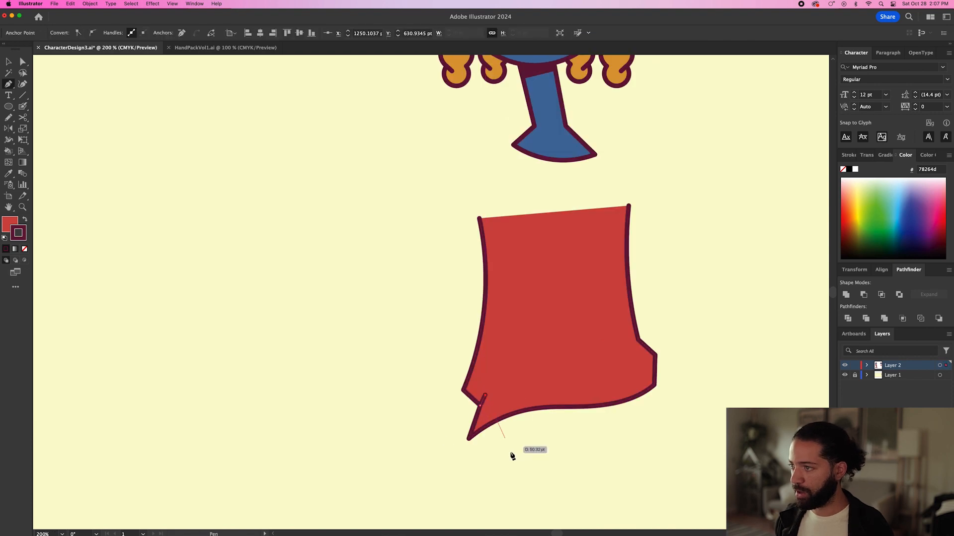
{"action": "scroll", "coordinate": [511, 454], "scroll_direction": "down", "scroll_amount": 3}
{"action": "scroll", "coordinate": [526, 452], "scroll_direction": "up", "scroll_amount": 5}
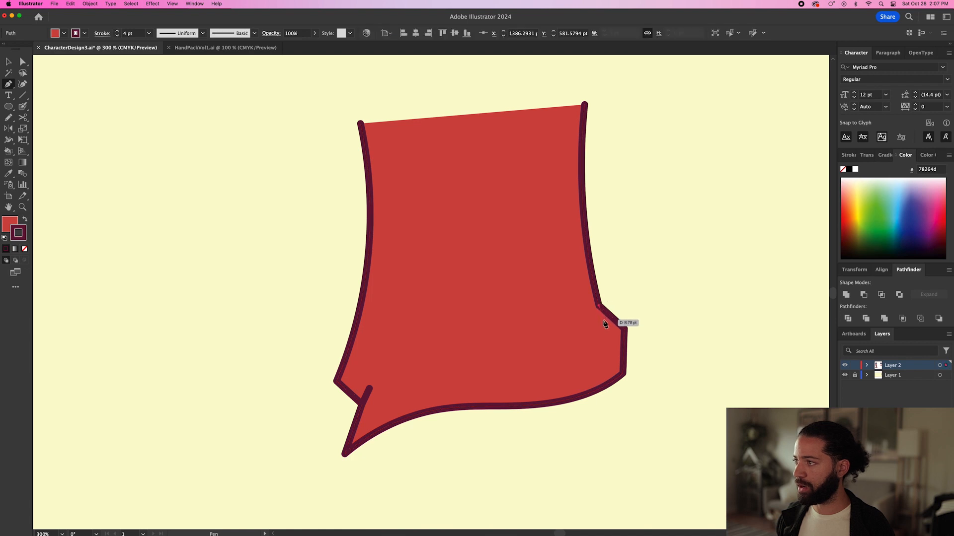
{"action": "left_click", "coordinate": [602, 319]}
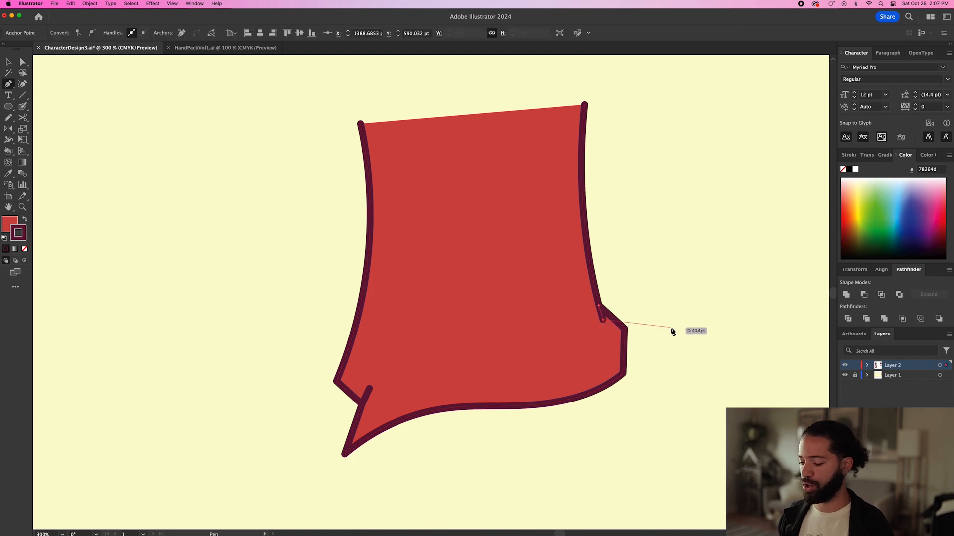
{"action": "left_click", "coordinate": [671, 332], "text": "super"}
{"action": "scroll", "coordinate": [669, 328], "scroll_direction": "down", "scroll_amount": 4}
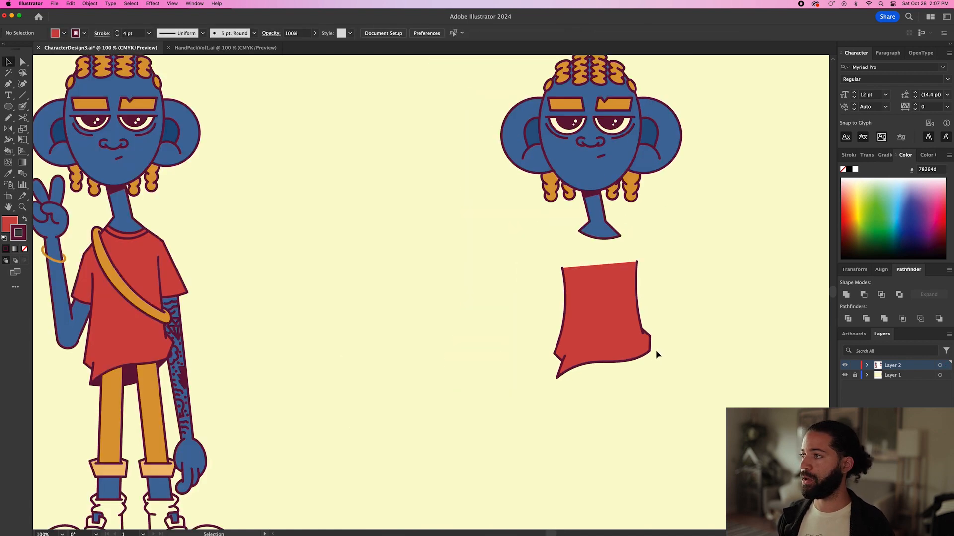
Step: Draw a curved left sleeve hem about 51 pt wide and continue its path up over the shoulder to the neck's base
{"action": "key", "text": "n"}
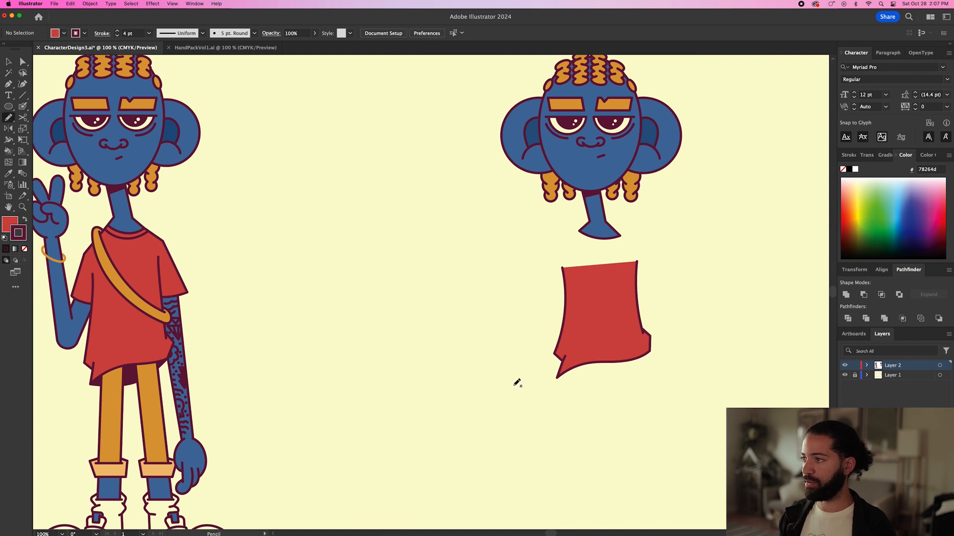
{"action": "scroll", "coordinate": [577, 296], "scroll_direction": "down", "scroll_amount": 1}
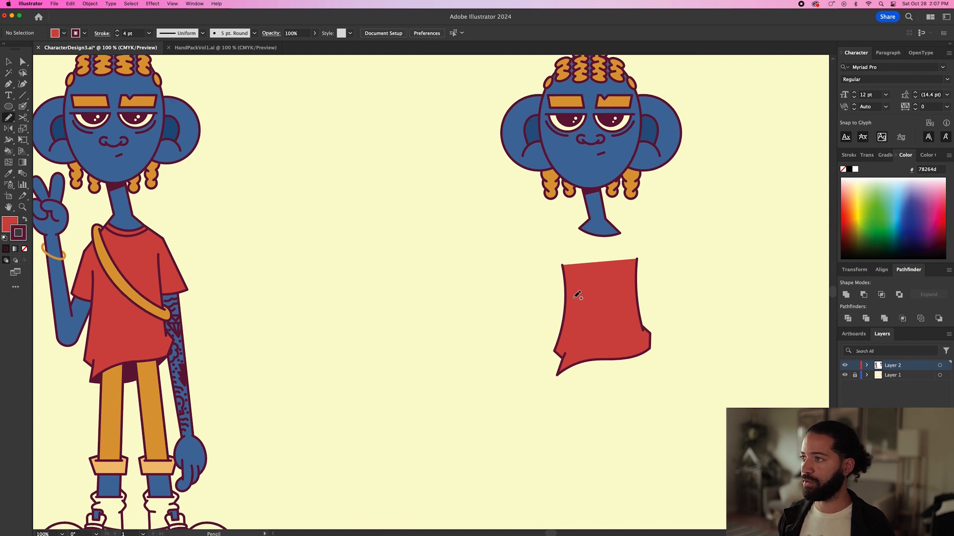
{"action": "left_click_drag", "start_coordinate": [546, 296], "coordinate": [545, 296]}
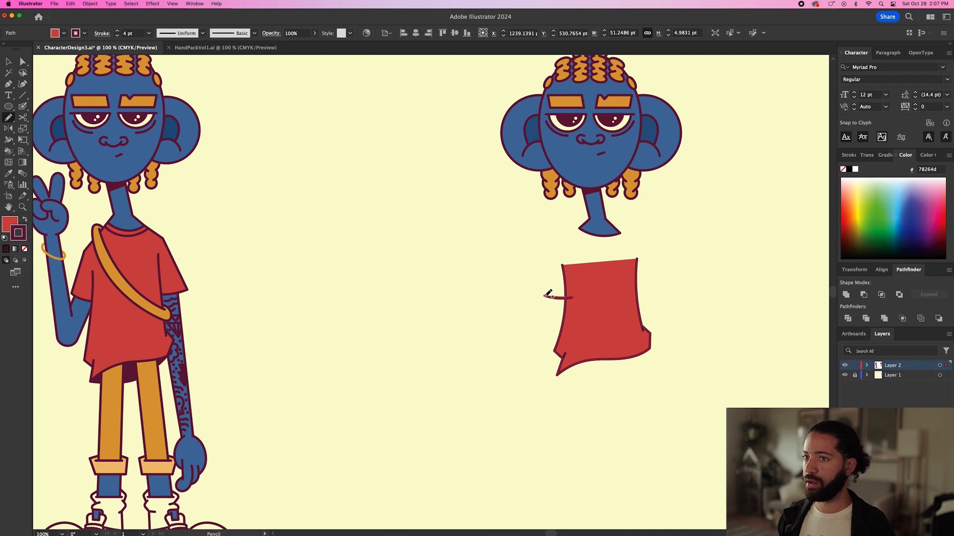
{"action": "key", "text": "p"}
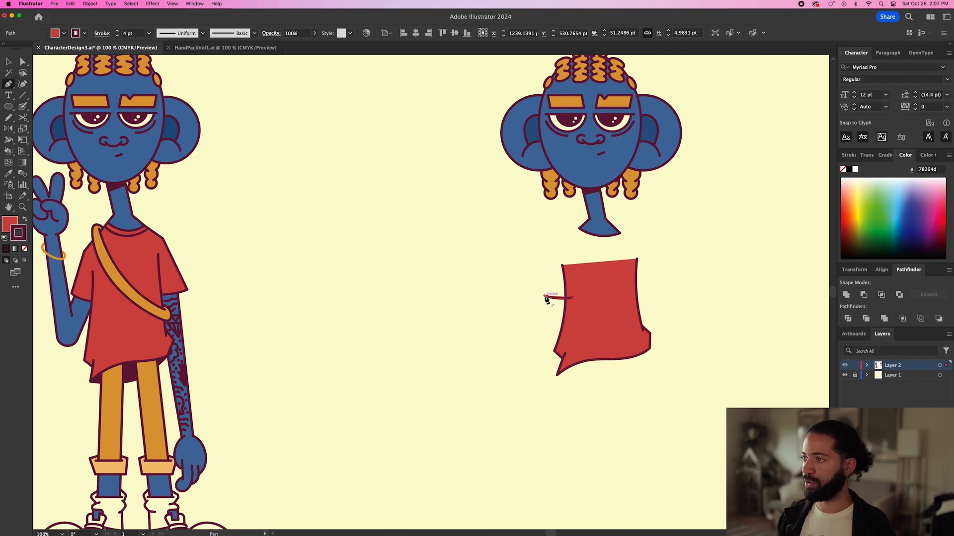
{"action": "scroll", "coordinate": [545, 298], "scroll_direction": "up", "scroll_amount": 1}
{"action": "left_click_drag", "start_coordinate": [543, 298], "coordinate": [548, 262]}
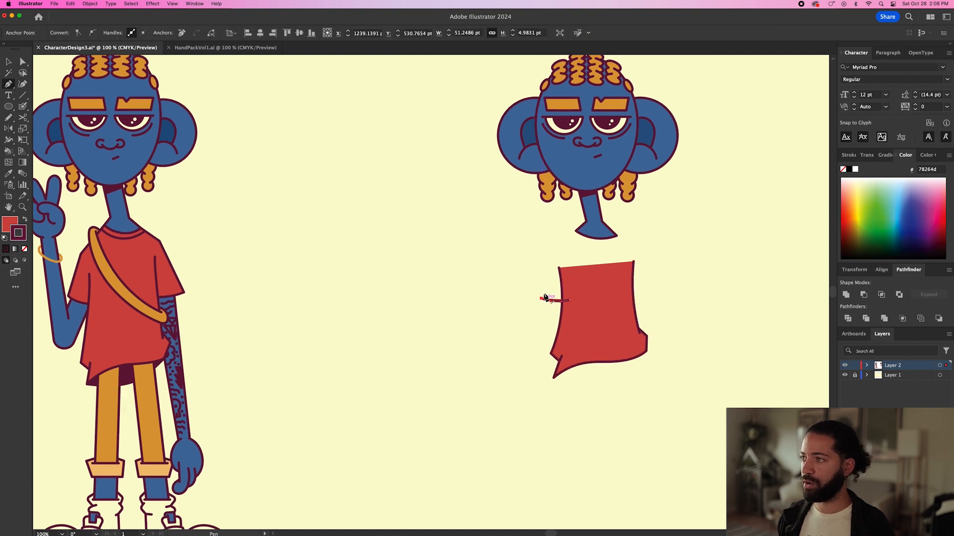
{"action": "left_click", "coordinate": [550, 247]}
{"action": "left_click", "coordinate": [576, 232]}
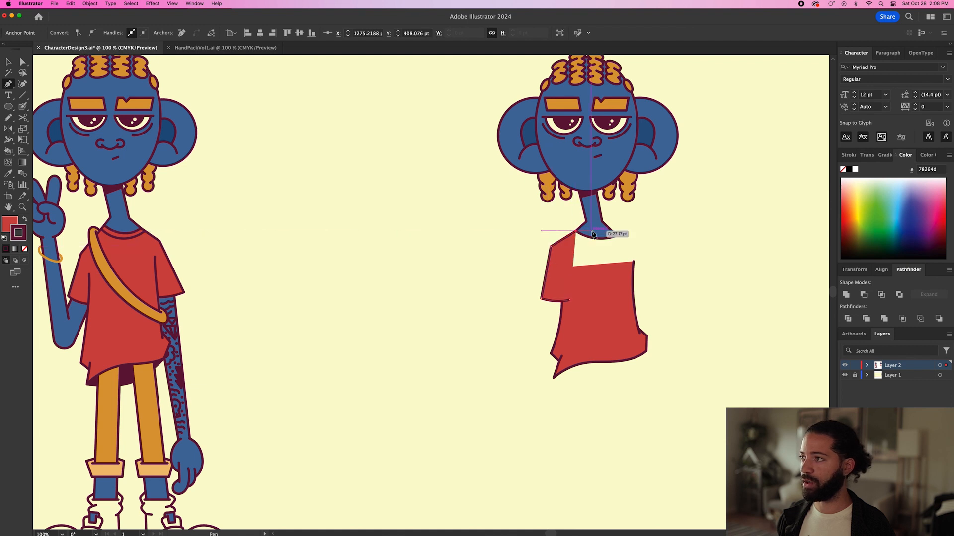
Step: Continue the outline across the neck, over the right shoulder and around the right sleeve hem, and send the shape to the back
{"action": "left_click_drag", "start_coordinate": [597, 232], "coordinate": [599, 233]}
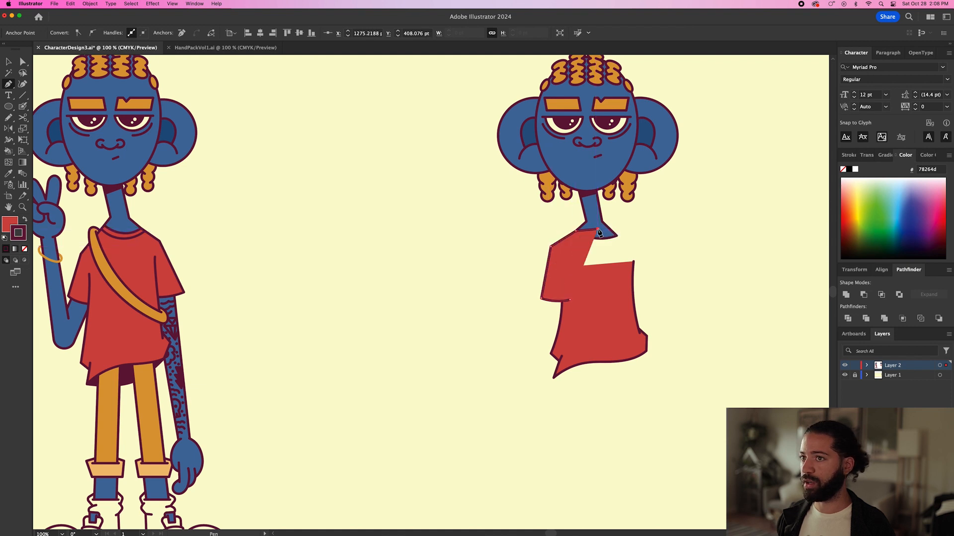
{"action": "left_click", "coordinate": [617, 235]}
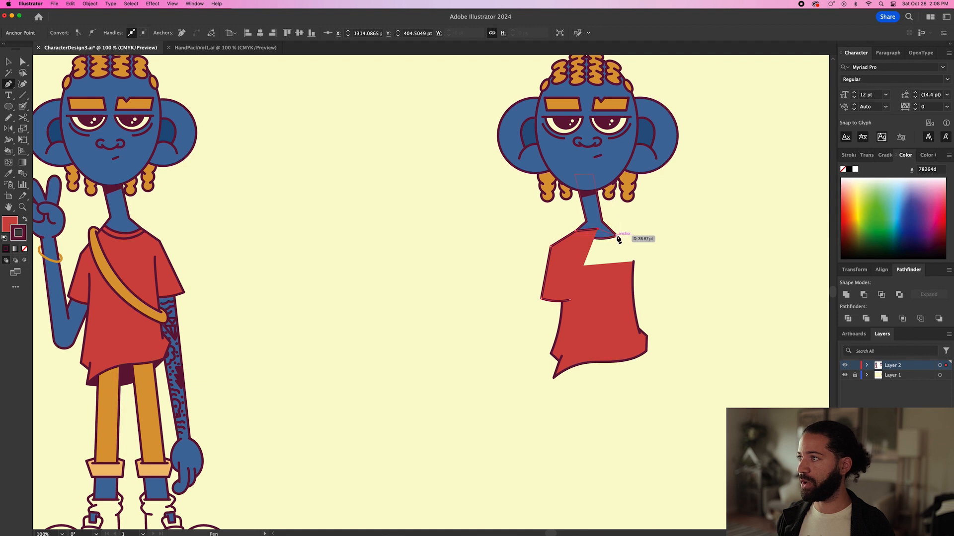
{"action": "left_click", "coordinate": [643, 255]}
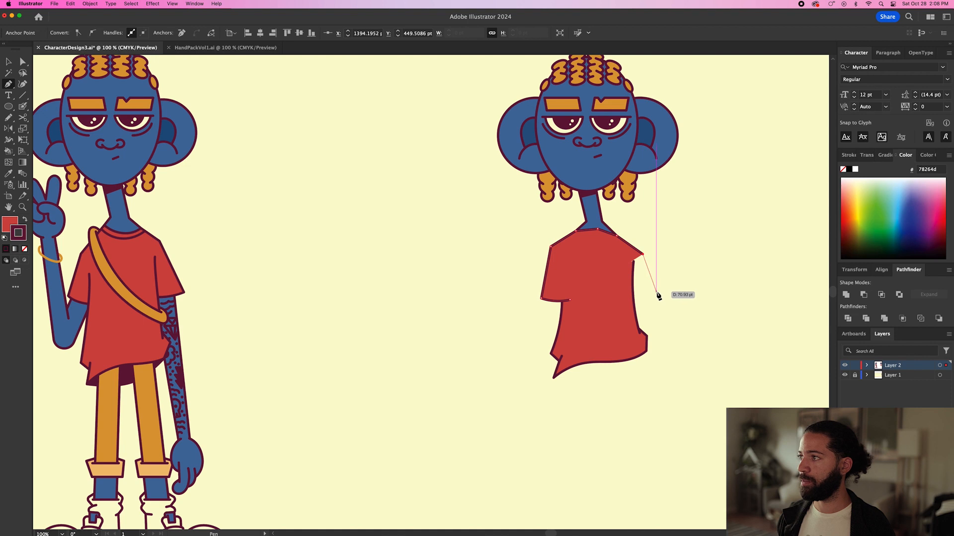
{"action": "left_click", "coordinate": [654, 294]}
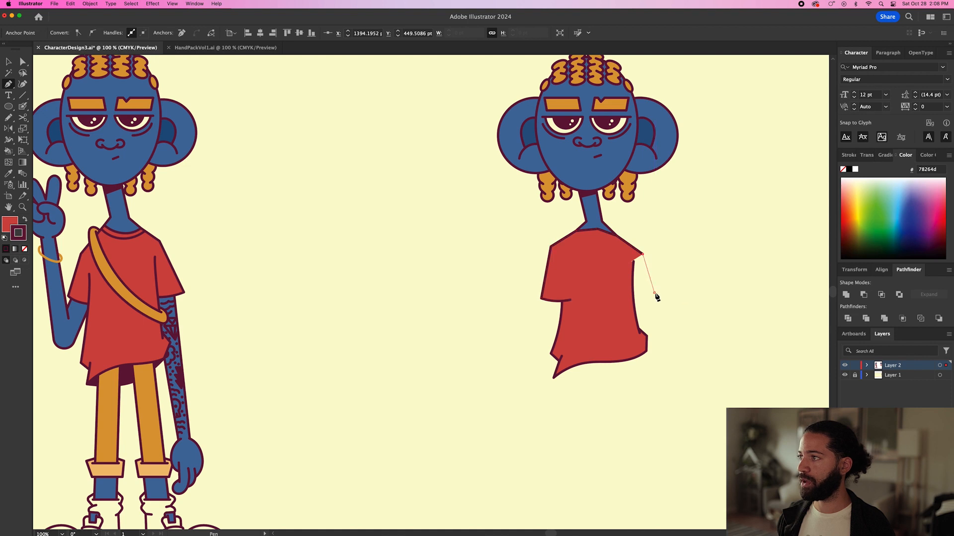
{"action": "left_click", "coordinate": [624, 299]}
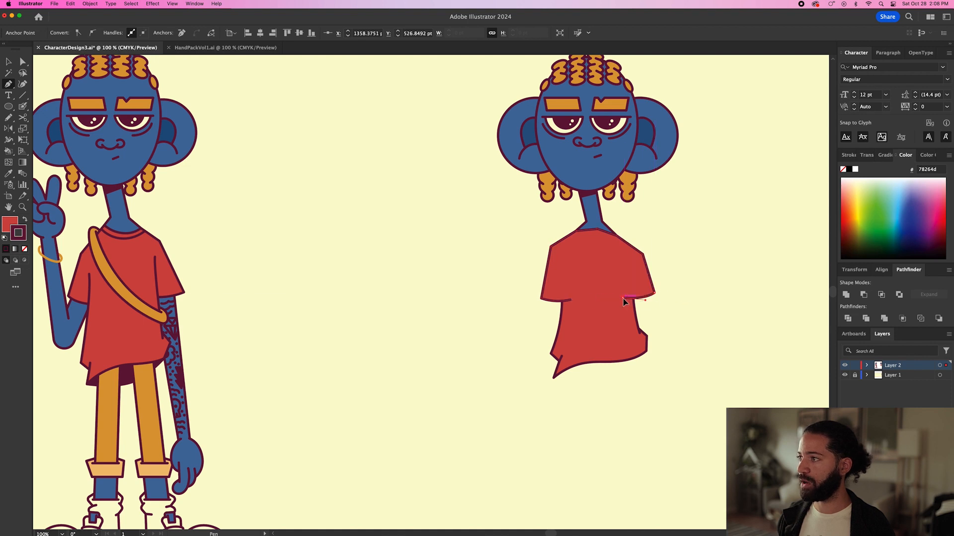
{"action": "key", "text": "shift+super+bracketleft"}
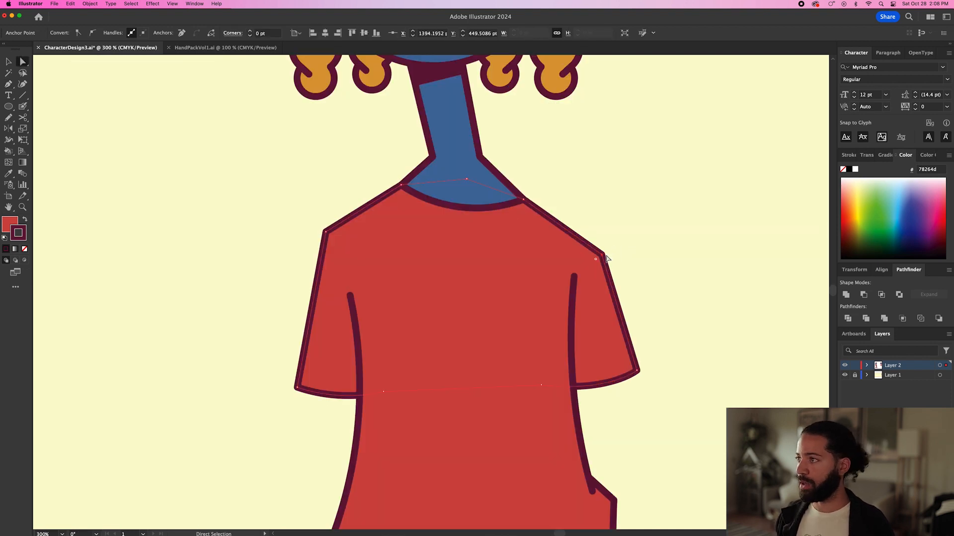
Step: Move the right shoulder's corner point slightly down and inward, and lower the left shoulder's corner point
{"action": "scroll", "coordinate": [606, 261], "scroll_direction": "up", "scroll_amount": 1}
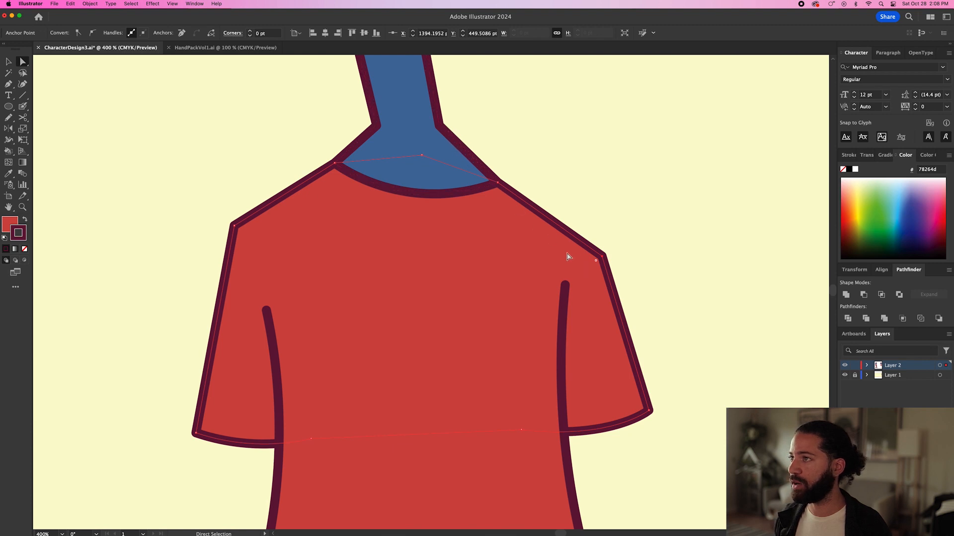
{"action": "left_click_drag", "start_coordinate": [601, 257], "coordinate": [594, 266]}
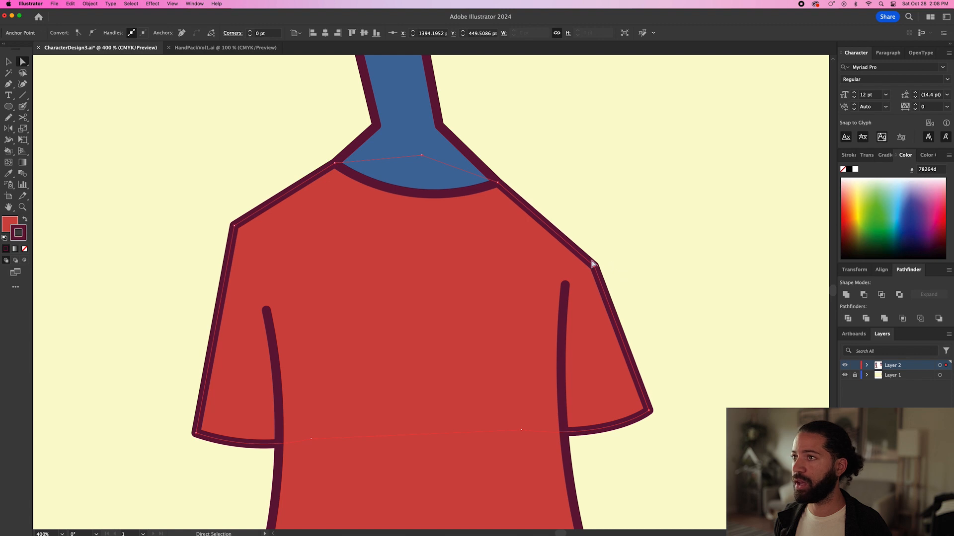
{"action": "left_click", "coordinate": [233, 226]}
{"action": "left_click_drag", "start_coordinate": [233, 226], "coordinate": [234, 240]}
{"action": "left_click", "coordinate": [206, 226]}
{"action": "scroll", "coordinate": [206, 226], "scroll_direction": "down", "scroll_amount": 5}
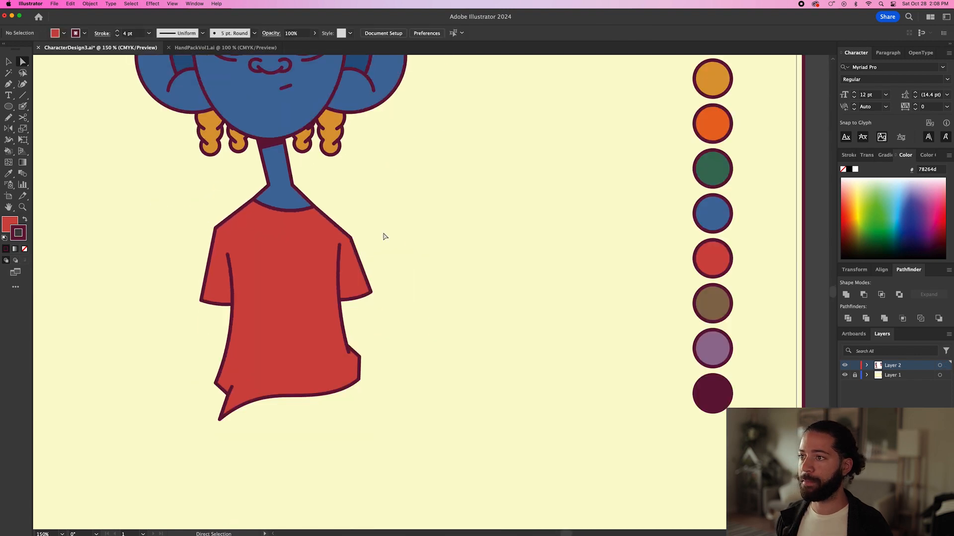
Step: Draw a curved collar line from shoulder to shoulder just below the neckline and remove its fill
{"action": "scroll", "coordinate": [413, 241], "scroll_direction": "down", "scroll_amount": 3}
{"action": "key", "text": "p"}
{"action": "scroll", "coordinate": [397, 224], "scroll_direction": "up", "scroll_amount": 6}
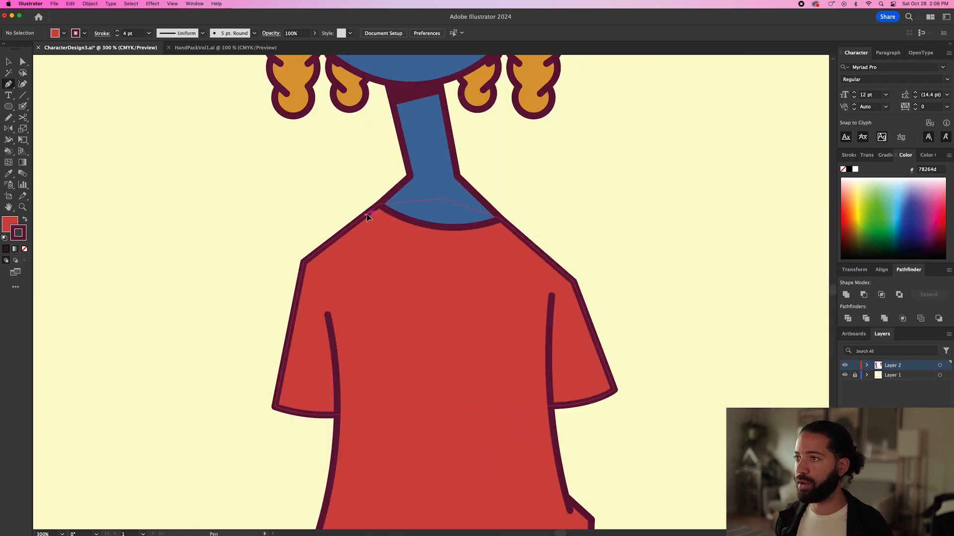
{"action": "left_click", "coordinate": [367, 214]}
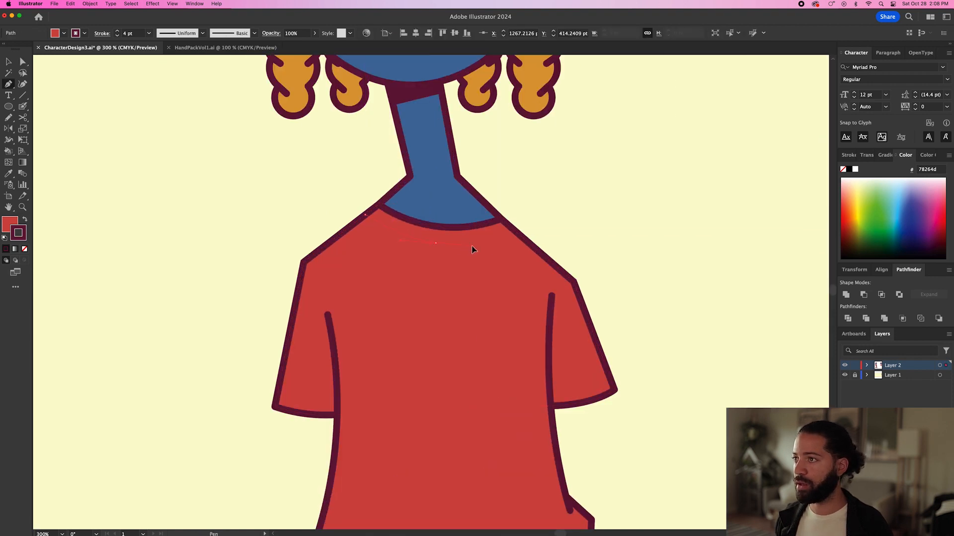
{"action": "left_click", "coordinate": [512, 228]}
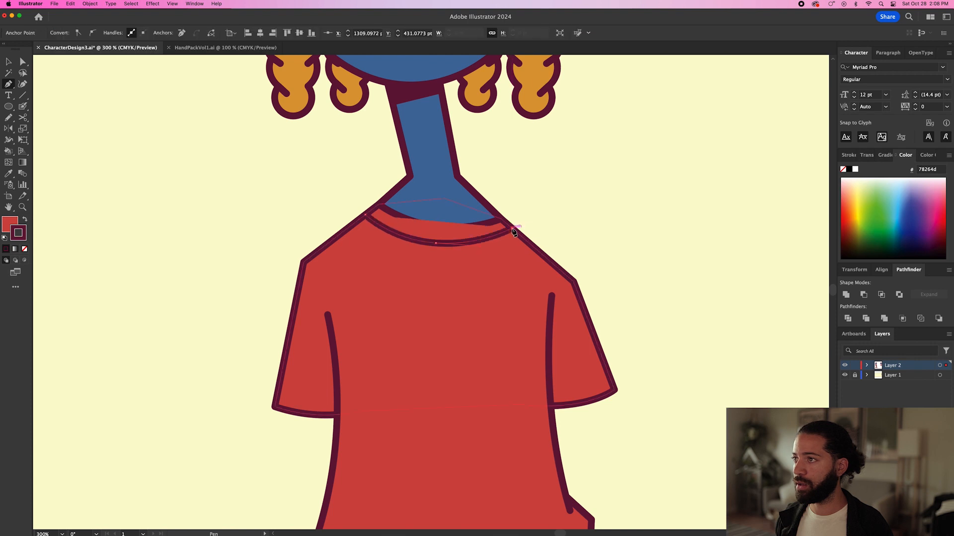
{"action": "left_click", "coordinate": [25, 250]}
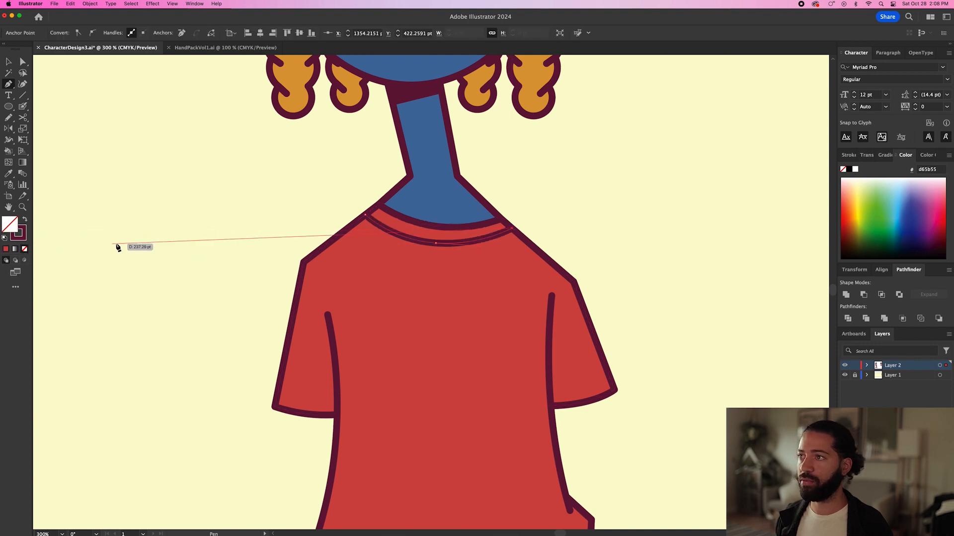
Step: Sample the golden-orange palette swatch and draw a slightly slanted trouser leg about 46 pt wide and 209 pt long below the shirt
{"action": "key", "text": "v"}
{"action": "left_click", "coordinate": [169, 242]}
{"action": "key", "text": "super+minus"}
{"action": "key", "text": "super+minus"}
{"action": "key", "text": "super+minus"}
{"action": "key", "text": "super+minus"}
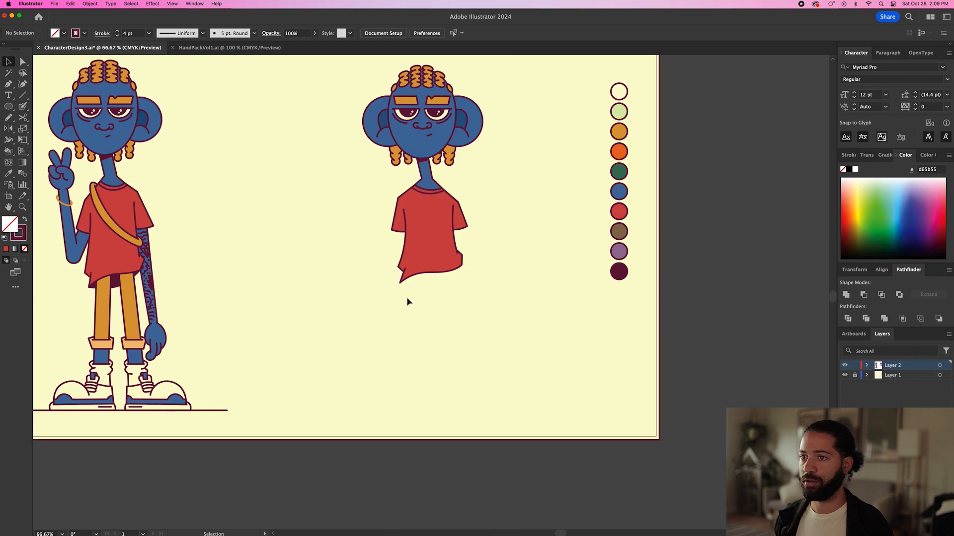
{"action": "key", "text": "i"}
{"action": "left_click", "coordinate": [617, 132]}
{"action": "key", "text": "p"}
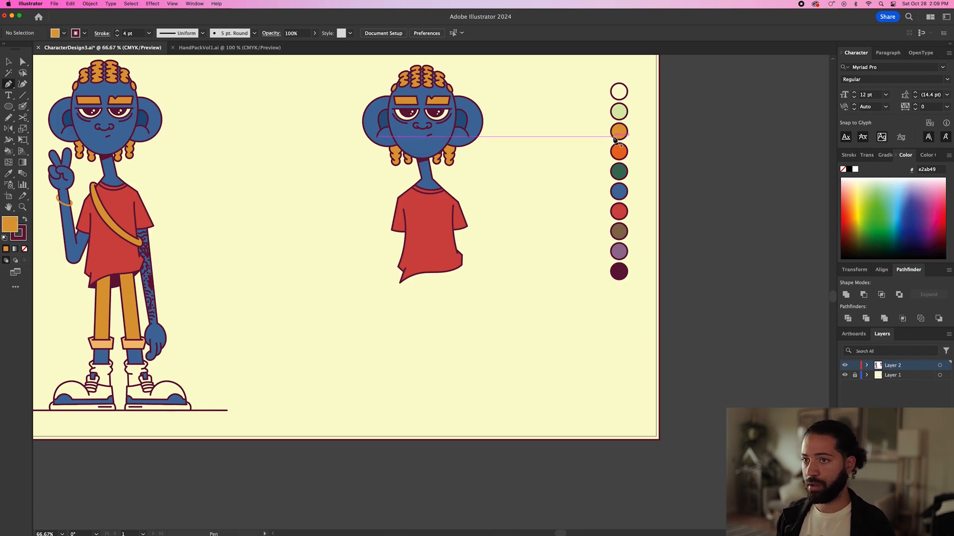
{"action": "left_click", "coordinate": [412, 273]}
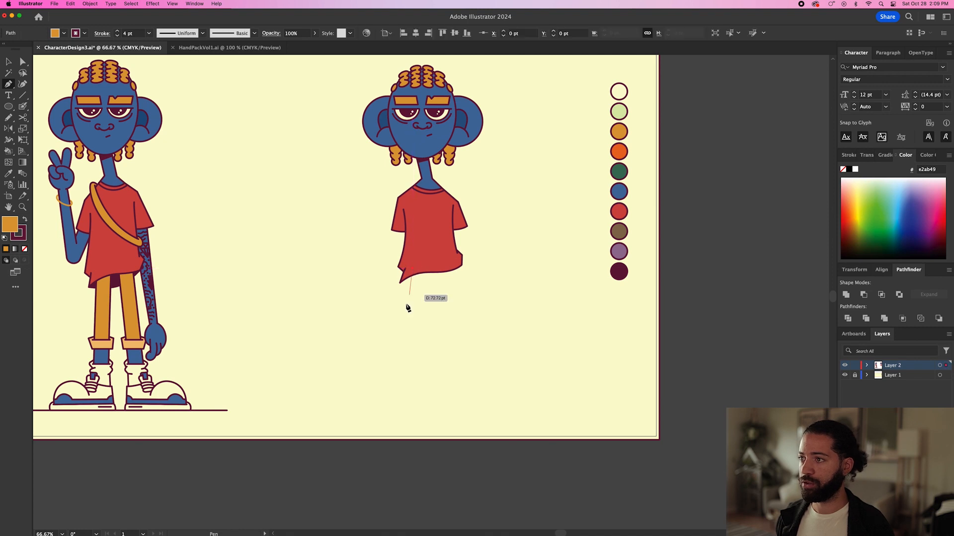
{"action": "left_click", "coordinate": [408, 346]}
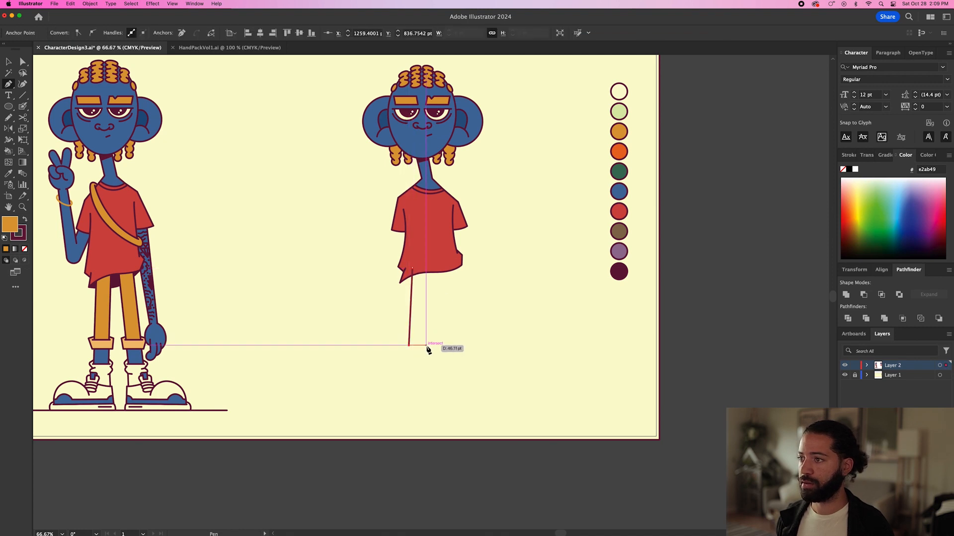
{"action": "left_click", "coordinate": [426, 345]}
{"action": "left_click", "coordinate": [428, 269]}
{"action": "left_click", "coordinate": [412, 272]}
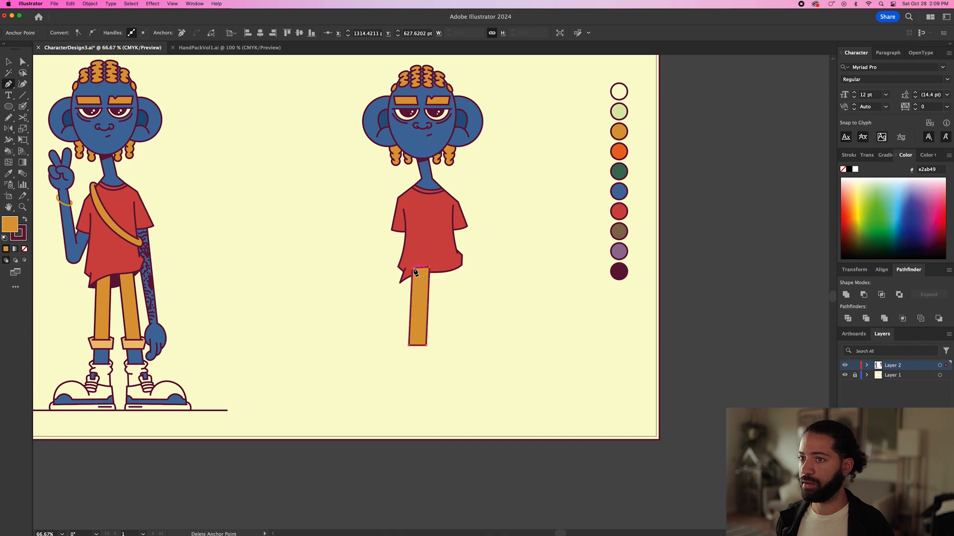
{"action": "key", "text": "super+shift+a"}
{"action": "scroll", "coordinate": [411, 342], "scroll_direction": "up", "scroll_amount": 3}
{"action": "scroll", "coordinate": [412, 352], "scroll_direction": "up", "scroll_amount": 2}
{"action": "left_click", "coordinate": [404, 351]}
{"action": "left_click", "coordinate": [402, 358]}
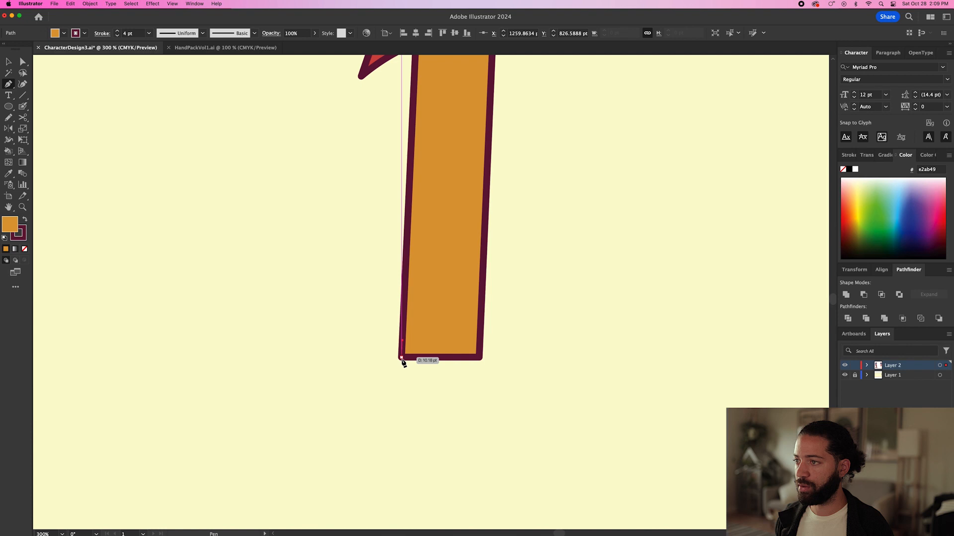
{"action": "key", "text": "super+shift+a"}
Step: Draw a closed cuff outline about 74 pt wide around the trouser leg's lower end, following the leg's bottom edge
{"action": "left_click", "coordinate": [404, 347]}
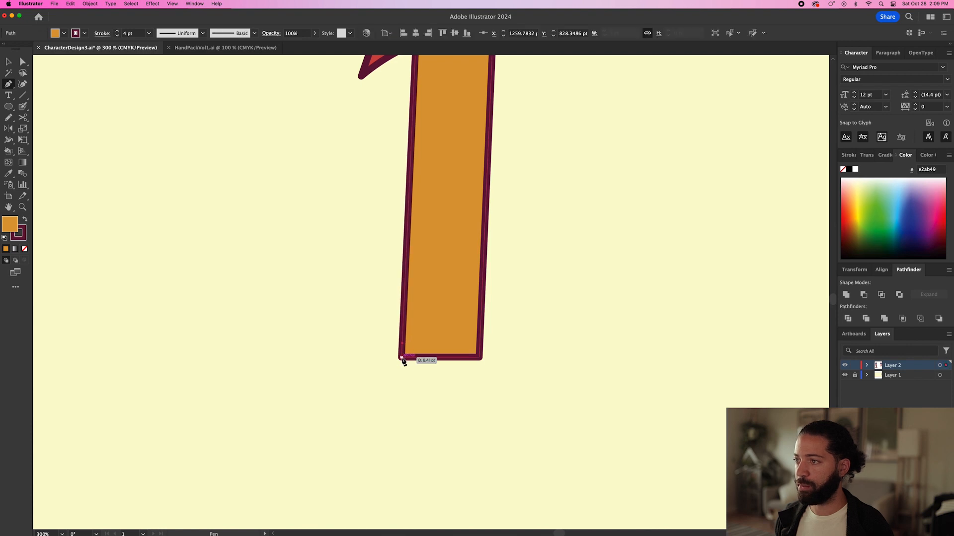
{"action": "left_click", "coordinate": [404, 358]}
{"action": "left_click", "coordinate": [480, 357]}
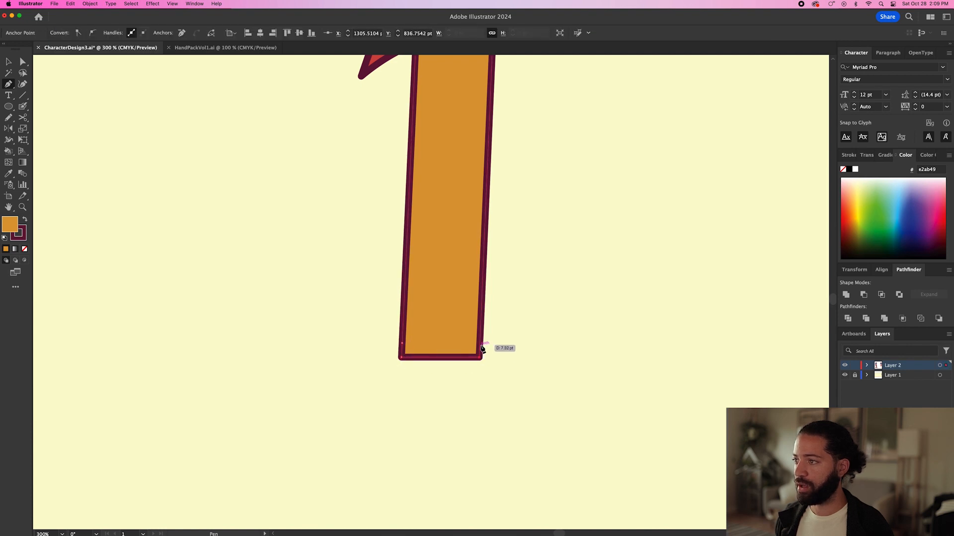
{"action": "left_click", "coordinate": [479, 344]}
{"action": "left_click", "coordinate": [503, 361]}
{"action": "left_click", "coordinate": [506, 397]}
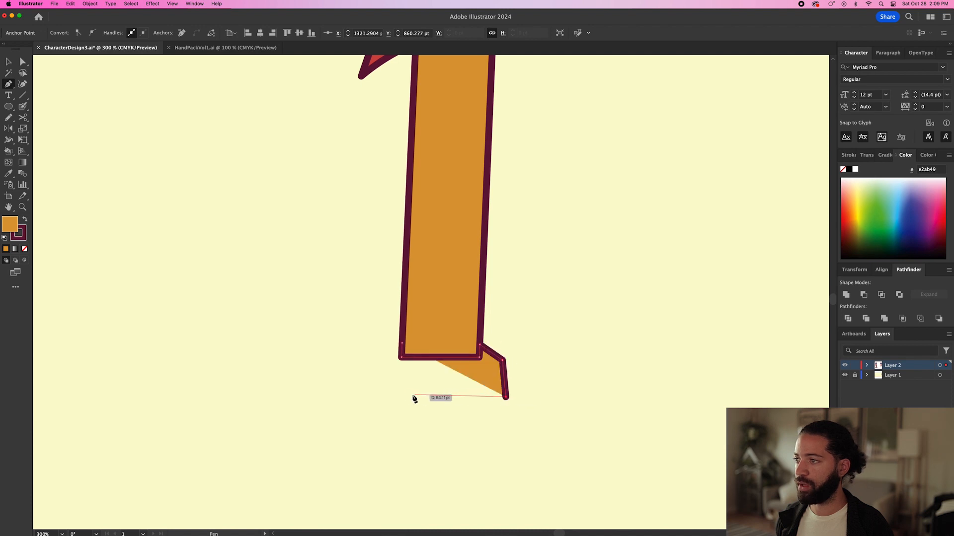
{"action": "left_click", "coordinate": [381, 398]}
{"action": "left_click", "coordinate": [381, 354]}
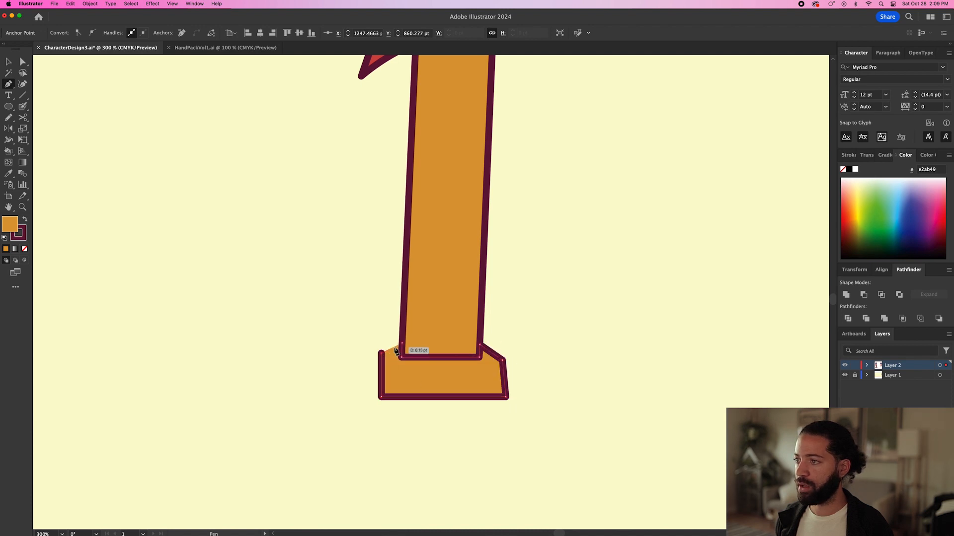
Step: Set the cuff's fill to the lighter orange f2cc8f
{"action": "double_click", "coordinate": [11, 224]}
{"action": "left_click", "coordinate": [208, 244]}
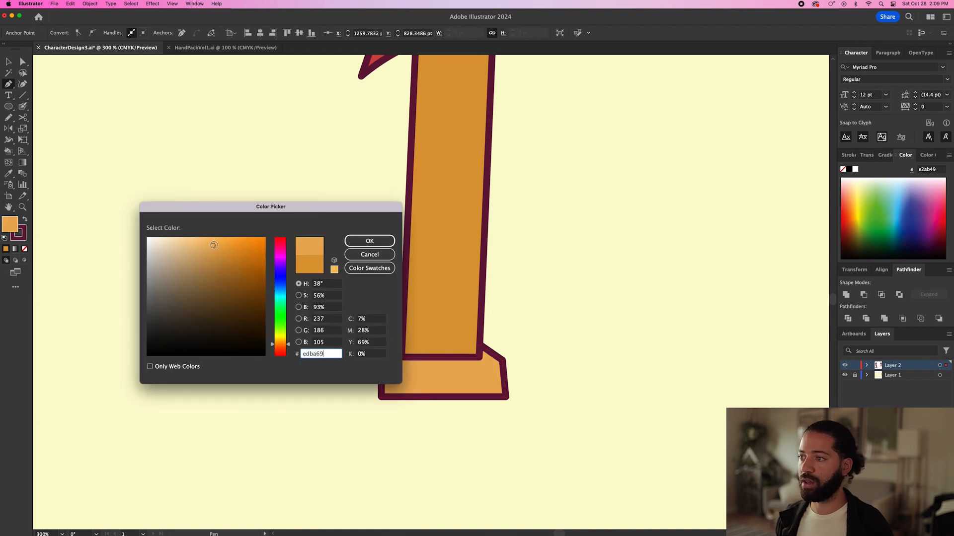
{"action": "left_click", "coordinate": [368, 241]}
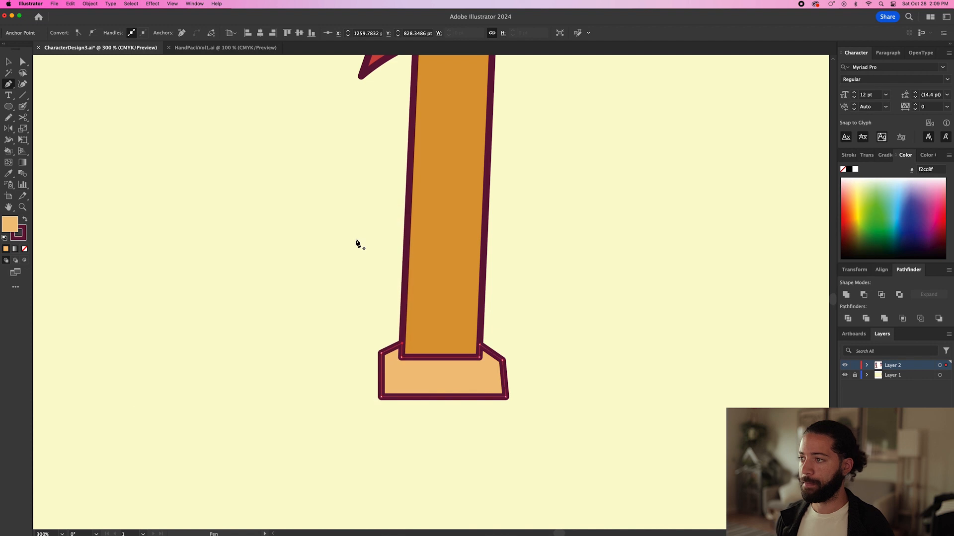
Step: Move the cuff's two outer top corners up and outward so that the cuff flares towards the top
{"action": "key", "text": "a"}
{"action": "key", "text": "super+equal"}
{"action": "key", "text": "super+equal"}
{"action": "left_click_drag", "start_coordinate": [529, 338], "coordinate": [540, 297]}
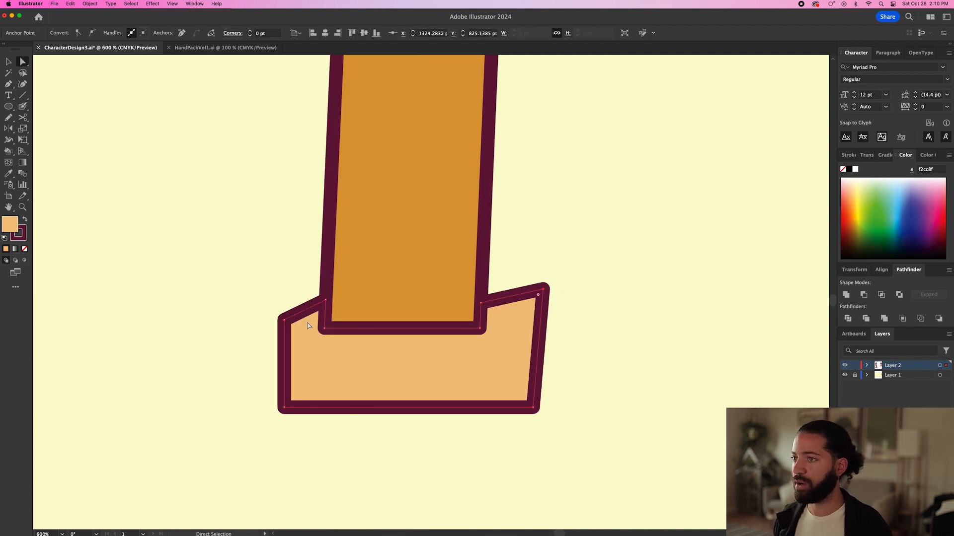
{"action": "left_click_drag", "start_coordinate": [287, 324], "coordinate": [268, 290]}
Step: Draw short horizontal fold lines about 7 pt long outward from both bottom corners of the trouser leg onto the cuff
{"action": "key", "text": "p"}
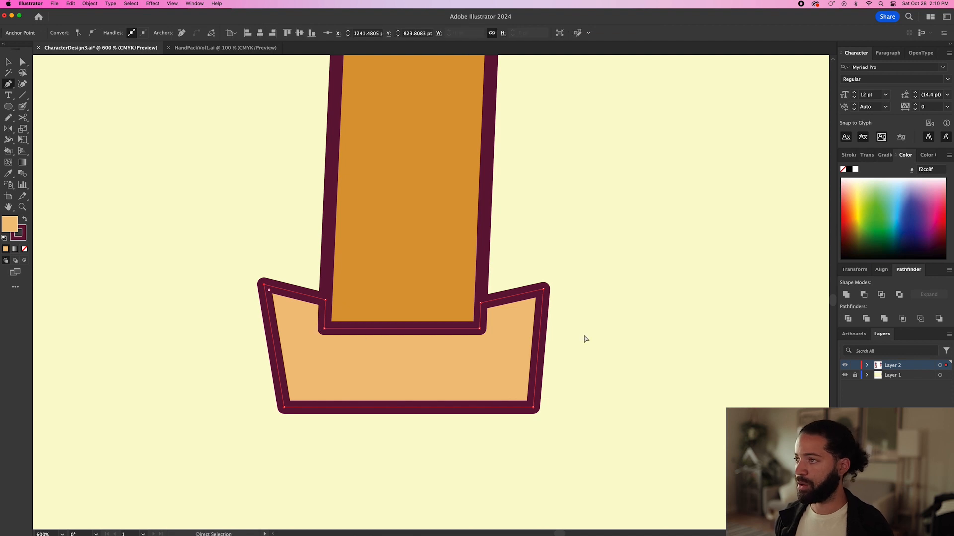
{"action": "left_click", "coordinate": [480, 328]}
{"action": "left_click", "coordinate": [499, 328]}
{"action": "key", "text": "Escape"}
{"action": "left_click", "coordinate": [323, 329]}
{"action": "left_click", "coordinate": [302, 330]}
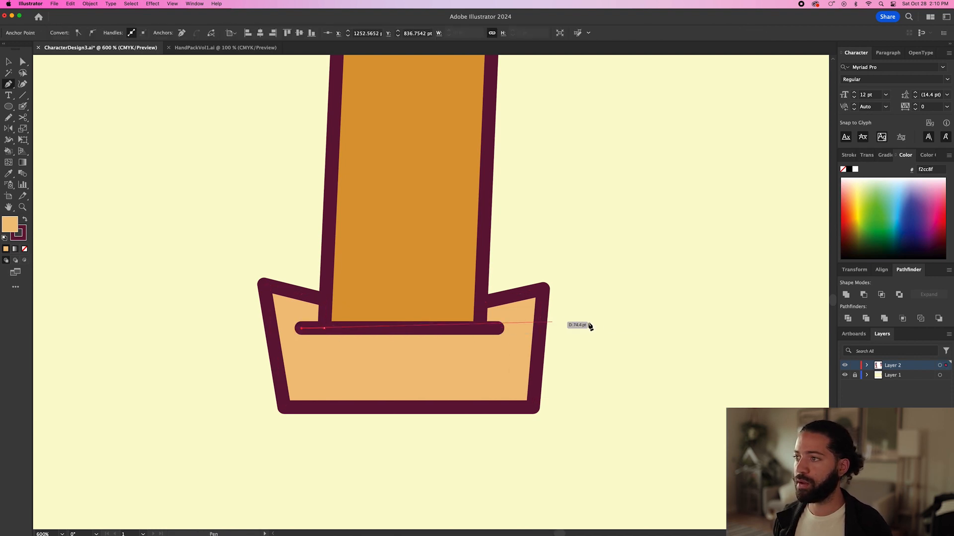
{"action": "key", "text": "v"}
{"action": "left_click", "coordinate": [623, 329]}
Step: Lower the cuff's two outer top corners and raise the two inner points where it meets the trouser leg
{"action": "scroll", "coordinate": [624, 329], "scroll_direction": "down", "scroll_amount": 3}
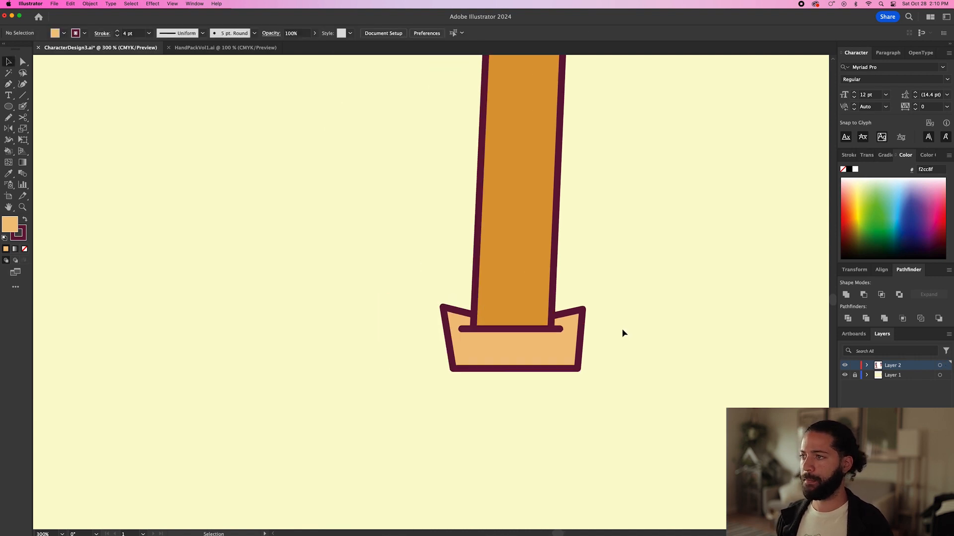
{"action": "left_click", "coordinate": [566, 321]}
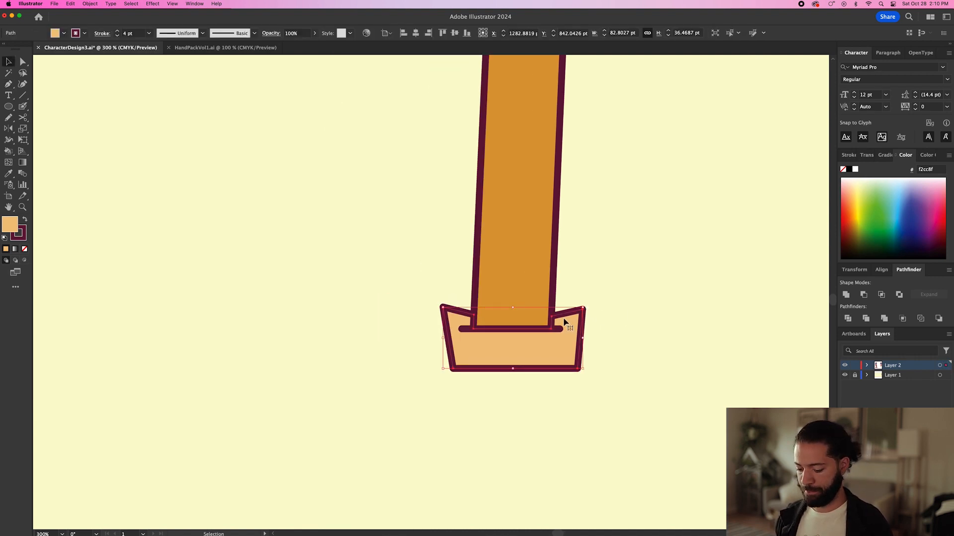
{"action": "key", "text": "a"}
{"action": "scroll", "coordinate": [601, 325], "scroll_direction": "down", "scroll_amount": 4}
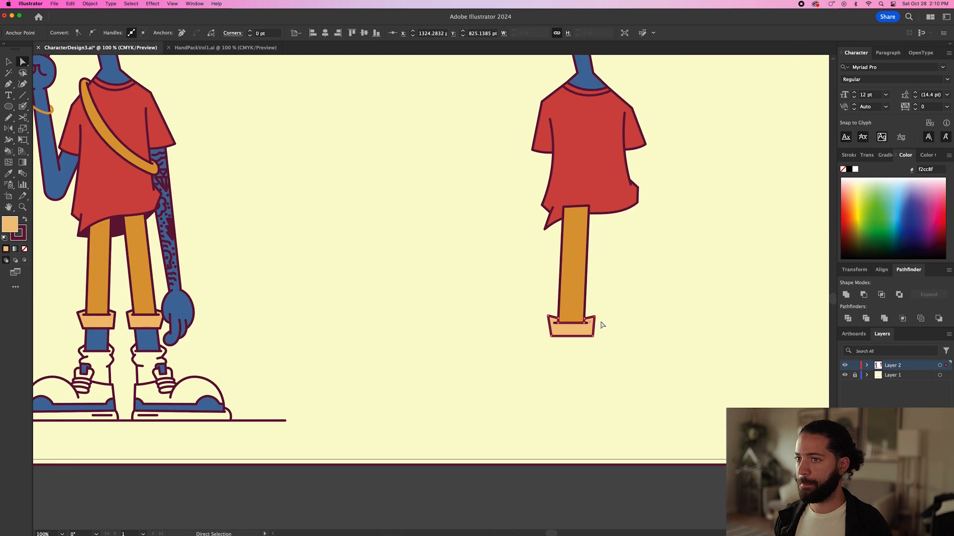
{"action": "scroll", "coordinate": [601, 325], "scroll_direction": "up", "scroll_amount": 4}
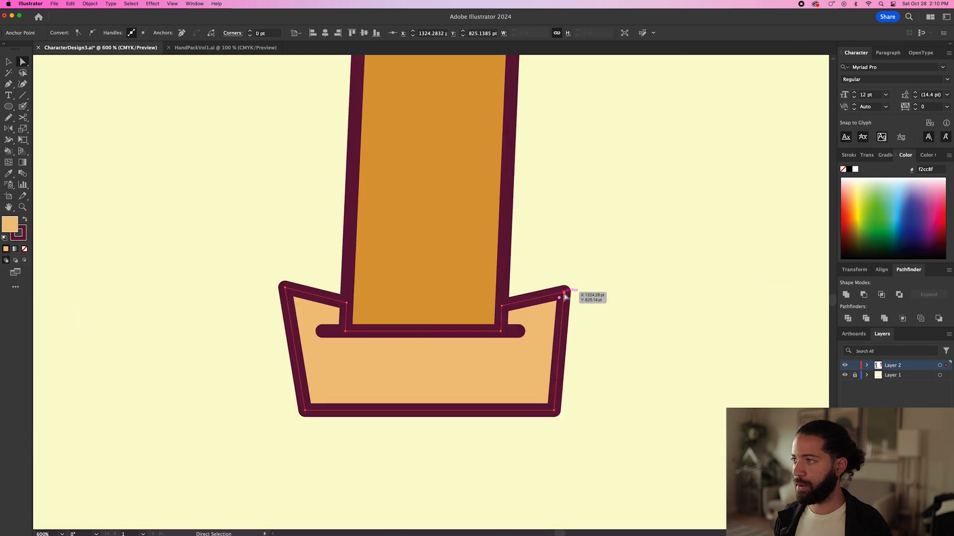
{"action": "left_click_drag", "start_coordinate": [565, 299], "coordinate": [564, 308]}
{"action": "left_click_drag", "start_coordinate": [502, 306], "coordinate": [503, 290]}
{"action": "left_click_drag", "start_coordinate": [347, 303], "coordinate": [348, 286]}
{"action": "left_click_drag", "start_coordinate": [286, 292], "coordinate": [288, 309]}
Step: Lower the cuff's two inner points slightly and move its right outer corner a little outward
{"action": "left_click_drag", "start_coordinate": [347, 285], "coordinate": [347, 297]}
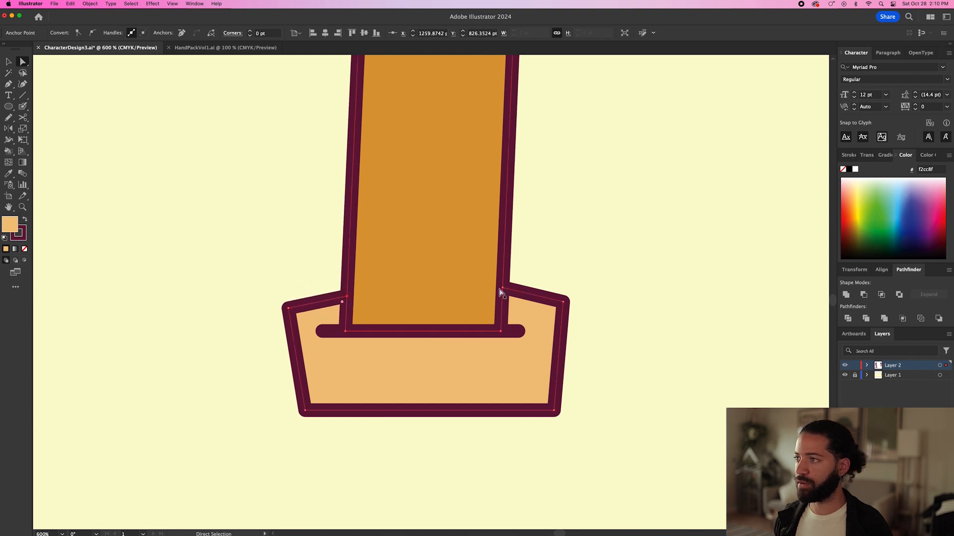
{"action": "left_click_drag", "start_coordinate": [502, 287], "coordinate": [502, 297]}
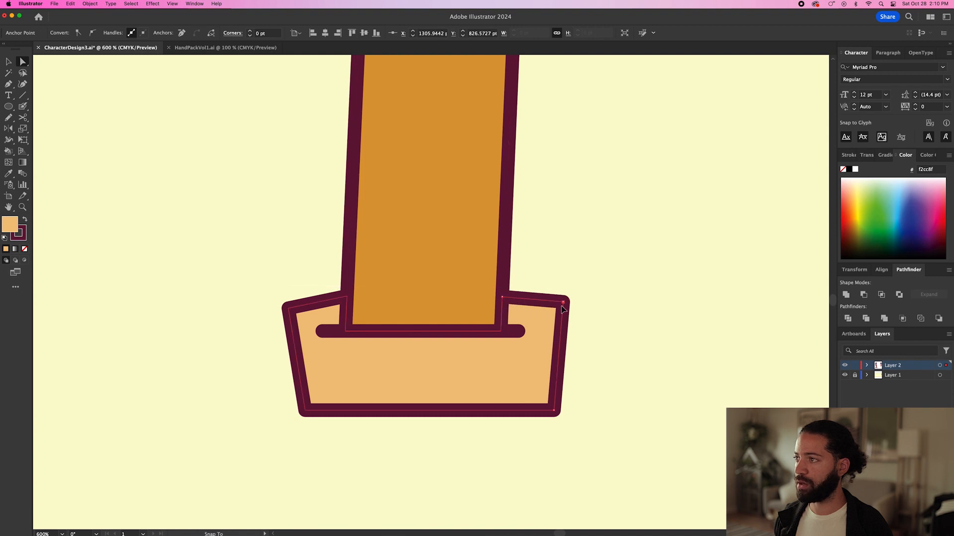
{"action": "left_click_drag", "start_coordinate": [562, 306], "coordinate": [576, 309]}
{"action": "left_click", "coordinate": [591, 309]}
{"action": "scroll", "coordinate": [616, 320], "scroll_direction": "down", "scroll_amount": 3}
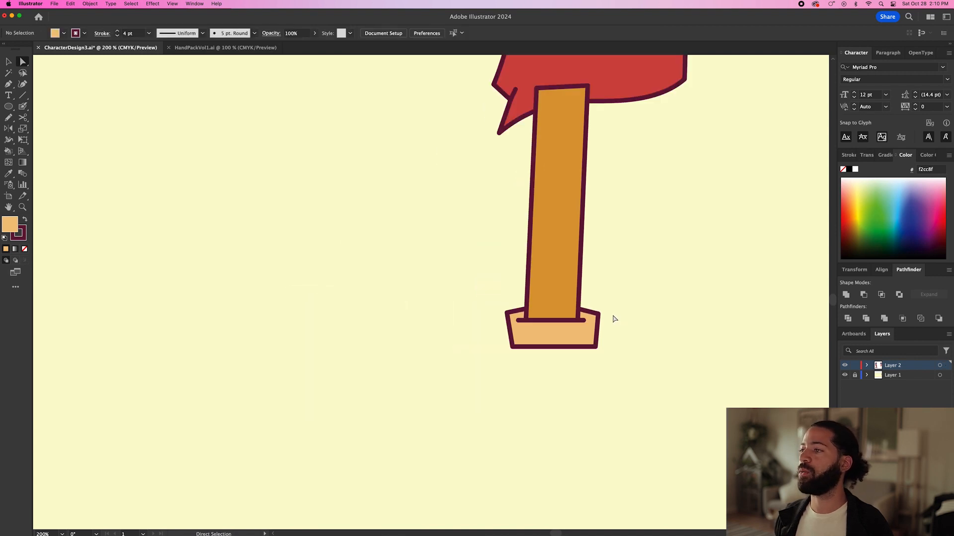
{"action": "scroll", "coordinate": [612, 335], "scroll_direction": "down", "scroll_amount": 1}
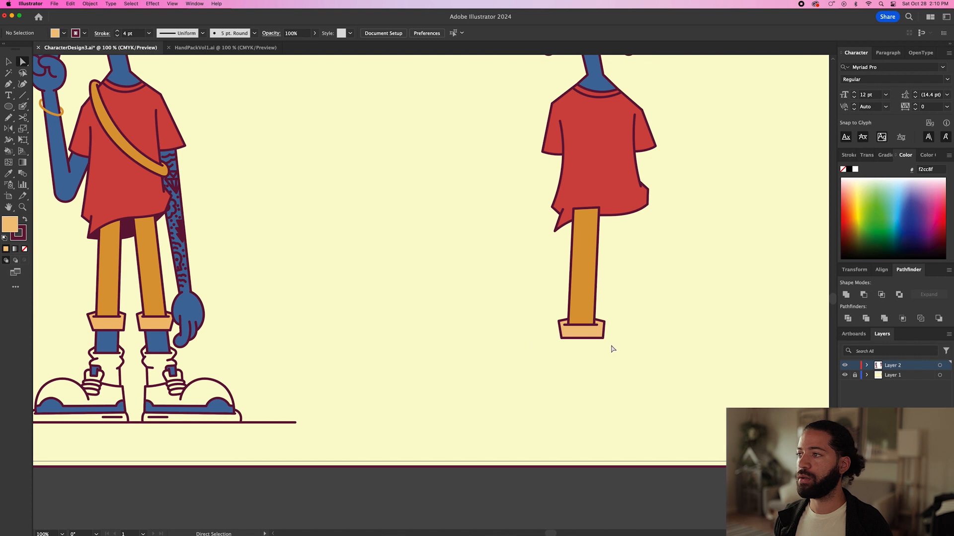
{"action": "scroll", "coordinate": [607, 347], "scroll_direction": "up", "scroll_amount": 2}
{"action": "left_click", "coordinate": [600, 336]}
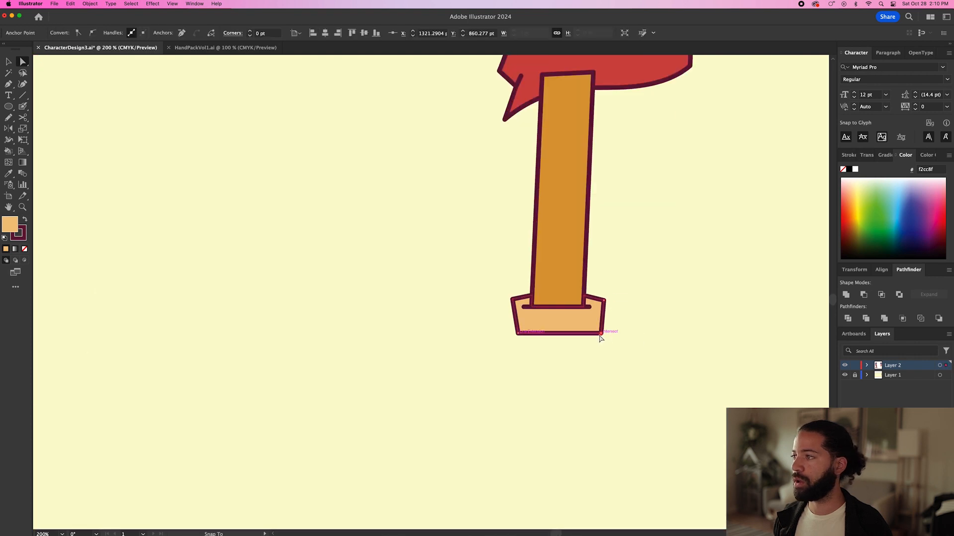
{"action": "left_click", "coordinate": [634, 331]}
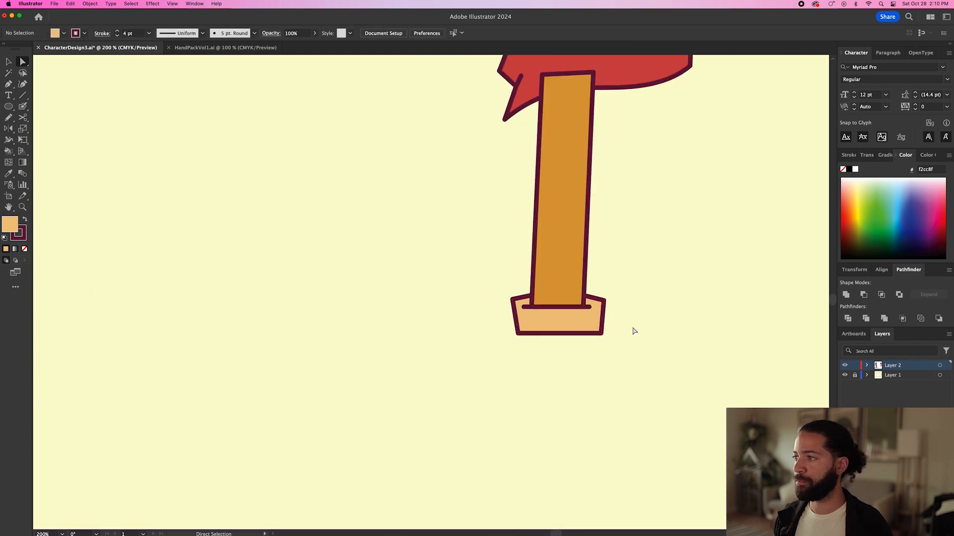
Step: Draw a four-sided ankle about 46 pt wide and 52 pt long below the cuff and fill it with the neck's blue
{"action": "scroll", "coordinate": [632, 336], "scroll_direction": "down", "scroll_amount": 2}
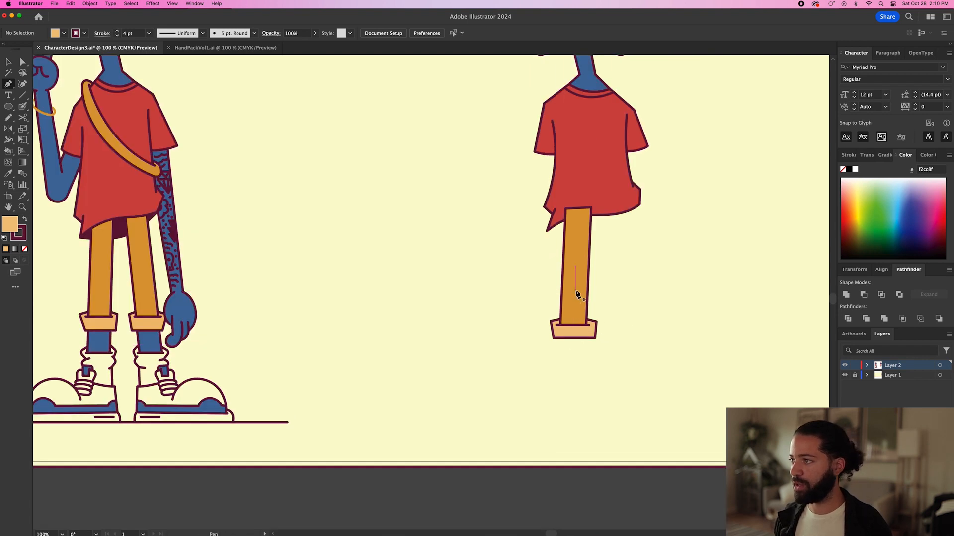
{"action": "left_click", "coordinate": [560, 340]}
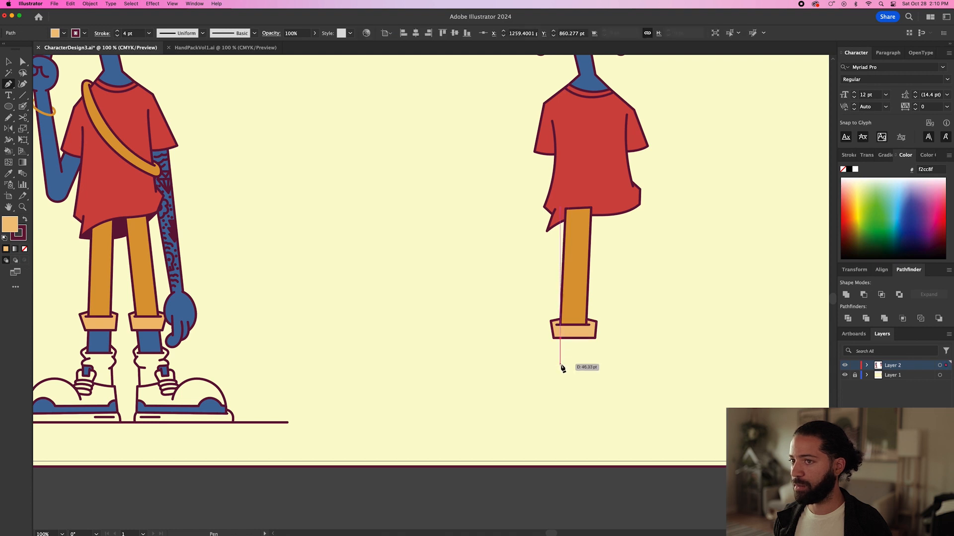
{"action": "left_click", "coordinate": [560, 368]}
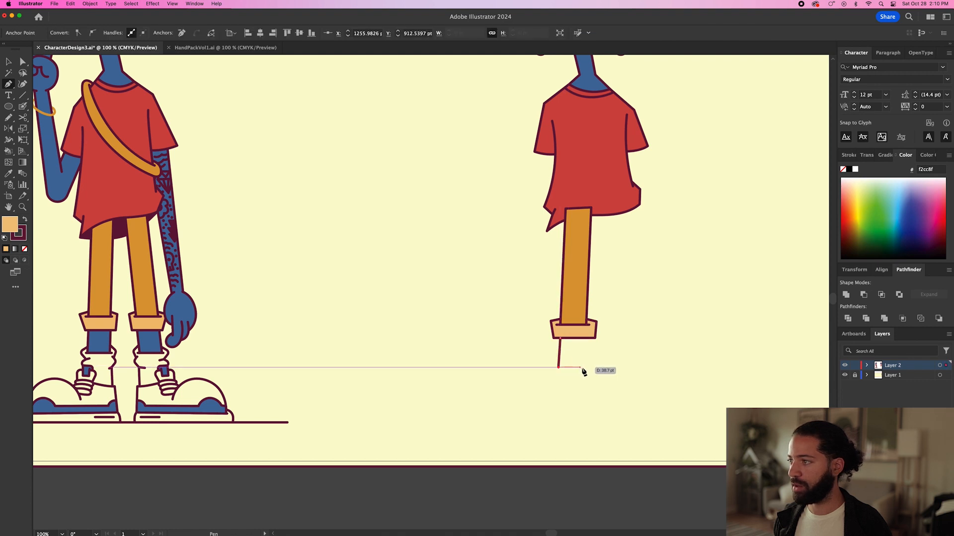
{"action": "left_click", "coordinate": [585, 368]}
{"action": "left_click", "coordinate": [586, 340]}
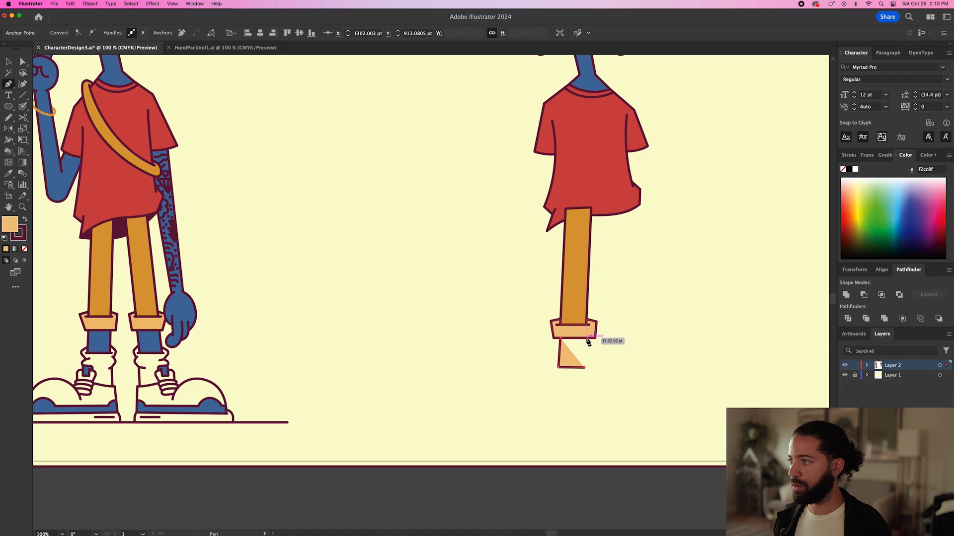
{"action": "key", "text": "i"}
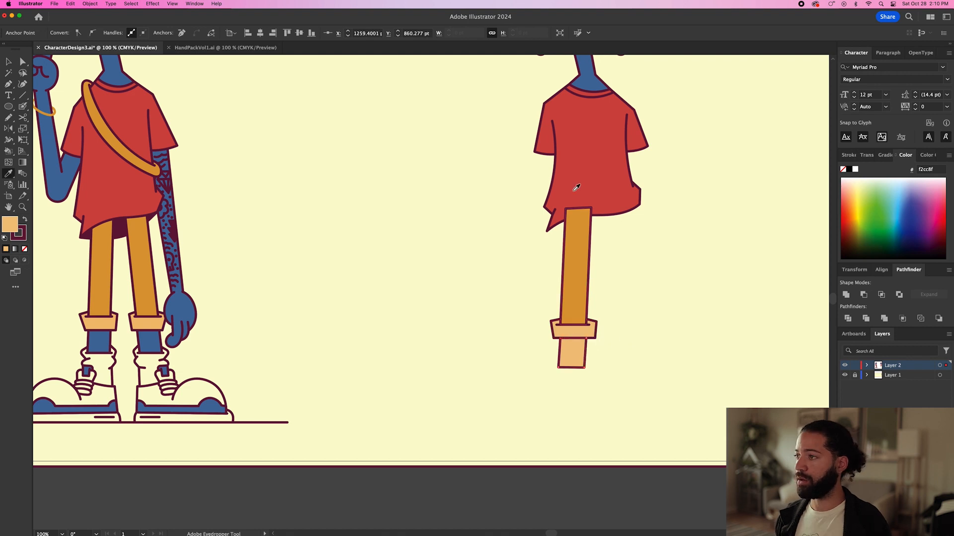
{"action": "left_click", "coordinate": [587, 80]}
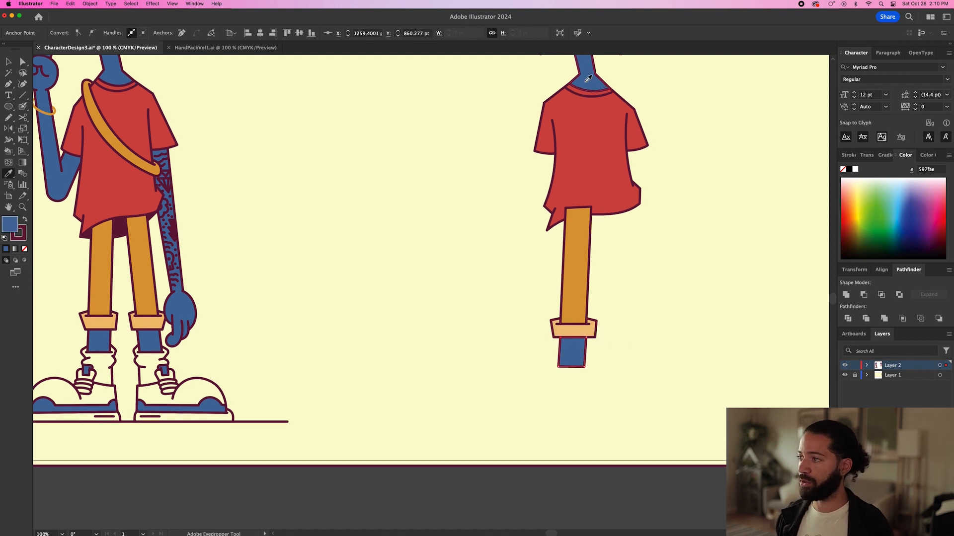
Step: Shift the ankle's lower corners slightly to the right and deselect the shape
{"action": "key", "text": "a"}
{"action": "left_click_drag", "start_coordinate": [587, 368], "coordinate": [588, 369]}
{"action": "left_click", "coordinate": [611, 372]}
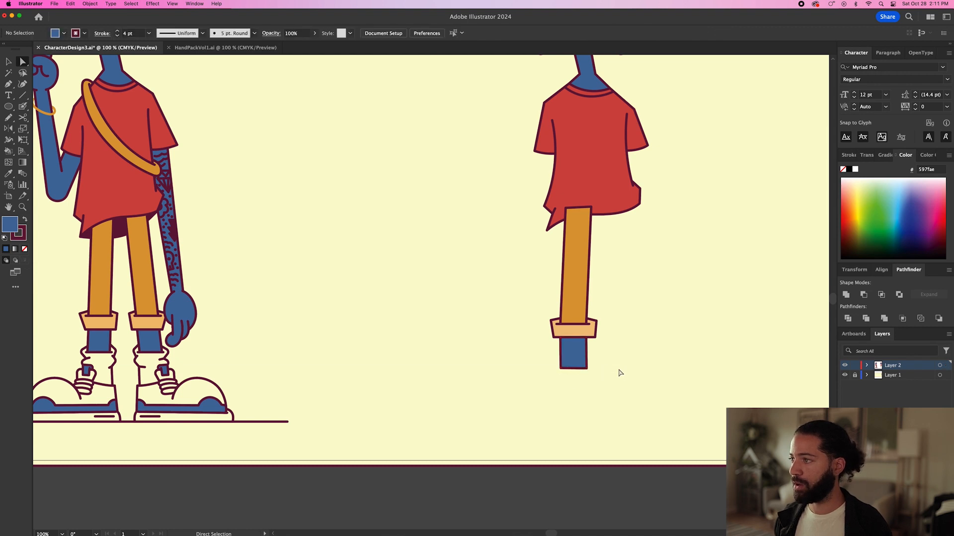
Step: Shift the two bottom corner anchor points of the blue ankle slightly to the left
{"action": "scroll", "coordinate": [592, 376], "scroll_direction": "up", "scroll_amount": 5}
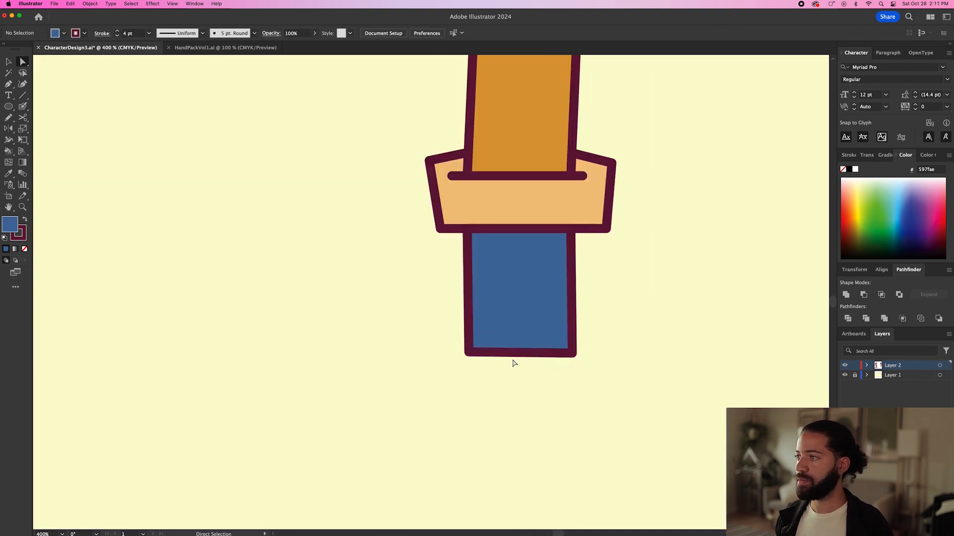
{"action": "left_click", "coordinate": [473, 355]}
{"action": "left_click", "coordinate": [575, 355]}
{"action": "left_click", "coordinate": [598, 356]}
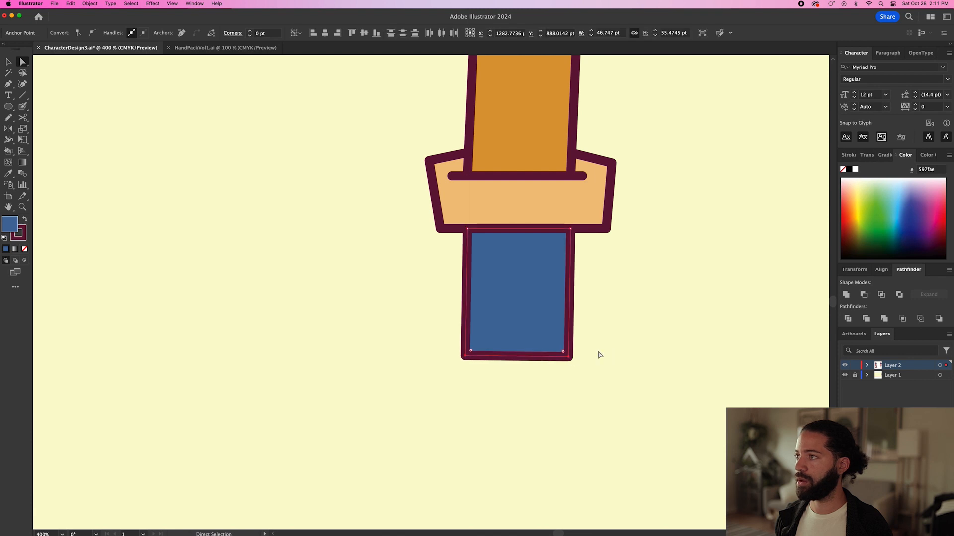
{"action": "scroll", "coordinate": [609, 358], "scroll_direction": "down", "scroll_amount": 5}
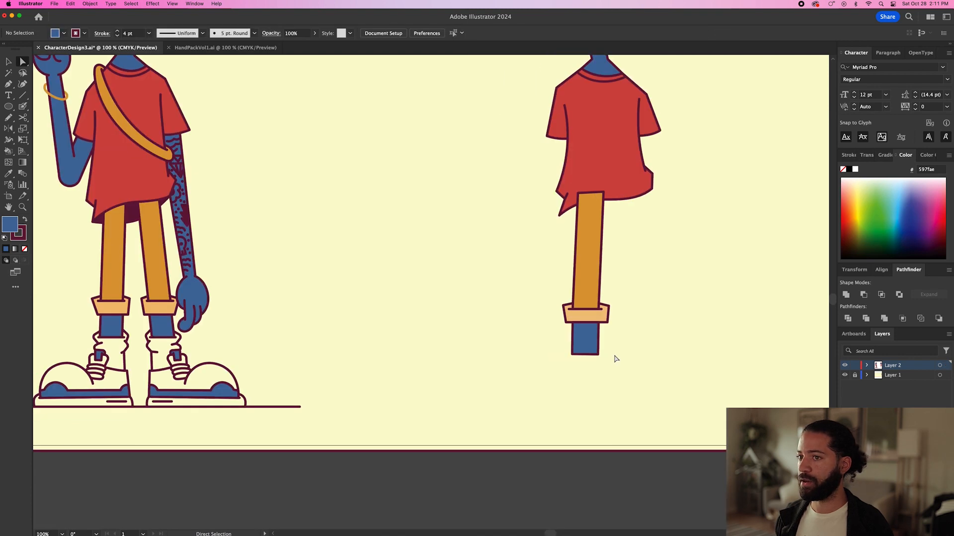
Step: Start the sock outline with the Pen tool along the ankle's bottom edge, zigzagging down the right side to a straight vertical edge
{"action": "key", "text": "p"}
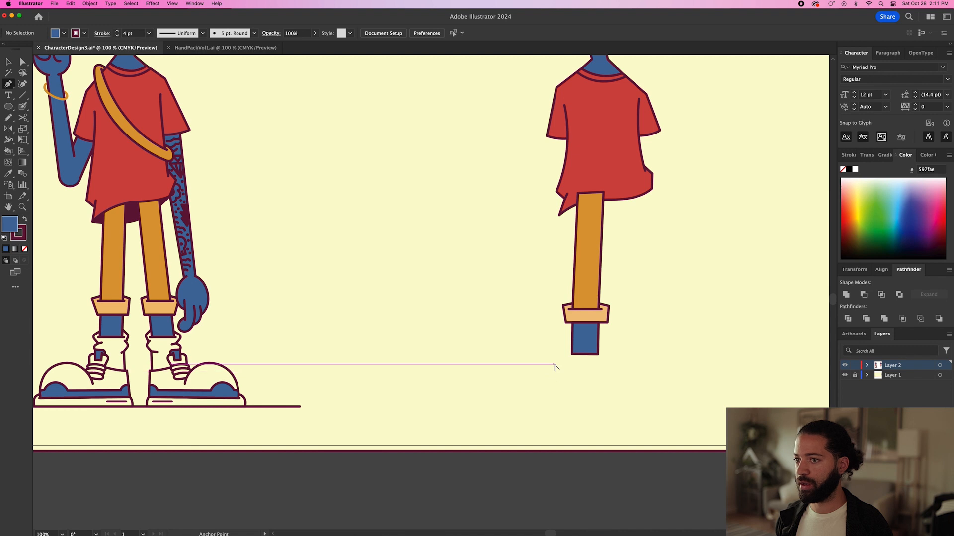
{"action": "scroll", "coordinate": [557, 365], "scroll_direction": "up", "scroll_amount": 2}
{"action": "scroll", "coordinate": [556, 367], "scroll_direction": "down", "scroll_amount": 4}
{"action": "scroll", "coordinate": [557, 366], "scroll_direction": "up", "scroll_amount": 5}
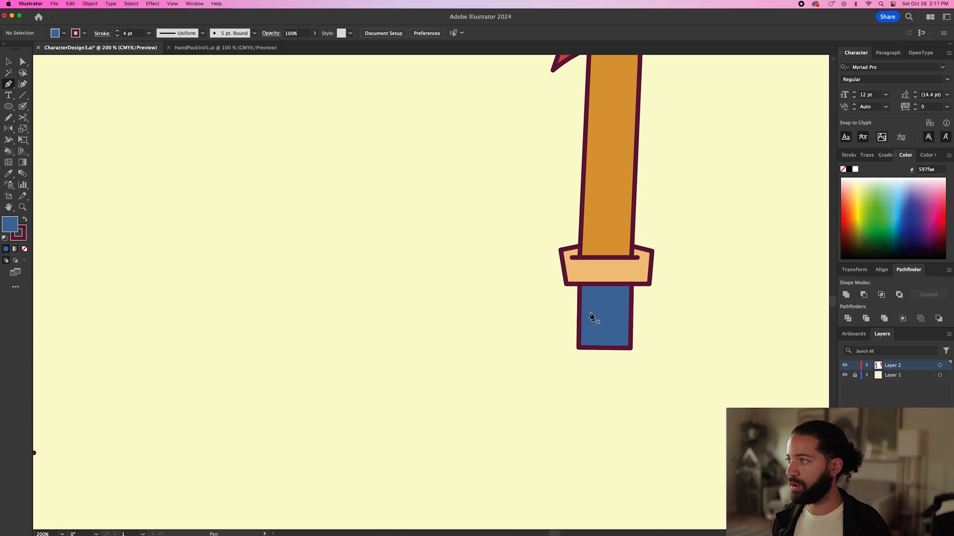
{"action": "scroll", "coordinate": [584, 344], "scroll_direction": "up", "scroll_amount": 2}
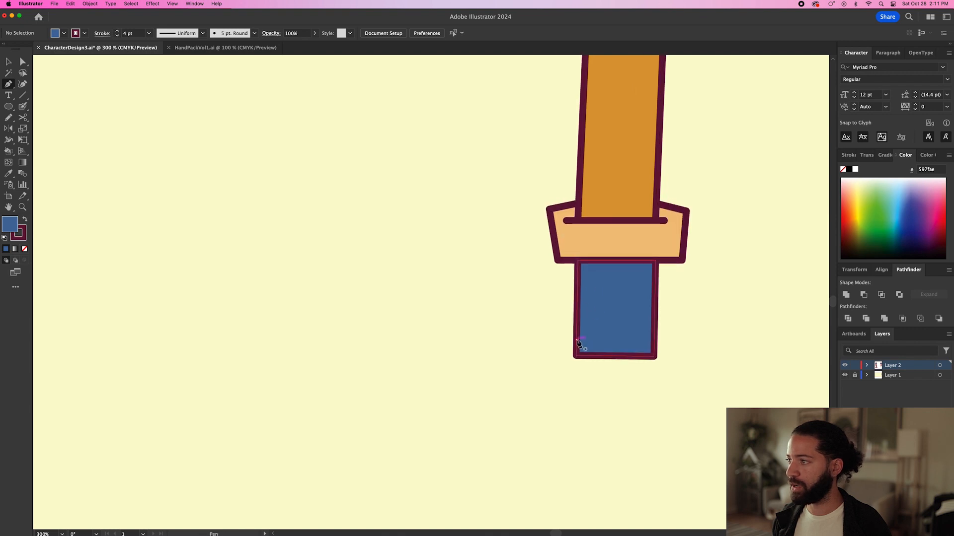
{"action": "left_click", "coordinate": [576, 340]}
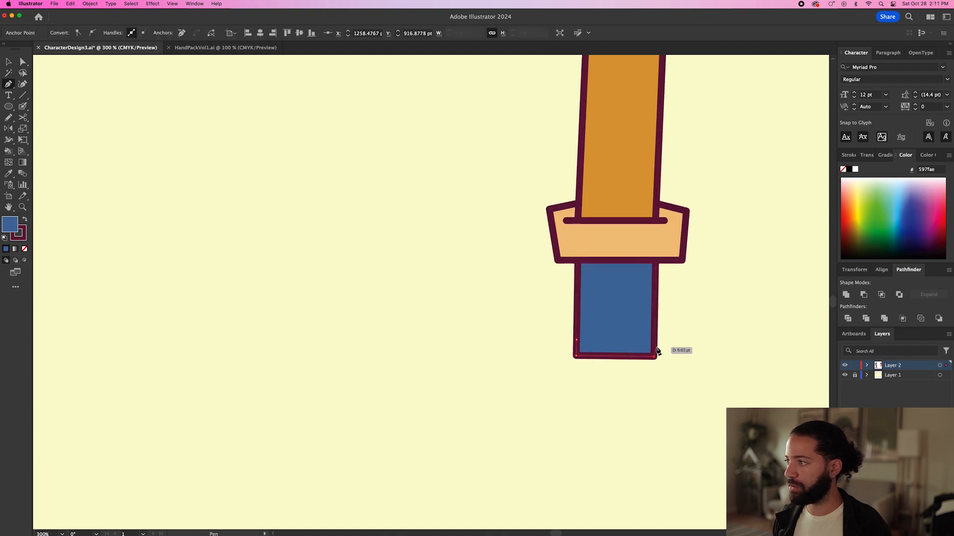
{"action": "left_click", "coordinate": [655, 342]}
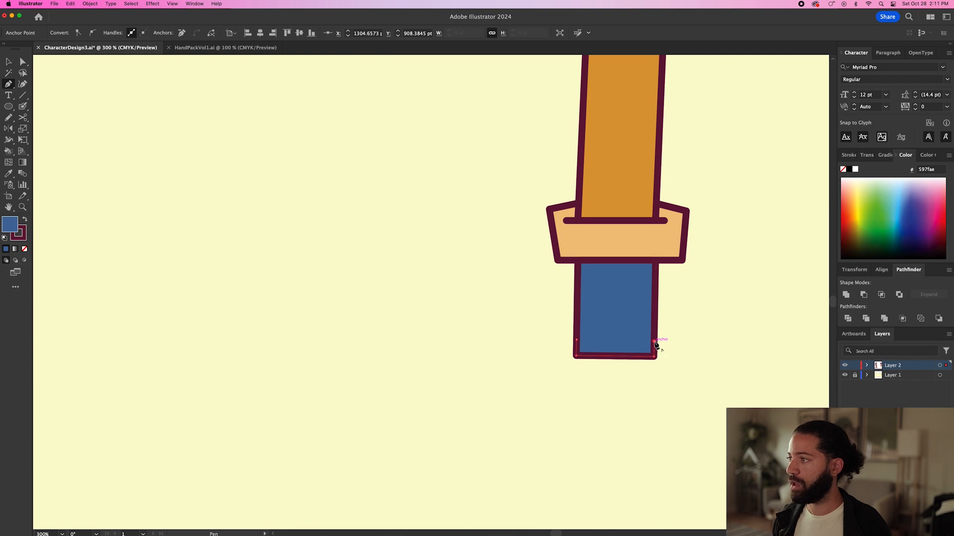
{"action": "left_click", "coordinate": [688, 365]}
{"action": "left_click", "coordinate": [688, 366]}
{"action": "left_click", "coordinate": [662, 393]}
{"action": "left_click", "coordinate": [691, 403]}
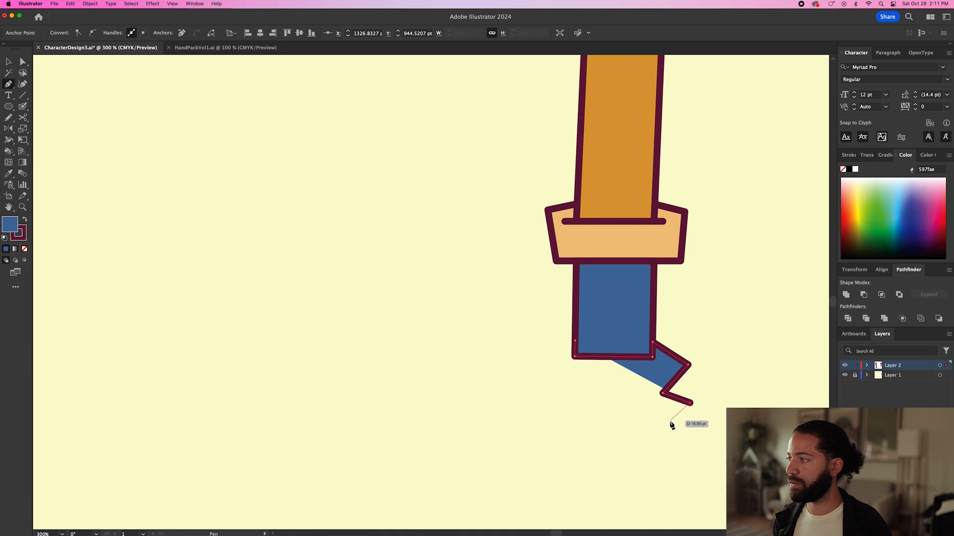
{"action": "left_click", "coordinate": [669, 422]}
{"action": "left_click", "coordinate": [668, 477]}
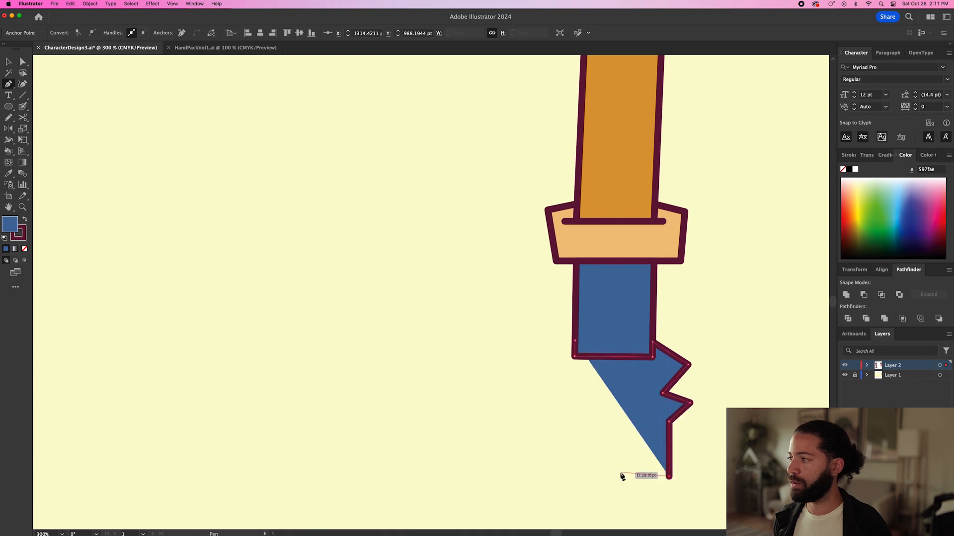
Step: Complete the sock outline with a flat bottom edge and a matching zigzag up the left side, closing the path at the ankle
{"action": "scroll", "coordinate": [622, 477], "scroll_direction": "down", "scroll_amount": 5}
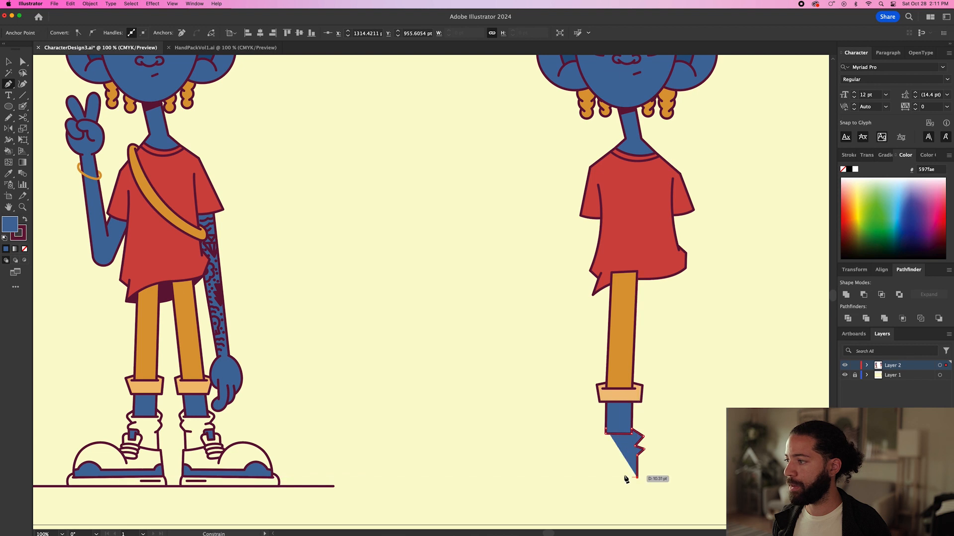
{"action": "left_click", "coordinate": [603, 478]}
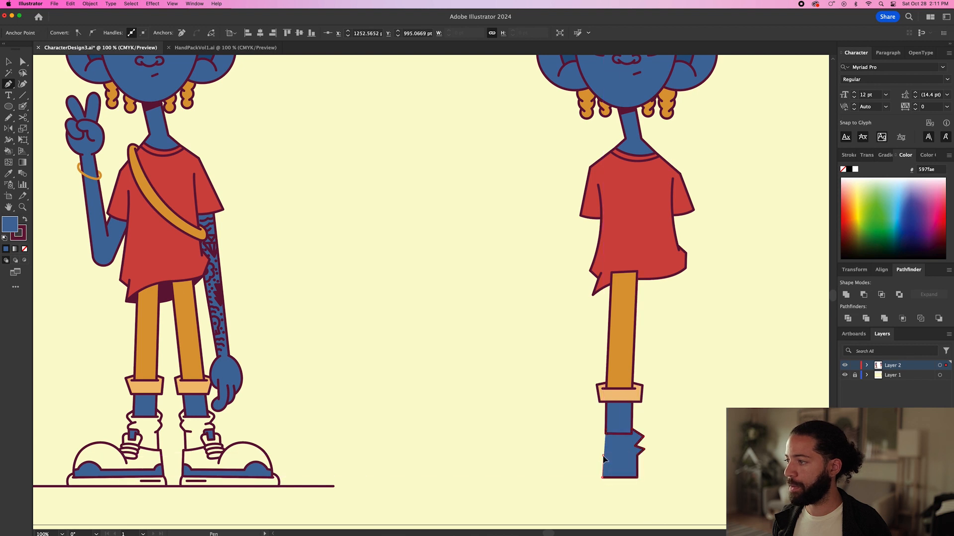
{"action": "left_click", "coordinate": [603, 440]}
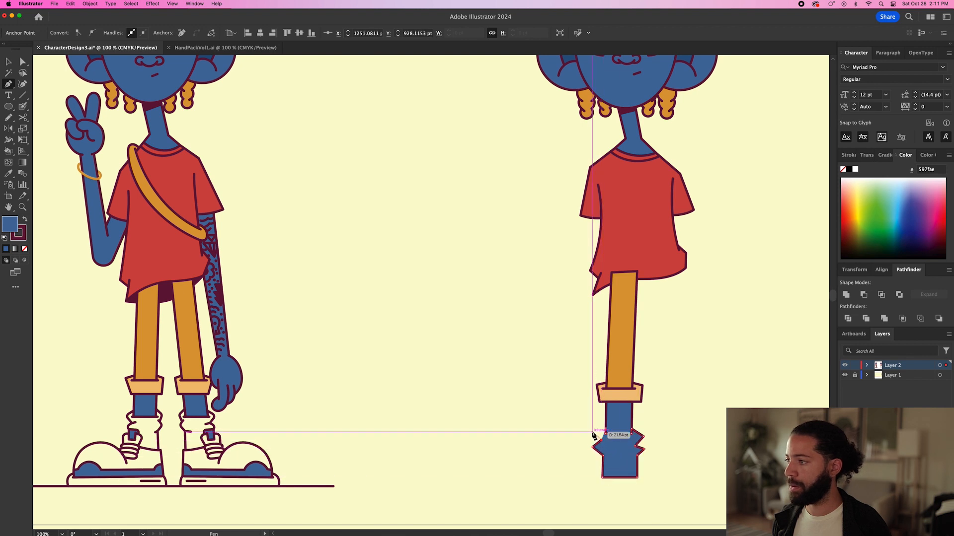
{"action": "left_click", "coordinate": [606, 434]}
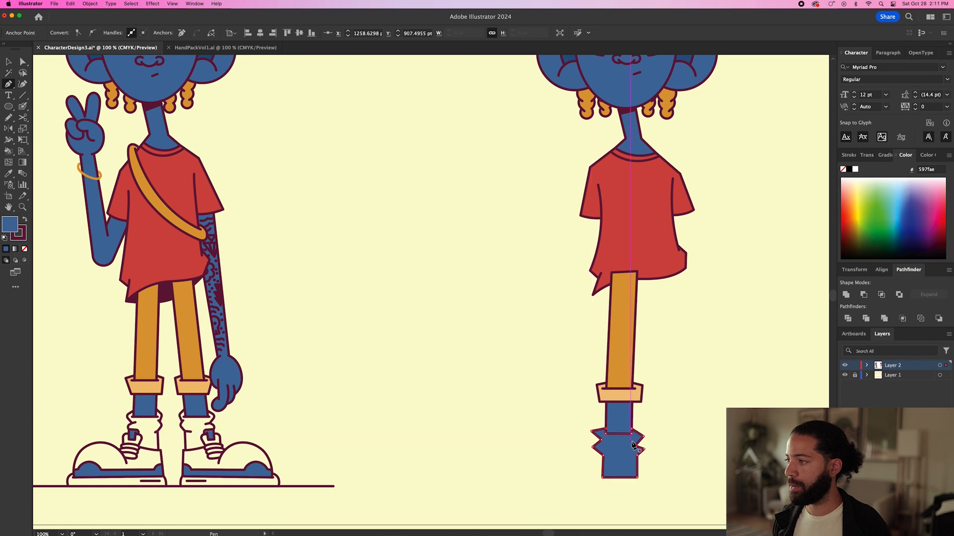
Step: Recolour the sock shape with the pale cream fill fcf8d7 using the Eyedropper
{"action": "left_click", "coordinate": [634, 445]}
{"action": "key", "text": "i"}
{"action": "left_click", "coordinate": [522, 453]}
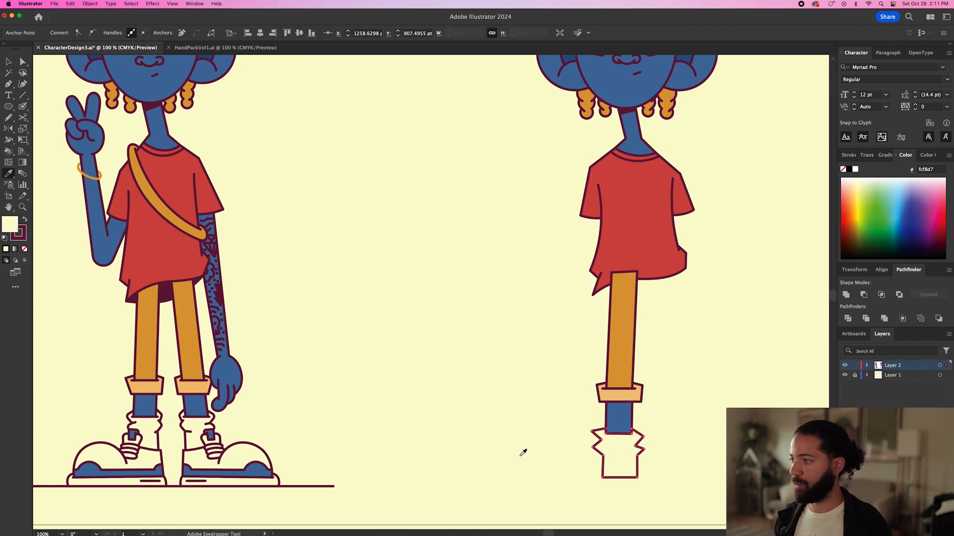
Step: Draw a nearly horizontal line along the bottom of the blue ankle, extending slightly past both sides as the sock opening
{"action": "key", "text": "p"}
{"action": "scroll", "coordinate": [666, 418], "scroll_direction": "up", "scroll_amount": 5}
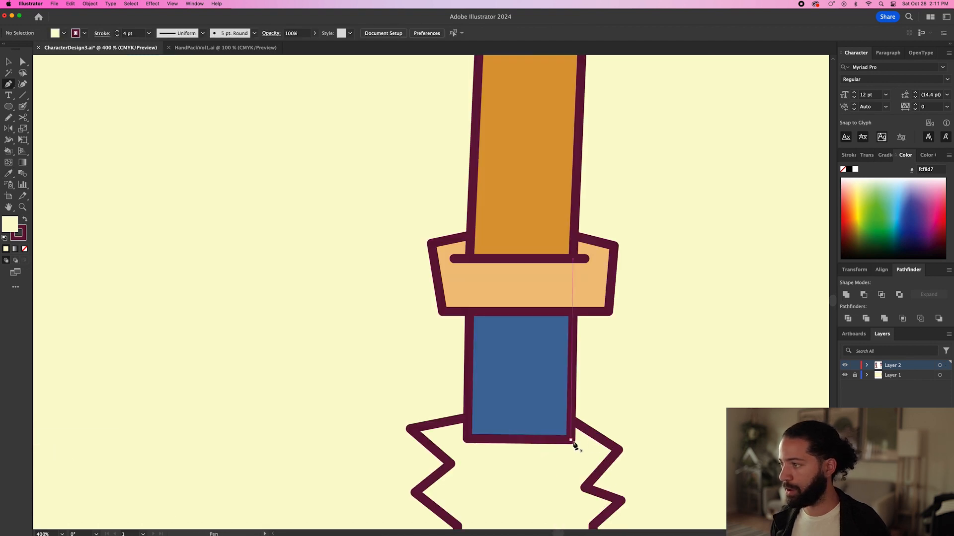
{"action": "left_click", "coordinate": [579, 441]}
{"action": "left_click", "coordinate": [465, 440]}
{"action": "left_click", "coordinate": [451, 439]}
{"action": "left_click", "coordinate": [659, 412], "text": "super"}
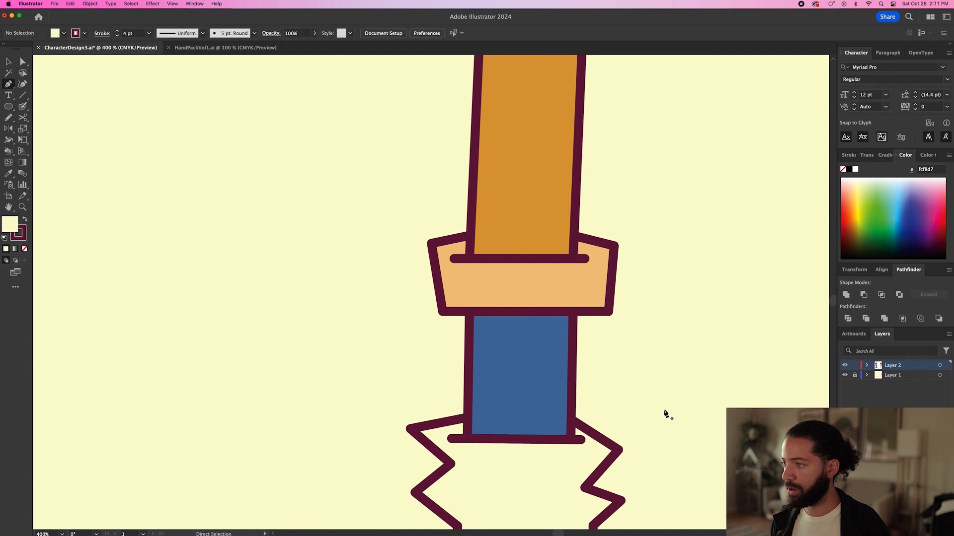
Step: Reposition the zigzag anchor points on both sides of the sock to make the folds narrower and more even
{"action": "scroll", "coordinate": [656, 377], "scroll_direction": "down", "scroll_amount": 3}
{"action": "key", "text": "a"}
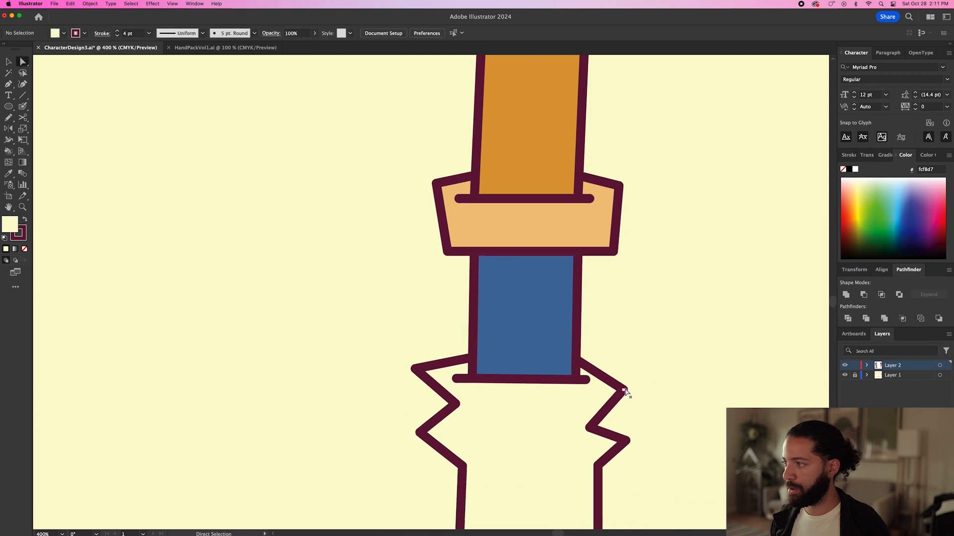
{"action": "left_click_drag", "start_coordinate": [626, 390], "coordinate": [634, 375]}
{"action": "left_click_drag", "start_coordinate": [413, 369], "coordinate": [424, 373]}
{"action": "left_click_drag", "start_coordinate": [421, 437], "coordinate": [431, 434]}
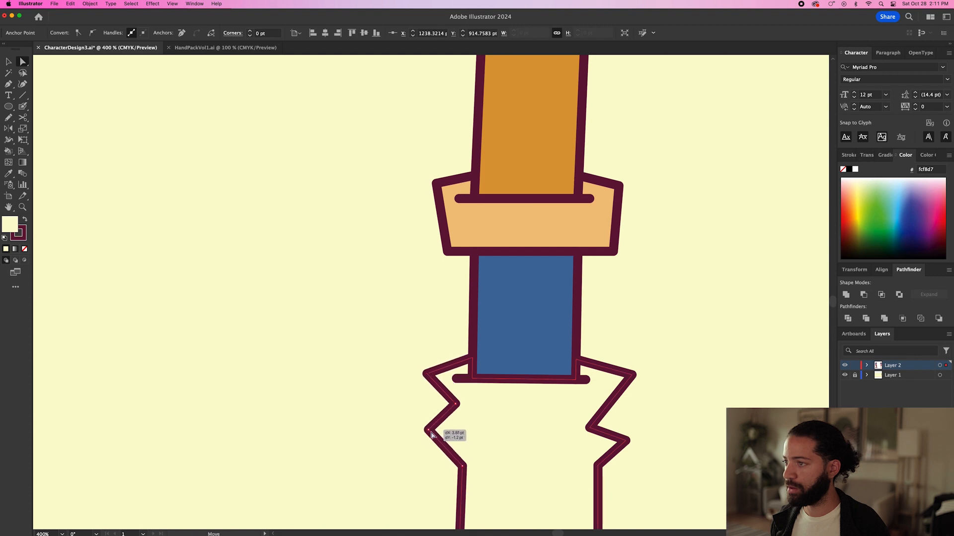
{"action": "left_click_drag", "start_coordinate": [590, 428], "coordinate": [593, 423]}
{"action": "left_click_drag", "start_coordinate": [632, 376], "coordinate": [626, 380]}
{"action": "left_click_drag", "start_coordinate": [625, 440], "coordinate": [616, 442]}
{"action": "left_click", "coordinate": [632, 445]}
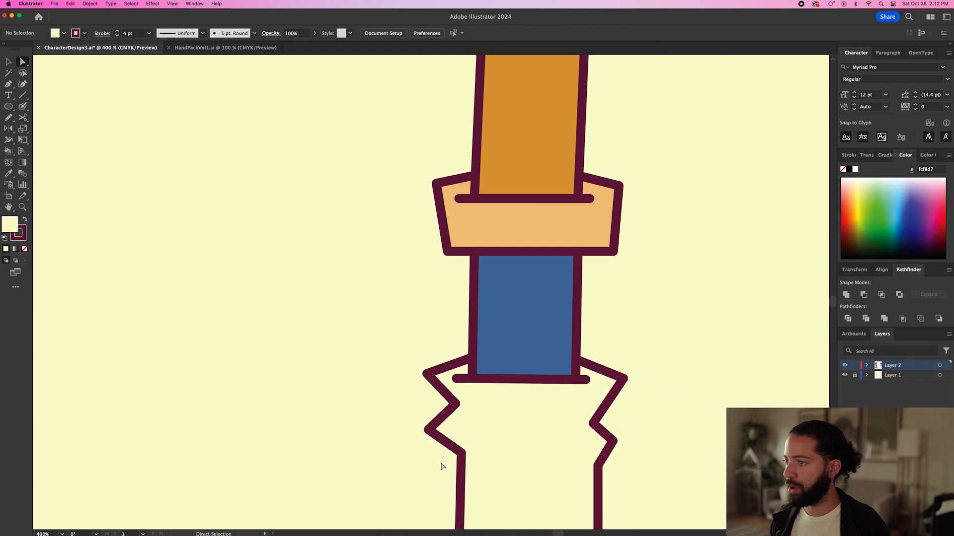
Step: Round the outward-pointing corners of the sock's upper and lower folds on both sides
{"action": "left_click", "coordinate": [430, 433]}
{"action": "left_click", "coordinate": [616, 444], "text": "shift"}
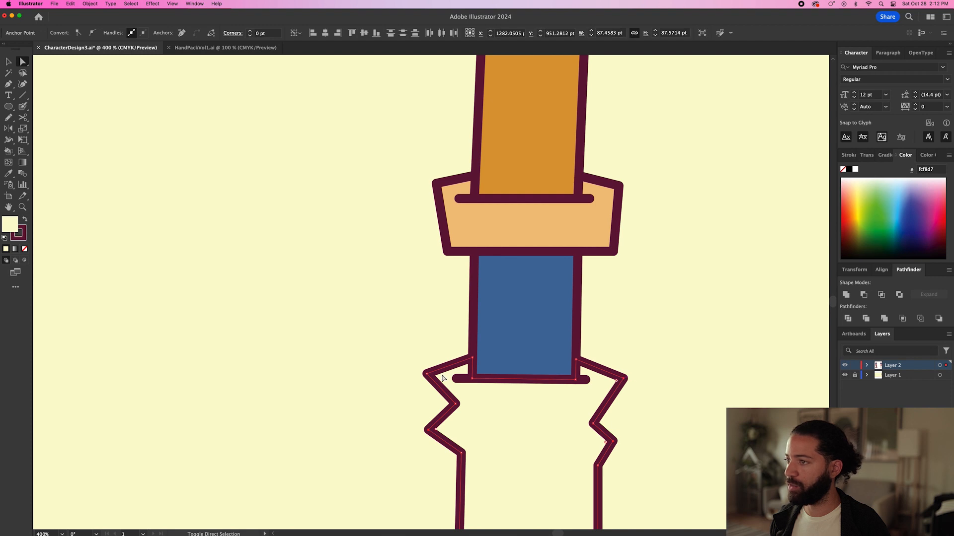
{"action": "left_click_drag", "start_coordinate": [439, 380], "coordinate": [458, 380]}
{"action": "left_click", "coordinate": [630, 385]}
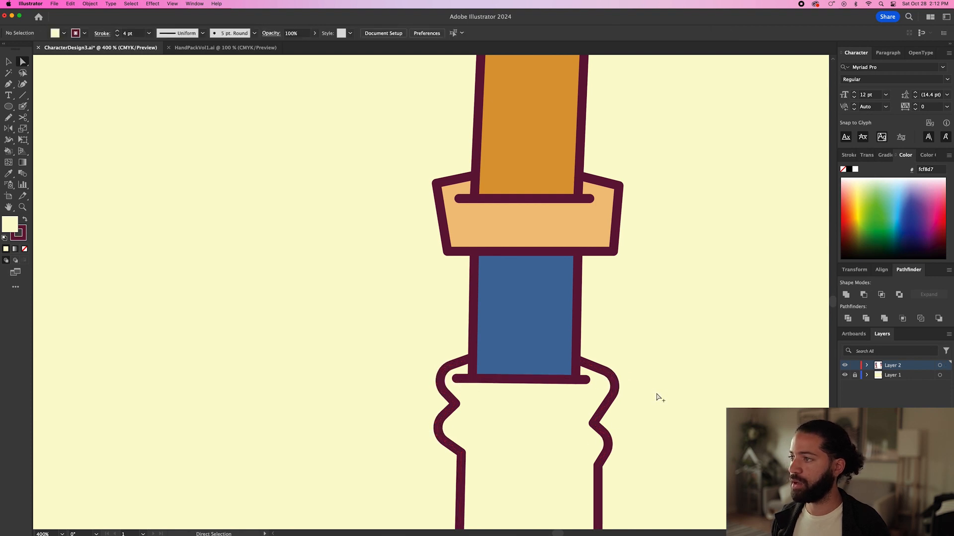
Step: Draw three short crease lines inside the sock: one from the notch on each side and one extending the left edge upward
{"action": "scroll", "coordinate": [660, 398], "scroll_direction": "down", "scroll_amount": 1}
{"action": "key", "text": "p"}
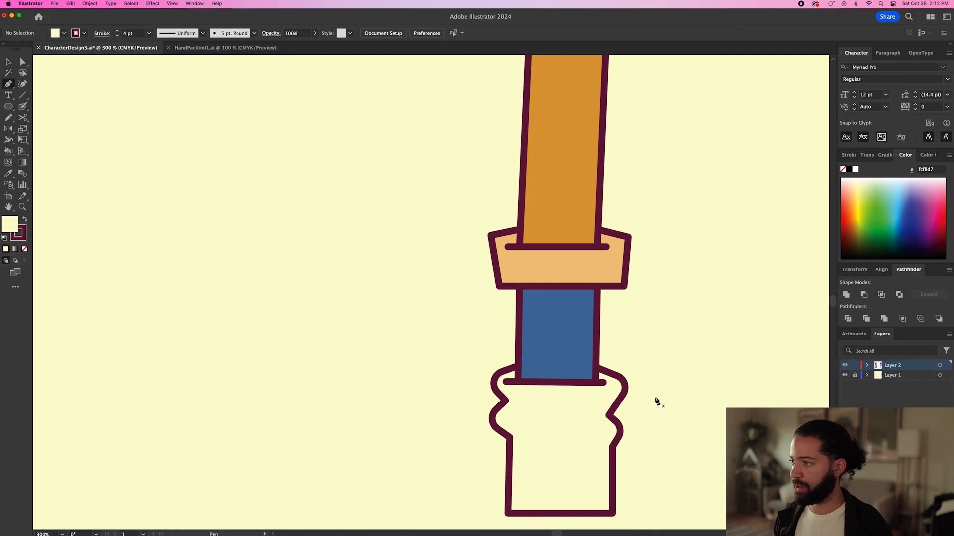
{"action": "left_click", "coordinate": [506, 400]}
{"action": "key", "text": "super+z"}
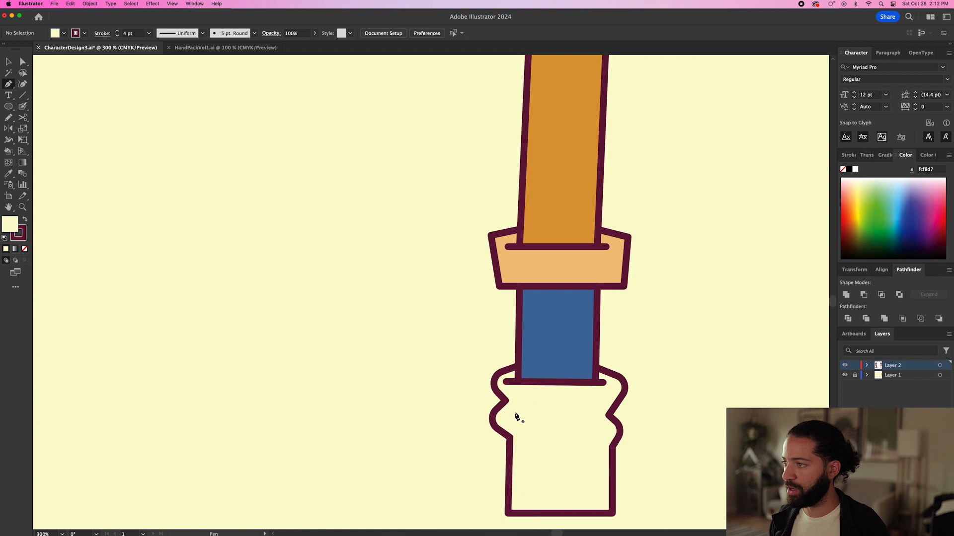
{"action": "left_click", "coordinate": [506, 400]}
{"action": "left_click", "coordinate": [517, 411]}
{"action": "left_click", "coordinate": [460, 394], "text": "super"}
{"action": "left_click", "coordinate": [610, 416]}
{"action": "left_click", "coordinate": [595, 408]}
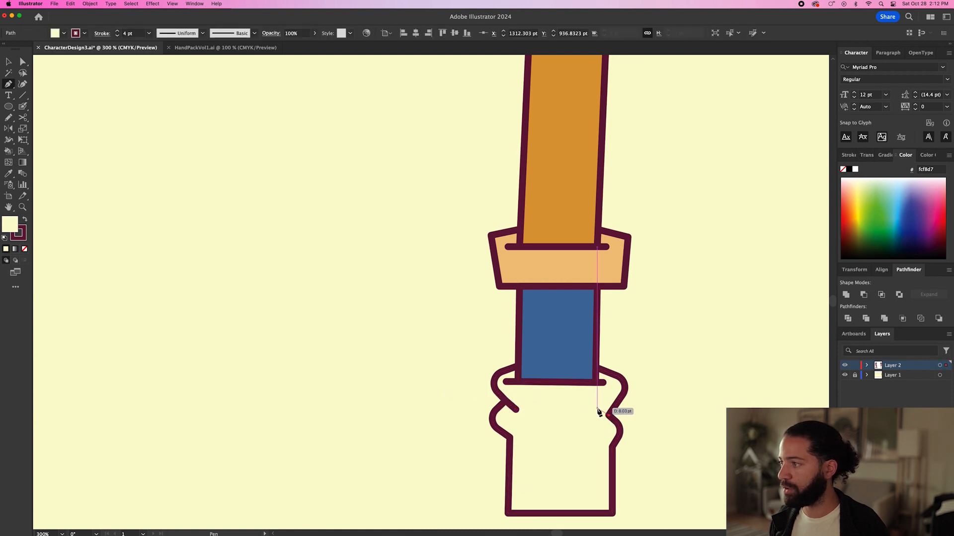
{"action": "left_click", "coordinate": [570, 444], "text": "super"}
{"action": "left_click", "coordinate": [509, 439]}
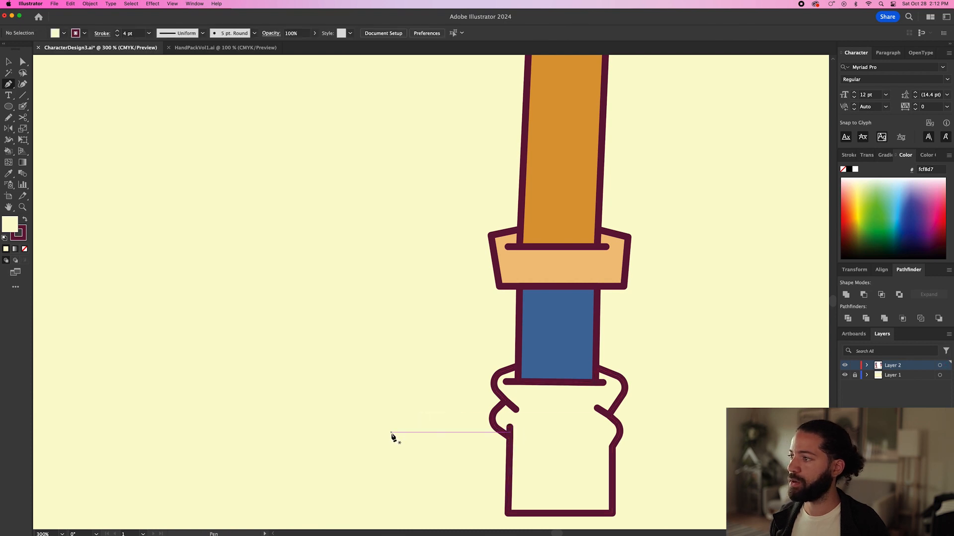
Step: Send the leg pieces backward in the stacking order, placing the trouser leg behind the red shirt's hem
{"action": "key", "text": "super+1"}
{"action": "left_click_drag", "start_coordinate": [535, 487], "coordinate": [535, 485]}
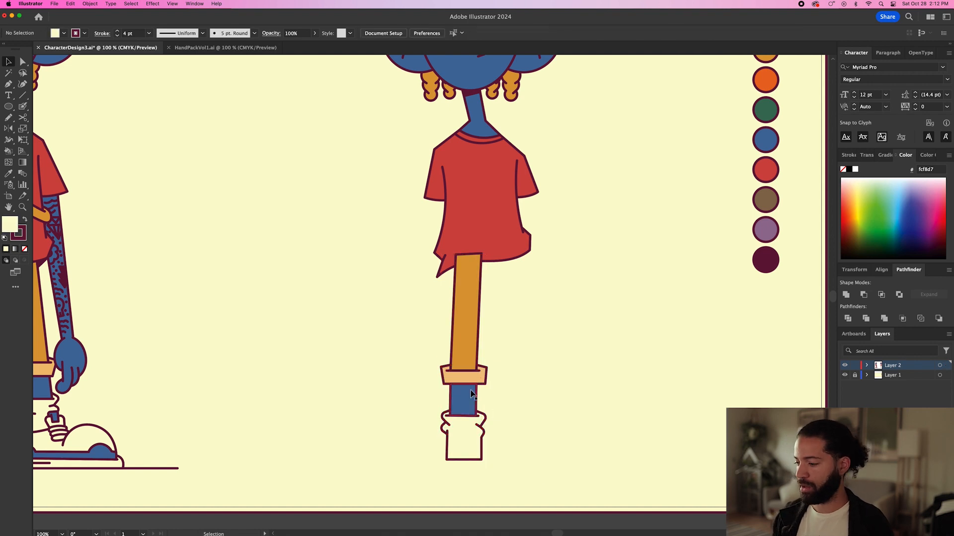
{"action": "key", "text": "super+bracketleft"}
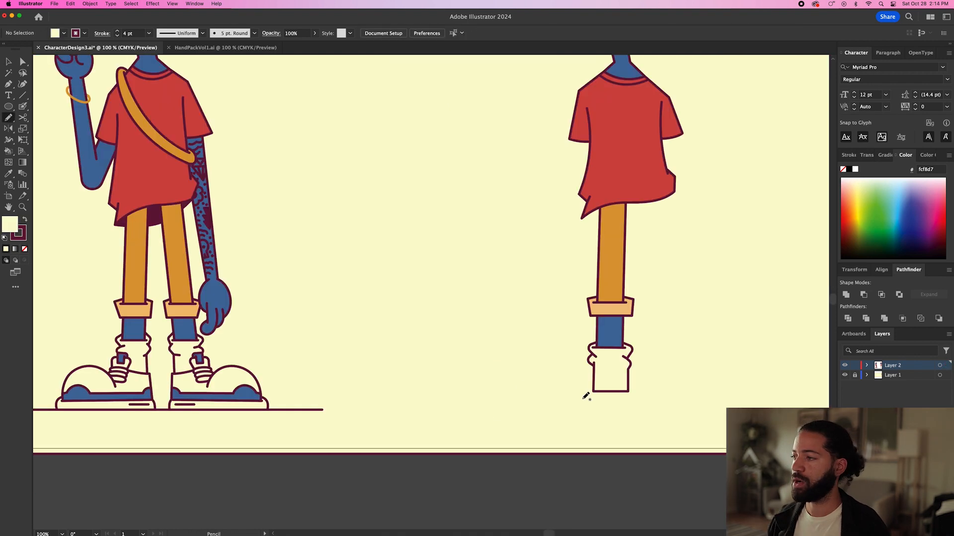
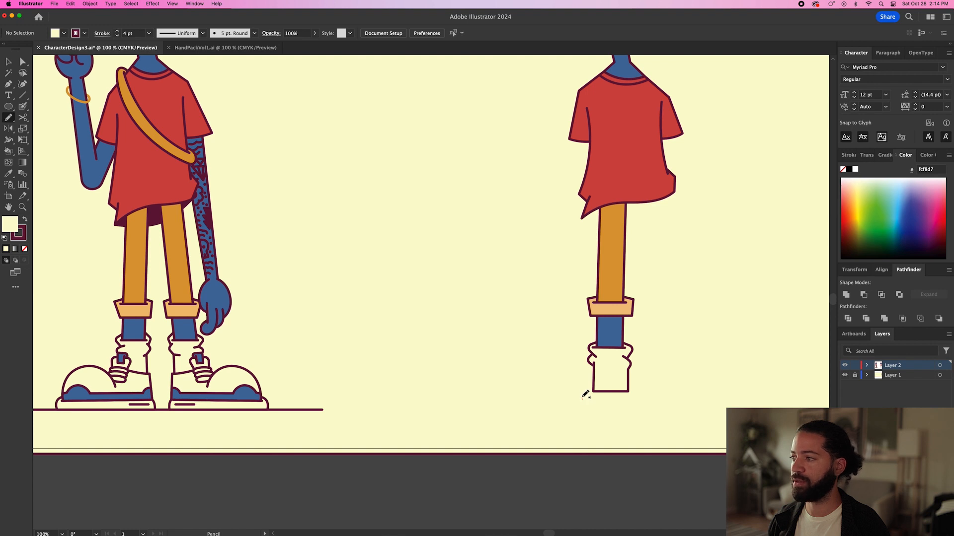
Step: Draw a shoe about 184 pt wide over the sock's base with the Pencil, including a rounded toe, flat sole, slanted heel and curved collar
{"action": "mouse_move", "coordinate": [540, 392]}
{"action": "left_mouse_down"}
{"action": "mouse_move", "coordinate": [535, 413]}
{"action": "mouse_move", "coordinate": [640, 412]}
{"action": "left_mouse_up"}
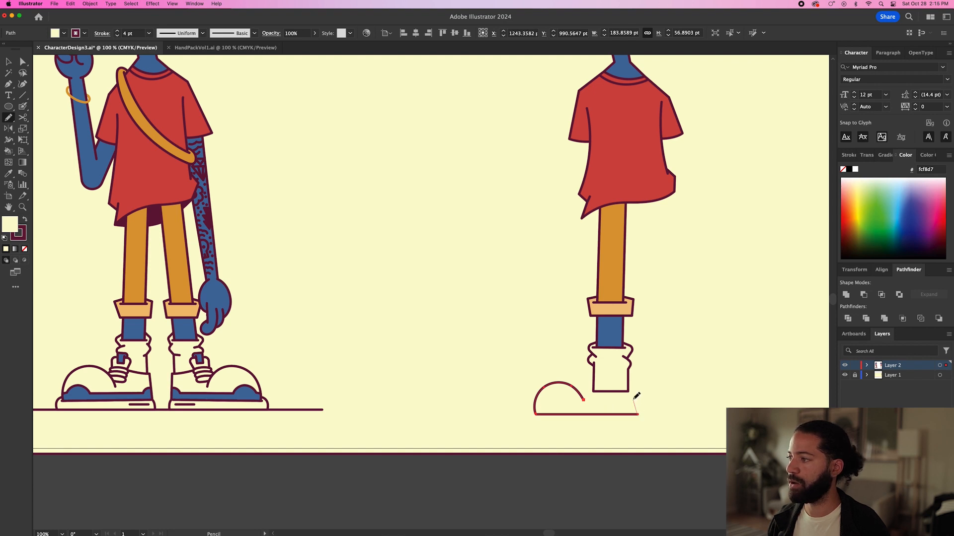
{"action": "left_click_drag", "start_coordinate": [632, 382], "coordinate": [633, 382]}
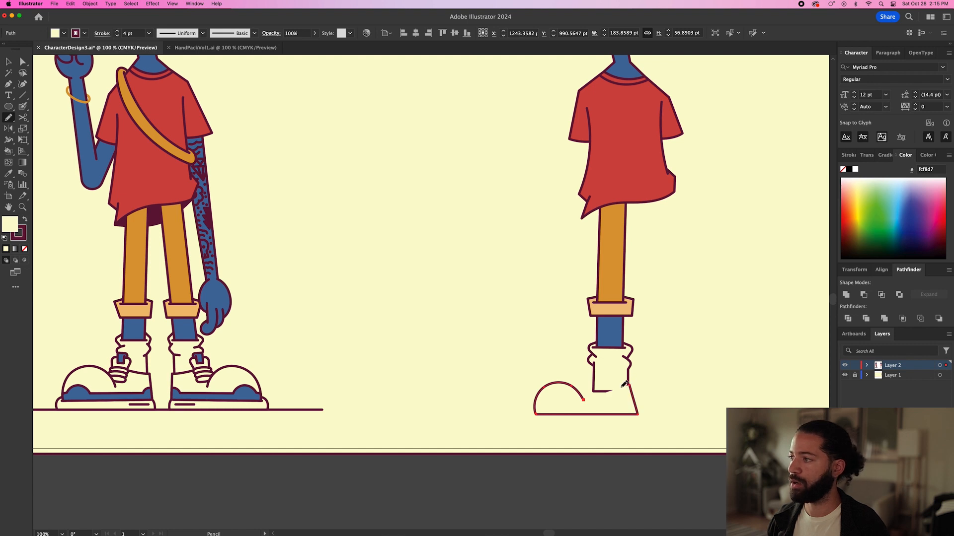
{"action": "left_click_drag", "start_coordinate": [592, 383], "coordinate": [589, 384]}
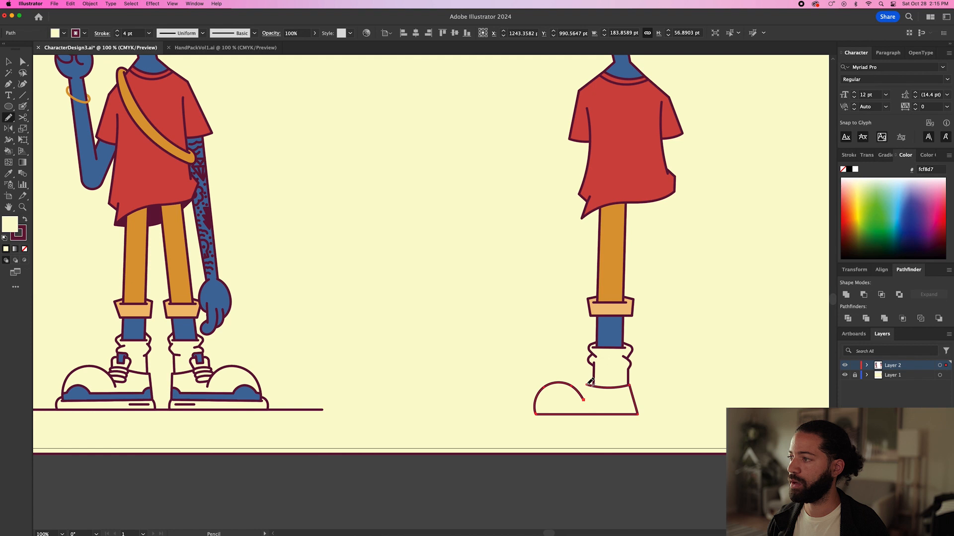
{"action": "scroll", "coordinate": [591, 382], "scroll_direction": "up", "scroll_amount": 5}
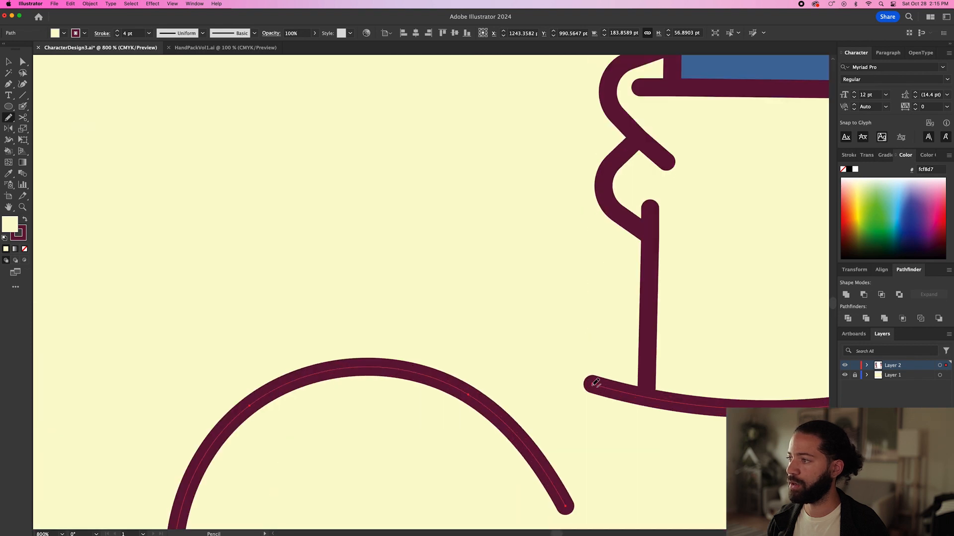
{"action": "left_click_drag", "start_coordinate": [568, 426], "coordinate": [541, 463]}
{"action": "key", "text": "super+shift+a"}
{"action": "scroll", "coordinate": [549, 346], "scroll_direction": "down", "scroll_amount": 4}
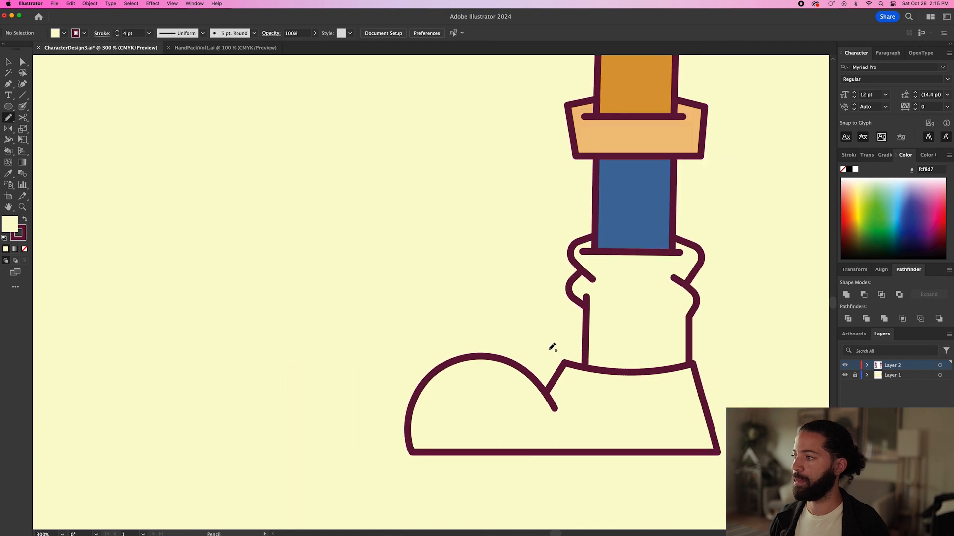
{"action": "key", "text": "v"}
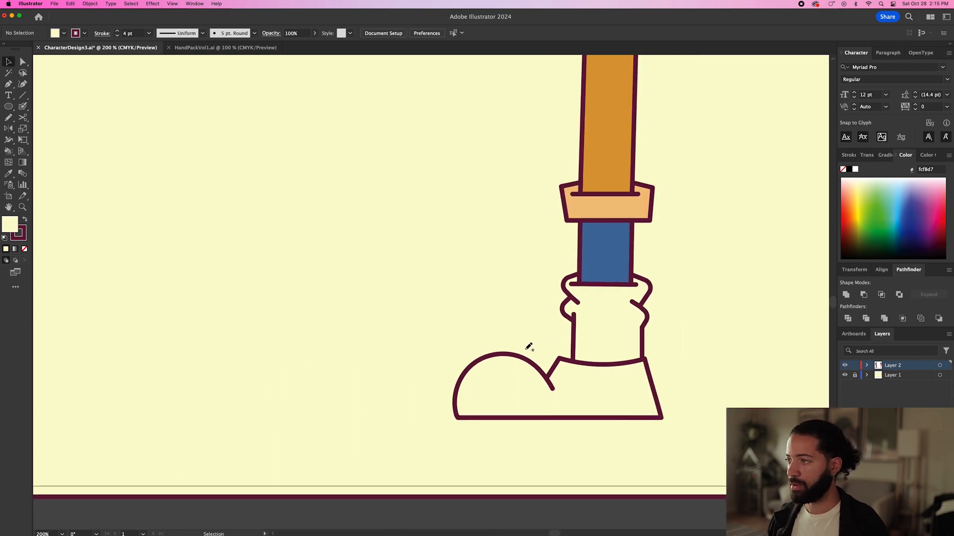
Step: Duplicate the shoe outline in place and delete the copy's collar, heel and sole anchor points, leaving only the rounded toe arc
{"action": "left_click", "coordinate": [505, 366]}
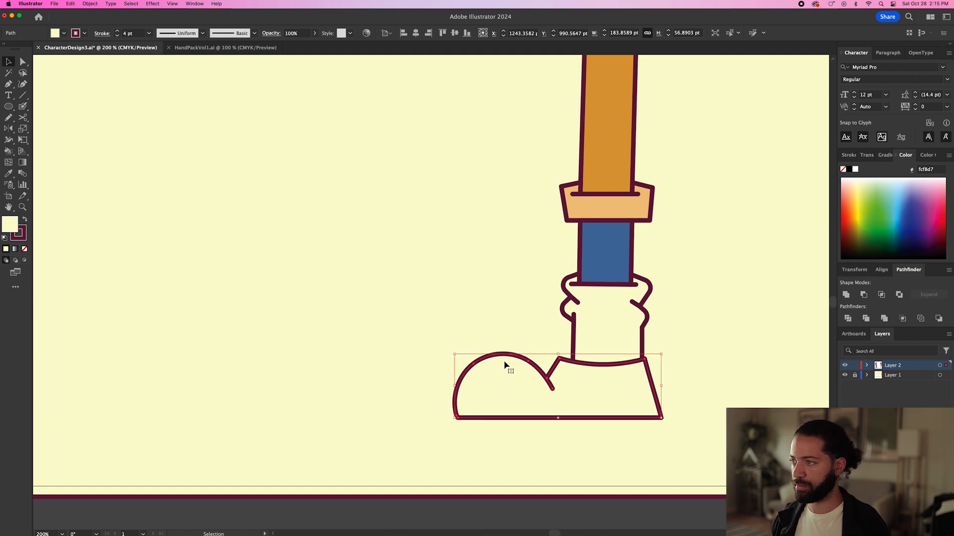
{"action": "double_click", "coordinate": [504, 366]}
{"action": "key", "text": "a"}
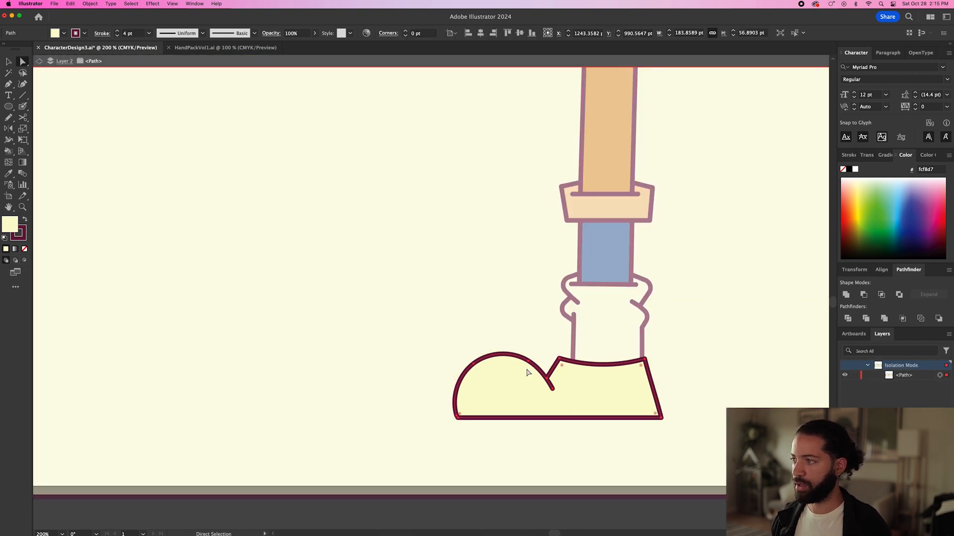
{"action": "left_click", "coordinate": [551, 384]}
{"action": "left_click", "coordinate": [559, 358]}
{"action": "key", "text": "Delete"}
{"action": "left_click", "coordinate": [645, 358]}
{"action": "key", "text": "Delete"}
{"action": "left_click", "coordinate": [661, 418]}
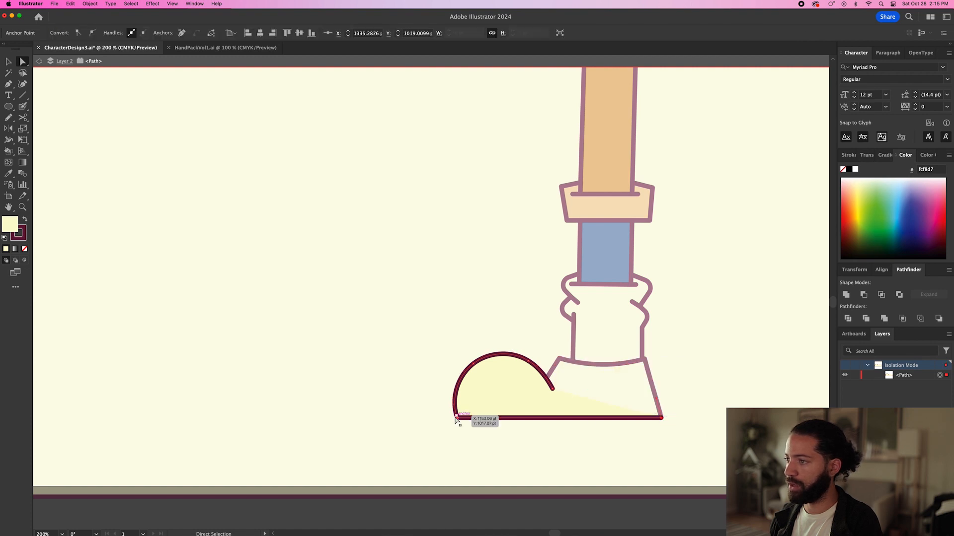
{"action": "key", "text": "Delete"}
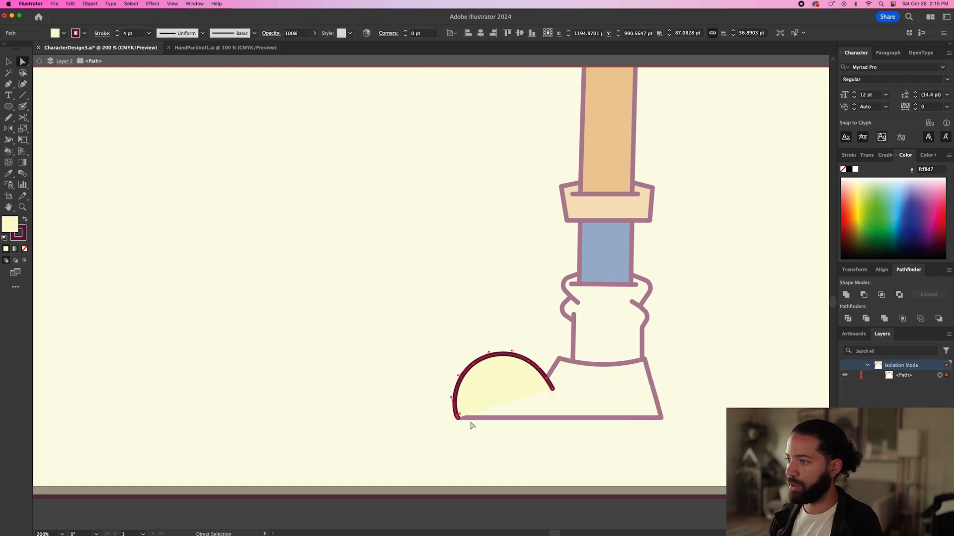
Step: Trim the lower end of the toe arc so it stops partway up the front of the shoe, and leave isolation
{"action": "left_click_drag", "start_coordinate": [461, 423], "coordinate": [460, 422]}
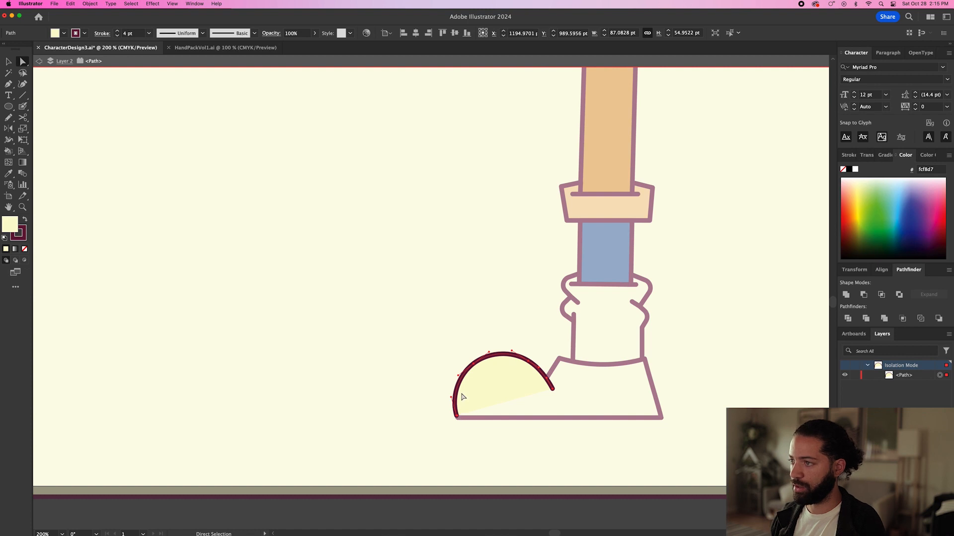
{"action": "left_click_drag", "start_coordinate": [456, 417], "coordinate": [457, 419]}
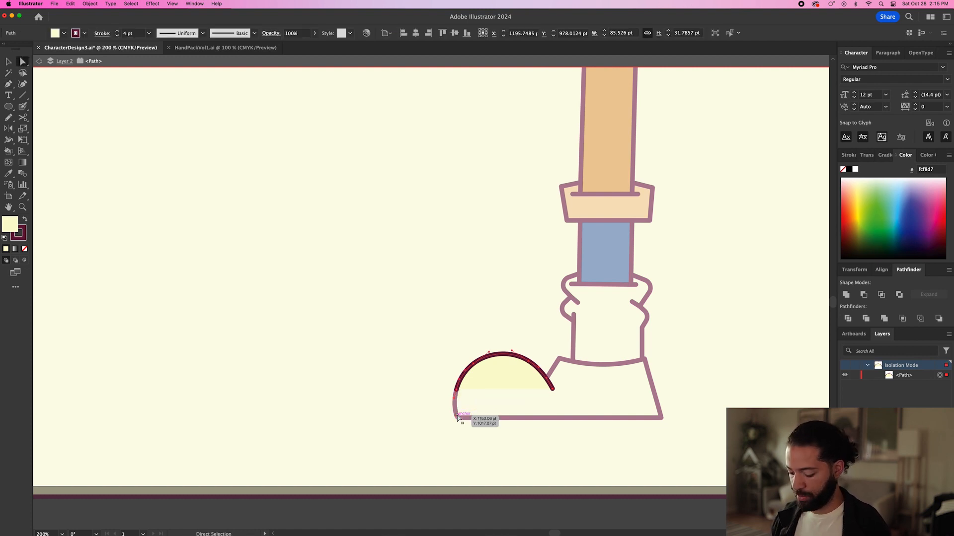
{"action": "key", "text": "v"}
{"action": "left_click_drag", "start_coordinate": [499, 376], "coordinate": [480, 359]}
{"action": "key", "text": "super+z"}
{"action": "double_click", "coordinate": [437, 328]}
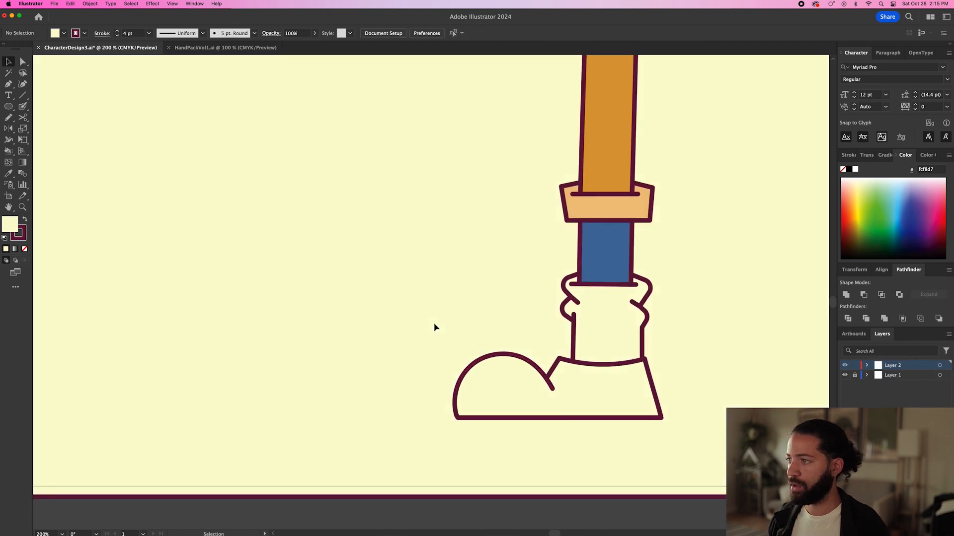
Step: Draw a flat rounded lace about 40 pt wide and 14 pt tall across the shoe's notch with the Pencil
{"action": "left_click", "coordinate": [539, 369]}
{"action": "key", "text": "super+shift+a"}
{"action": "key", "text": "n"}
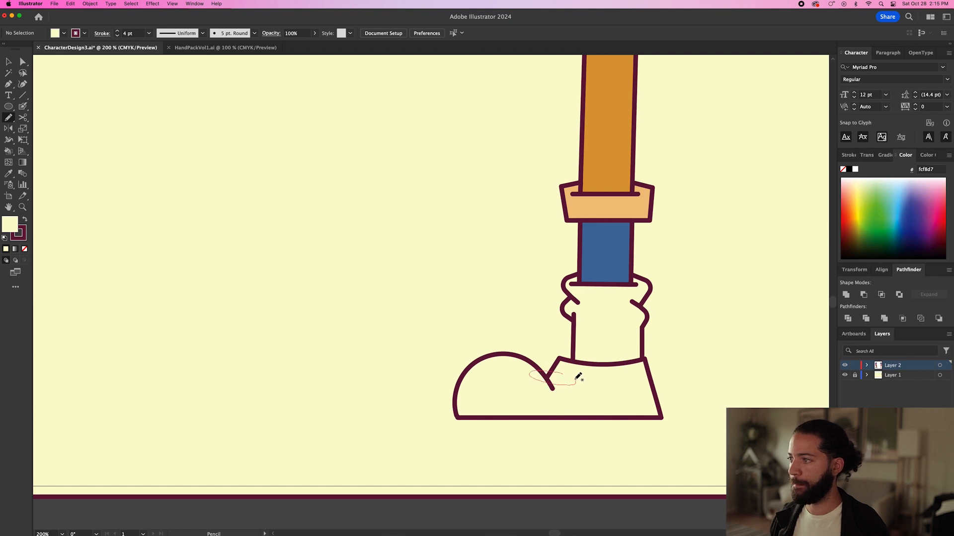
{"action": "left_click_drag", "start_coordinate": [567, 372], "coordinate": [569, 375]}
Step: Duplicate the lace into an overlapping stack of three up the instep, tucked behind the toe arc
{"action": "key", "text": "a"}
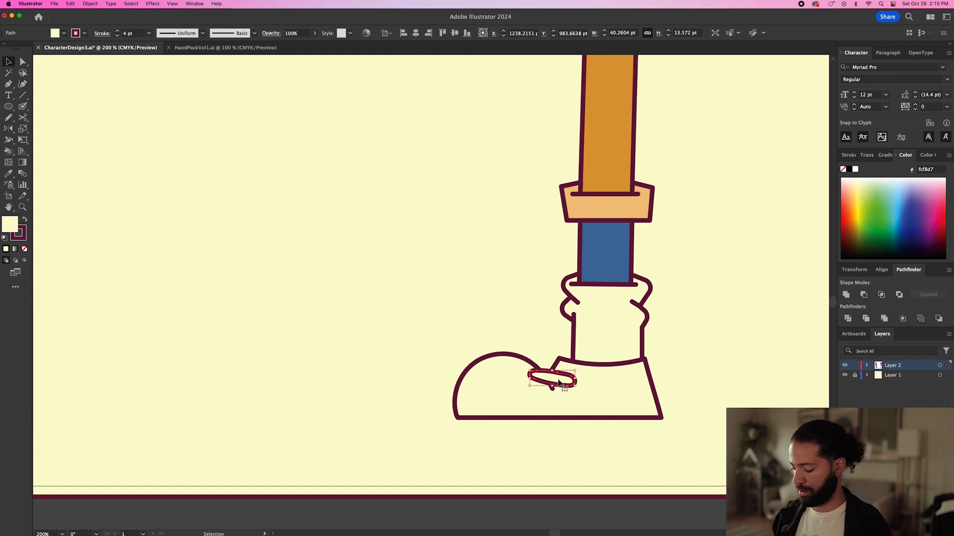
{"action": "mouse_move", "coordinate": [508, 367]}
{"action": "left_mouse_down"}
{"action": "mouse_move", "coordinate": [496, 363]}
{"action": "mouse_move", "coordinate": [491, 339]}
{"action": "mouse_move", "coordinate": [507, 361]}
{"action": "left_mouse_up"}
{"action": "mouse_move", "coordinate": [565, 385]}
{"action": "left_mouse_down"}
{"action": "mouse_move", "coordinate": [571, 367]}
{"action": "mouse_move", "coordinate": [562, 383]}
{"action": "left_mouse_up"}
{"action": "left_click", "coordinate": [499, 326]}
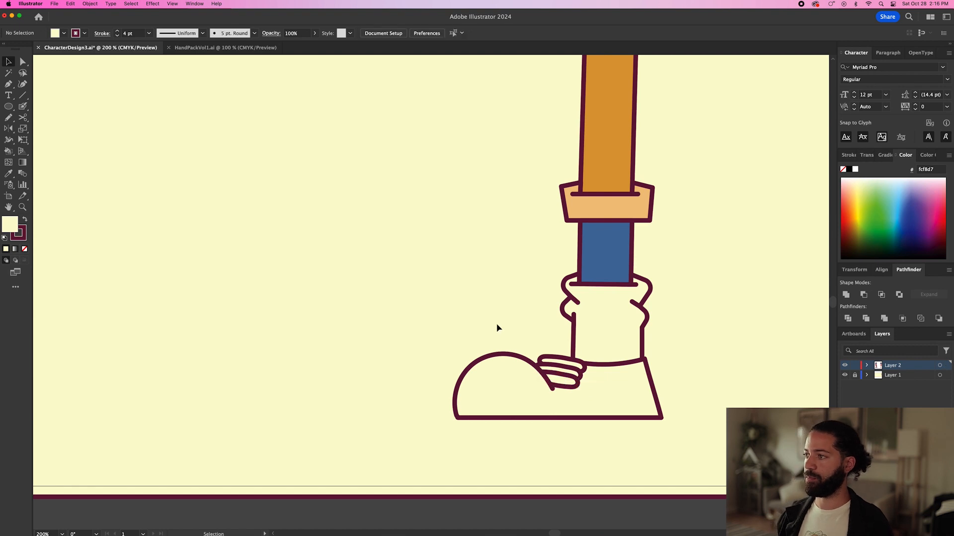
Step: Draw a flat sole about 210 pt wide under the shoe with the Pen, with curved front and back ends, following the shoe's base
{"action": "key", "text": "p"}
{"action": "scroll", "coordinate": [498, 326], "scroll_direction": "down", "scroll_amount": 3}
{"action": "scroll", "coordinate": [499, 326], "scroll_direction": "left", "scroll_amount": 2}
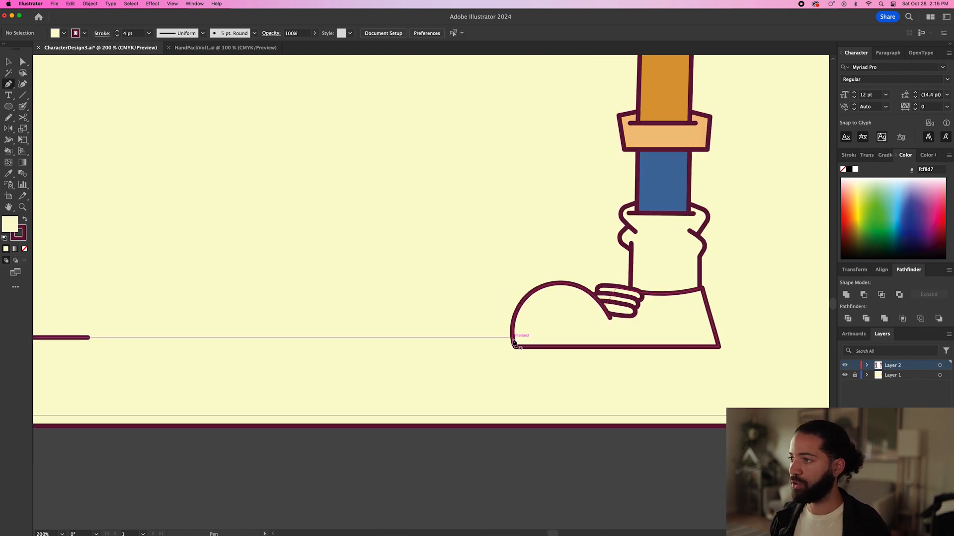
{"action": "mouse_move", "coordinate": [513, 341]}
{"action": "left_mouse_down"}
{"action": "mouse_move", "coordinate": [496, 379]}
{"action": "mouse_move", "coordinate": [491, 339]}
{"action": "left_mouse_up"}
{"action": "key", "text": "a"}
{"action": "key", "text": "p"}
{"action": "left_click", "coordinate": [493, 367]}
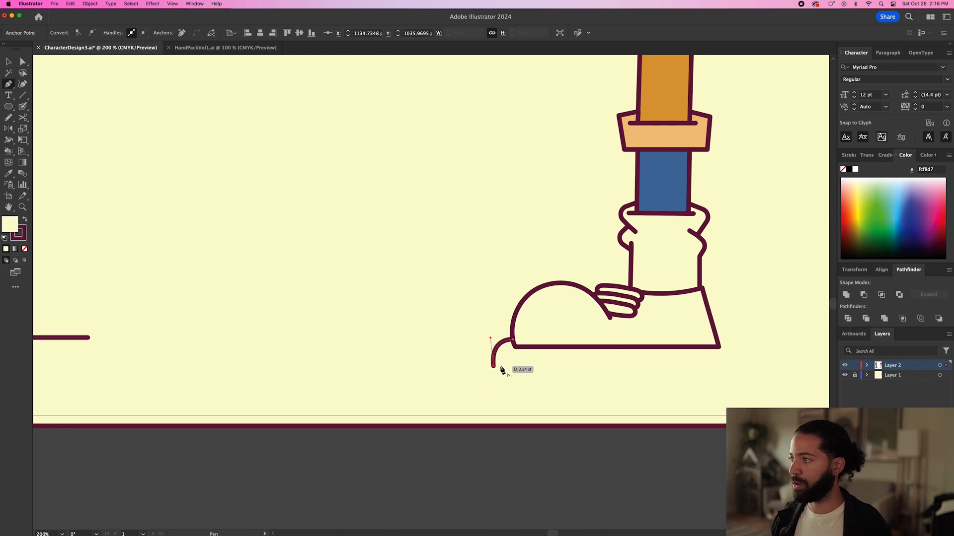
{"action": "left_click", "coordinate": [730, 366]}
{"action": "left_click_drag", "start_coordinate": [710, 345], "coordinate": [709, 345]}
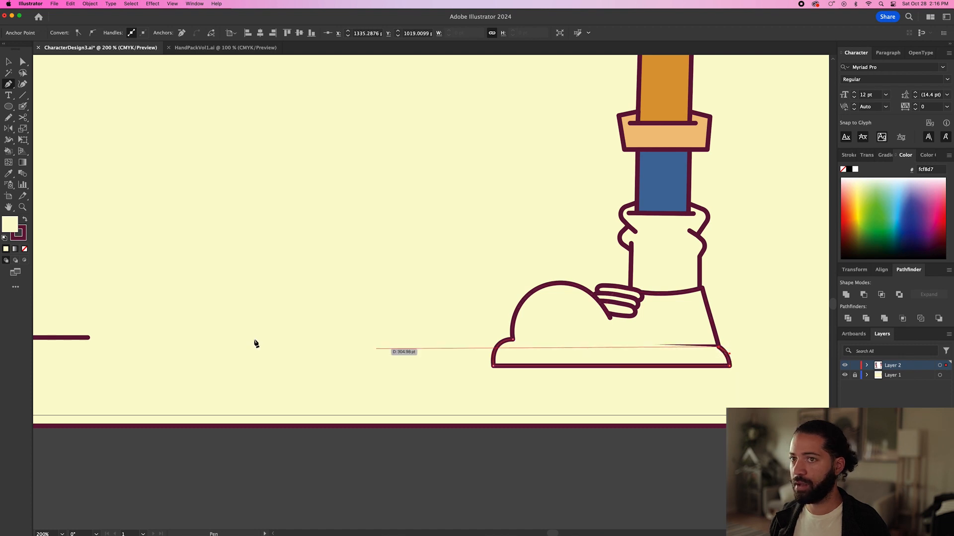
{"action": "left_click", "coordinate": [24, 249]}
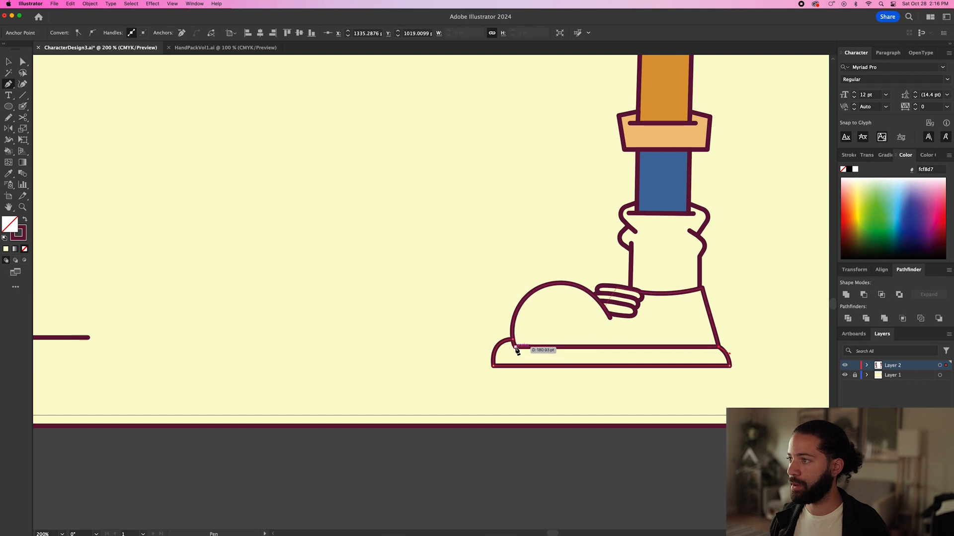
{"action": "scroll", "coordinate": [517, 351], "scroll_direction": "up", "scroll_amount": 3}
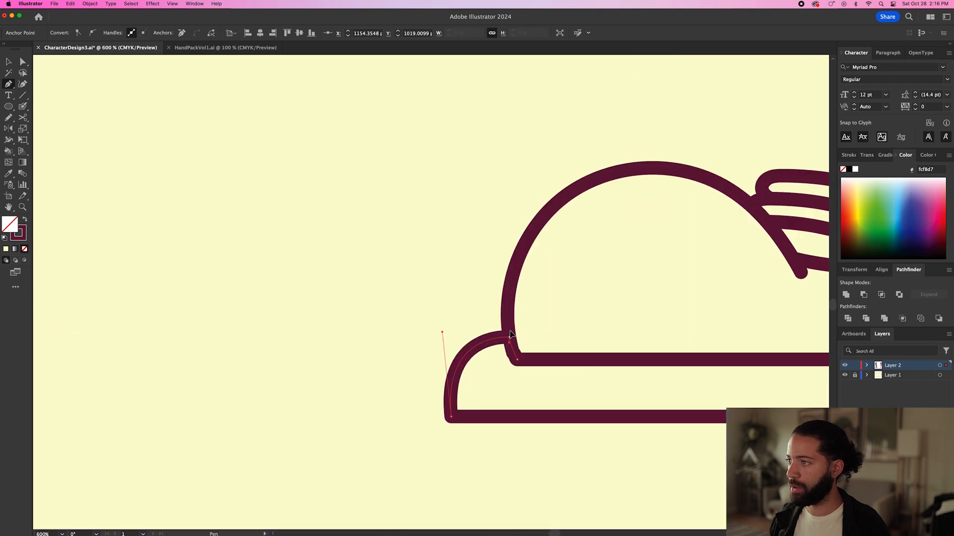
{"action": "left_click", "coordinate": [437, 314], "text": "super"}
{"action": "scroll", "coordinate": [420, 319], "scroll_direction": "down", "scroll_amount": 2}
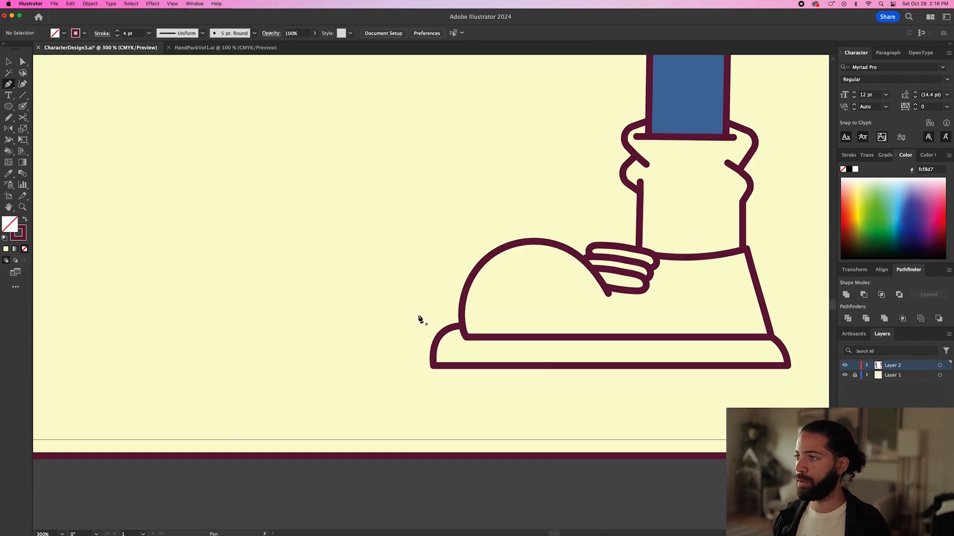
Step: Add two lines to the sole: a short extension of its upper edge past the toe and a short horizontal accent near the heel
{"action": "left_click", "coordinate": [468, 340]}
{"action": "left_click", "coordinate": [454, 337]}
{"action": "left_click", "coordinate": [371, 311], "text": "super"}
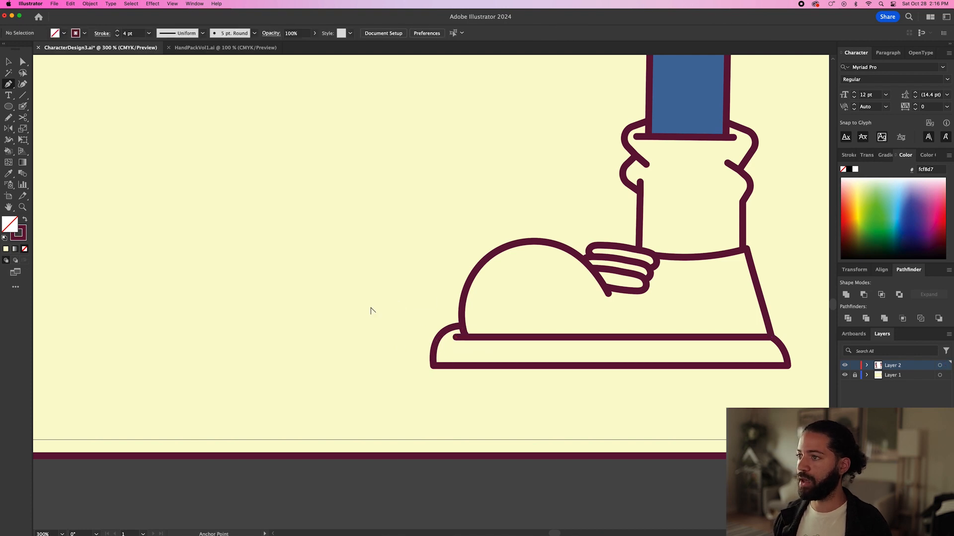
{"action": "scroll", "coordinate": [370, 311], "scroll_direction": "down", "scroll_amount": 2}
{"action": "scroll", "coordinate": [628, 319], "scroll_direction": "up", "scroll_amount": 4}
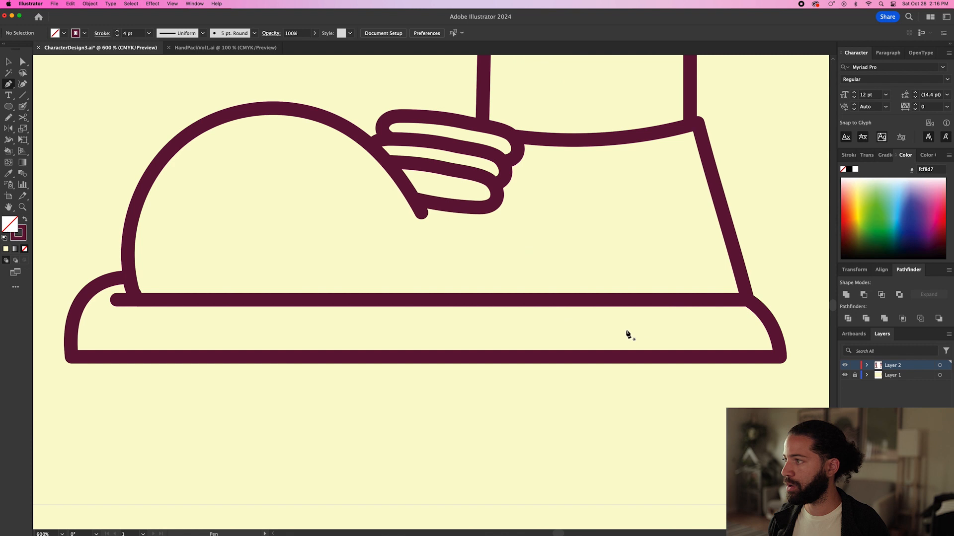
{"action": "left_click", "coordinate": [624, 329]}
{"action": "left_click", "coordinate": [734, 328]}
Step: Fill the sole with the shoe's cream colour by sampling it with the Eyedropper
{"action": "key", "text": "v"}
{"action": "scroll", "coordinate": [785, 292], "scroll_direction": "down", "scroll_amount": 2}
{"action": "key", "text": "i"}
{"action": "left_click", "coordinate": [347, 406]}
{"action": "key", "text": "v"}
{"action": "left_click", "coordinate": [285, 375]}
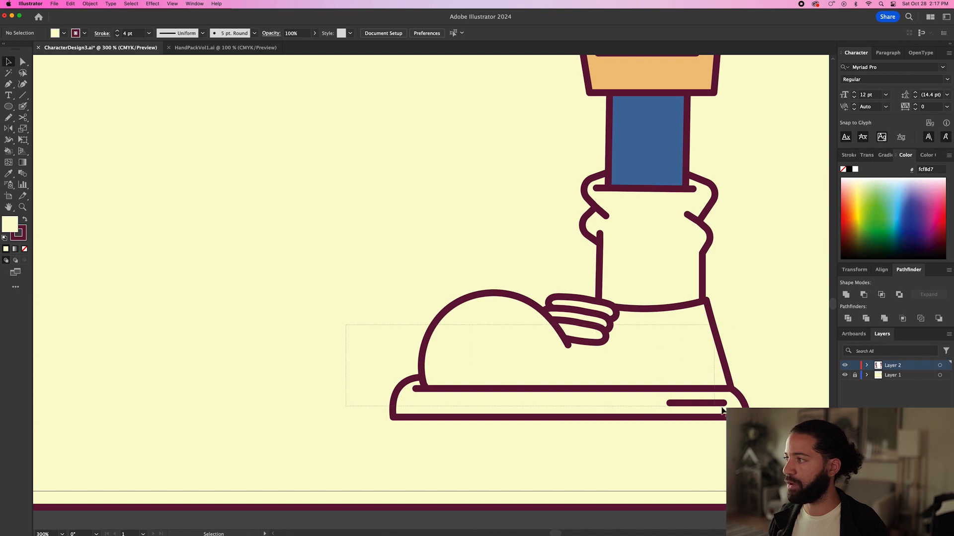
Step: Group the shoe, toe arc, laces and sole pieces, and isolate the group for editing
{"action": "left_click_drag", "start_coordinate": [346, 325], "coordinate": [766, 417]}
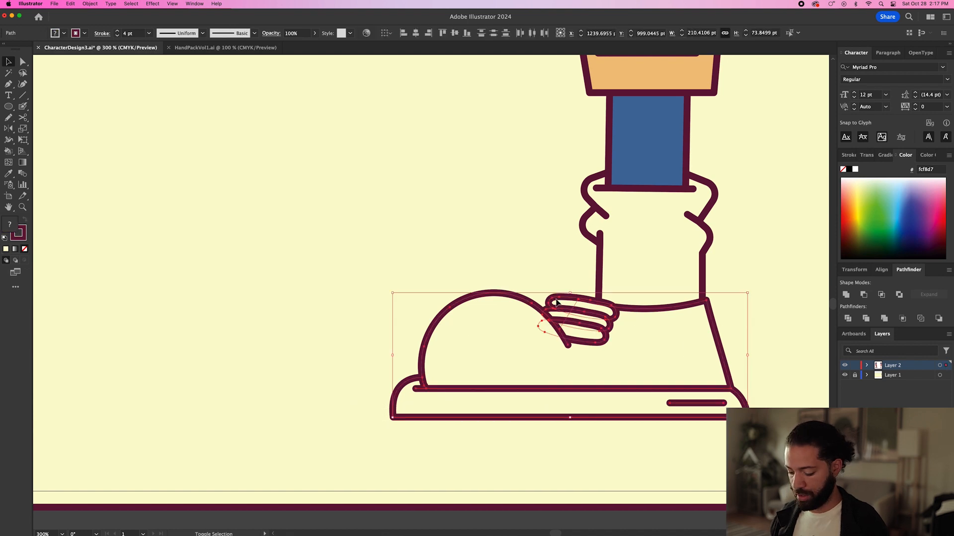
{"action": "key", "text": "super+g"}
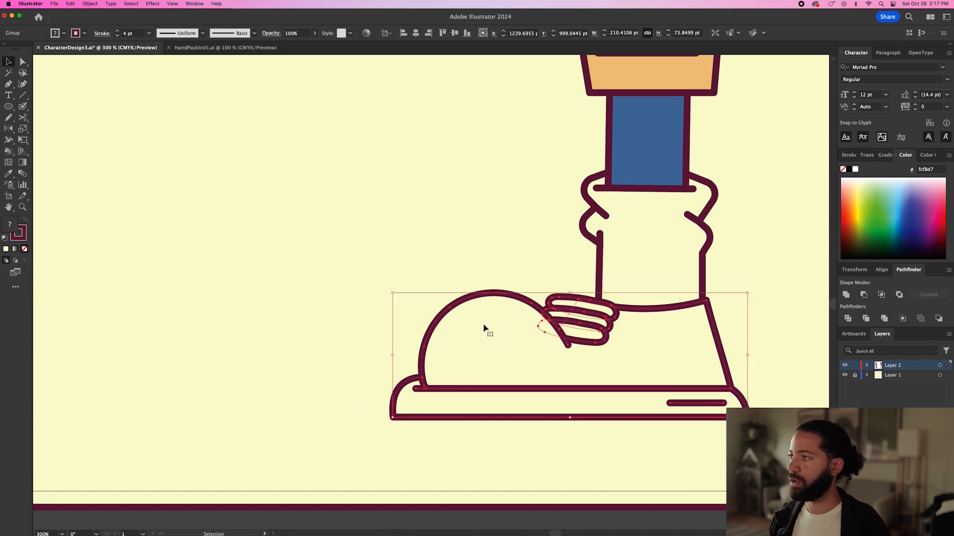
{"action": "double_click", "coordinate": [479, 323]}
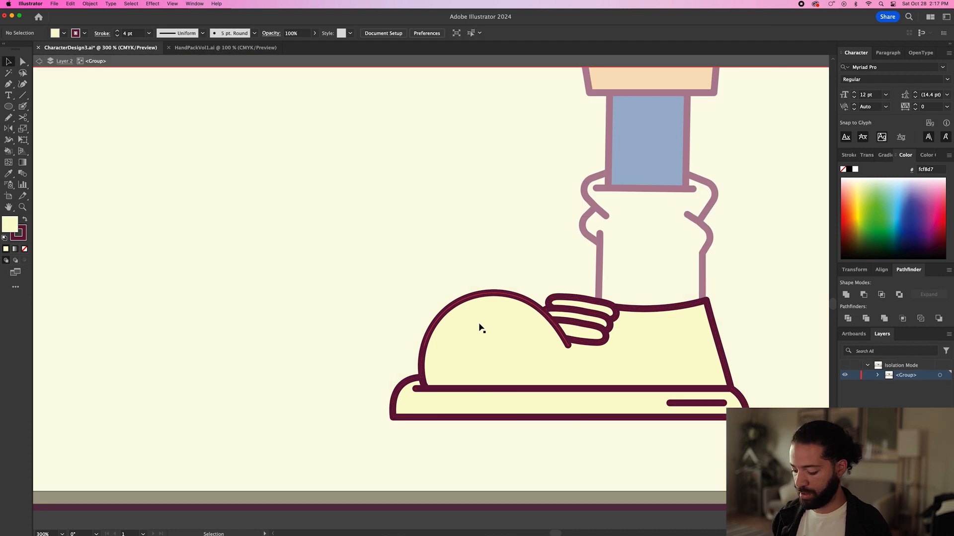
Step: Draw a flared shoe tongue about 47 pt wide and 36 pt tall above the laces with the Pencil and send it behind them
{"action": "key", "text": "n"}
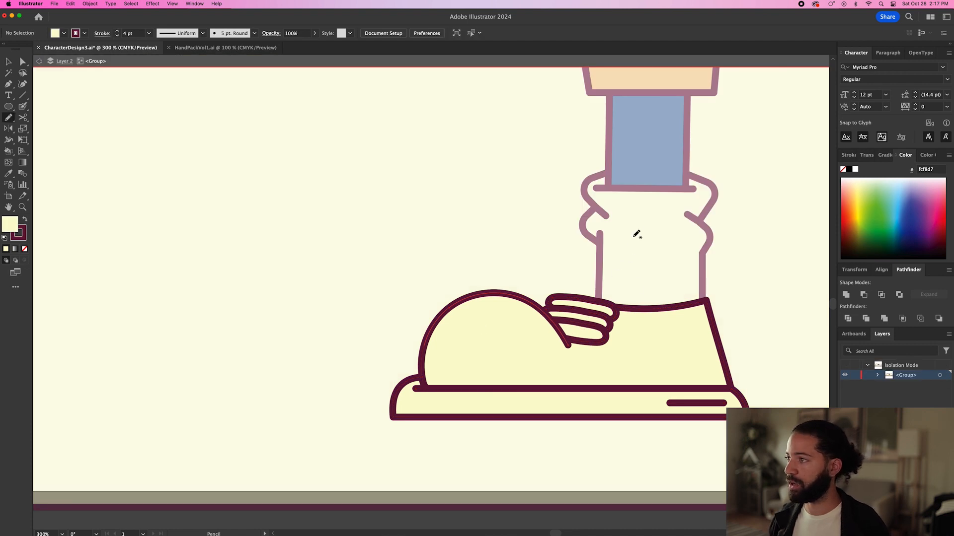
{"action": "scroll", "coordinate": [557, 305], "scroll_direction": "down", "scroll_amount": 1}
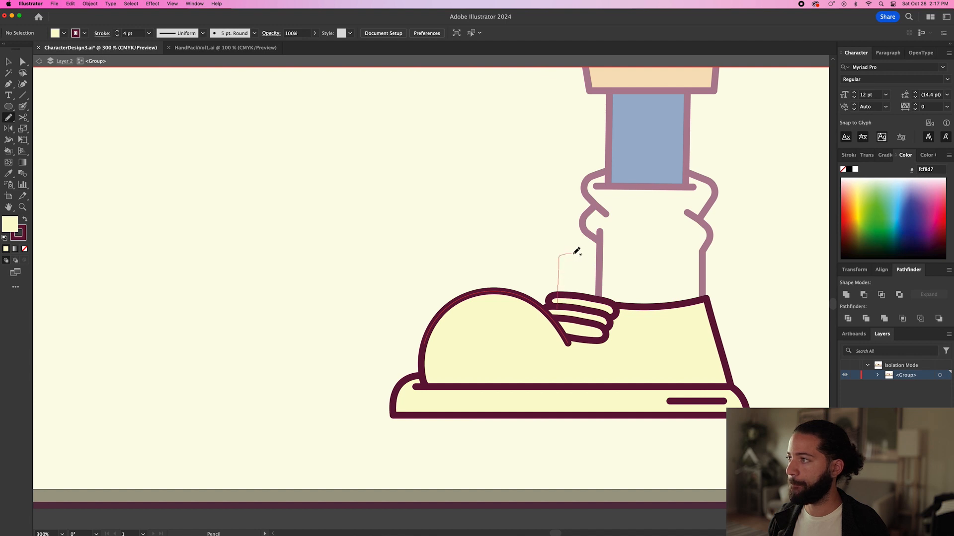
{"action": "left_click_drag", "start_coordinate": [617, 305], "coordinate": [563, 308]}
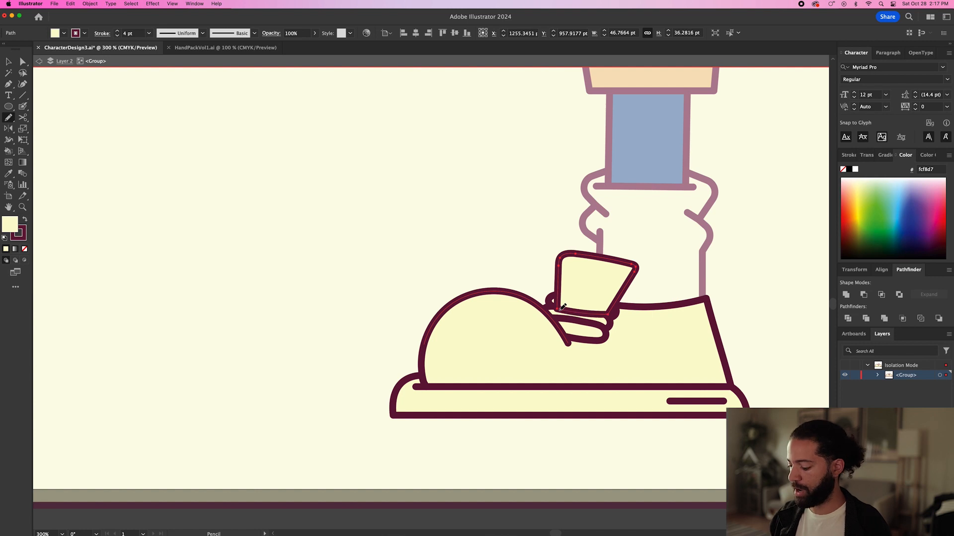
{"action": "key", "text": "super+bracketleft"}
{"action": "left_click_drag", "start_coordinate": [645, 275], "coordinate": [623, 318]}
Step: Draw a closed pull loop folded over the tongue's upper edge with the Pen, stepping inward at the fold on its heel side
{"action": "key", "text": "p"}
{"action": "key", "text": "super+equal"}
{"action": "key", "text": "super+equal"}
{"action": "left_click", "coordinate": [525, 338]}
{"action": "left_click", "coordinate": [538, 267]}
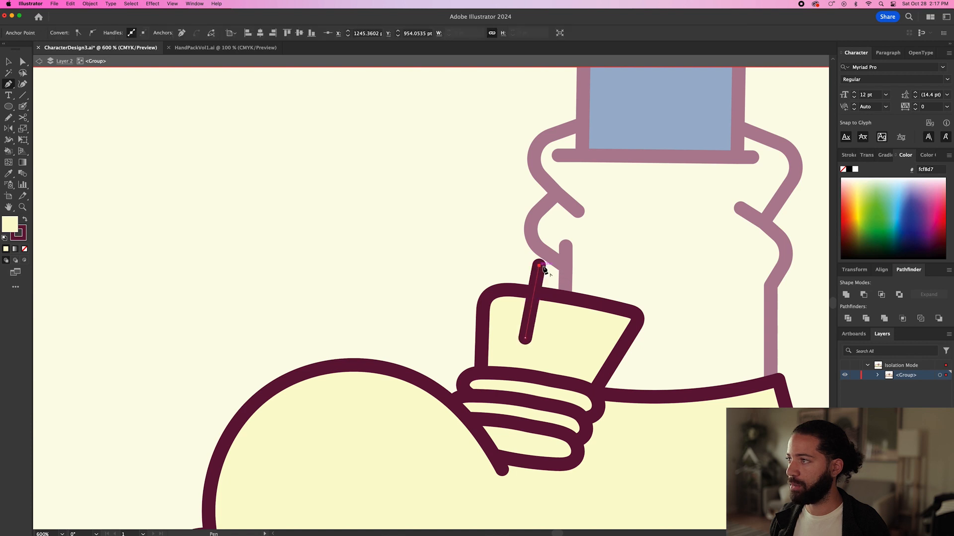
{"action": "left_click", "coordinate": [611, 273]}
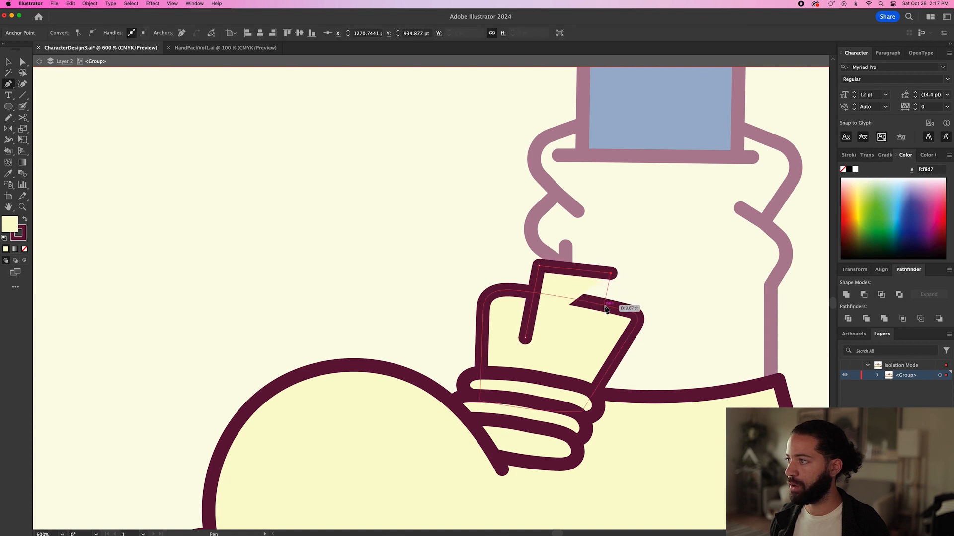
{"action": "left_click", "coordinate": [605, 309]}
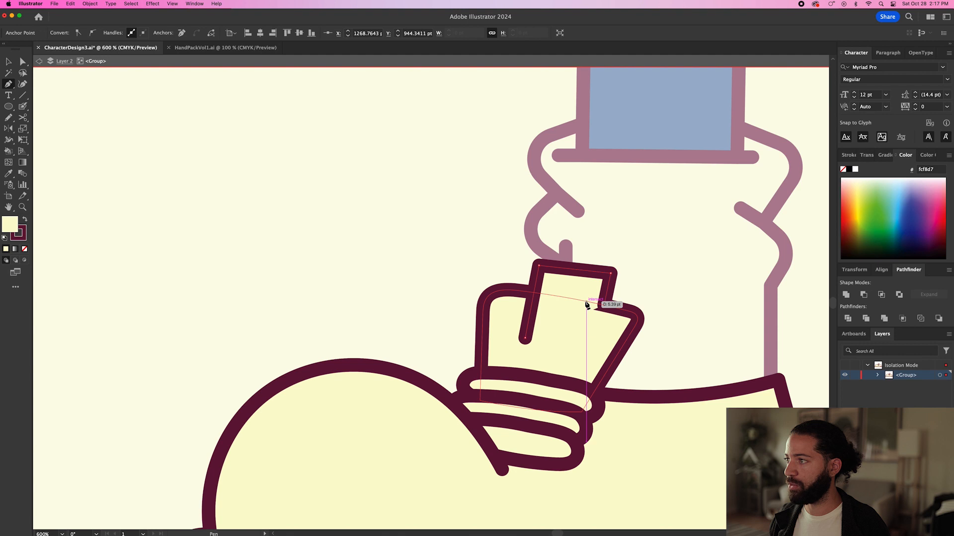
{"action": "left_click", "coordinate": [584, 301]}
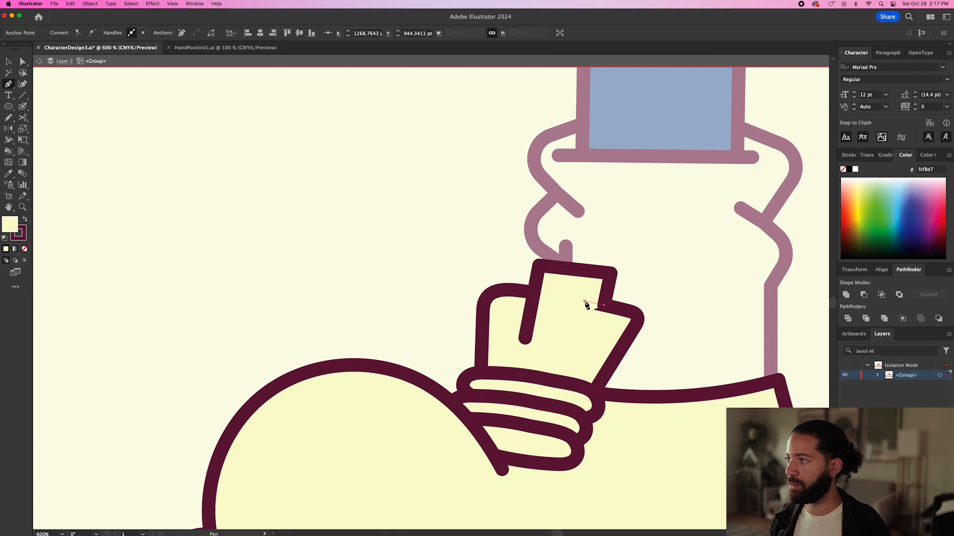
{"action": "left_click", "coordinate": [575, 351]}
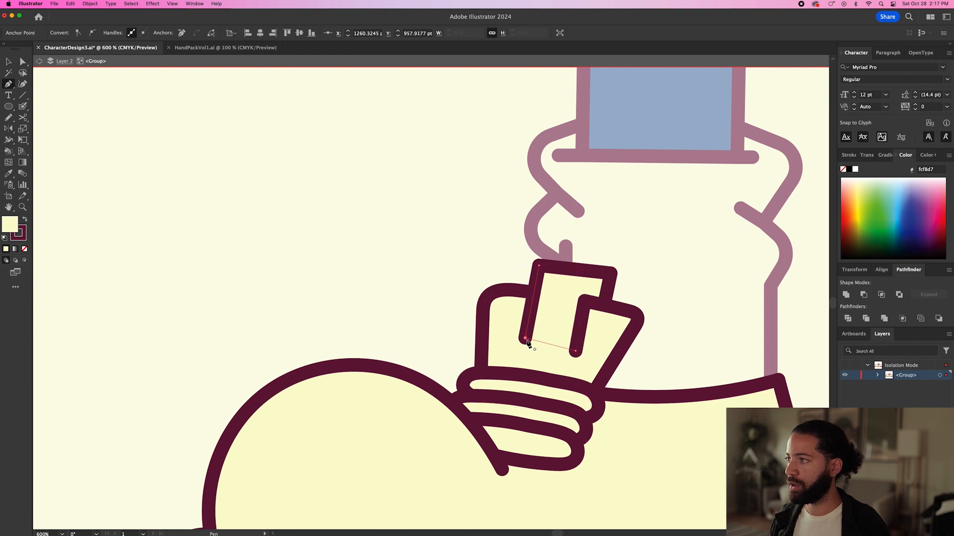
{"action": "left_click", "coordinate": [526, 339]}
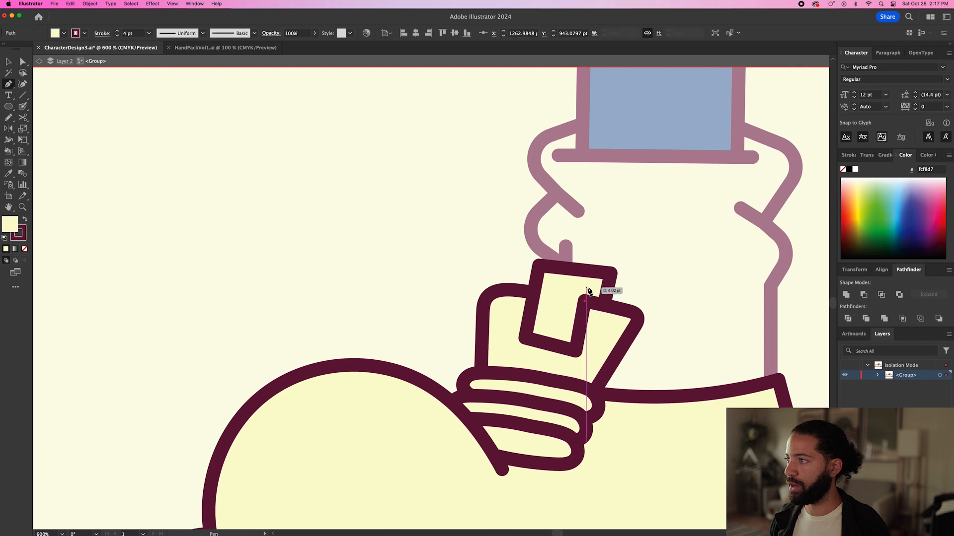
Step: Shorten the free inner end of the tongue's pull loop and round the fold's upper heel-side corner to about 5.2 pt
{"action": "key", "text": "a"}
{"action": "scroll", "coordinate": [586, 298], "scroll_direction": "up", "scroll_amount": 5}
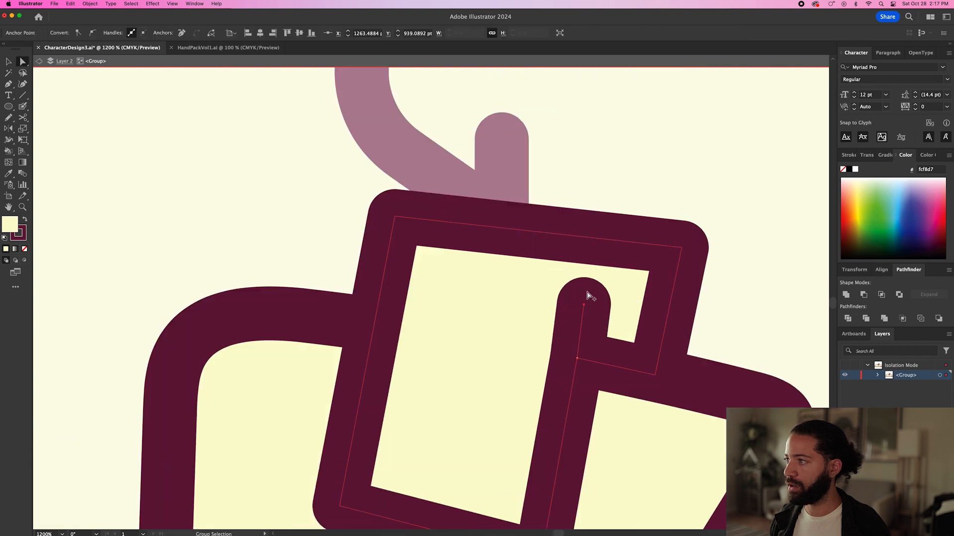
{"action": "left_click_drag", "start_coordinate": [584, 306], "coordinate": [583, 316]}
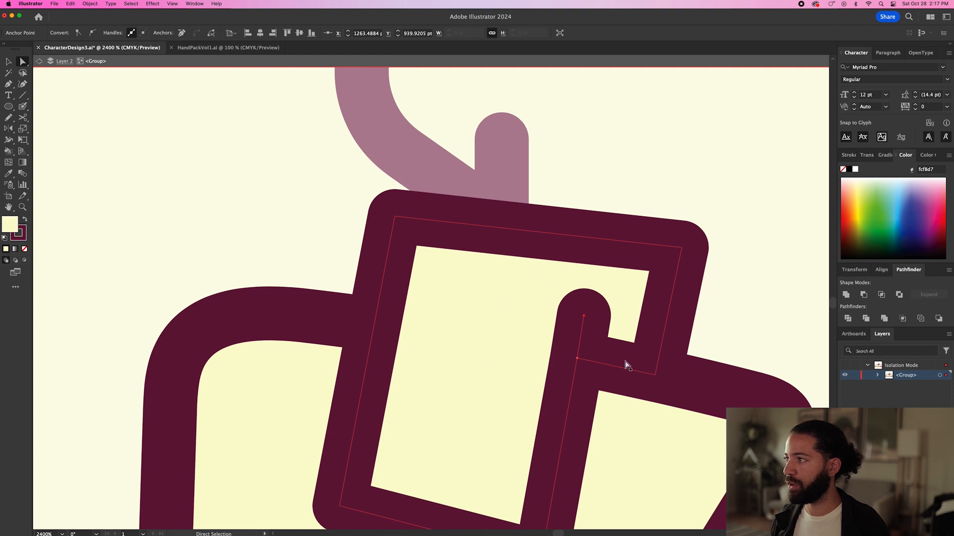
{"action": "left_click", "coordinate": [684, 249]}
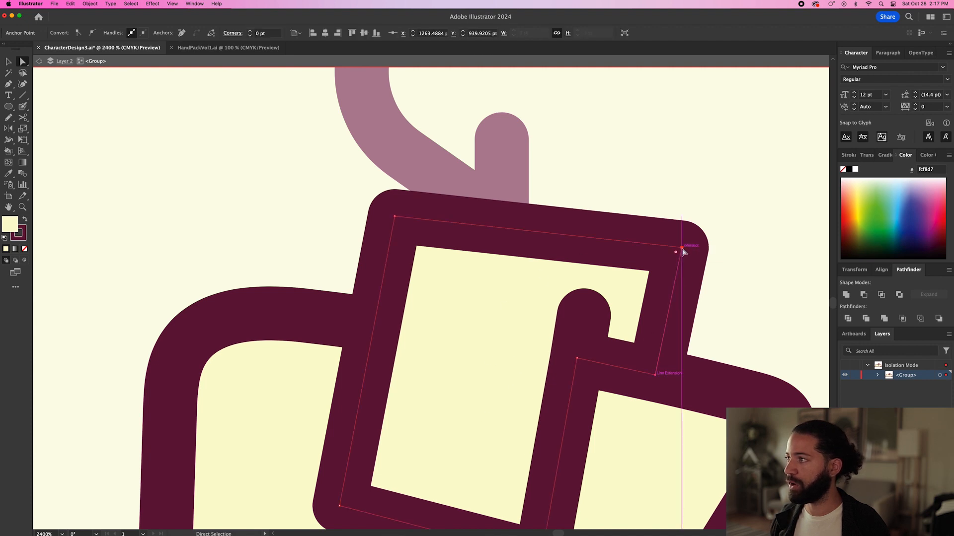
{"action": "left_click_drag", "start_coordinate": [675, 254], "coordinate": [602, 319]}
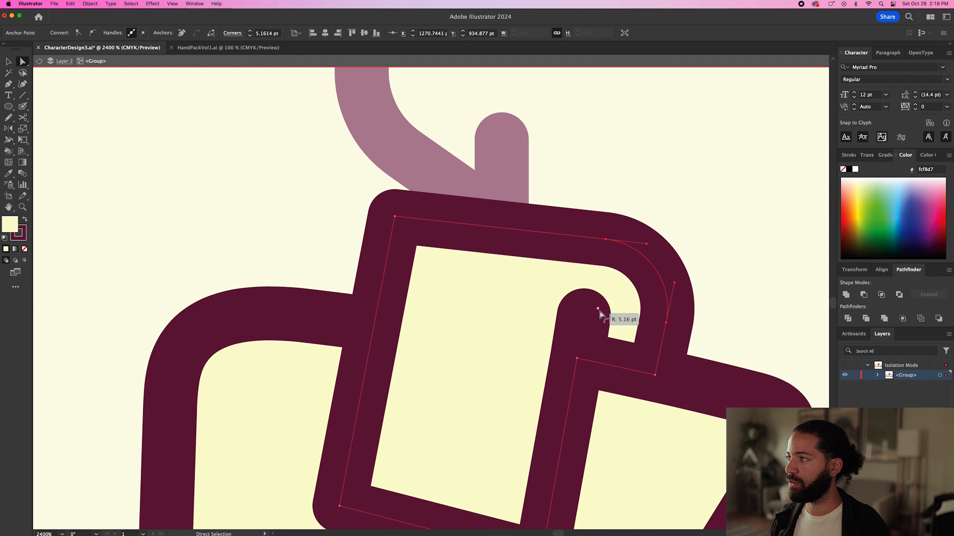
Step: Fill the pull loop with the leg's blue by sampling it with the Eyedropper, and deselect the loop
{"action": "key", "text": "super+minus"}
{"action": "key", "text": "super+minus"}
{"action": "key", "text": "super+minus"}
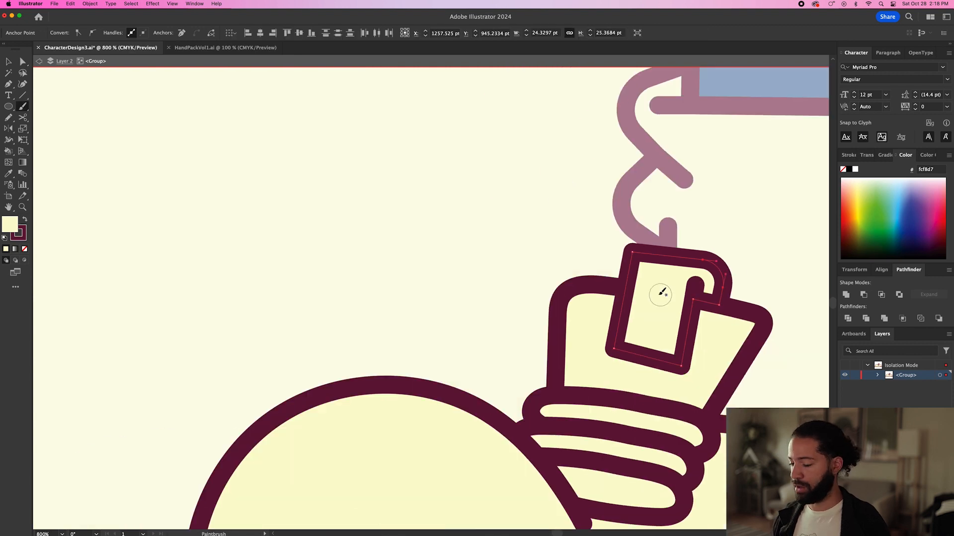
{"action": "key", "text": "v"}
{"action": "key", "text": "i"}
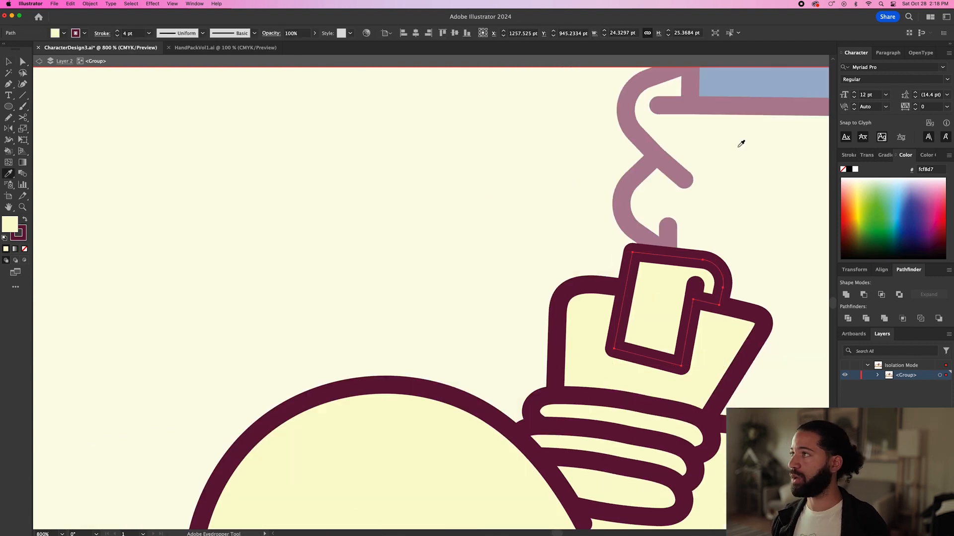
{"action": "left_click", "coordinate": [730, 83]}
{"action": "key", "text": "v"}
{"action": "left_click", "coordinate": [456, 211]}
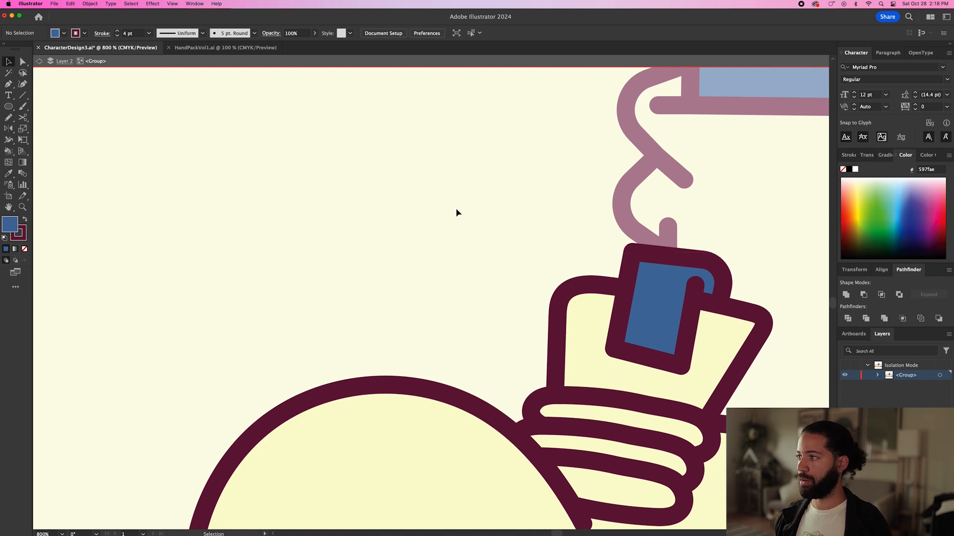
{"action": "key", "text": "super+minus"}
{"action": "key", "text": "super+minus"}
{"action": "key", "text": "super+minus"}
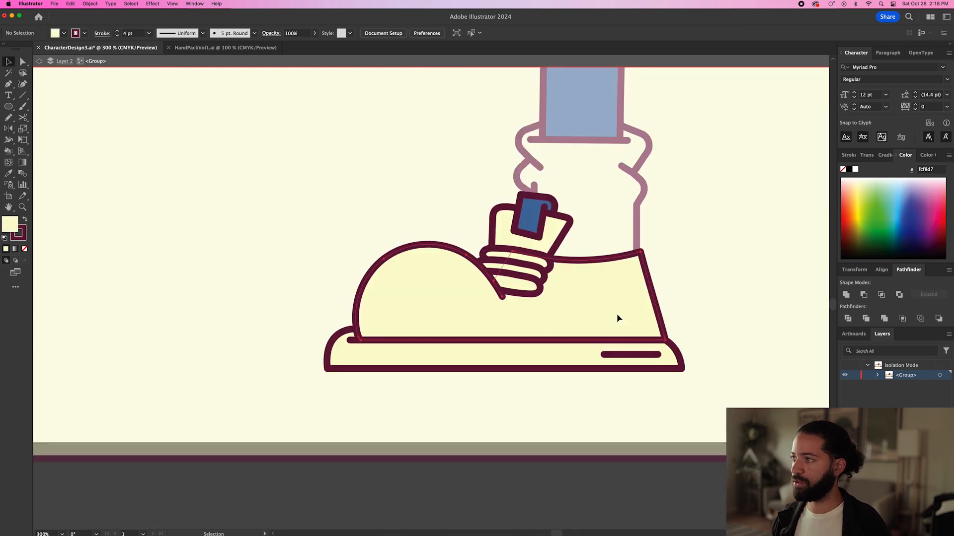
{"action": "left_click_drag", "start_coordinate": [616, 314], "coordinate": [623, 283]}
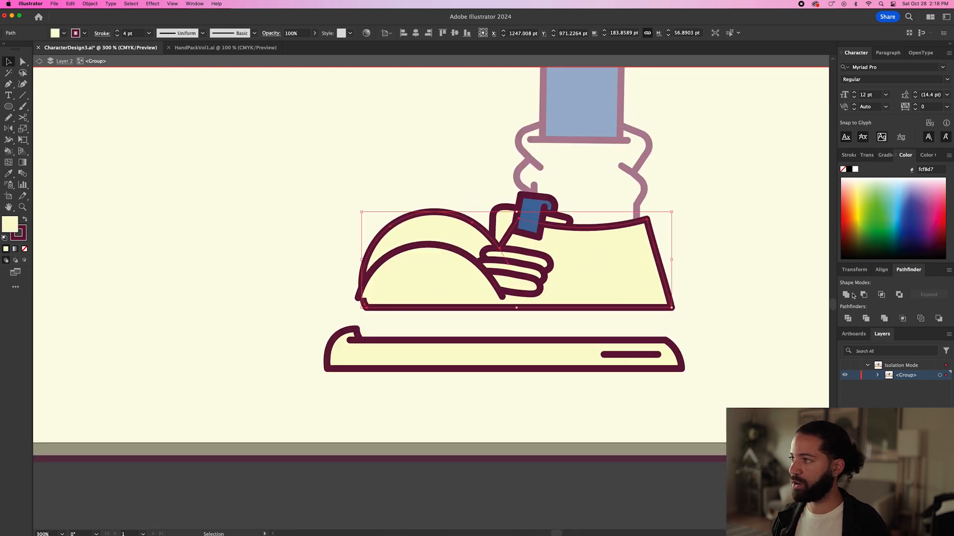
{"action": "key", "text": "super+z"}
Step: Draw a closed trim shape about 199 pt wide across the shoe's lower part with the Pencil, arching over the toe and heel and extending past the outline
{"action": "key", "text": "n"}
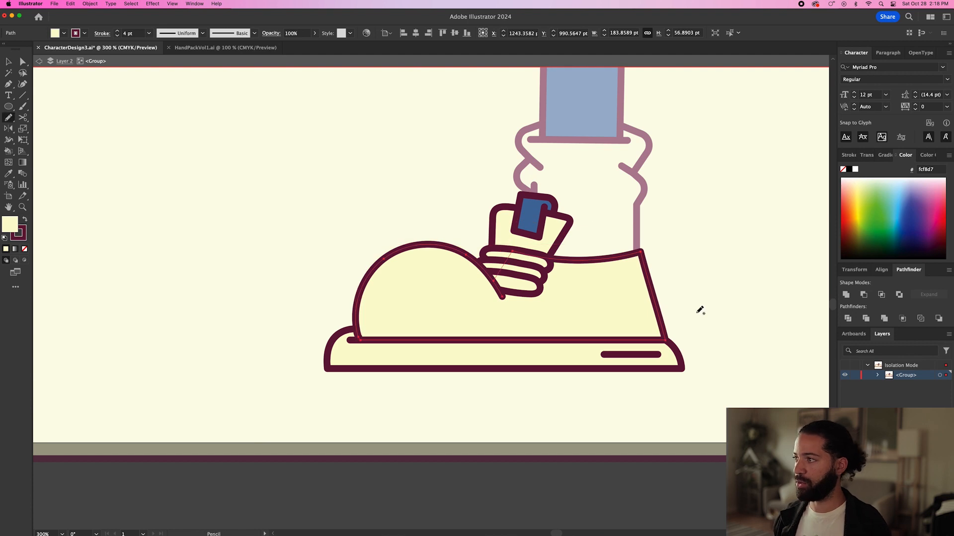
{"action": "key", "text": "super+minus"}
{"action": "key", "text": "super+minus"}
{"action": "key", "text": "super+minus"}
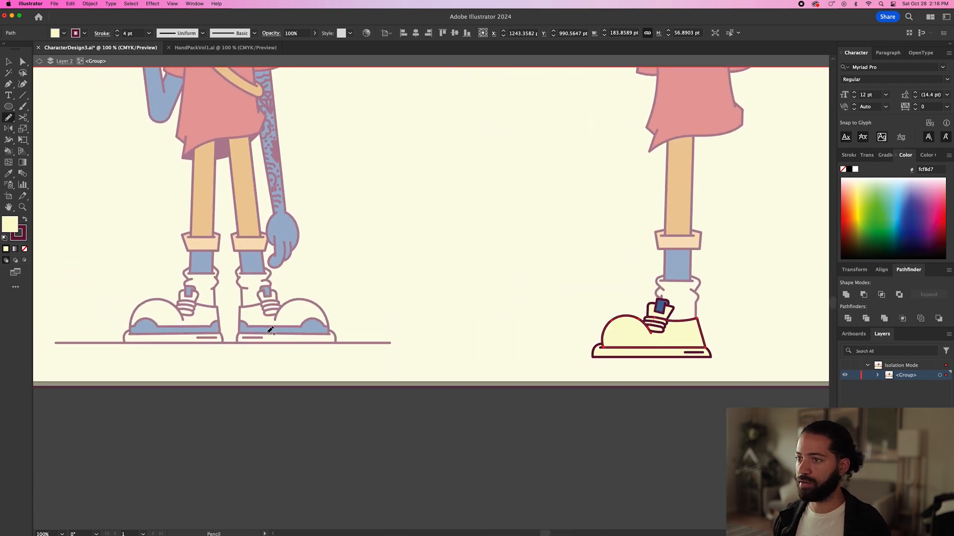
{"action": "scroll", "coordinate": [676, 347], "scroll_direction": "right", "scroll_amount": 10}
{"action": "key", "text": "super+plus"}
{"action": "key", "text": "super+plus"}
{"action": "key", "text": "super+plus"}
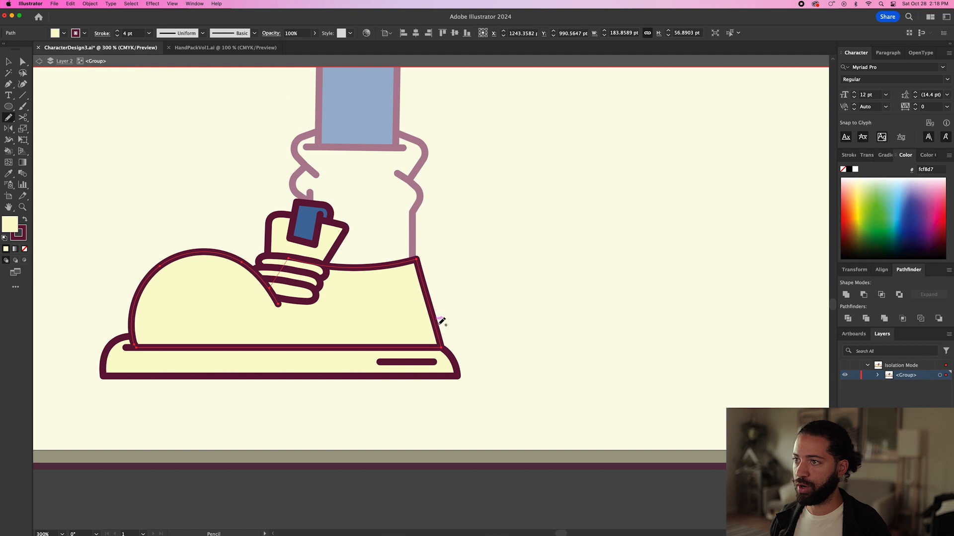
{"action": "left_click_drag", "start_coordinate": [359, 323], "coordinate": [571, 290]}
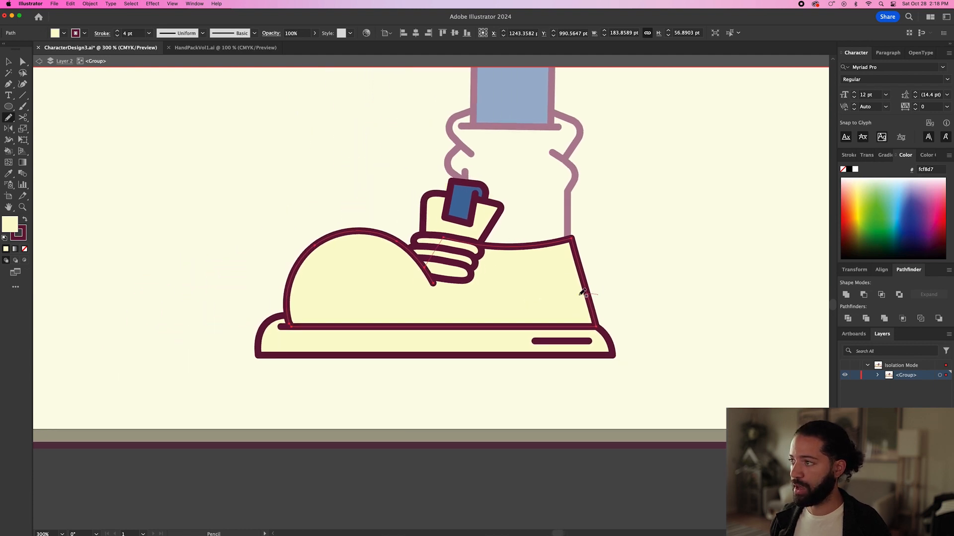
{"action": "left_click_drag", "start_coordinate": [565, 311], "coordinate": [562, 311]}
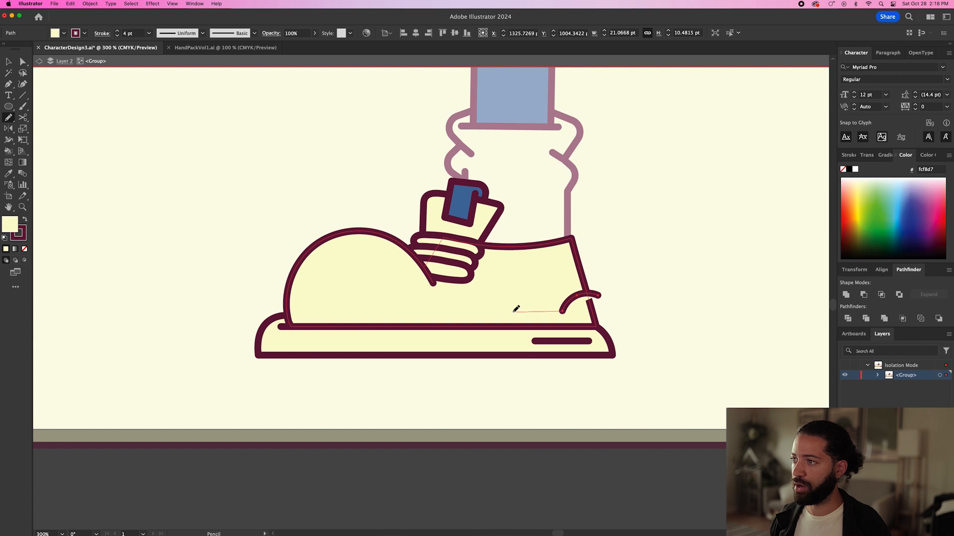
{"action": "left_click_drag", "start_coordinate": [366, 305], "coordinate": [363, 307]}
{"action": "left_click_drag", "start_coordinate": [364, 306], "coordinate": [549, 298]}
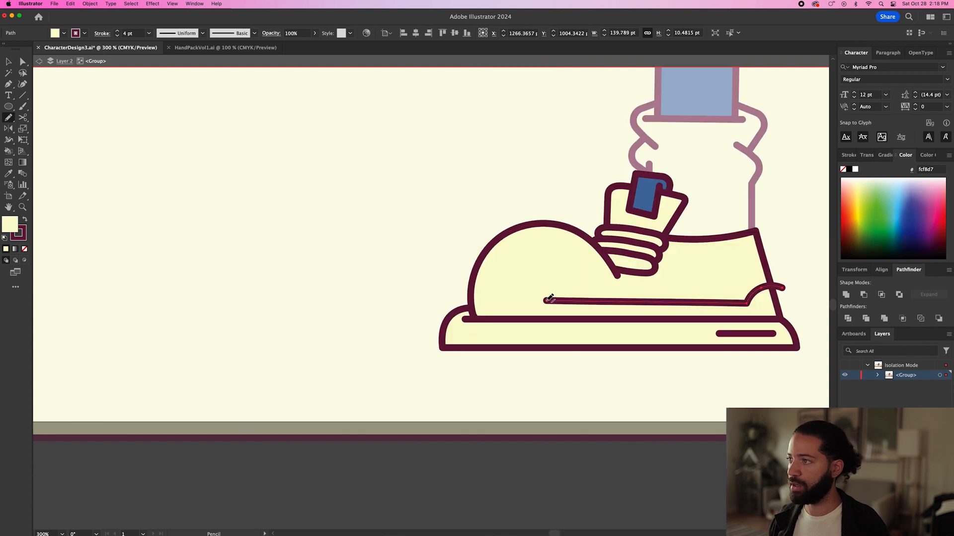
{"action": "mouse_move", "coordinate": [488, 297]}
{"action": "left_mouse_down"}
{"action": "mouse_move", "coordinate": [458, 301]}
{"action": "mouse_move", "coordinate": [471, 331]}
{"action": "mouse_move", "coordinate": [683, 371]}
{"action": "mouse_move", "coordinate": [787, 346]}
{"action": "mouse_move", "coordinate": [789, 286]}
{"action": "left_mouse_up"}
Step: Intersect a frontmost copy of the shoe body with the trim shape, cutting the trim to the shoe's outline
{"action": "key", "text": "v"}
{"action": "left_click", "coordinate": [750, 260]}
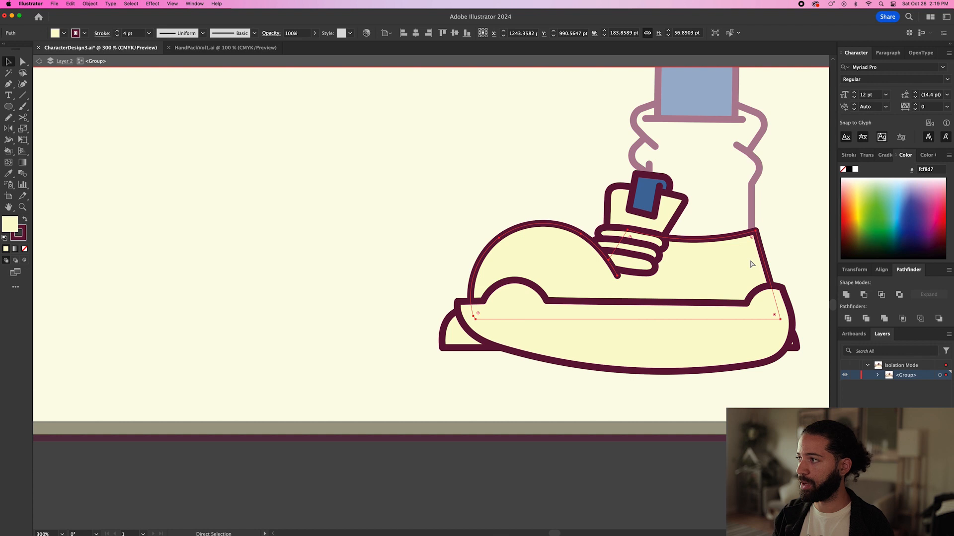
{"action": "key", "text": "super+shift+bracketright"}
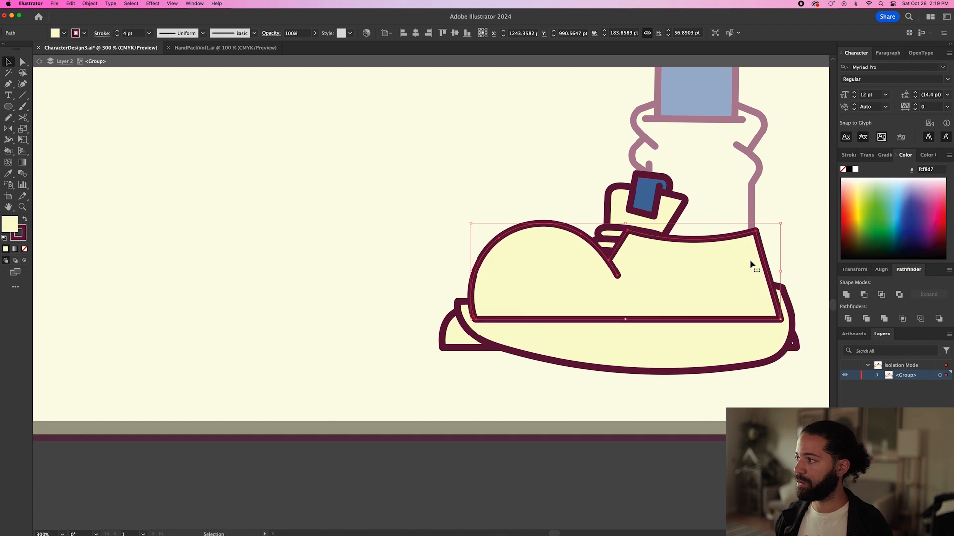
{"action": "left_click", "coordinate": [734, 349], "text": "shift"}
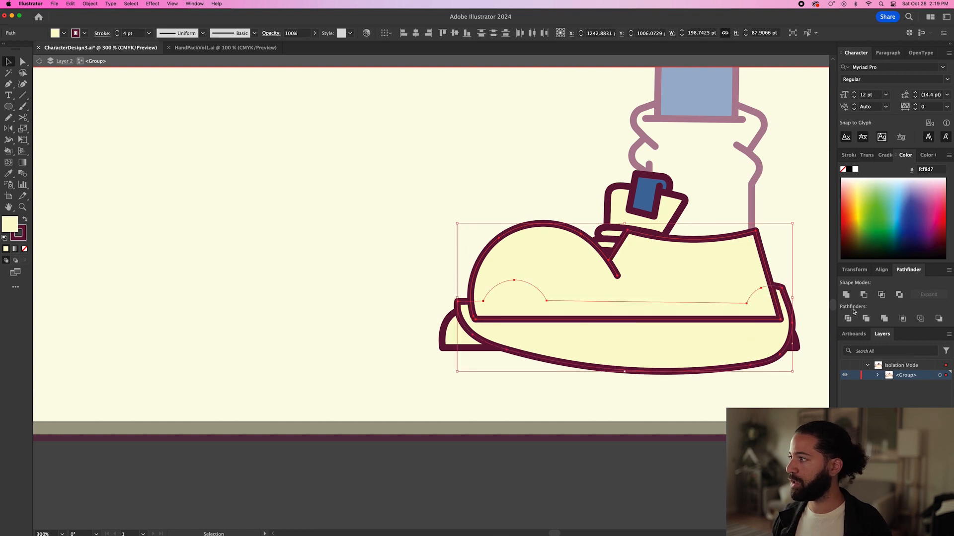
{"action": "left_click", "coordinate": [882, 295]}
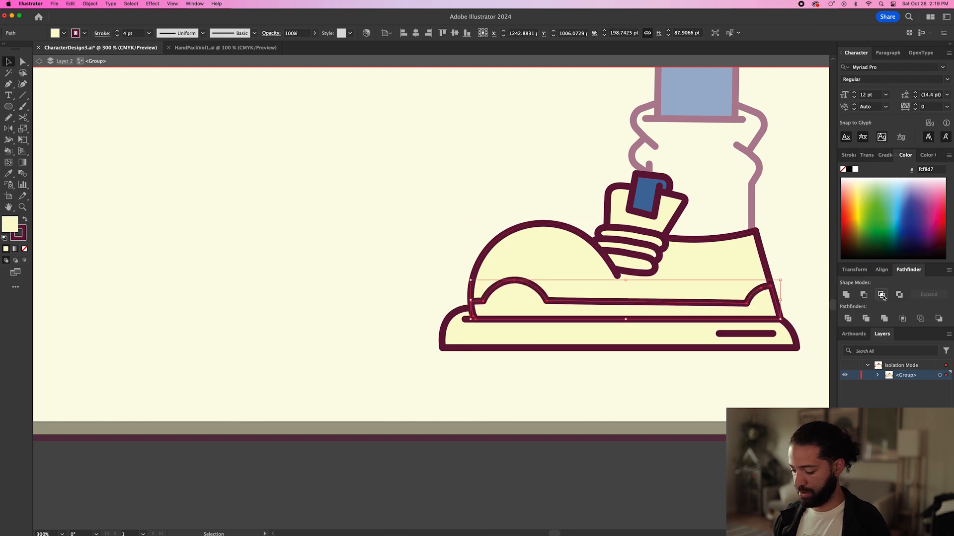
Step: Fill the trim band with the pull loop's blue using the Eyedropper, and leave the shoe group's isolation with the shoe in its place
{"action": "key", "text": "i"}
{"action": "left_click", "coordinate": [648, 188]}
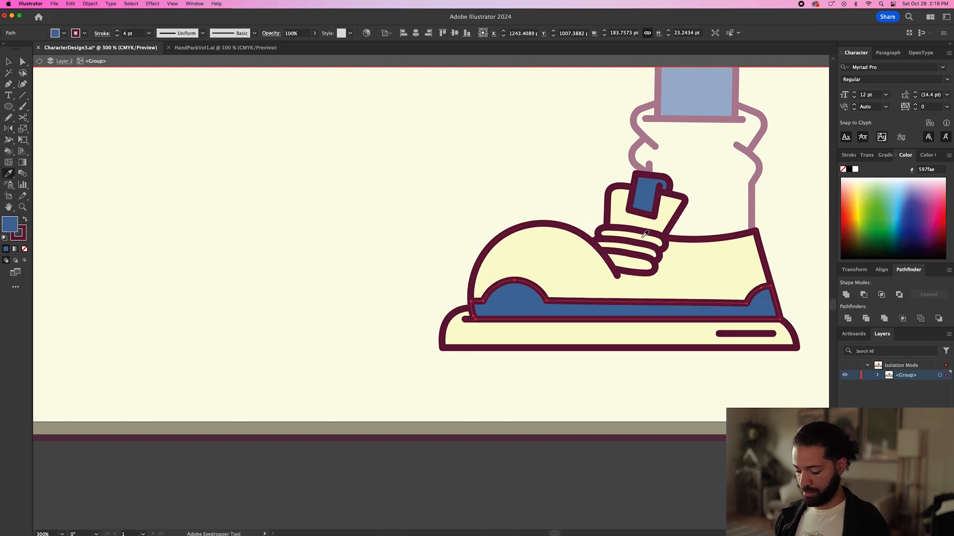
{"action": "key", "text": "v"}
{"action": "double_click", "coordinate": [368, 330]}
{"action": "key", "text": "super+minus"}
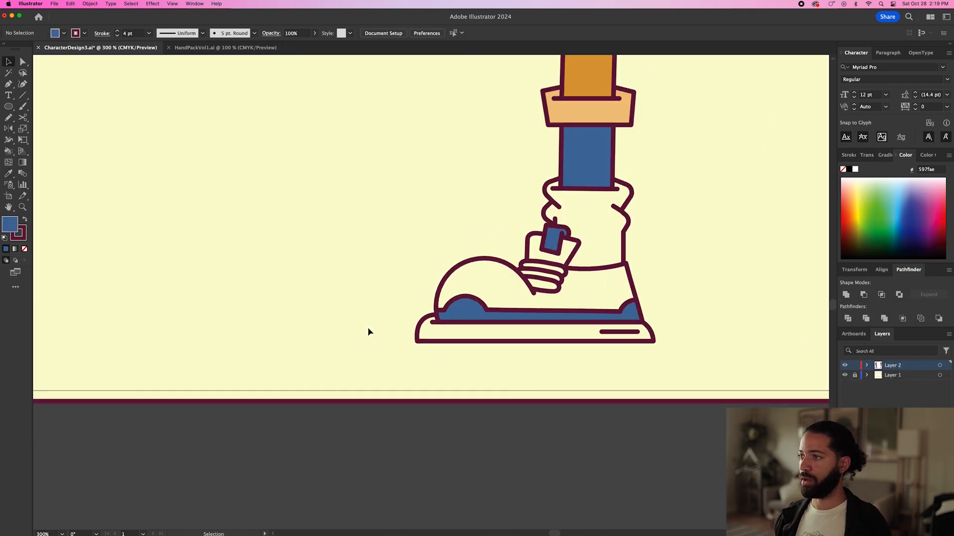
{"action": "left_click_drag", "start_coordinate": [554, 322], "coordinate": [392, 281]}
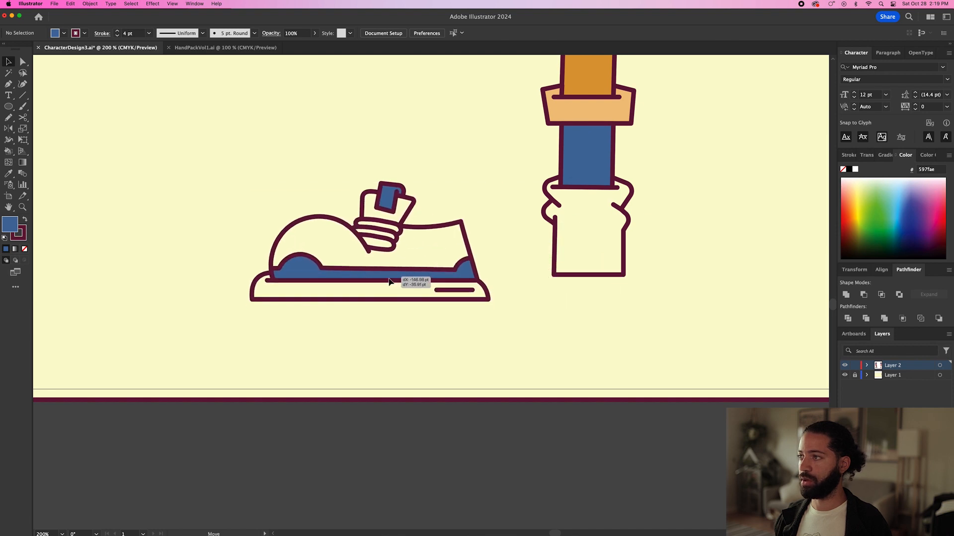
{"action": "key", "text": "super+z"}
Step: Draw a straight horizontal ground line about 652 pt long under the second character's shoe with the Pen
{"action": "key", "text": "super+minus"}
{"action": "key", "text": "super+minus"}
{"action": "key", "text": "super+minus"}
{"action": "key", "text": "p"}
{"action": "left_click", "coordinate": [394, 335]}
{"action": "left_click", "coordinate": [638, 333], "text": "shift"}
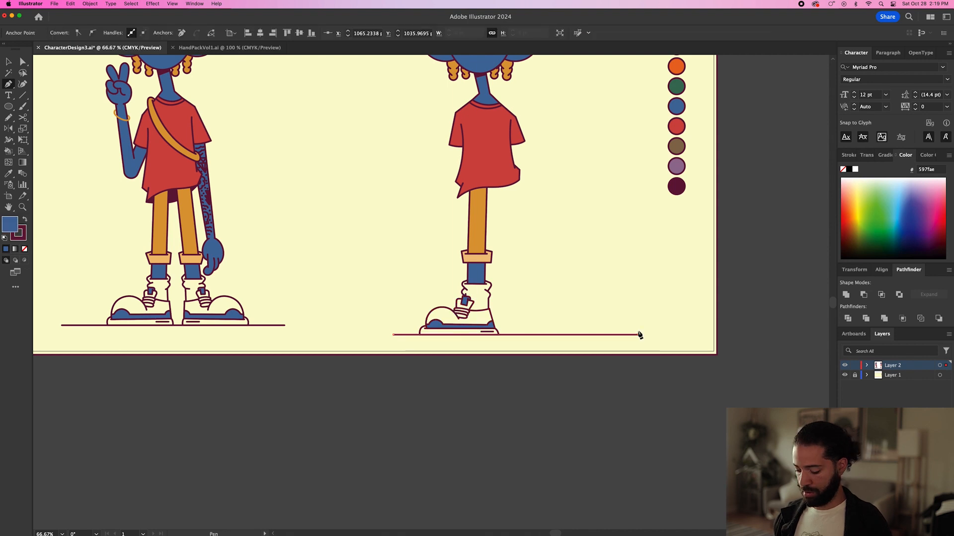
{"action": "key", "text": "v"}
{"action": "left_click", "coordinate": [642, 313]}
Step: Shorten the second character's leg by nudging its lower anchors, shoe and ground line up to the level of the first character's ground line
{"action": "scroll", "coordinate": [641, 312], "scroll_direction": "up", "scroll_amount": 1}
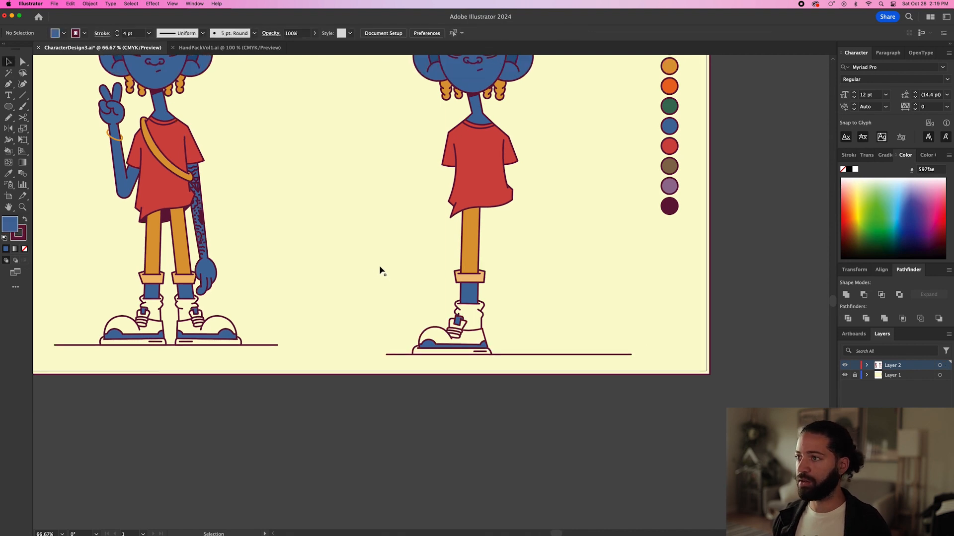
{"action": "key", "text": "a"}
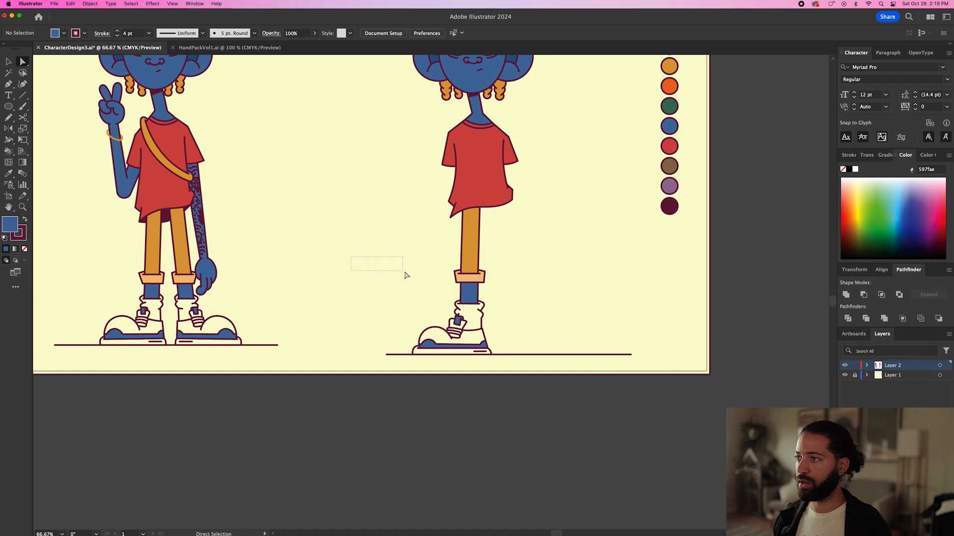
{"action": "left_click_drag", "start_coordinate": [592, 349], "coordinate": [653, 368]}
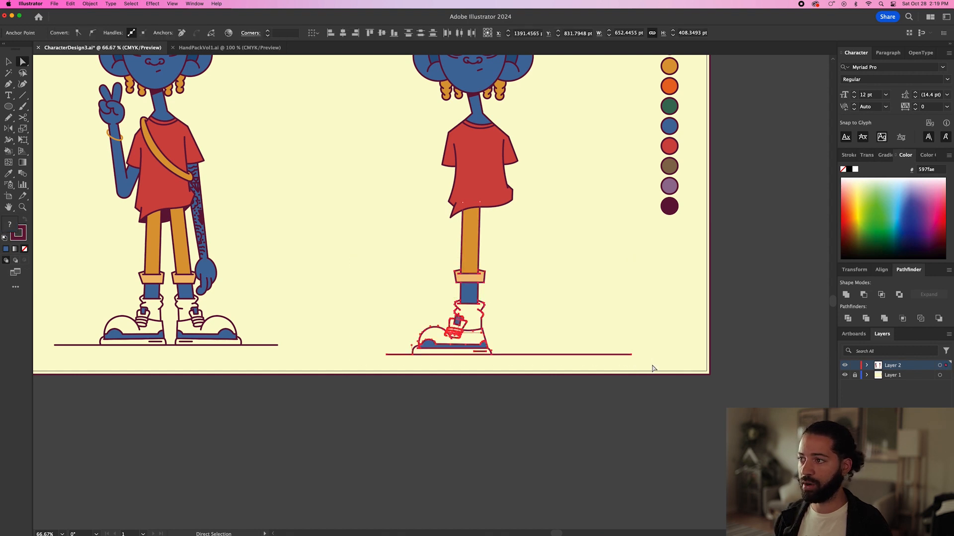
{"action": "key", "text": "Up"}
{"action": "key", "text": "Up"}
{"action": "key", "text": "Up"}
{"action": "key", "text": "Up"}
{"action": "key", "text": "Up"}
{"action": "key", "text": "Up"}
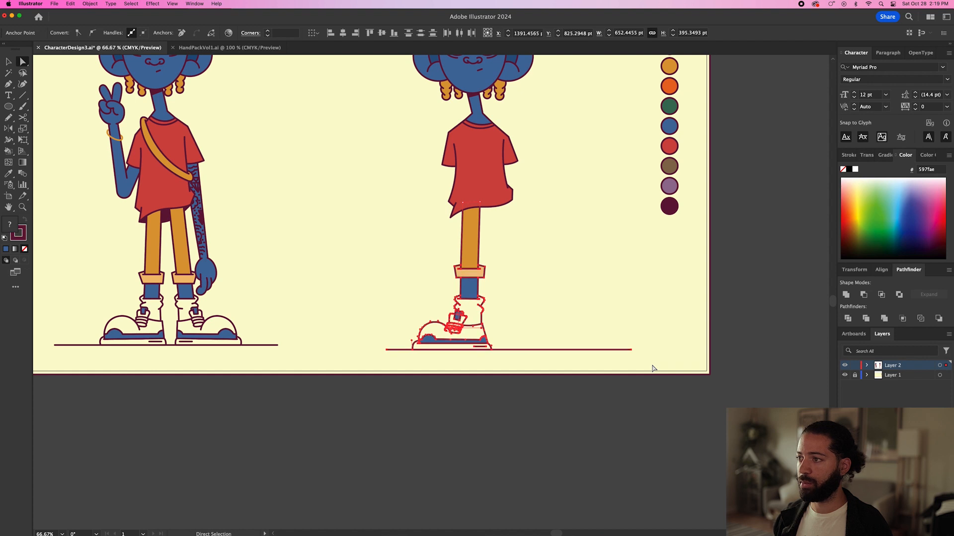
{"action": "left_click", "coordinate": [571, 288]}
Step: Duplicate the leg and shoe together about 216 pt horizontally, placing the copy on the heel side of the original
{"action": "key", "text": "v"}
{"action": "left_click", "coordinate": [484, 291]}
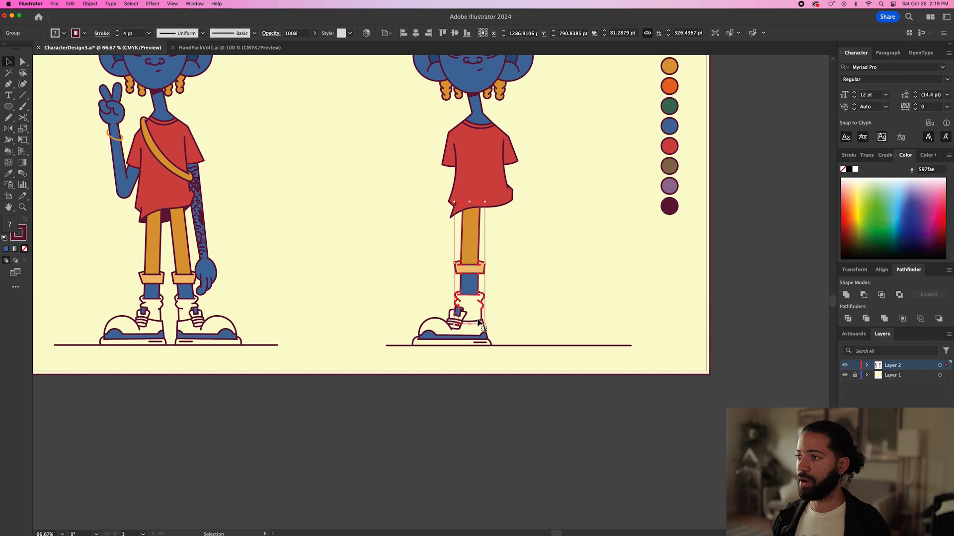
{"action": "left_click", "coordinate": [444, 333], "text": "shift"}
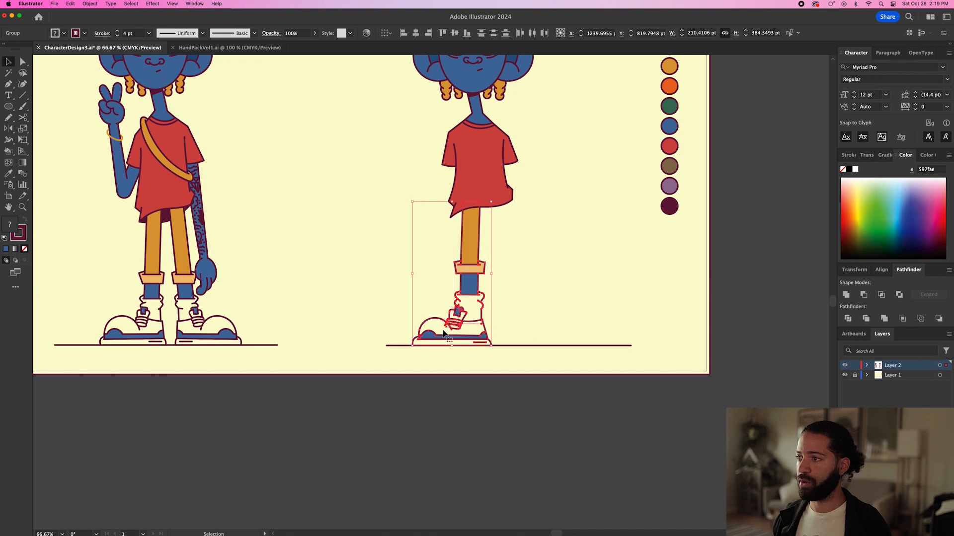
{"action": "left_click_drag", "start_coordinate": [439, 334], "coordinate": [521, 334]}
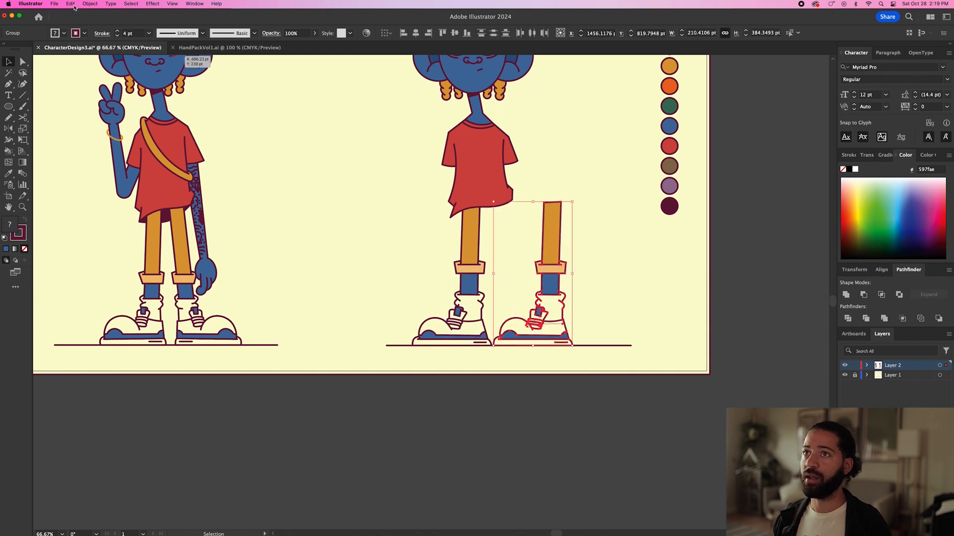
Step: Reflect the copied leg and shoe across the vertical axis so that the toe faces away from the original shoe
{"action": "left_click", "coordinate": [90, 4]}
{"action": "mouse_move", "coordinate": [105, 15]}
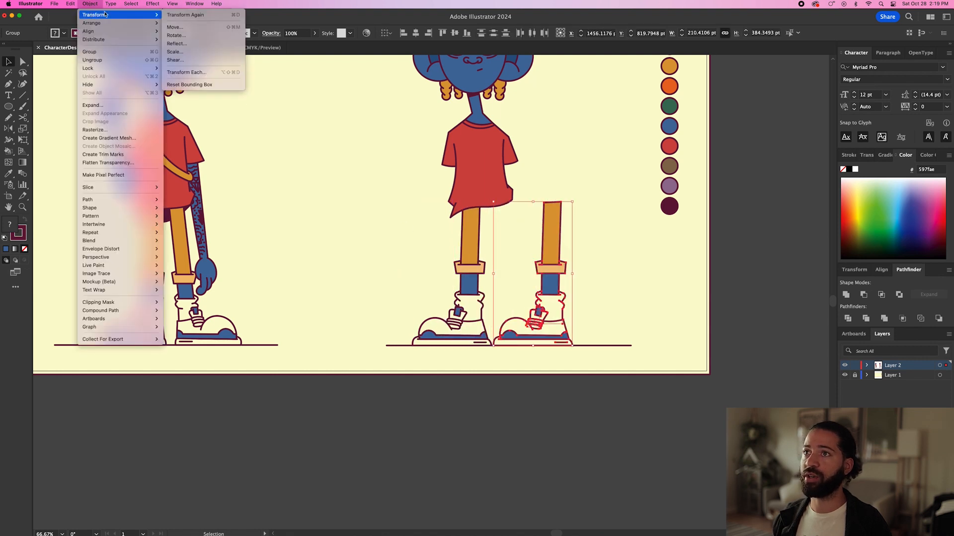
{"action": "left_click", "coordinate": [175, 44]}
{"action": "left_click", "coordinate": [476, 228]}
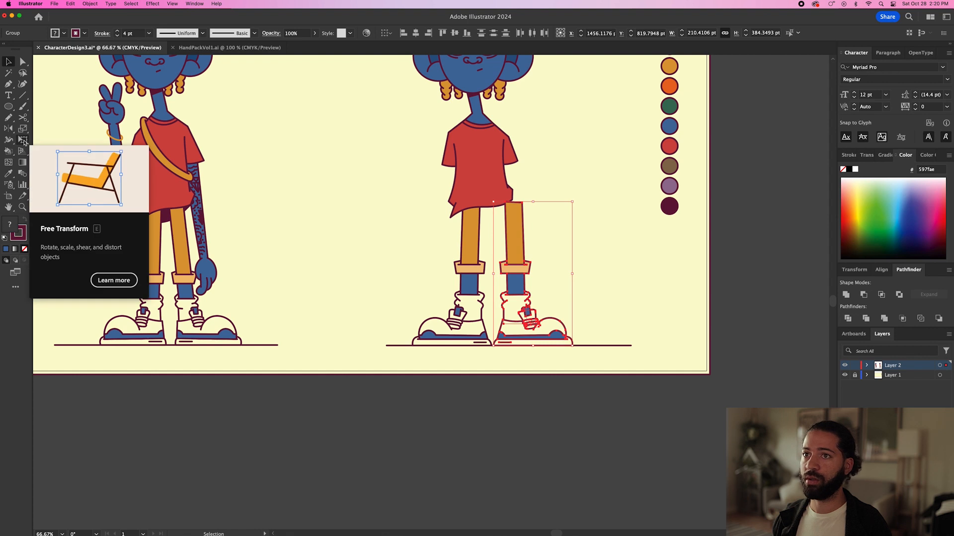
Step: Shear the mirrored leg with Free Transform, bringing its upper end under the shirt and its shoe slightly farther from the other shoe
{"action": "left_click", "coordinate": [23, 141]}
{"action": "left_click_drag", "start_coordinate": [533, 203], "coordinate": [514, 204]}
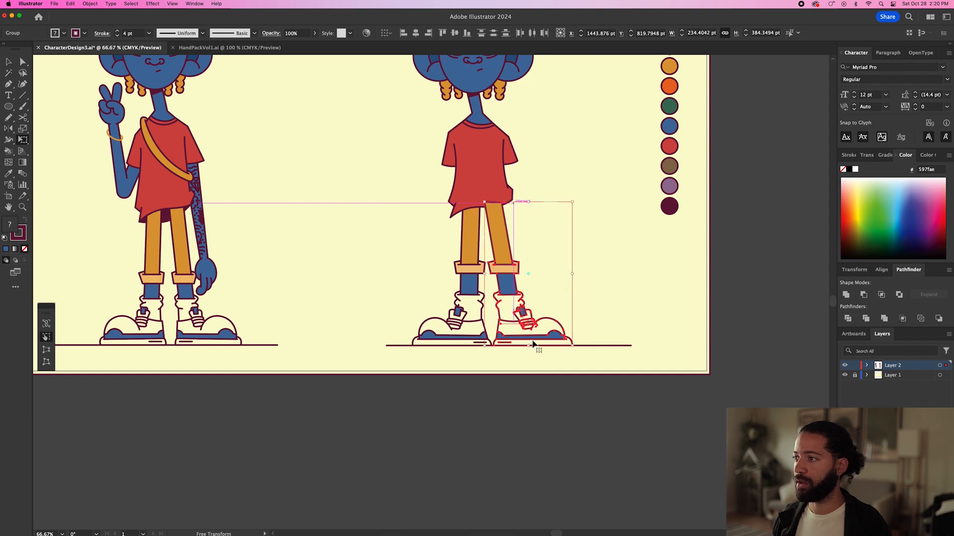
{"action": "left_click_drag", "start_coordinate": [530, 346], "coordinate": [538, 346]}
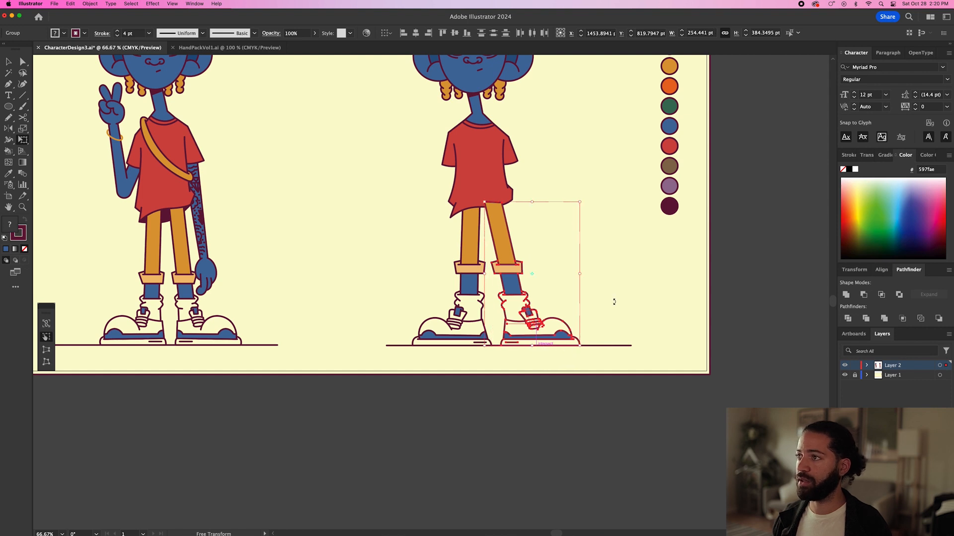
{"action": "key", "text": "v"}
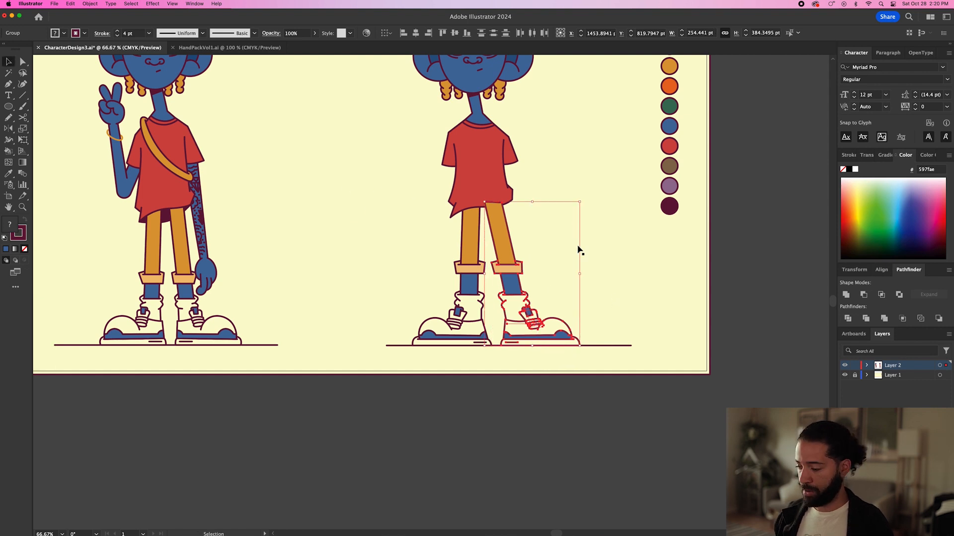
Step: Draw a closed curved shape with the Pen tool beneath the second character's shirt hem for the shirt's inner back
{"action": "left_click", "coordinate": [546, 237]}
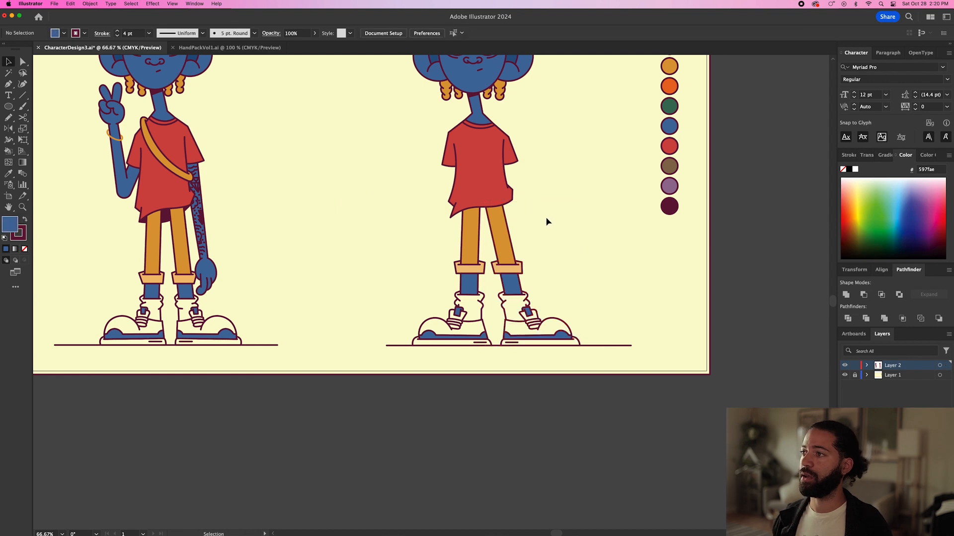
{"action": "key", "text": "n"}
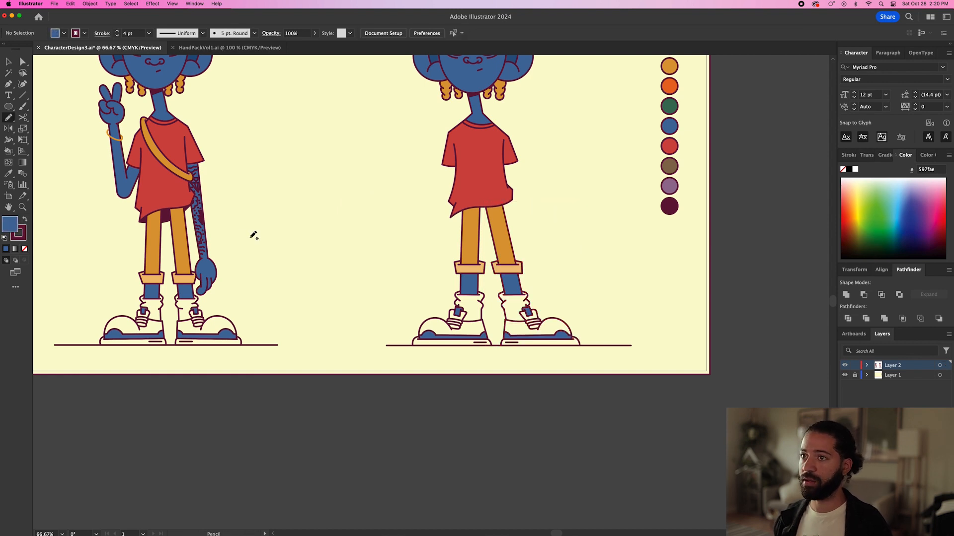
{"action": "key", "text": "p"}
{"action": "left_click", "coordinate": [450, 218]}
{"action": "left_click_drag", "start_coordinate": [483, 217], "coordinate": [510, 212]}
{"action": "left_click", "coordinate": [512, 201]}
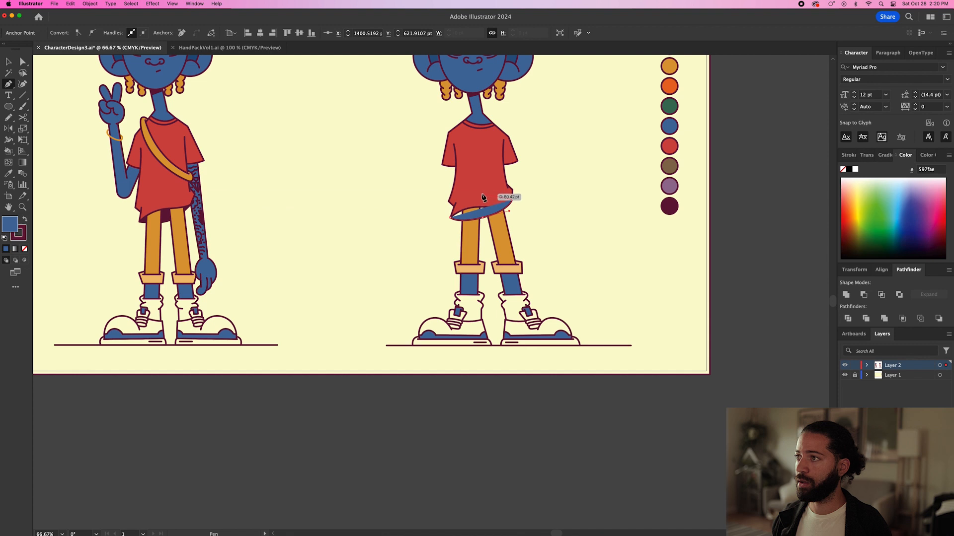
{"action": "left_click", "coordinate": [451, 217]}
Step: Color the hem shape with the palette's dark maroon swatch and send it behind the shirt and legs
{"action": "key", "text": "i"}
{"action": "left_click", "coordinate": [669, 208]}
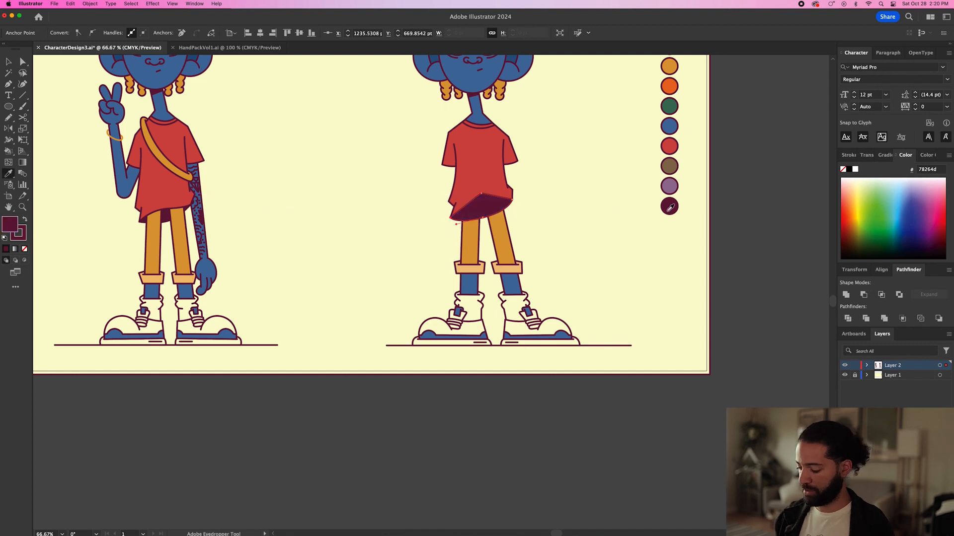
{"action": "key", "text": "super+bracketleft"}
{"action": "key", "text": "v"}
{"action": "left_click", "coordinate": [555, 214]}
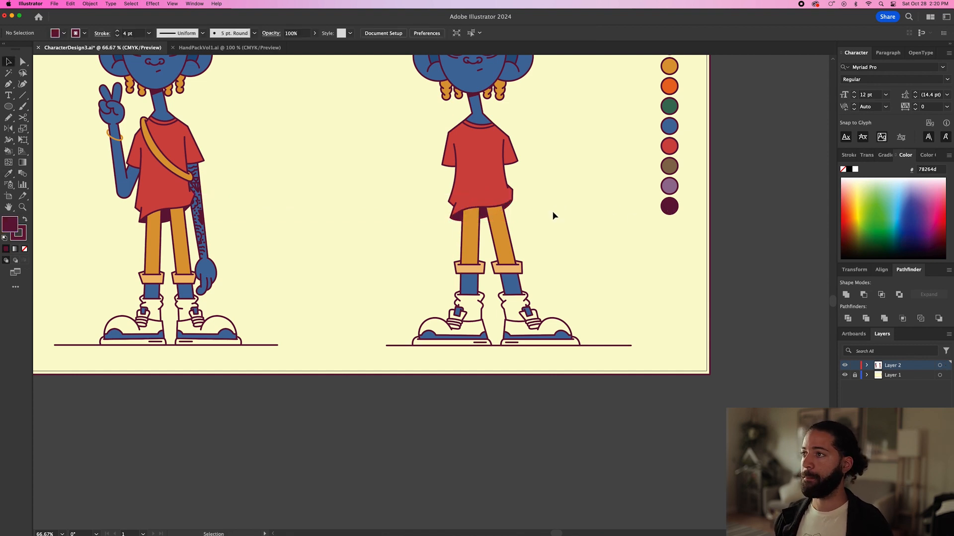
Step: Draw a raised, V-shaped bent arm from the second character's sleeve with the Pen tool, using the palette's blue fill and maroon outline
{"action": "key", "text": "super+minus"}
{"action": "left_click_drag", "start_coordinate": [571, 213], "coordinate": [583, 260]}
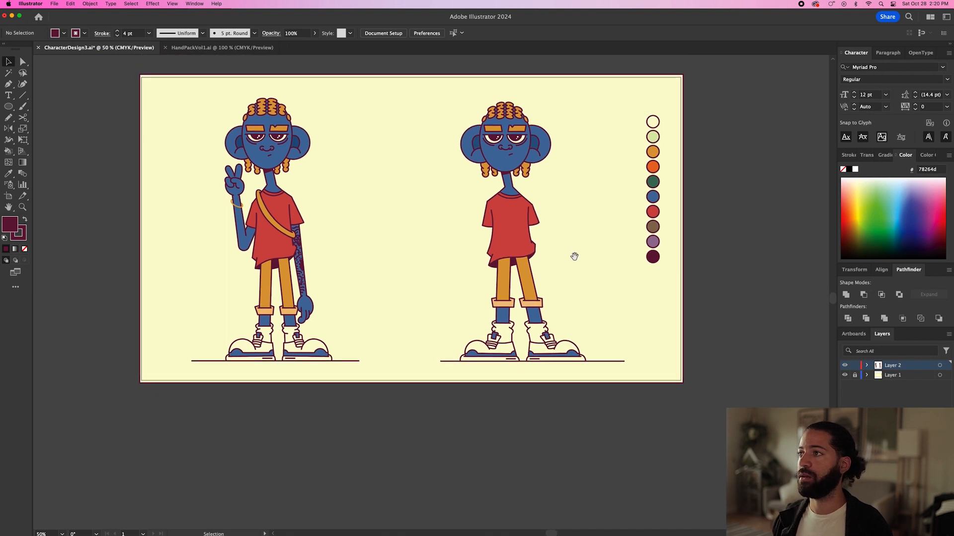
{"action": "key", "text": "p"}
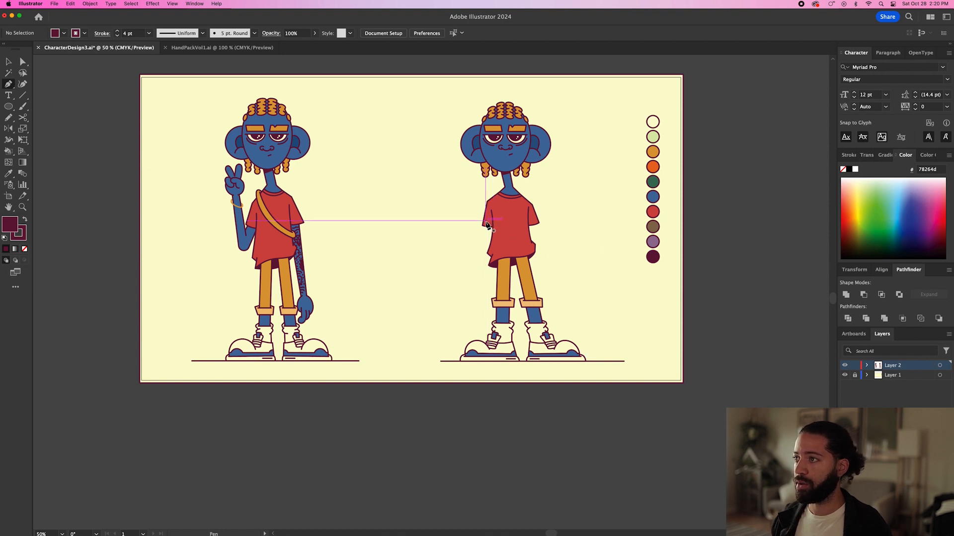
{"action": "scroll", "coordinate": [486, 225], "scroll_direction": "up", "scroll_amount": 5}
{"action": "scroll", "coordinate": [486, 224], "scroll_direction": "down", "scroll_amount": 4}
{"action": "key", "text": "i"}
{"action": "left_click", "coordinate": [709, 188]}
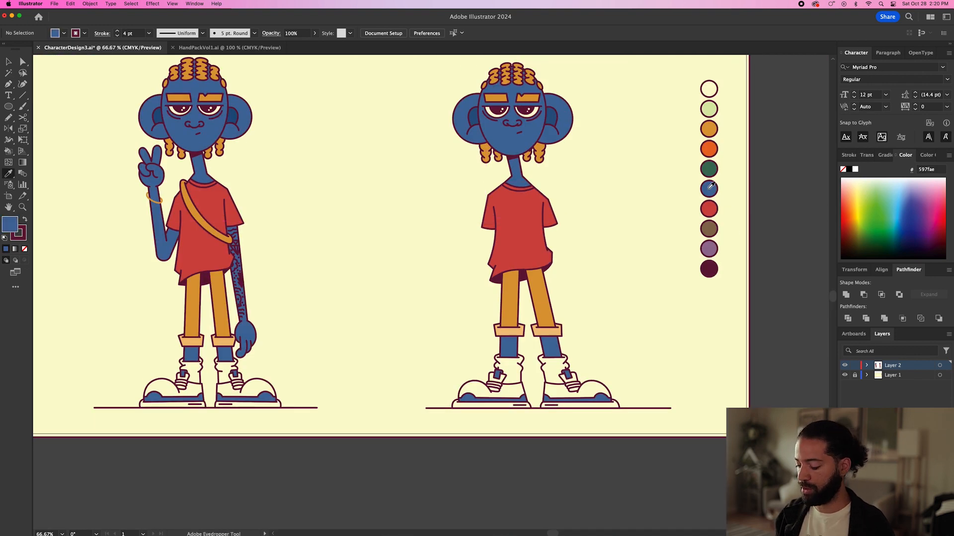
{"action": "key", "text": "p"}
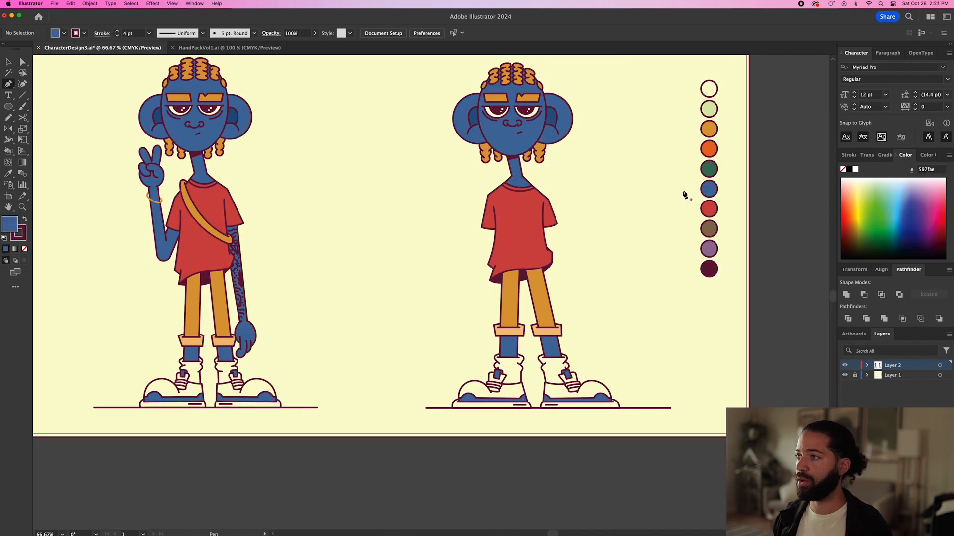
{"action": "left_click", "coordinate": [486, 226]}
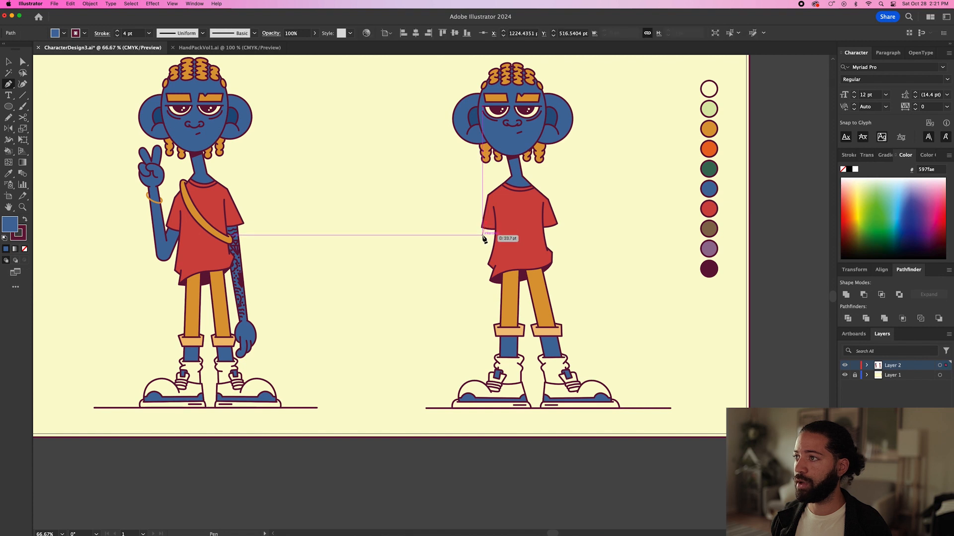
{"action": "left_click", "coordinate": [482, 237]}
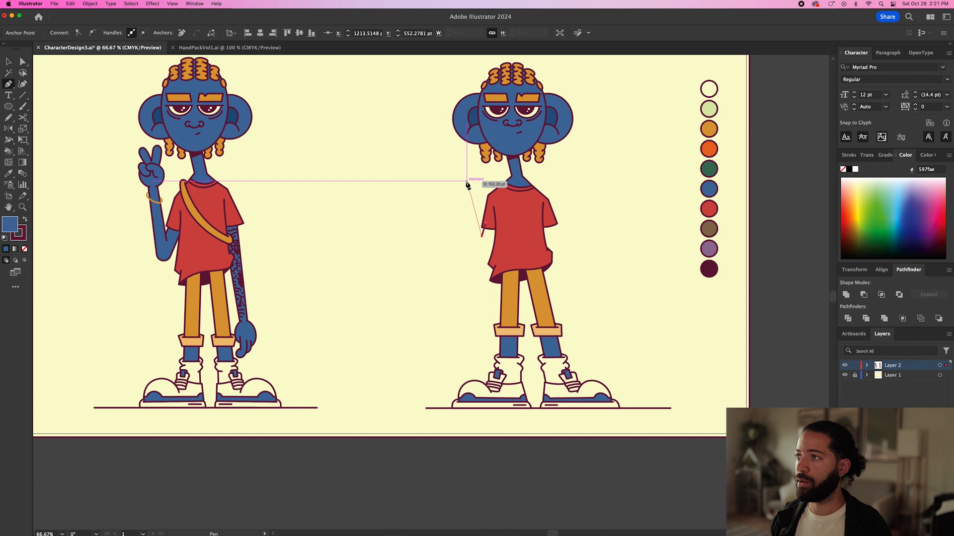
{"action": "left_click", "coordinate": [467, 182]}
{"action": "left_click", "coordinate": [457, 181]}
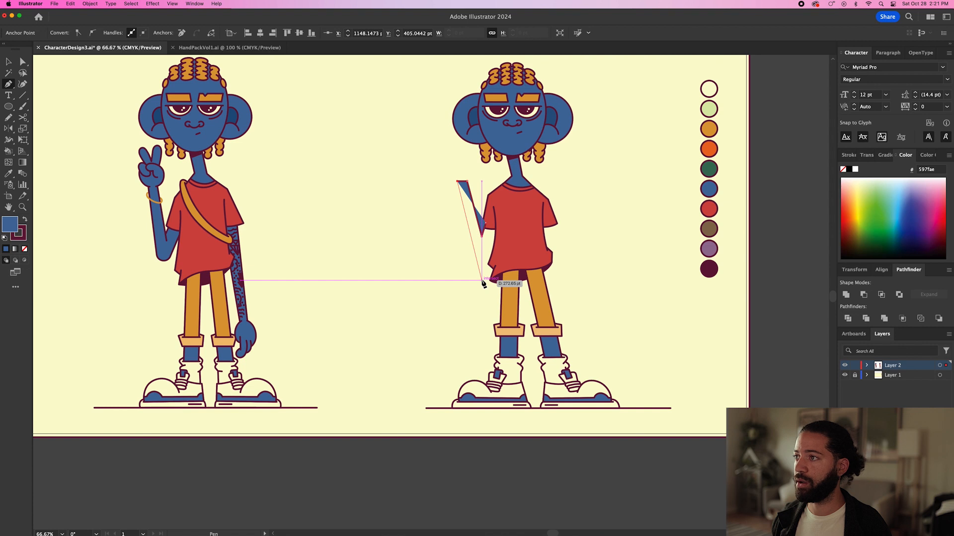
{"action": "left_click", "coordinate": [482, 281]}
{"action": "left_click", "coordinate": [501, 230]}
{"action": "left_click", "coordinate": [487, 227]}
{"action": "left_click", "coordinate": [482, 234]}
Step: Shift the arm's outer and inner elbow anchors away from the torso and round the outer elbow by about 19 pt
{"action": "key", "text": "a"}
{"action": "key", "text": "super+1"}
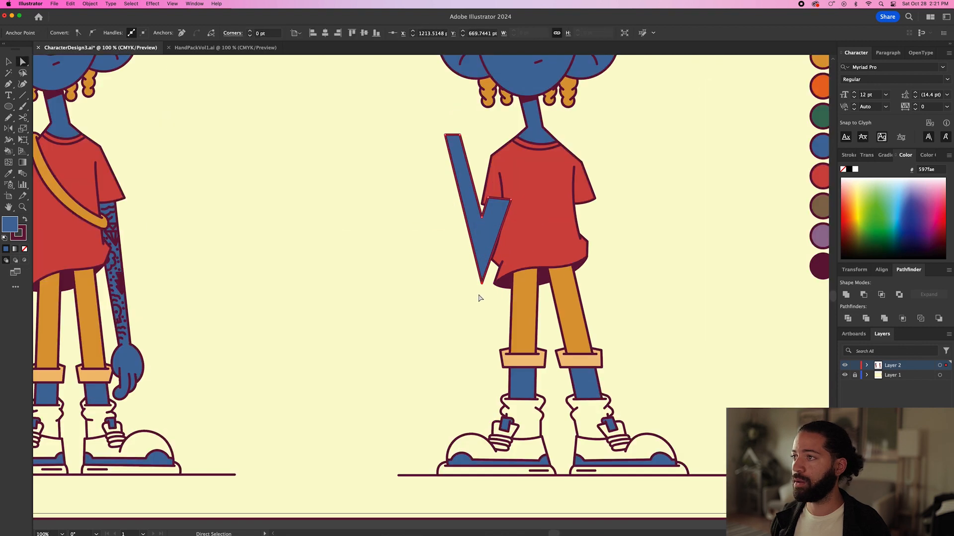
{"action": "left_click_drag", "start_coordinate": [484, 288], "coordinate": [474, 288]}
{"action": "left_click_drag", "start_coordinate": [484, 220], "coordinate": [480, 219]}
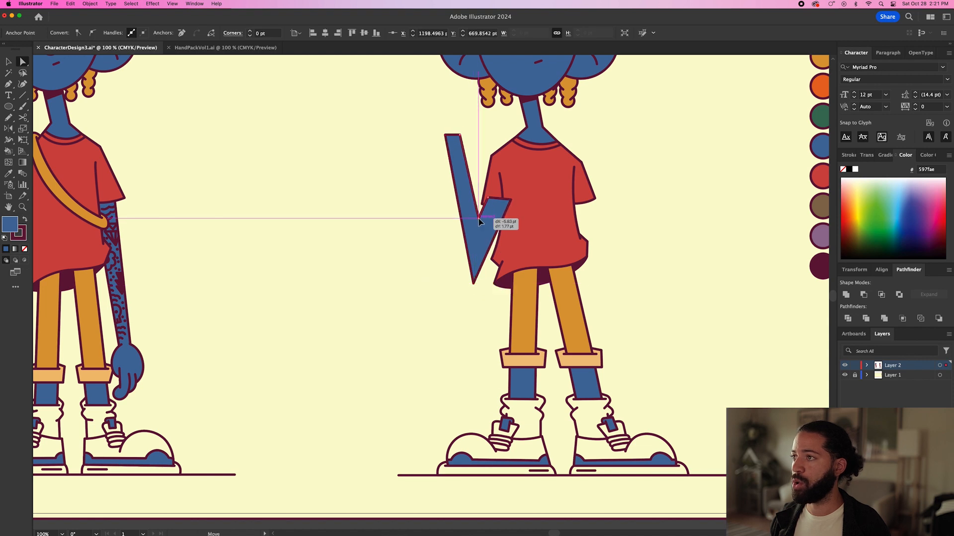
{"action": "left_click", "coordinate": [475, 287]}
{"action": "left_click", "coordinate": [474, 284]}
{"action": "left_click_drag", "start_coordinate": [475, 277], "coordinate": [478, 251]}
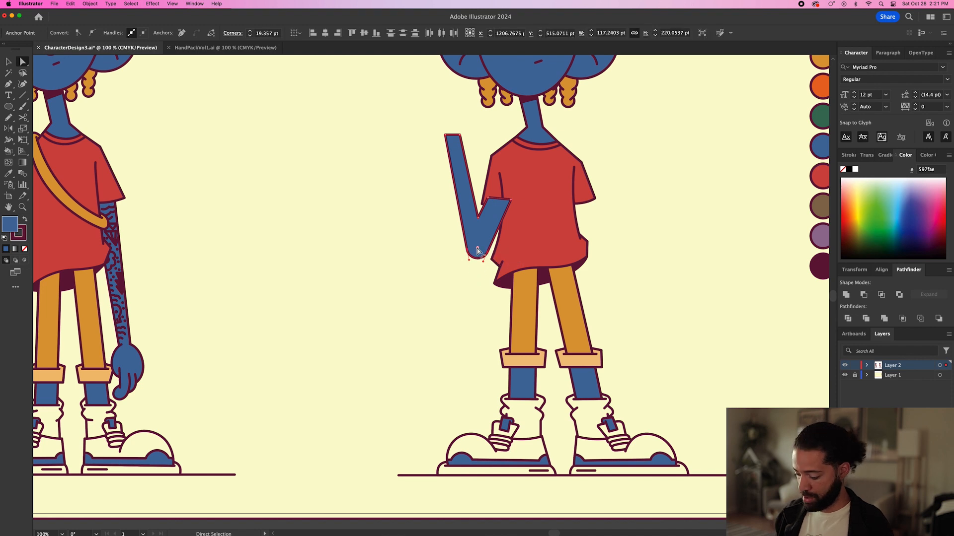
Step: Draw a short crease line extending the forearm's edge from the inner elbow into the arm
{"action": "key", "text": "p"}
{"action": "key", "text": "super+equal"}
{"action": "key", "text": "super+equal"}
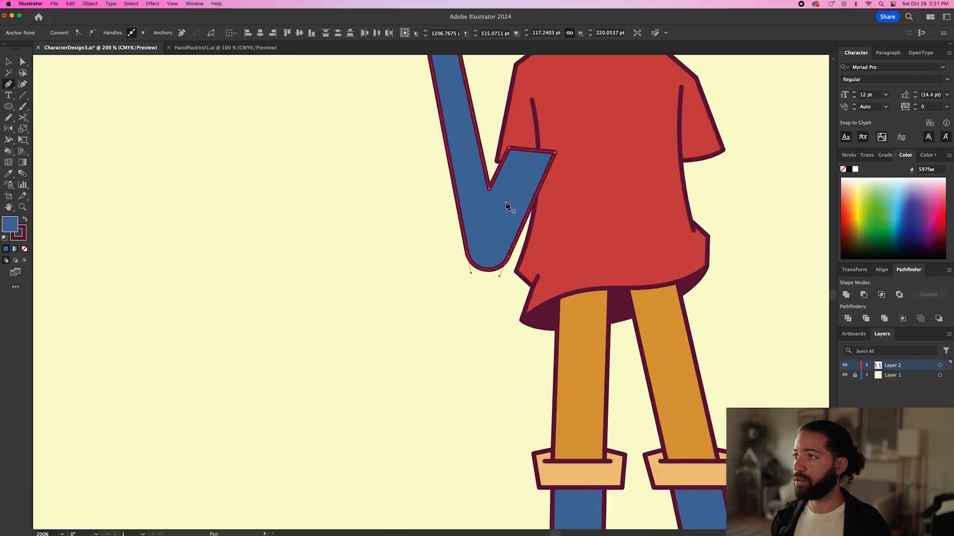
{"action": "left_click", "coordinate": [492, 202]}
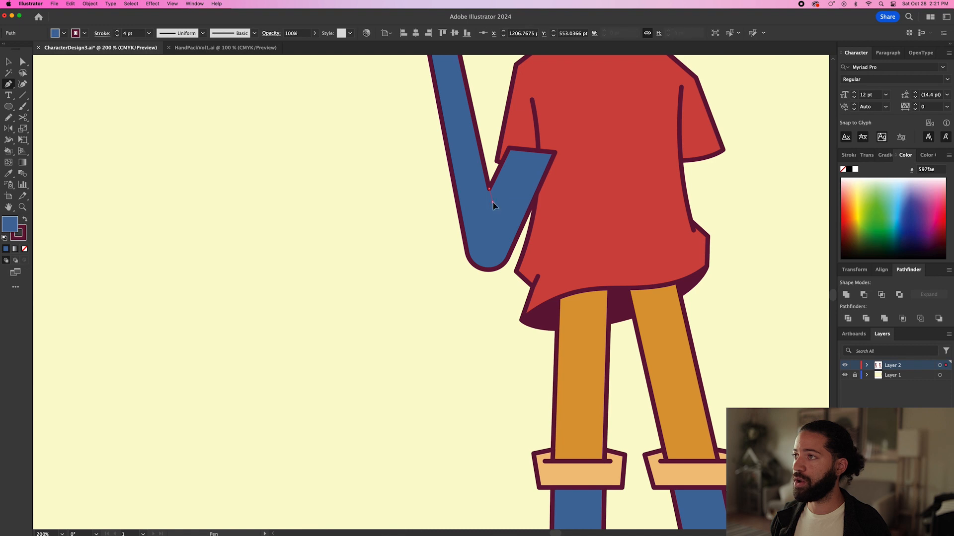
{"action": "key", "text": "v"}
{"action": "left_click", "coordinate": [417, 209]}
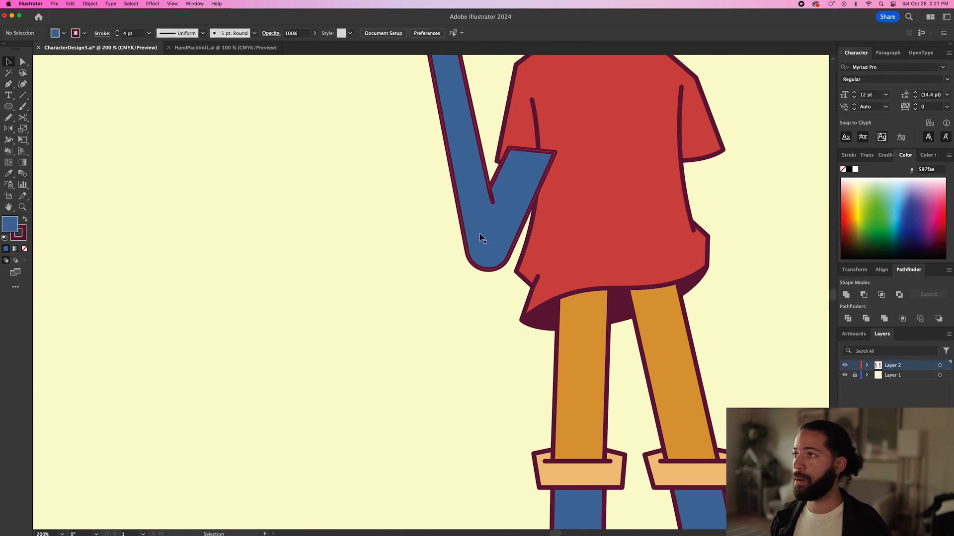
Step: Group the elbow crease with the arm and send the group behind the shirt
{"action": "left_click", "coordinate": [492, 202]}
{"action": "left_click", "coordinate": [522, 192], "text": "shift"}
{"action": "key", "text": "super+g"}
{"action": "key", "text": "super+shift+bracketleft"}
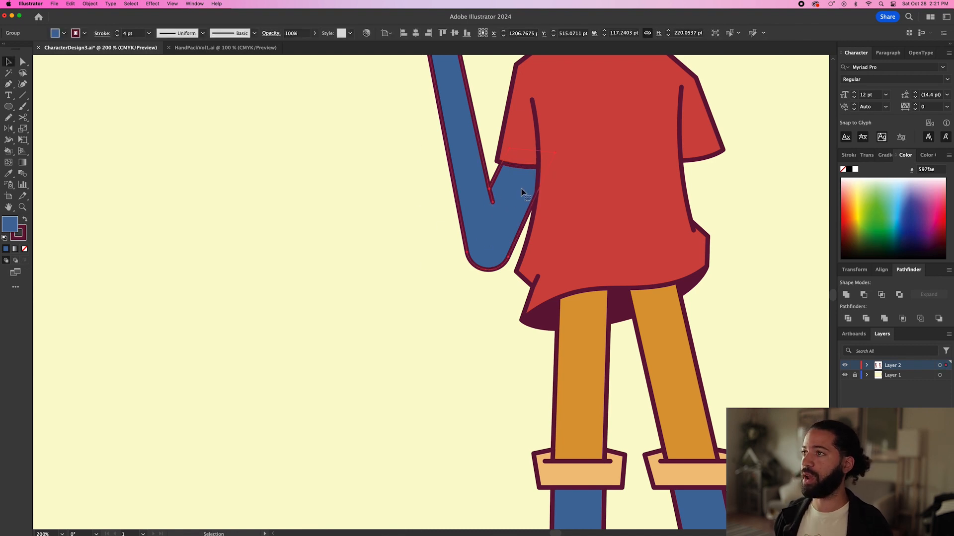
{"action": "left_click", "coordinate": [386, 242]}
Step: Paste the peace-sign hand from HandPackVol1.ai, place it beside the raised forearm and match its blue fill and maroon outline to the arm
{"action": "key", "text": "super+minus"}
{"action": "key", "text": "super+minus"}
{"action": "key", "text": "super+minus"}
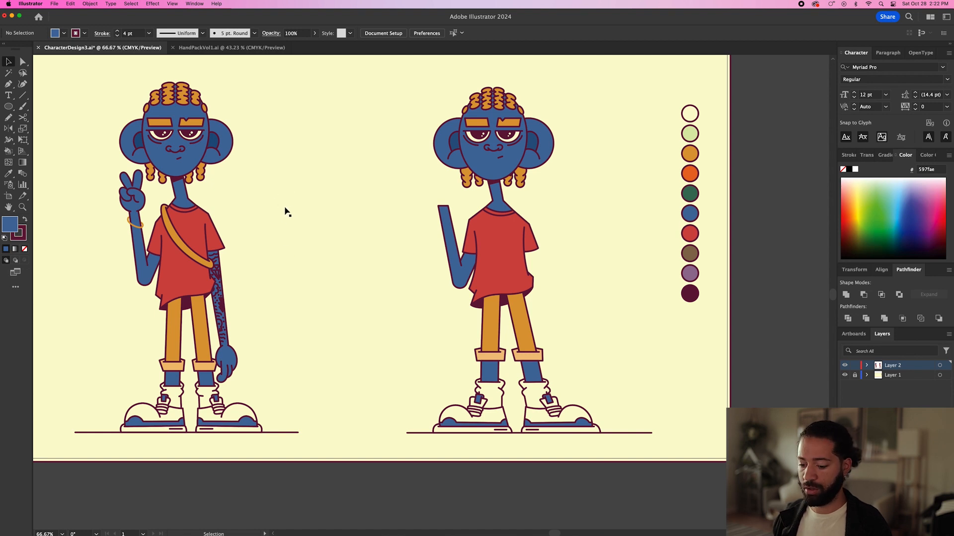
{"action": "key", "text": "super+v"}
{"action": "left_click_drag", "start_coordinate": [432, 291], "coordinate": [394, 201]}
{"action": "key", "text": "i"}
{"action": "left_click", "coordinate": [450, 233]}
{"action": "scroll", "coordinate": [399, 205], "scroll_direction": "up", "scroll_amount": 4}
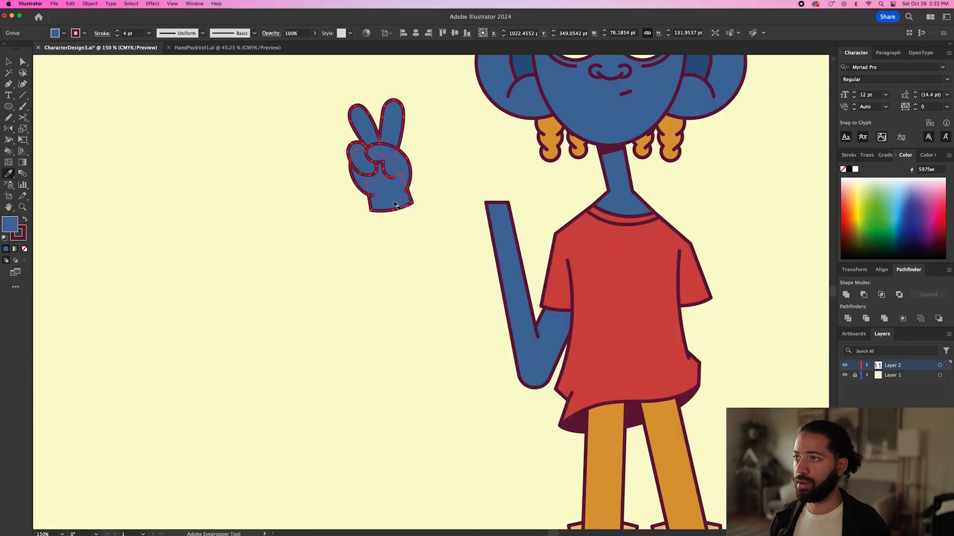
Step: Isolate the hand group and remove the outline from its wrist shape
{"action": "key", "text": "v"}
{"action": "double_click", "coordinate": [385, 188]}
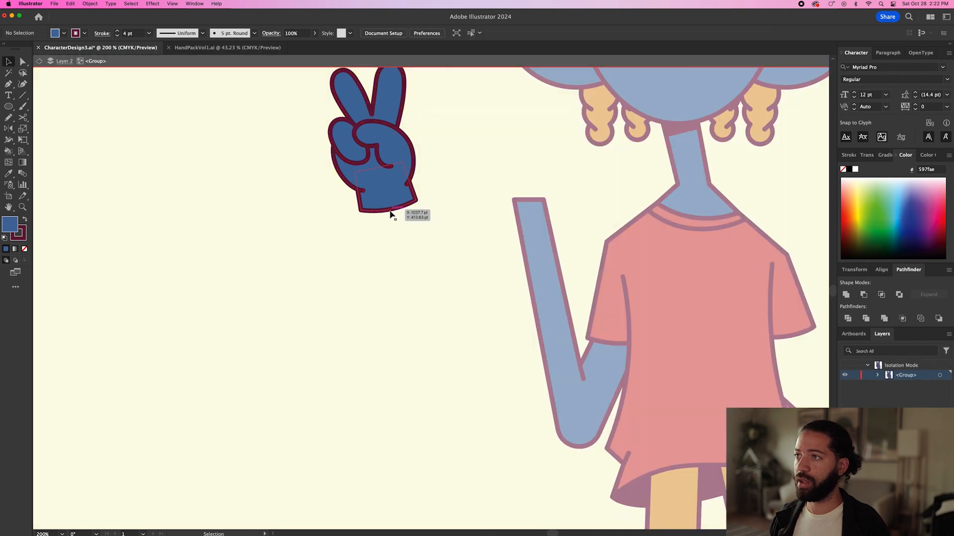
{"action": "left_click", "coordinate": [385, 202]}
{"action": "left_click", "coordinate": [23, 238]}
{"action": "left_click", "coordinate": [25, 249]}
Step: Pull the wrist shape's lower anchors up to the ends of the palm outline and move the hand onto the raised forearm's end
{"action": "key", "text": "a"}
{"action": "left_click", "coordinate": [393, 214]}
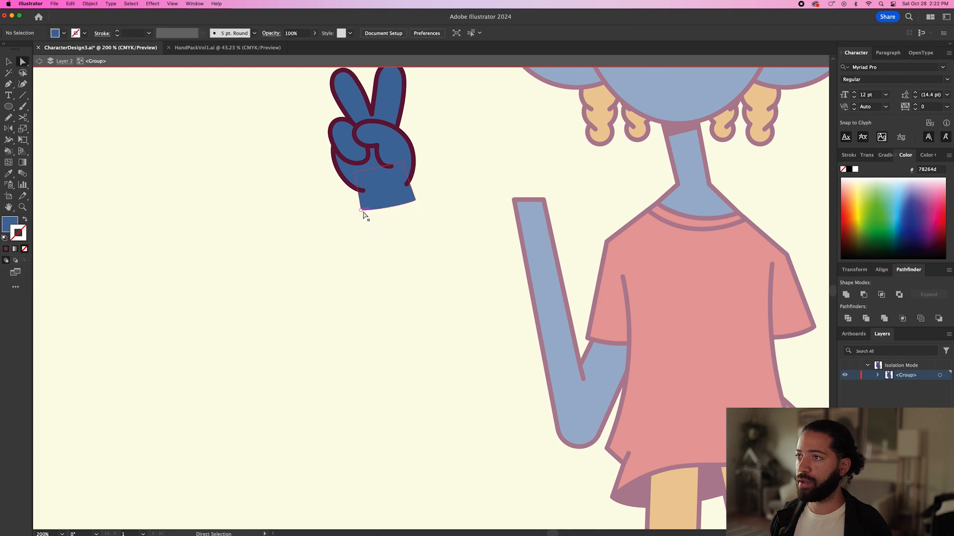
{"action": "left_click", "coordinate": [364, 213]}
{"action": "left_click_drag", "start_coordinate": [363, 213], "coordinate": [407, 186]}
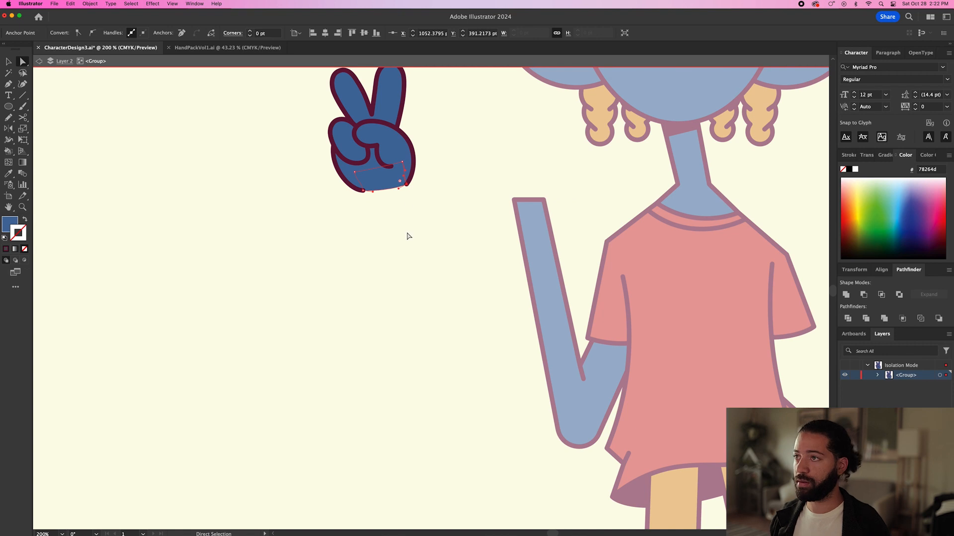
{"action": "key", "text": "v"}
{"action": "left_click", "coordinate": [401, 212]}
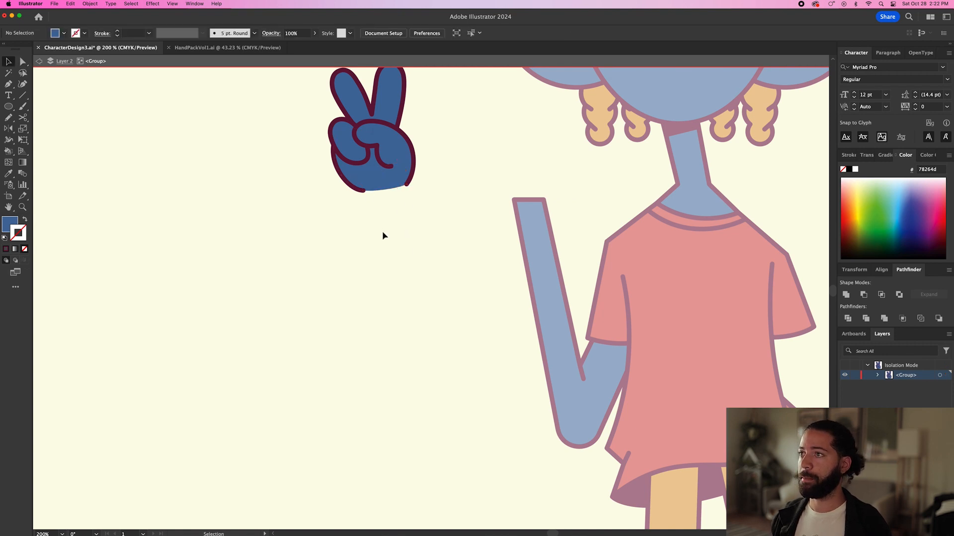
{"action": "double_click", "coordinate": [400, 216]}
{"action": "left_click_drag", "start_coordinate": [384, 175], "coordinate": [536, 198]}
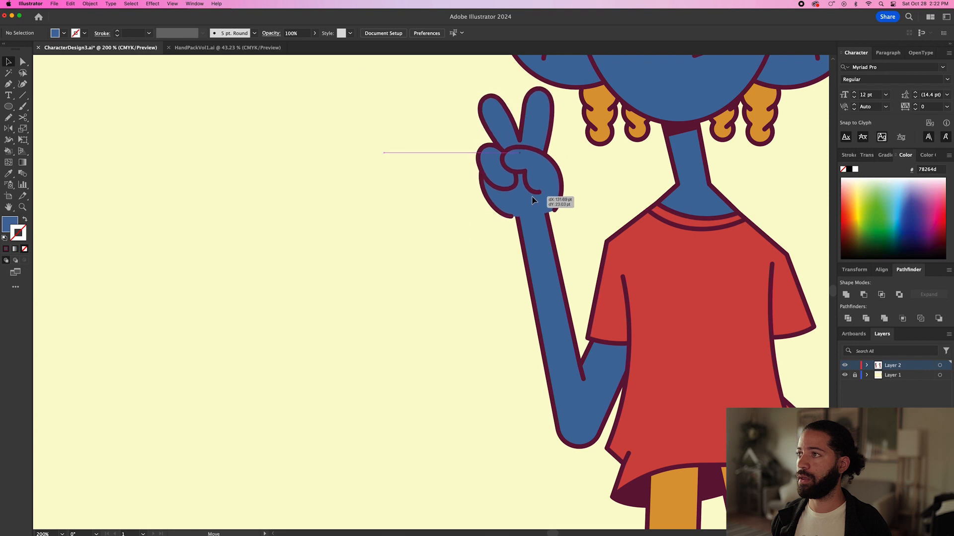
Step: Extend both ends of the palm outline inward to meet the forearm's edges, adjusting their handles into smooth curves
{"action": "key", "text": "a"}
{"action": "key", "text": "super+equal"}
{"action": "key", "text": "super+equal"}
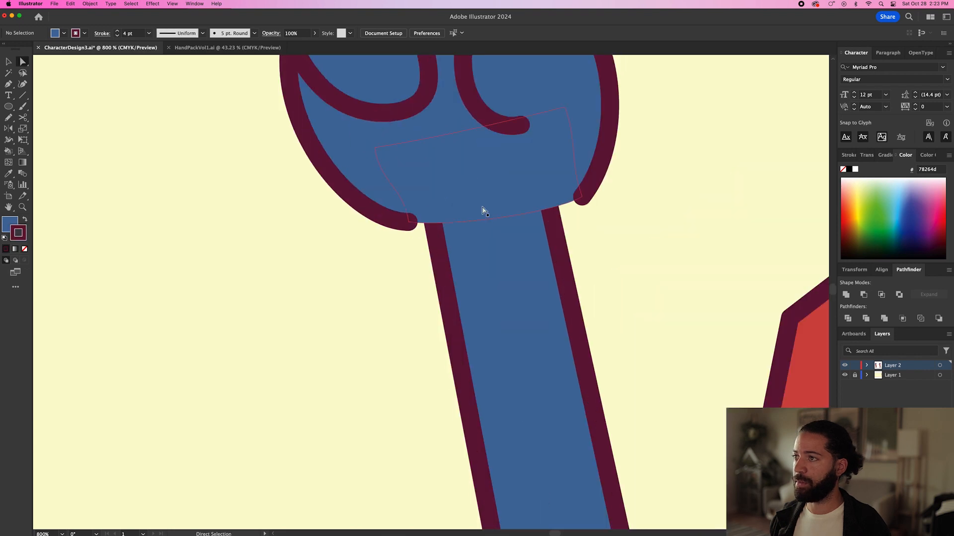
{"action": "left_click", "coordinate": [400, 222]}
{"action": "left_click_drag", "start_coordinate": [412, 226], "coordinate": [455, 241]}
{"action": "left_click_drag", "start_coordinate": [385, 236], "coordinate": [346, 239]}
{"action": "left_click_drag", "start_coordinate": [579, 200], "coordinate": [544, 223]}
{"action": "left_click_drag", "start_coordinate": [579, 177], "coordinate": [614, 188]}
{"action": "key", "text": "v"}
{"action": "left_click", "coordinate": [672, 234]}
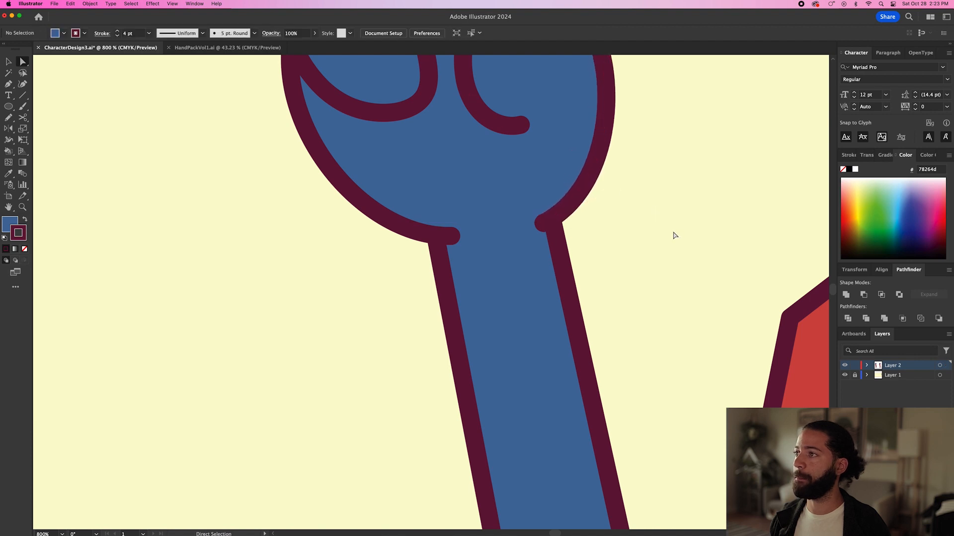
Step: Sample the trousers' orange fill and maroon outline and pencil a closed bracelet loop, about 49 by 27 pt, around the second character's raised wrist
{"action": "scroll", "coordinate": [673, 234], "scroll_direction": "down", "scroll_amount": 4}
{"action": "scroll", "coordinate": [672, 241], "scroll_direction": "down", "scroll_amount": 2}
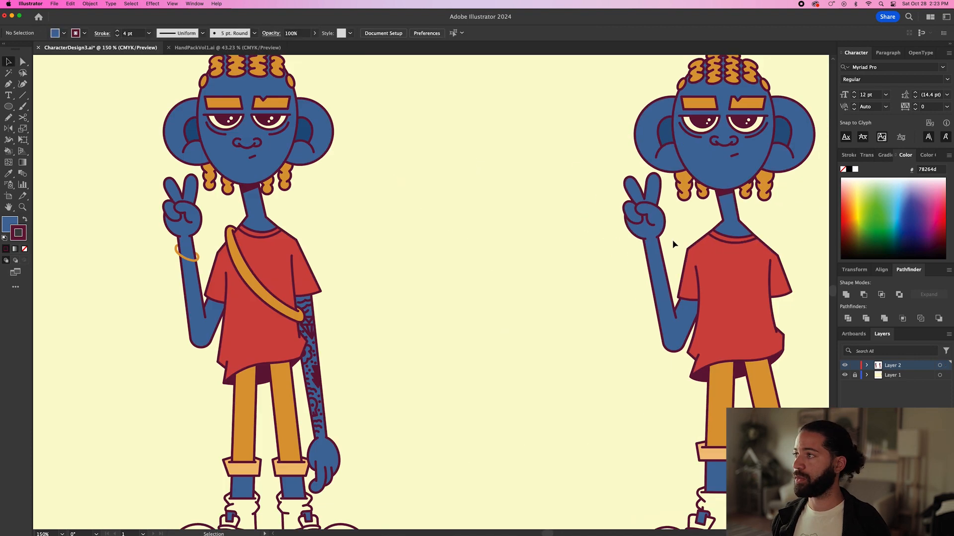
{"action": "left_click_drag", "start_coordinate": [522, 264], "coordinate": [386, 265]}
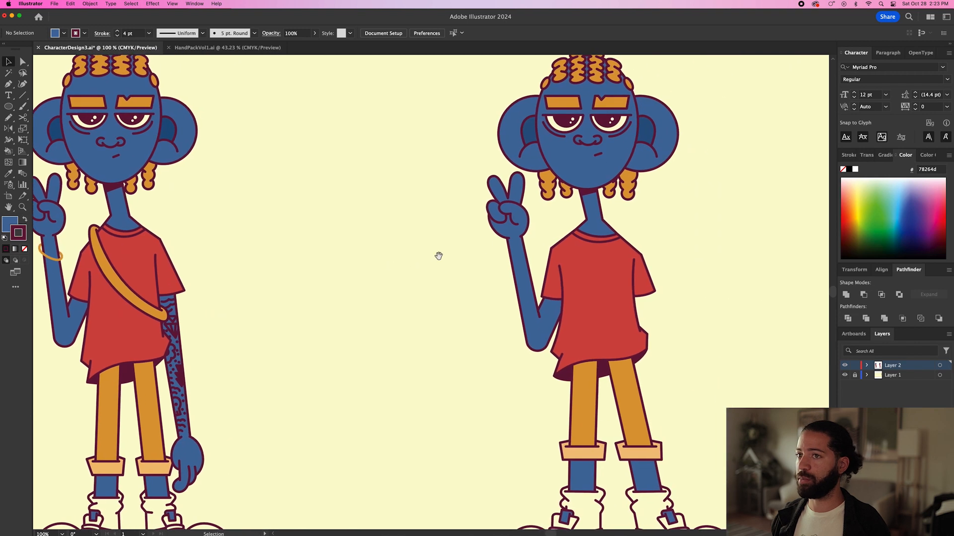
{"action": "key", "text": "i"}
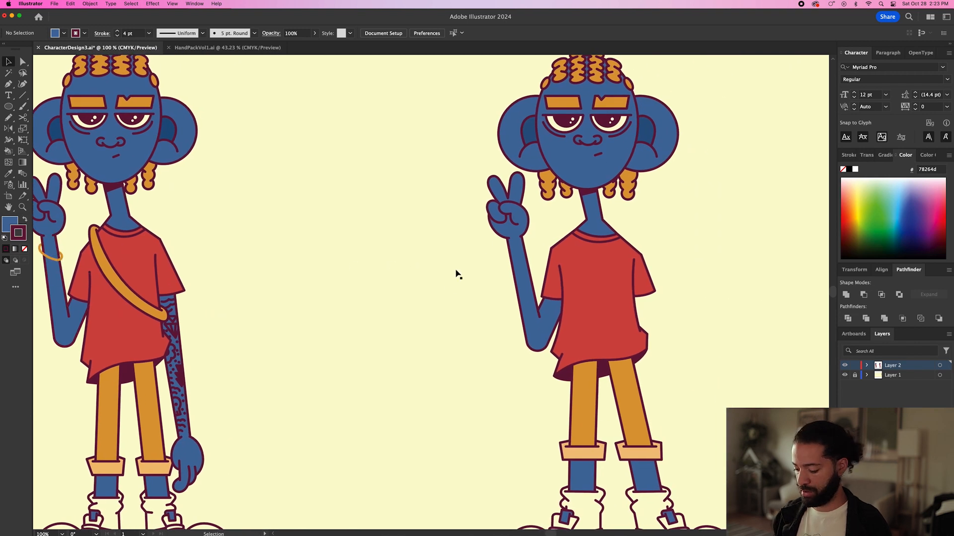
{"action": "left_click", "coordinate": [593, 369]}
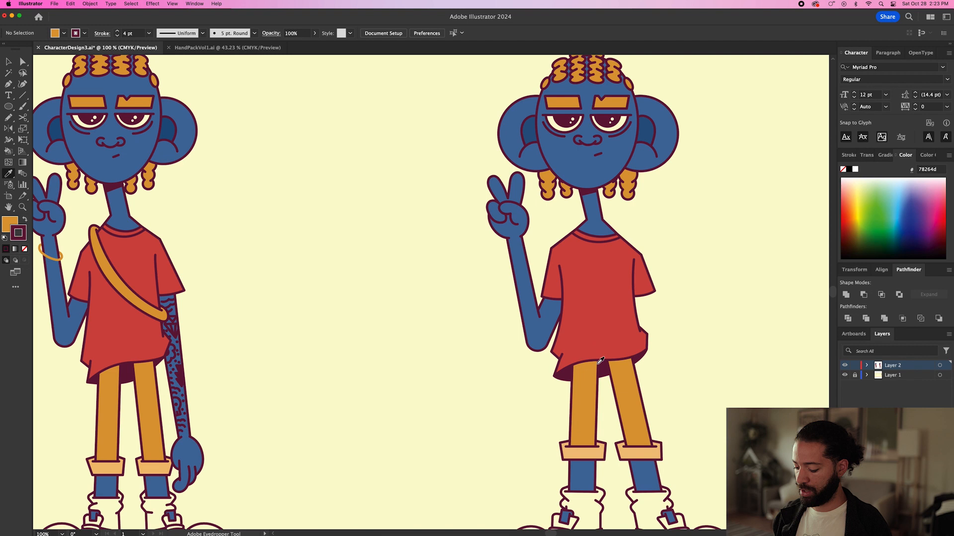
{"action": "key", "text": "n"}
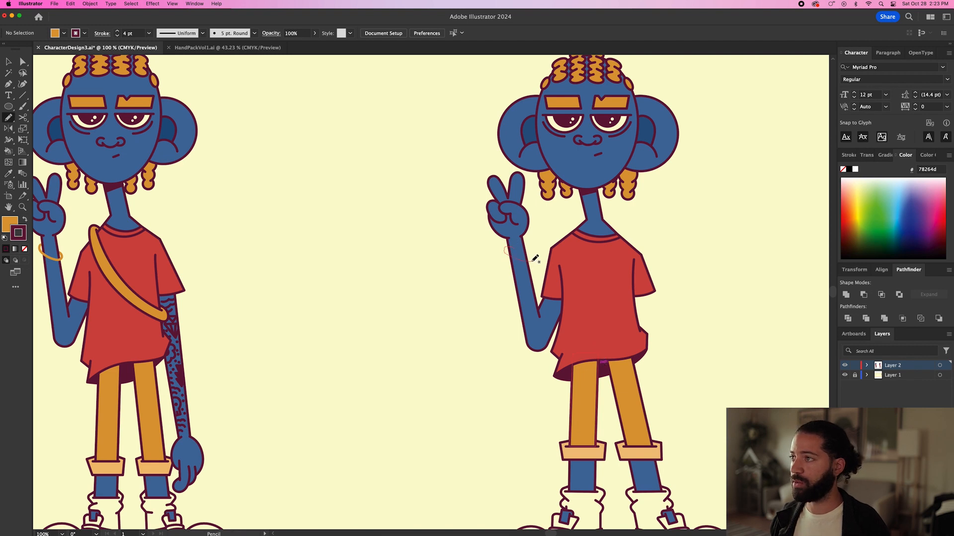
{"action": "left_click_drag", "start_coordinate": [521, 247], "coordinate": [520, 247]}
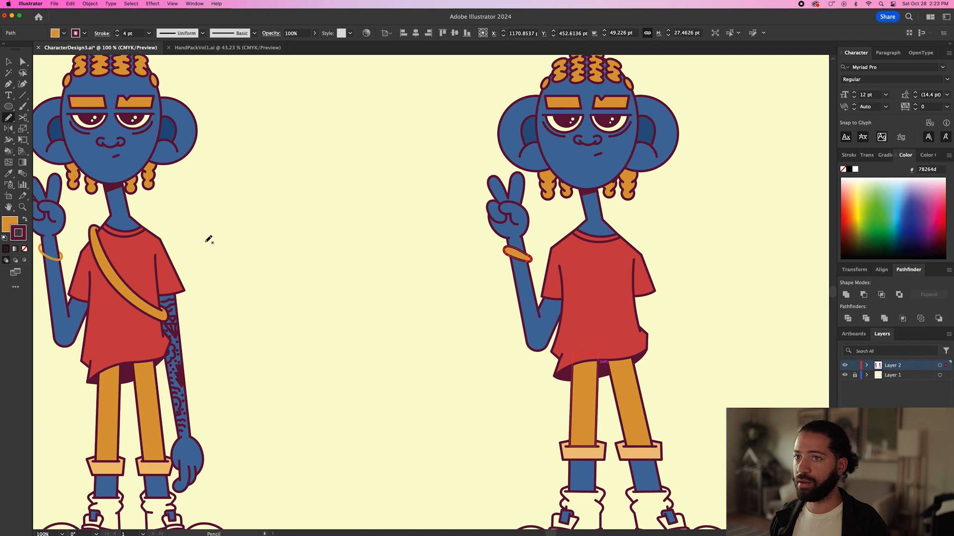
Step: Swap the bracelet's fill and stroke so its outline is orange, and remove its fill
{"action": "left_click", "coordinate": [25, 221]}
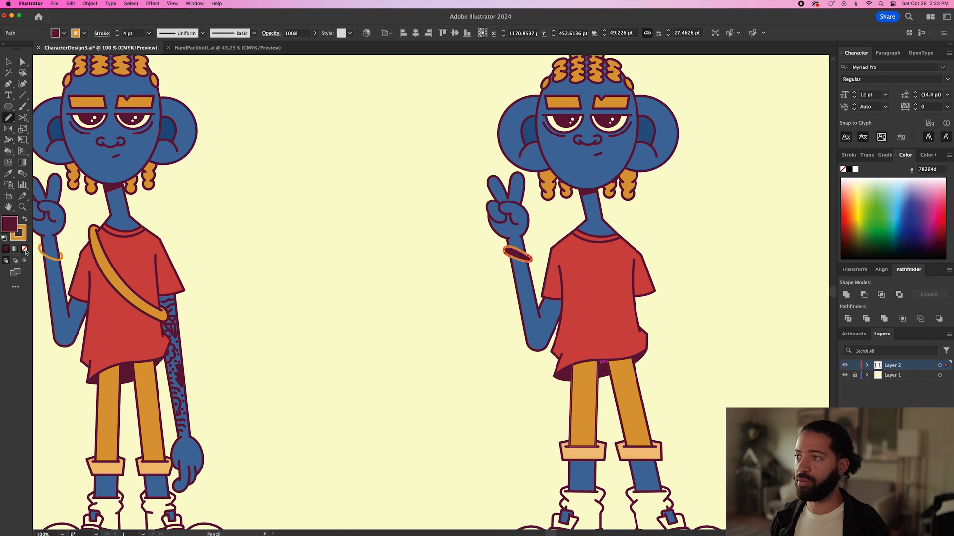
{"action": "left_click", "coordinate": [25, 249]}
{"action": "key", "text": "v"}
{"action": "left_click", "coordinate": [465, 258]}
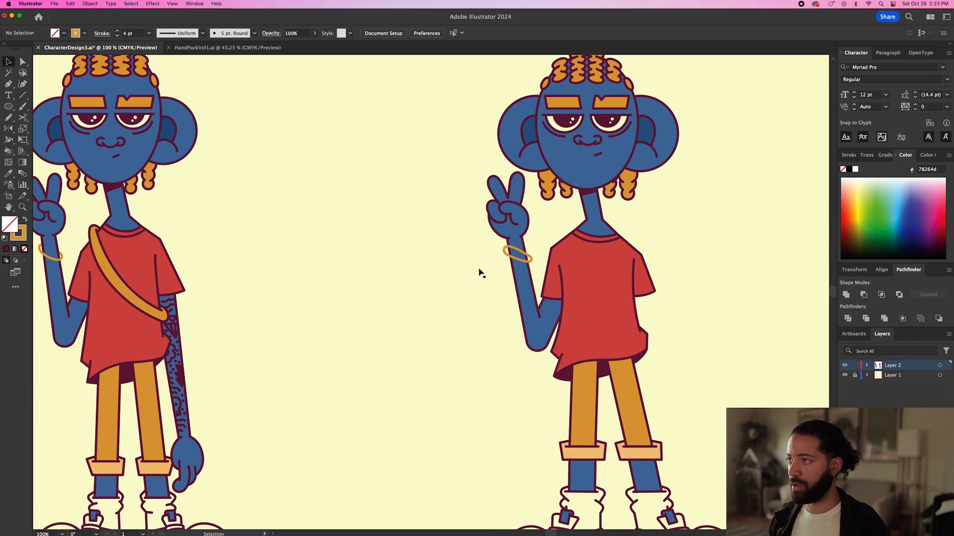
Step: Intertwine the bracelet with the raised arm so the bracelet's upper section passes behind the wrist
{"action": "scroll", "coordinate": [477, 270], "scroll_direction": "right", "scroll_amount": 3}
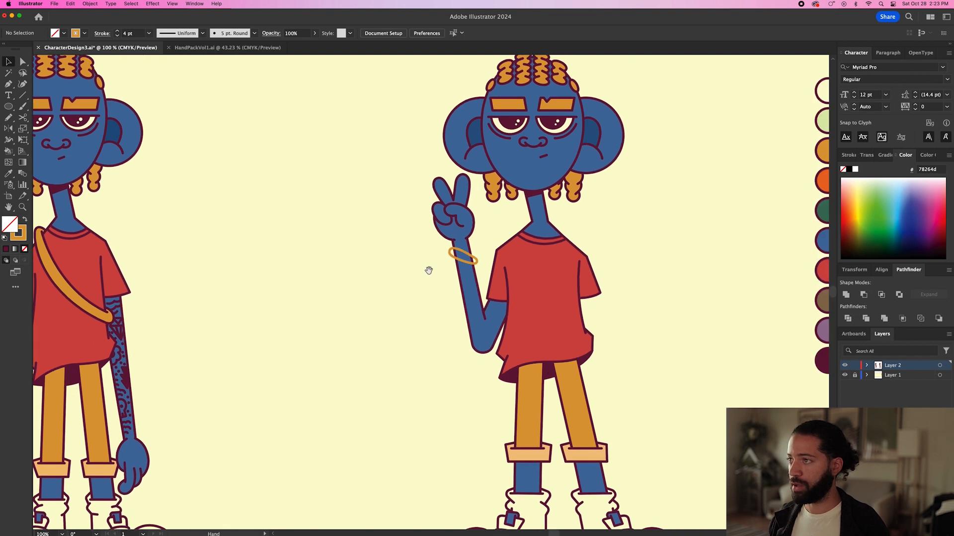
{"action": "left_click", "coordinate": [464, 265]}
{"action": "left_click", "coordinate": [468, 279], "text": "shift"}
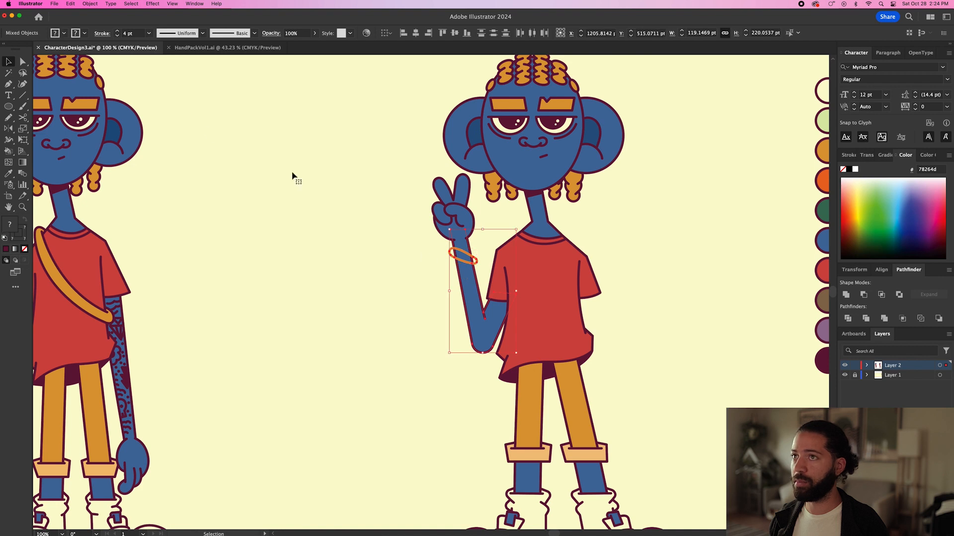
{"action": "left_click", "coordinate": [92, 6]}
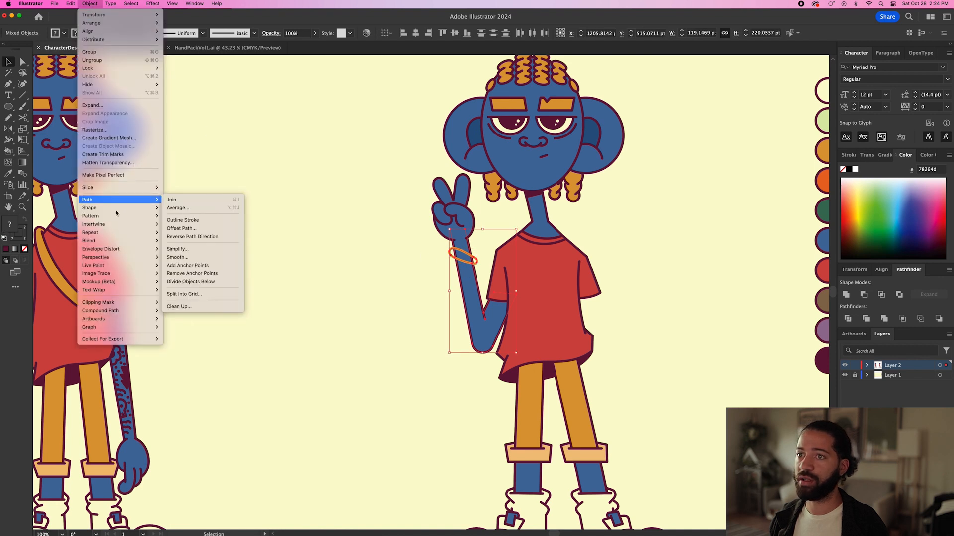
{"action": "mouse_move", "coordinate": [123, 226]}
{"action": "left_click", "coordinate": [173, 224]}
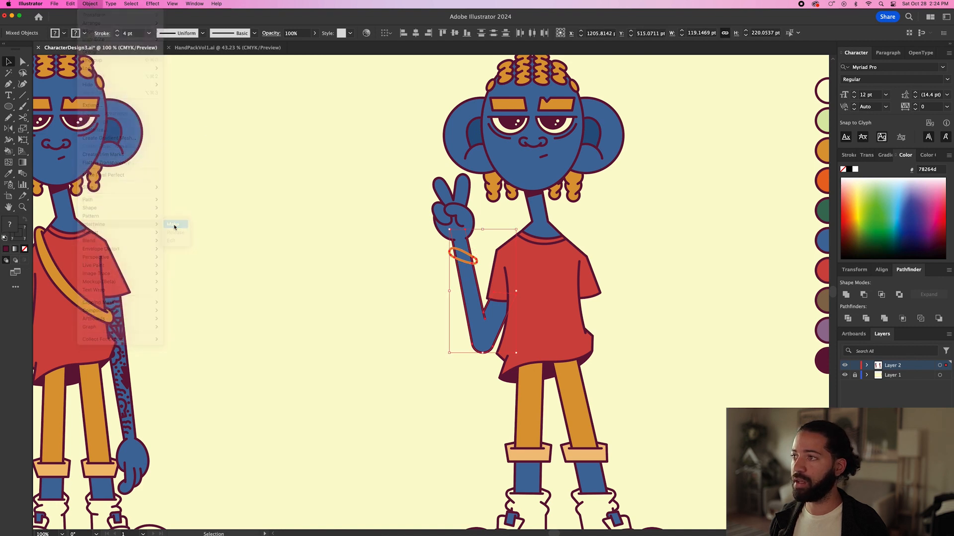
{"action": "scroll", "coordinate": [463, 259], "scroll_direction": "up", "scroll_amount": 3}
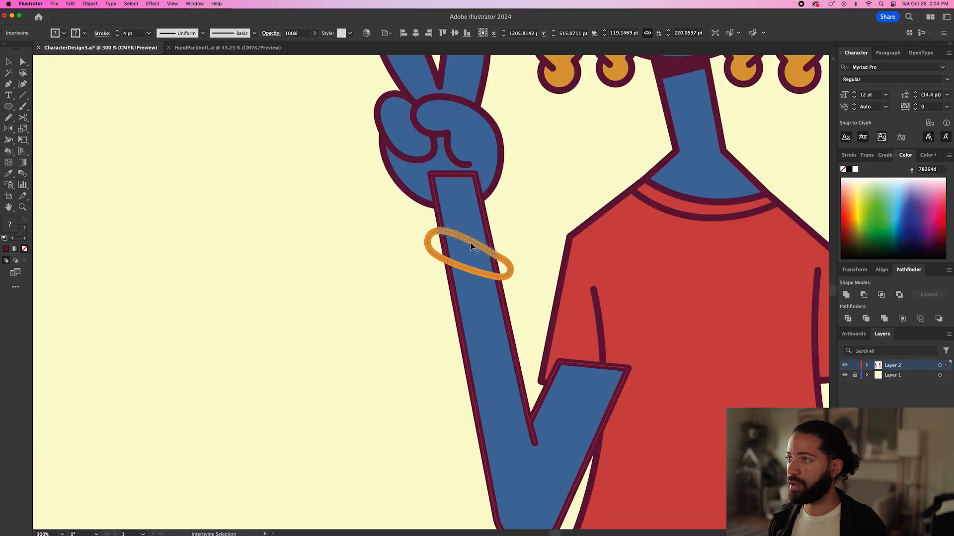
{"action": "key", "text": "v"}
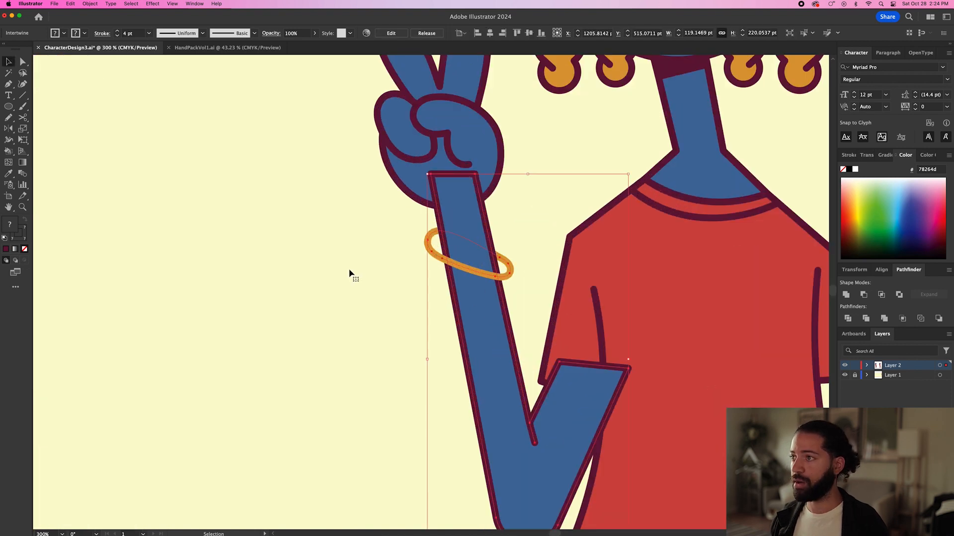
{"action": "left_click", "coordinate": [350, 273]}
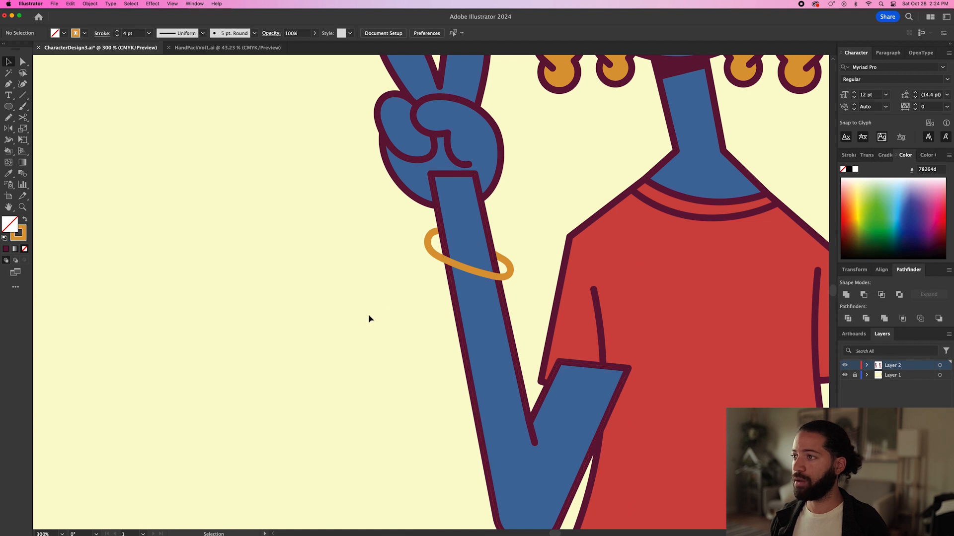
Step: Send the intertwined arm and bracelet to the back, behind the hand and the shirt sleeve
{"action": "left_click", "coordinate": [461, 308]}
{"action": "key", "text": "super+shift+["}
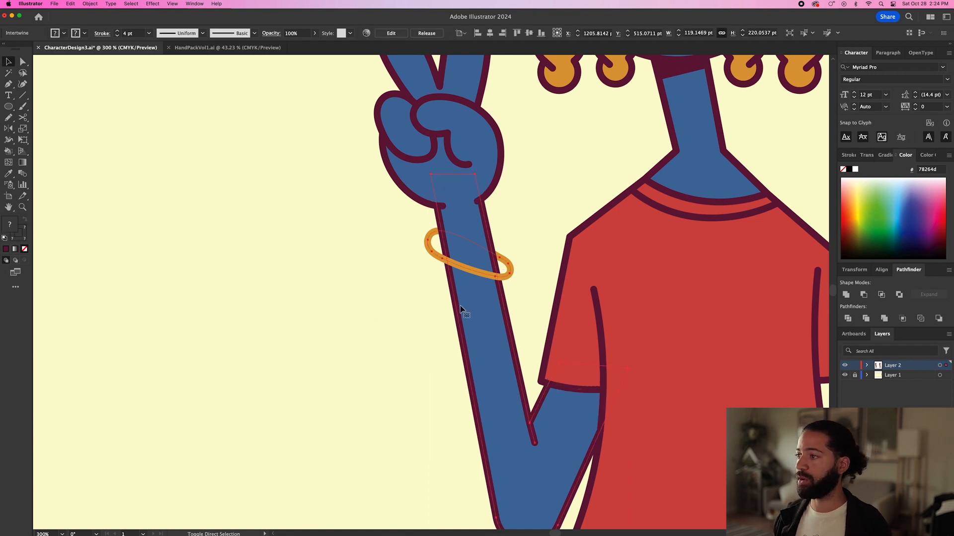
{"action": "left_click", "coordinate": [304, 354]}
Step: Draw a closed, straight, tapering arm with the Pen tool from the second character's empty sleeve down to just above the trouser cuff
{"action": "key", "text": "super+0"}
{"action": "key", "text": "p"}
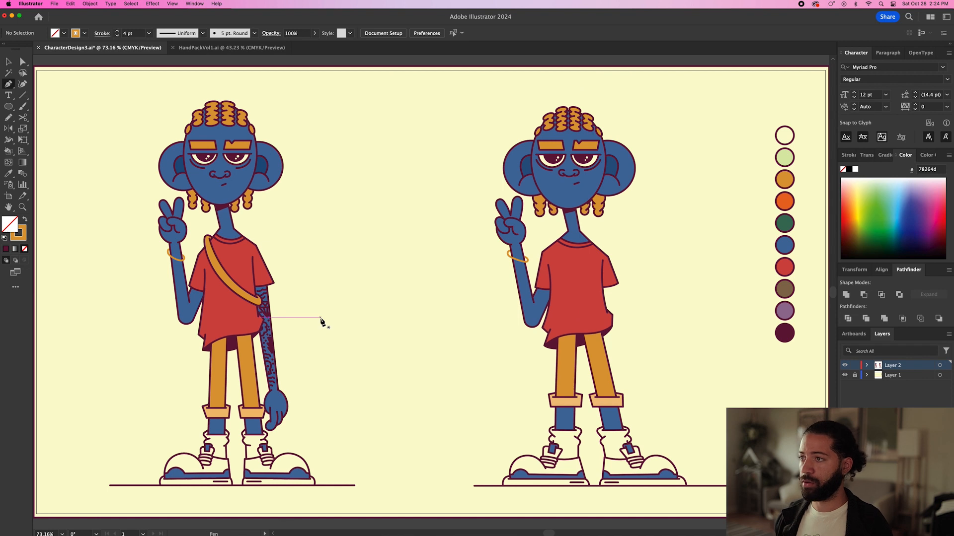
{"action": "left_click", "coordinate": [613, 285]}
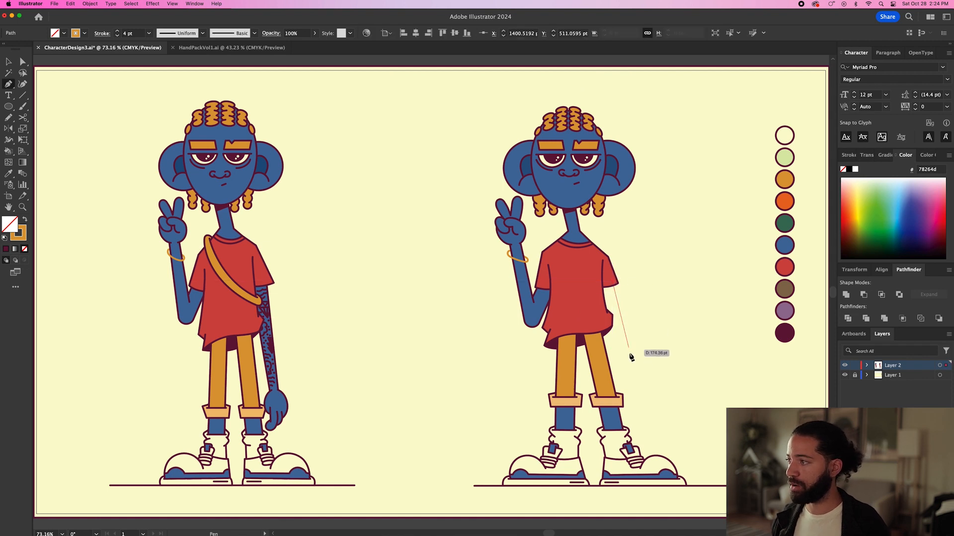
{"action": "left_click", "coordinate": [629, 383]}
{"action": "left_click", "coordinate": [620, 382]}
{"action": "left_click", "coordinate": [598, 285]}
{"action": "left_click", "coordinate": [612, 280]}
Step: Match the lowered arm to the raised arm's blue fill and maroon outline and place it behind the shirt and trousers
{"action": "key", "text": "i"}
{"action": "left_click", "coordinate": [528, 307]}
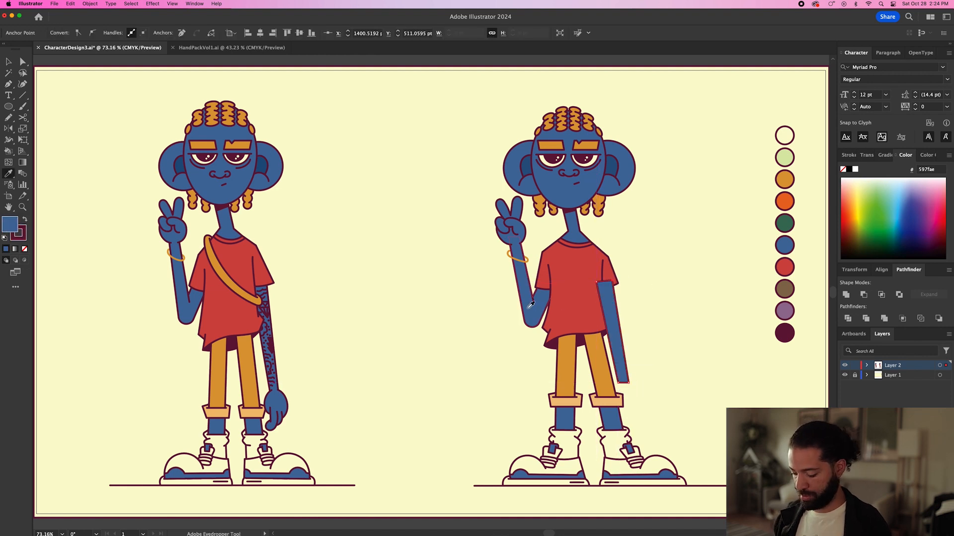
{"action": "key", "text": "v"}
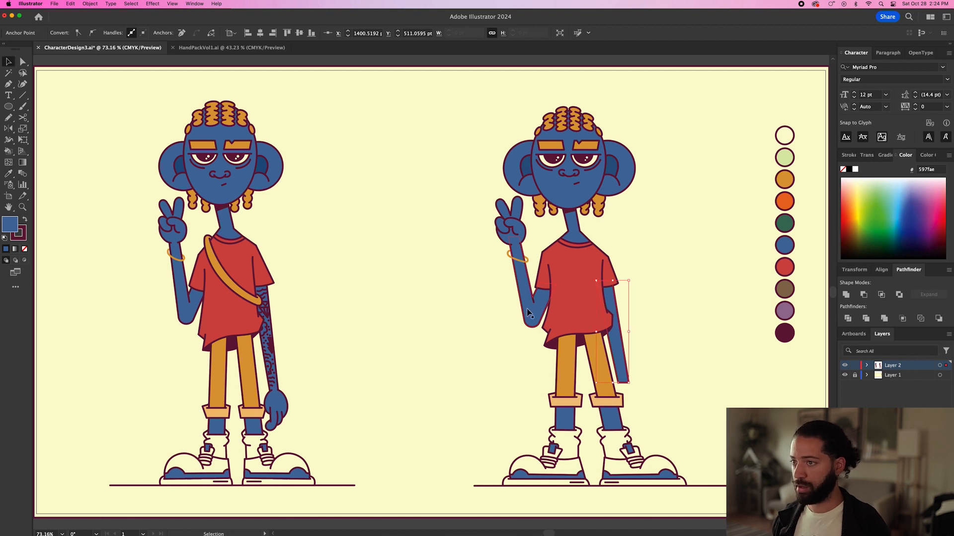
{"action": "key", "text": "super+shift+a"}
Step: Draw a curled finger and a second finger behind it with the Pencil tool just below the lowered arm's end
{"action": "key", "text": "super+1"}
{"action": "key", "text": "n"}
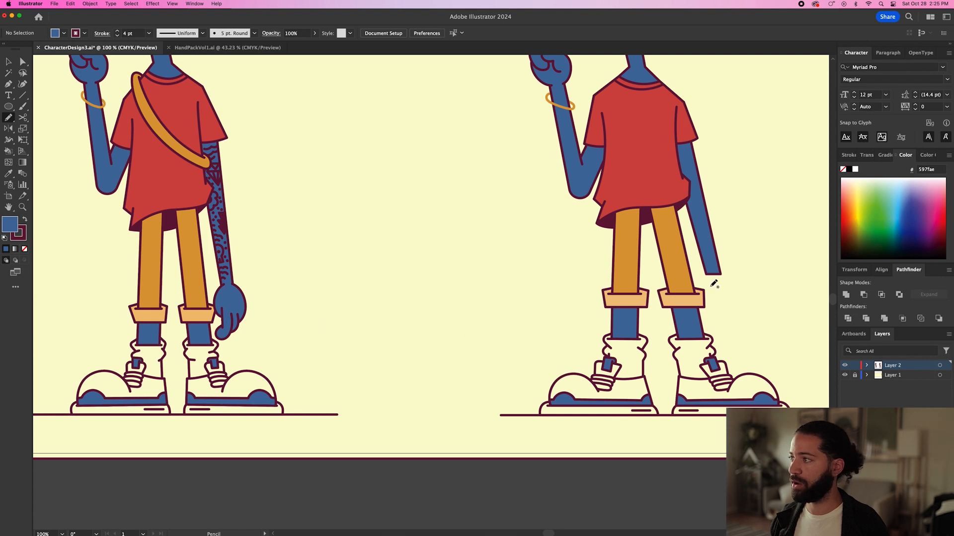
{"action": "left_click_drag", "start_coordinate": [714, 300], "coordinate": [713, 300]}
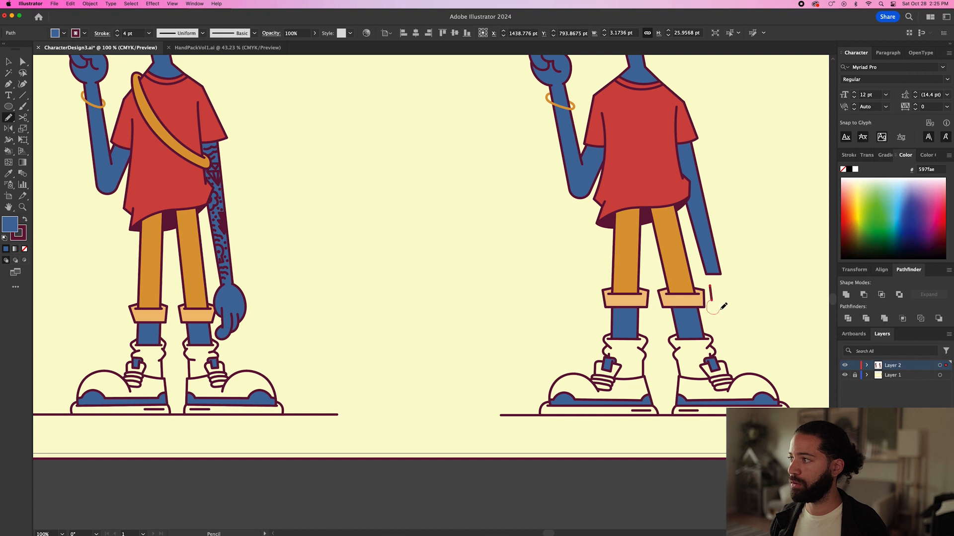
{"action": "left_click_drag", "start_coordinate": [721, 287], "coordinate": [721, 287]}
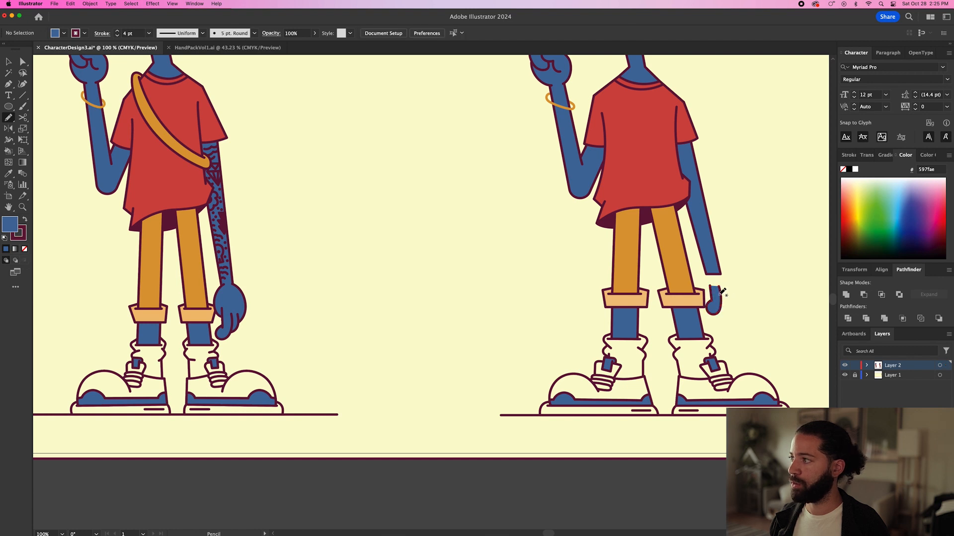
{"action": "mouse_move", "coordinate": [718, 308]}
{"action": "left_mouse_down"}
{"action": "mouse_move", "coordinate": [724, 278]}
{"action": "mouse_move", "coordinate": [717, 293]}
{"action": "left_mouse_up"}
{"action": "left_click", "coordinate": [755, 312], "text": "super"}
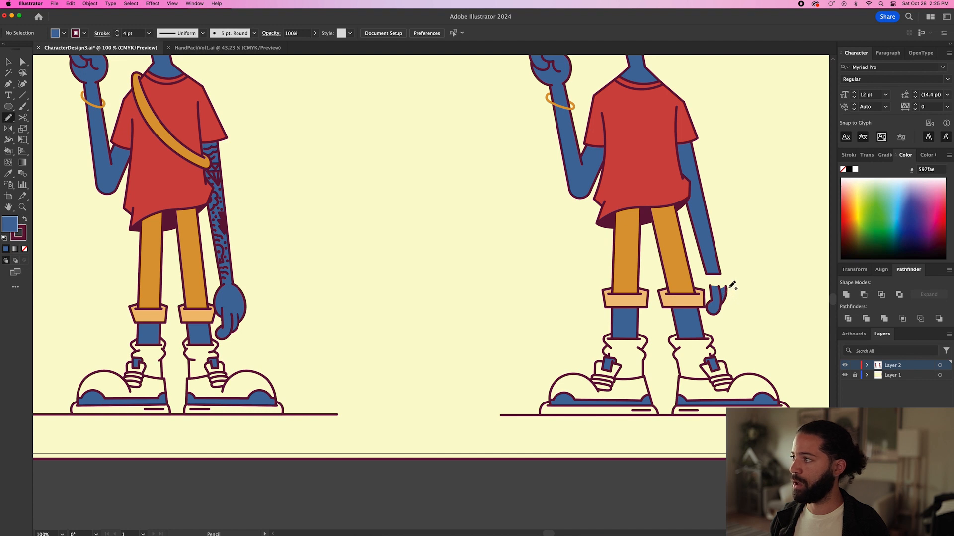
Step: Pencil the palm's outer and inner curves from the wrist to the fingers, about 50 and 47 pt high, and group the hand's shapes
{"action": "left_click_drag", "start_coordinate": [721, 265], "coordinate": [721, 292]}
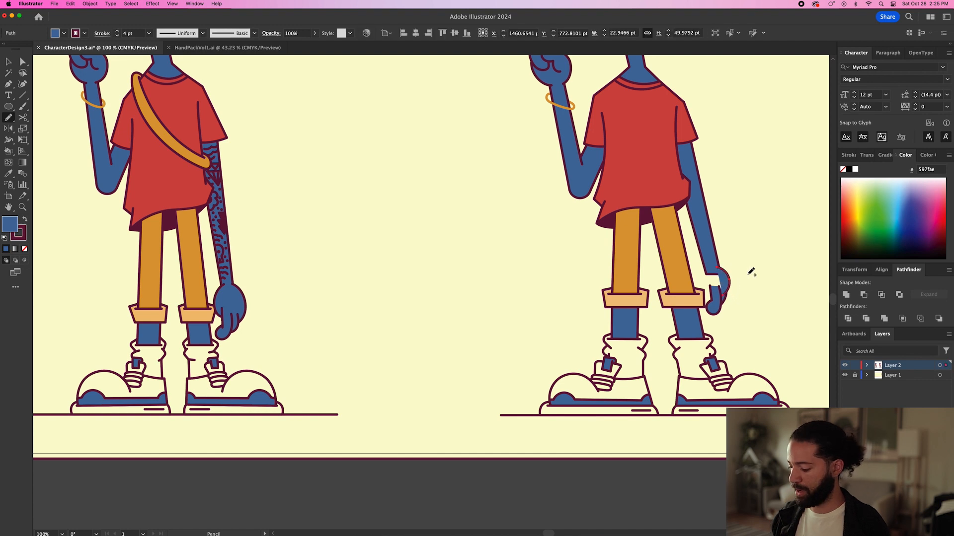
{"action": "left_click", "coordinate": [749, 278], "text": "super"}
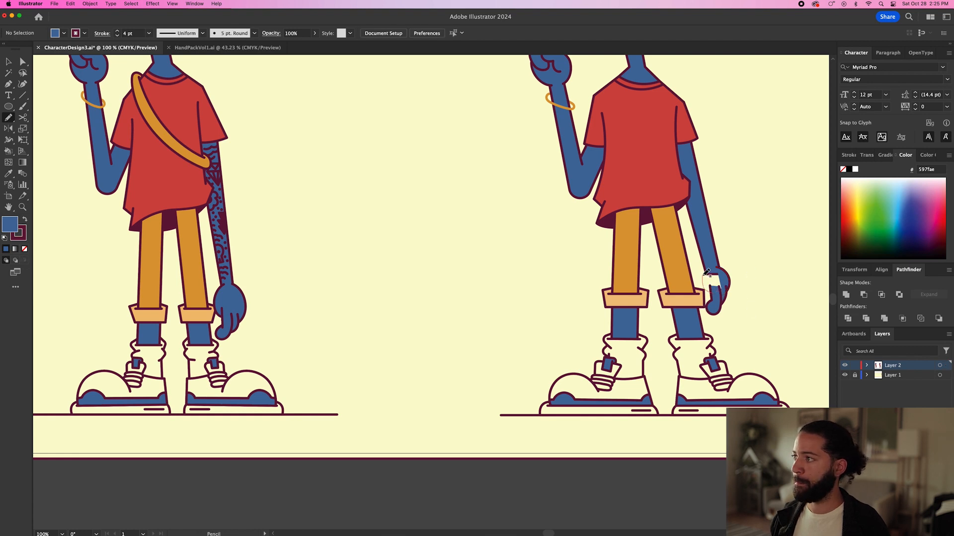
{"action": "left_click_drag", "start_coordinate": [709, 267], "coordinate": [712, 294]}
{"action": "key", "text": "v"}
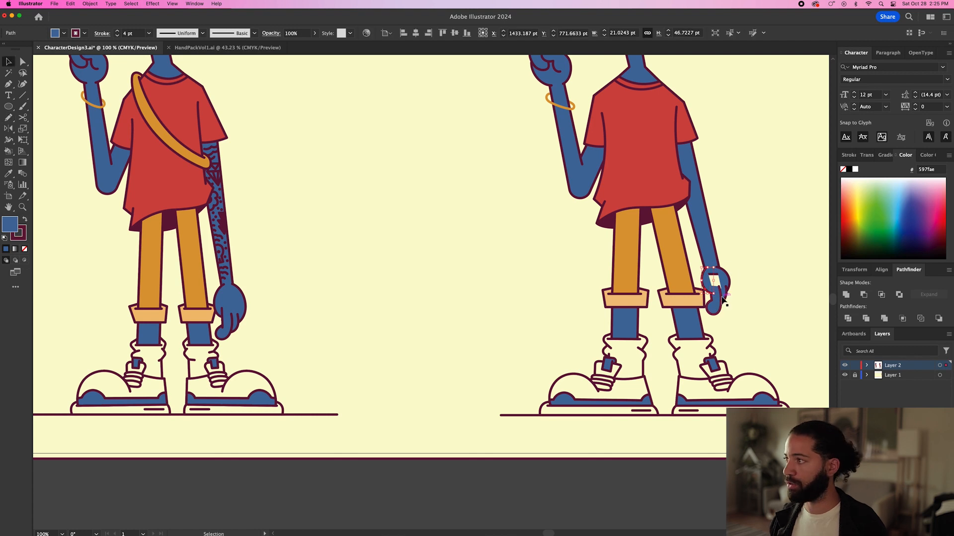
{"action": "left_click", "coordinate": [723, 298], "text": "shift"}
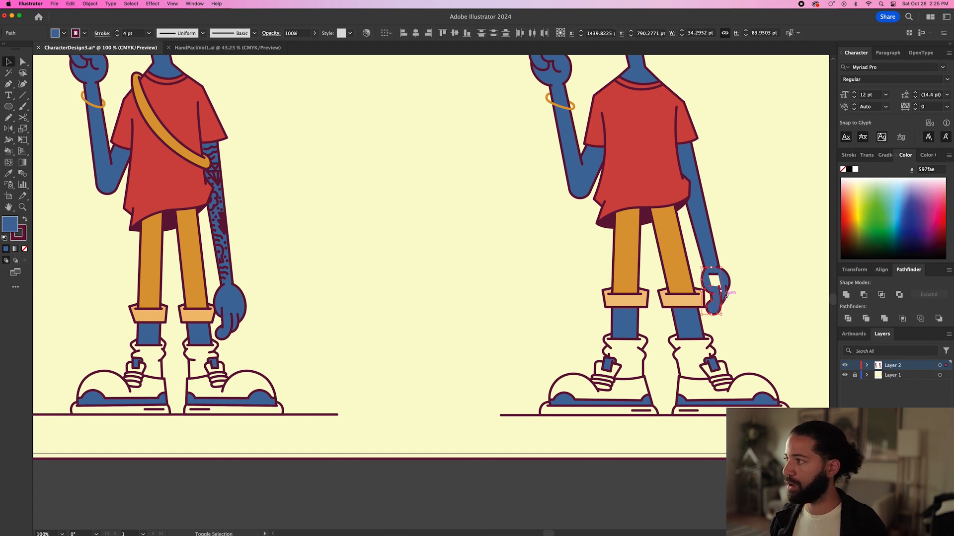
{"action": "left_click", "coordinate": [728, 299], "text": "shift"}
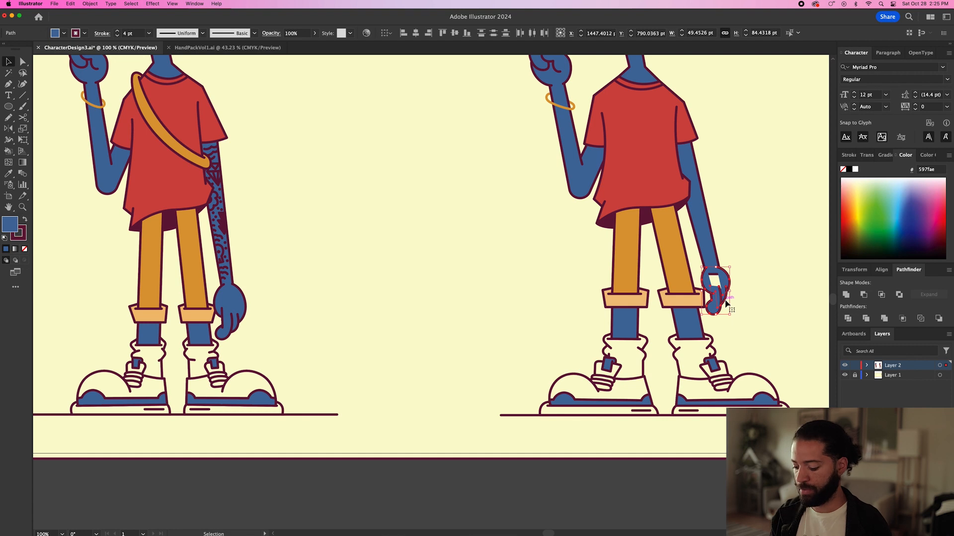
{"action": "key", "text": "super+g"}
Step: Isolate the hand group and pencil a blue, outline-free shape, about 39 by 54 pt, to fill the palm's gap behind the finger lines
{"action": "scroll", "coordinate": [724, 304], "scroll_direction": "up", "scroll_amount": 4}
{"action": "double_click", "coordinate": [722, 304]}
{"action": "key", "text": "n"}
{"action": "left_click", "coordinate": [652, 234], "text": "super"}
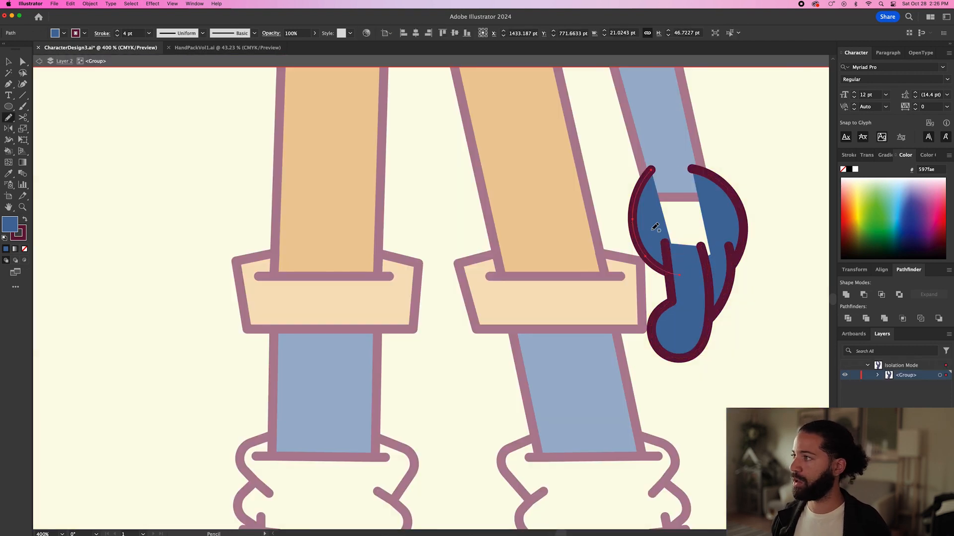
{"action": "mouse_move", "coordinate": [712, 284]}
{"action": "left_mouse_down"}
{"action": "mouse_move", "coordinate": [729, 250]}
{"action": "mouse_move", "coordinate": [716, 188]}
{"action": "mouse_move", "coordinate": [696, 170]}
{"action": "mouse_move", "coordinate": [666, 167]}
{"action": "mouse_move", "coordinate": [645, 178]}
{"action": "mouse_move", "coordinate": [645, 214]}
{"action": "mouse_move", "coordinate": [700, 287]}
{"action": "left_mouse_up"}
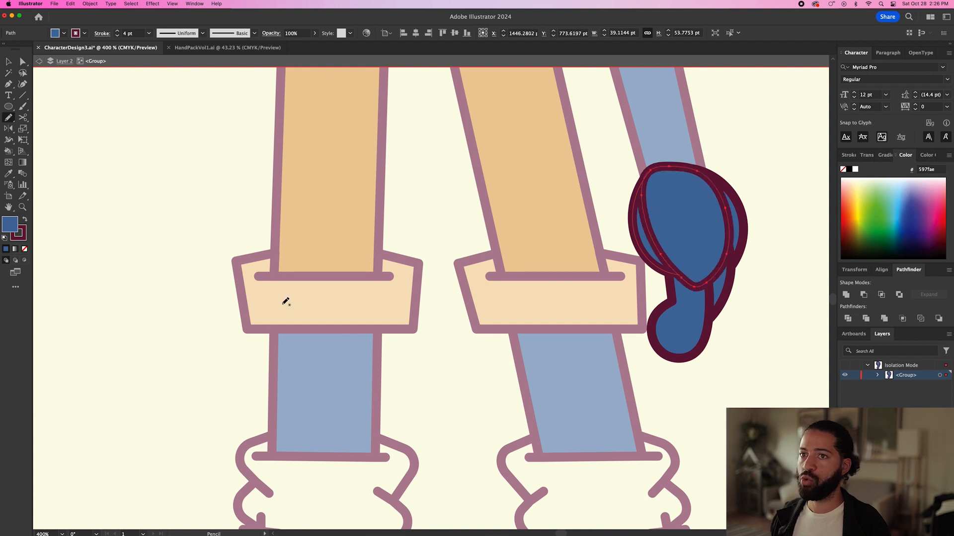
{"action": "left_click", "coordinate": [22, 239]}
{"action": "left_click", "coordinate": [24, 249]}
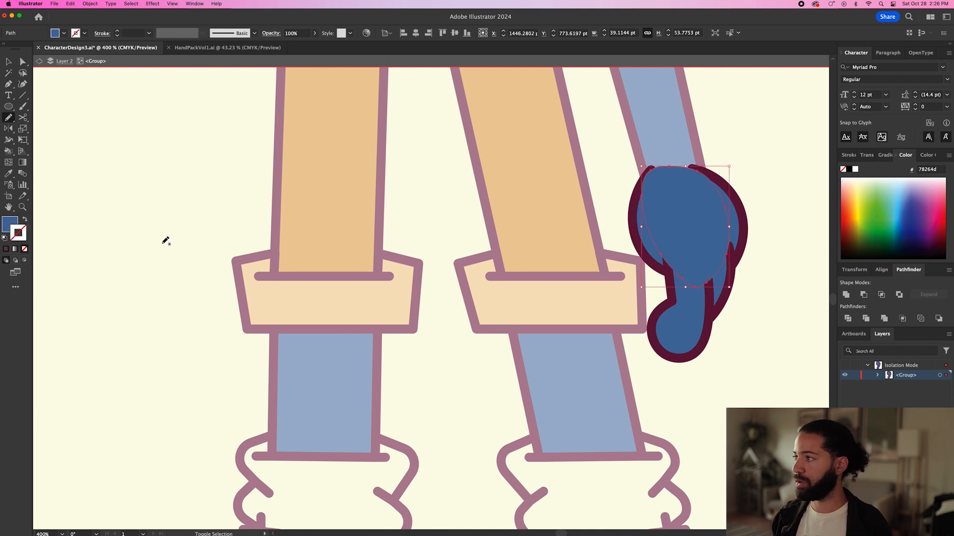
Step: Extend the curled finger's inner line with a short Pen path matching the hand's blue fill and maroon outline, and exit the group's isolation
{"action": "key", "text": "p"}
{"action": "key", "text": "super+shift+a"}
{"action": "left_click_drag", "start_coordinate": [671, 301], "coordinate": [676, 319]}
{"action": "key", "text": "i"}
{"action": "left_click", "coordinate": [672, 332]}
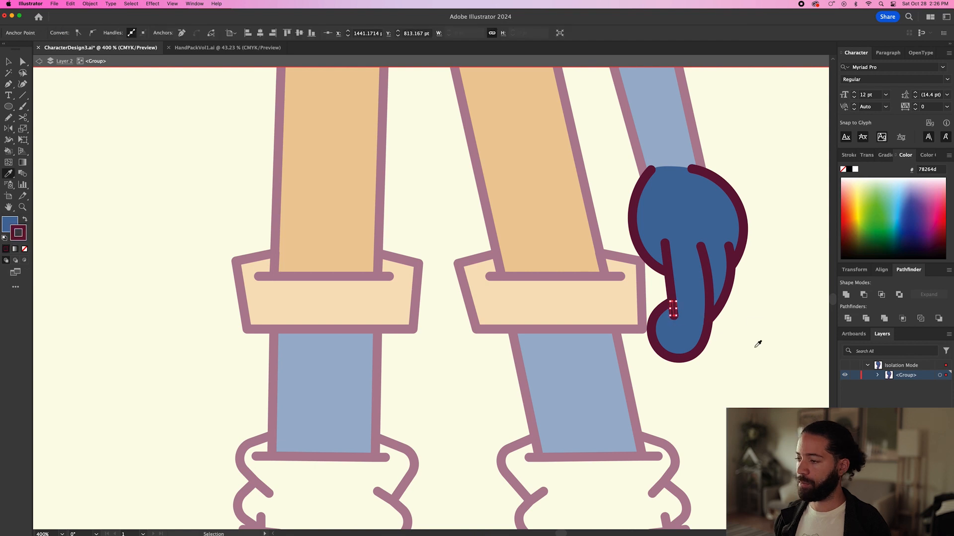
{"action": "key", "text": "v"}
{"action": "scroll", "coordinate": [756, 349], "scroll_direction": "down", "scroll_amount": 2}
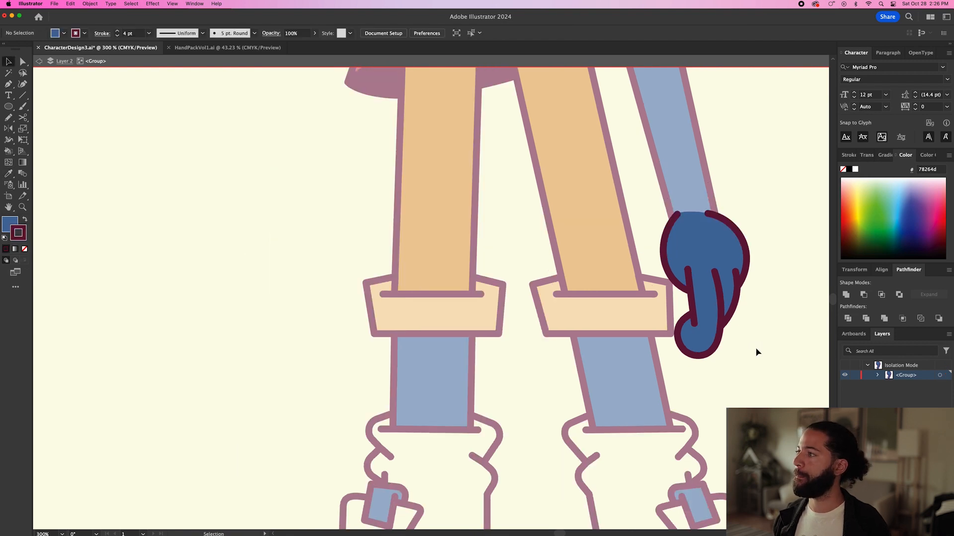
{"action": "double_click", "coordinate": [756, 352]}
{"action": "scroll", "coordinate": [756, 352], "scroll_direction": "down", "scroll_amount": 4}
{"action": "scroll", "coordinate": [768, 325], "scroll_direction": "up", "scroll_amount": 5}
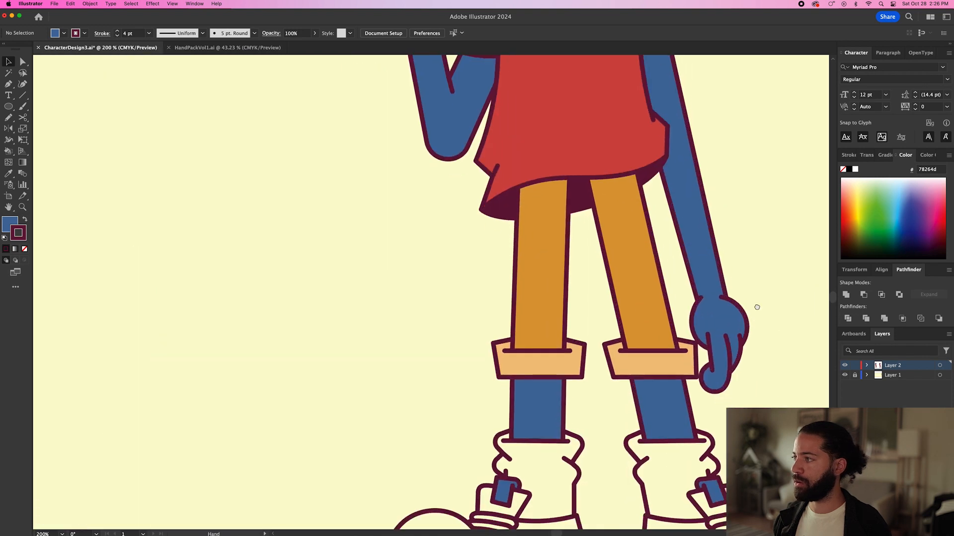
Step: Enlarge the hand group at the lowered arm's end to about 56 by 97 pt
{"action": "left_click", "coordinate": [691, 301]}
{"action": "left_click_drag", "start_coordinate": [709, 347], "coordinate": [720, 358]}
{"action": "left_click", "coordinate": [717, 316]}
{"action": "left_click", "coordinate": [695, 307]}
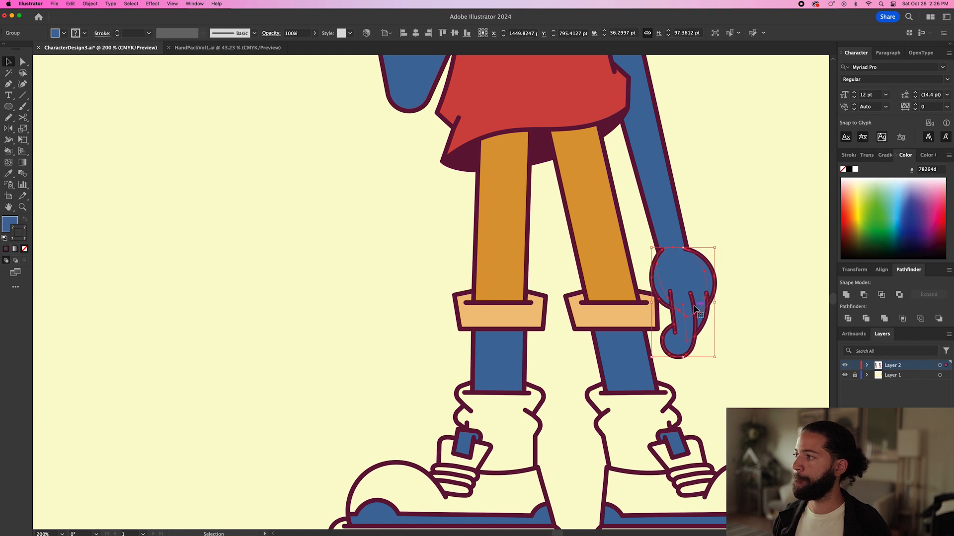
{"action": "left_click", "coordinate": [772, 326]}
Step: Isolate the lowered arm and pencil two short wavy lines and a faceted diamond below the sleeve
{"action": "scroll", "coordinate": [752, 320], "scroll_direction": "down", "scroll_amount": 2}
{"action": "scroll", "coordinate": [753, 320], "scroll_direction": "down", "scroll_amount": 2}
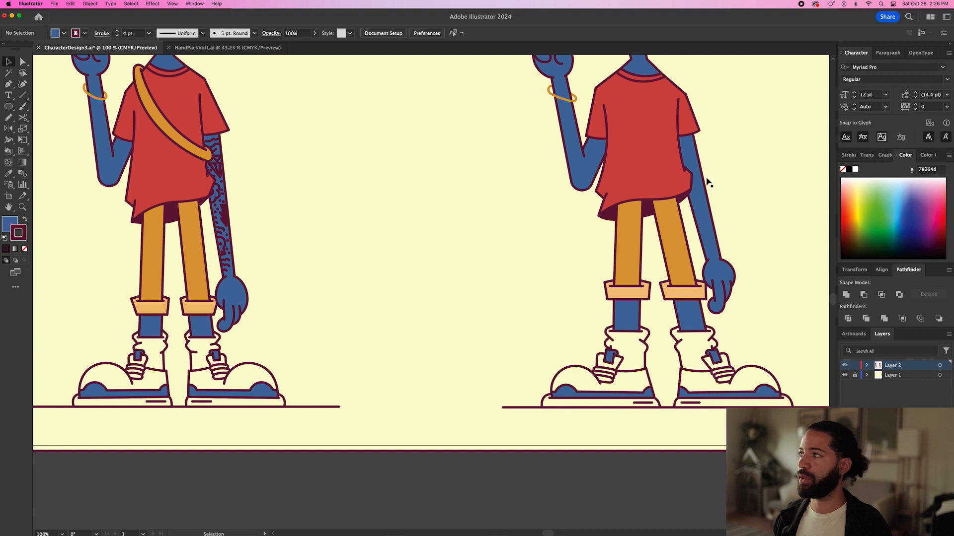
{"action": "double_click", "coordinate": [703, 196]}
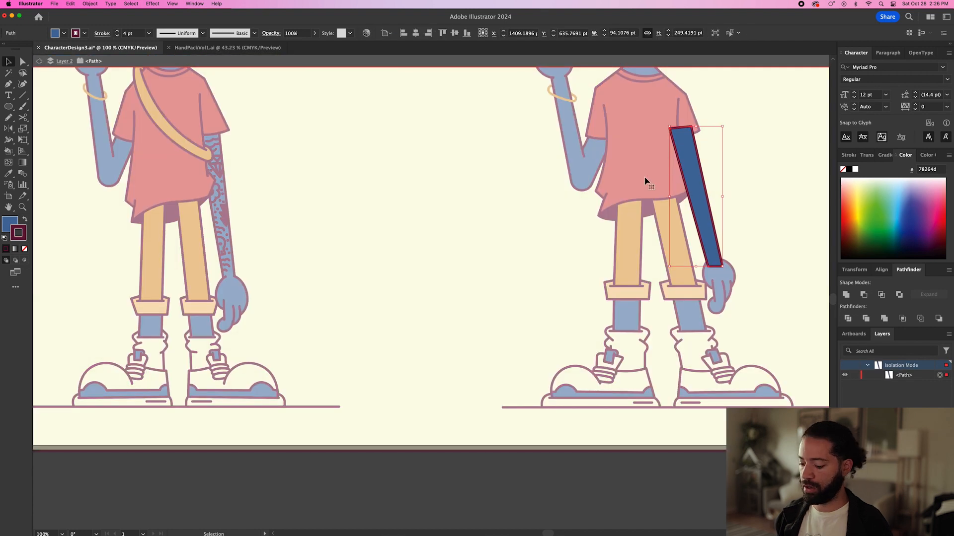
{"action": "key", "text": "n"}
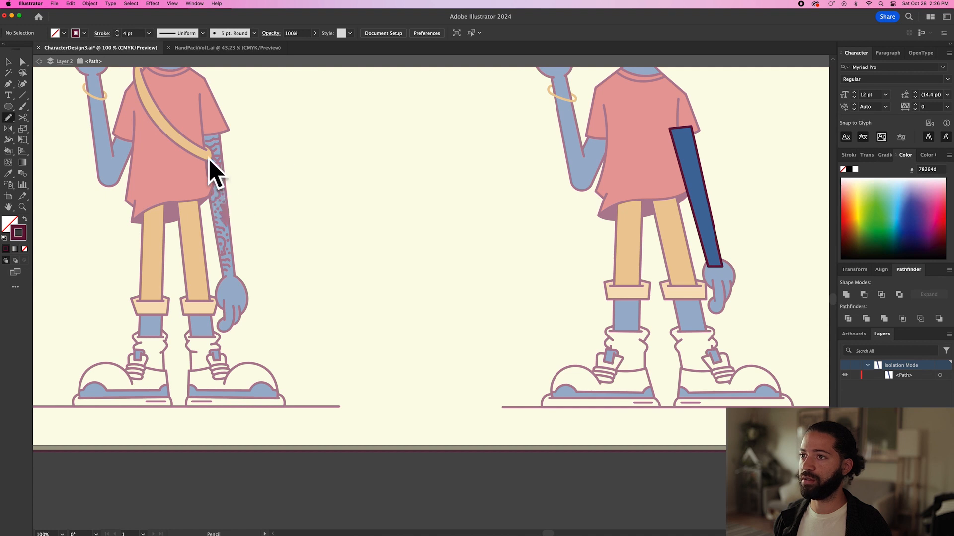
{"action": "scroll", "coordinate": [698, 150], "scroll_direction": "up", "scroll_amount": 3}
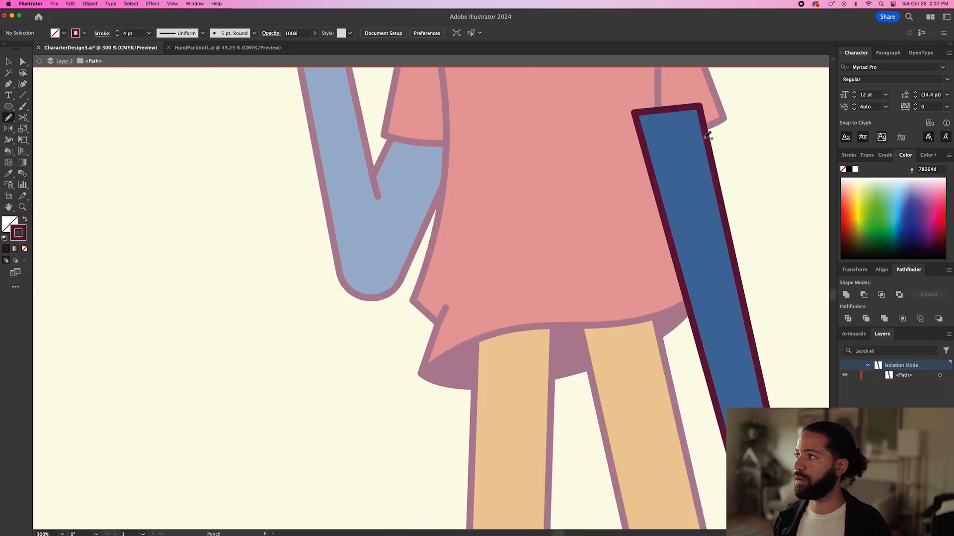
{"action": "mouse_move", "coordinate": [702, 142]}
{"action": "left_mouse_down"}
{"action": "mouse_move", "coordinate": [666, 151]}
{"action": "mouse_move", "coordinate": [696, 159]}
{"action": "mouse_move", "coordinate": [674, 164]}
{"action": "left_mouse_up"}
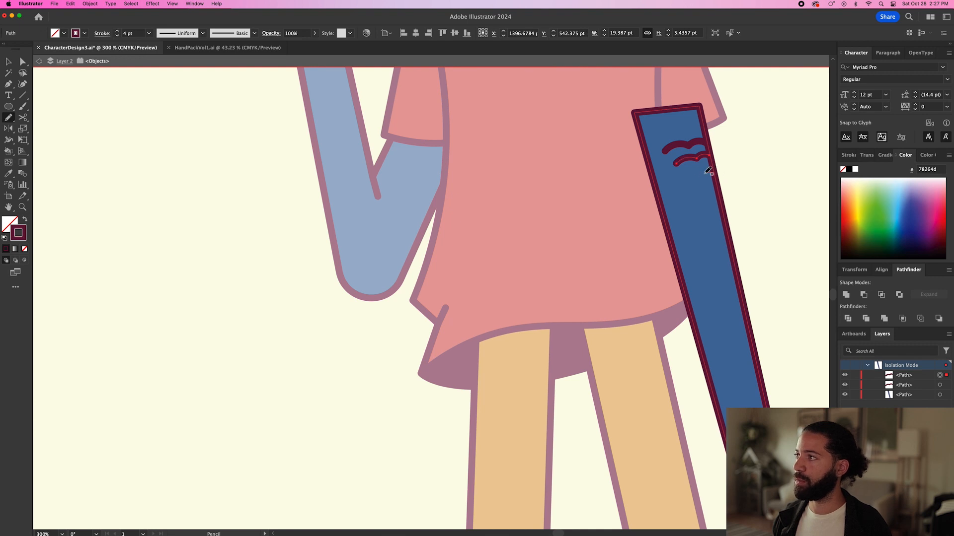
{"action": "mouse_move", "coordinate": [710, 174]}
{"action": "left_mouse_down"}
{"action": "mouse_move", "coordinate": [682, 175]}
{"action": "mouse_move", "coordinate": [675, 191]}
{"action": "mouse_move", "coordinate": [720, 198]}
{"action": "mouse_move", "coordinate": [715, 179]}
{"action": "mouse_move", "coordinate": [712, 218]}
{"action": "mouse_move", "coordinate": [709, 188]}
{"action": "left_mouse_up"}
{"action": "key", "text": "super+shift+a"}
Step: Pencil a scalloped half flower below the diamond, about 36 by 67 pt, with a half-round centre of about 14 by 18 pt
{"action": "scroll", "coordinate": [716, 223], "scroll_direction": "down", "scroll_amount": 5}
{"action": "scroll", "coordinate": [643, 202], "scroll_direction": "up", "scroll_amount": 6}
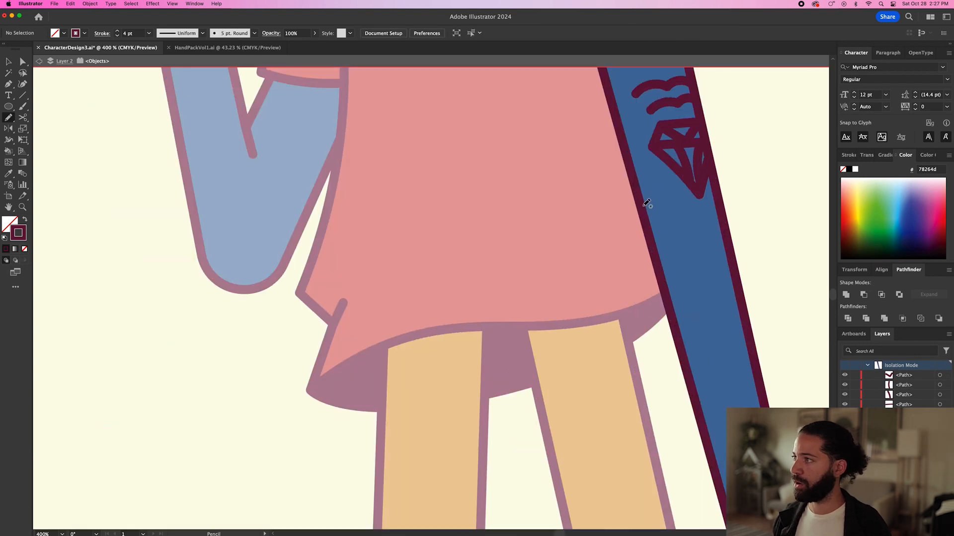
{"action": "mouse_move", "coordinate": [647, 195]}
{"action": "left_mouse_down"}
{"action": "mouse_move", "coordinate": [691, 226]}
{"action": "mouse_move", "coordinate": [709, 263]}
{"action": "left_mouse_up"}
{"action": "mouse_move", "coordinate": [681, 221]}
{"action": "left_mouse_down"}
{"action": "mouse_move", "coordinate": [706, 224]}
{"action": "mouse_move", "coordinate": [712, 252]}
{"action": "mouse_move", "coordinate": [714, 290]}
{"action": "mouse_move", "coordinate": [682, 347]}
{"action": "left_mouse_up"}
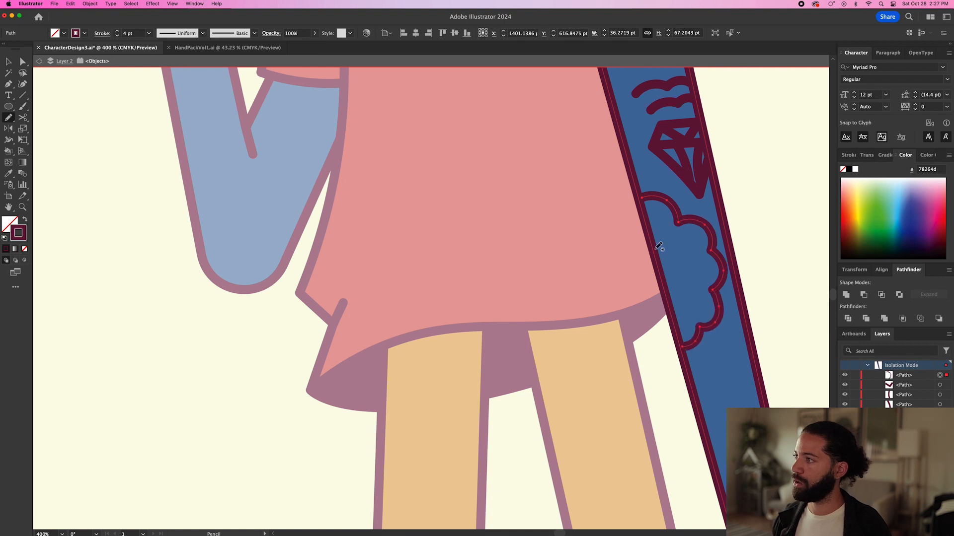
{"action": "left_click_drag", "start_coordinate": [671, 289], "coordinate": [657, 253]}
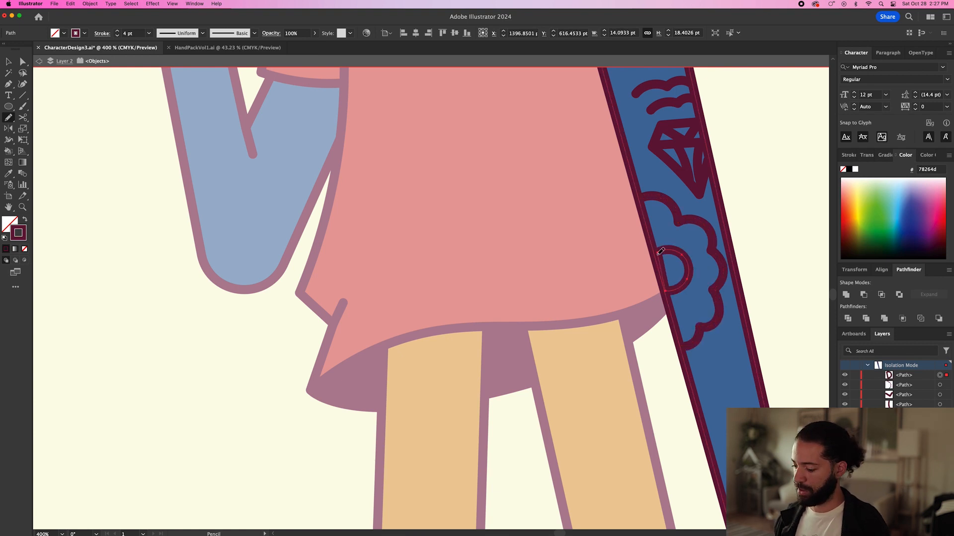
Step: Fill the half flower's centre with the dark maroon outline colour and draw a short stroke inside each petal
{"action": "key", "text": "i"}
{"action": "left_click", "coordinate": [675, 294]}
{"action": "key", "text": "p"}
{"action": "left_click", "coordinate": [660, 216]}
{"action": "left_click", "coordinate": [663, 231]}
{"action": "left_click", "coordinate": [681, 238], "text": "super"}
{"action": "left_click", "coordinate": [694, 234]}
{"action": "left_click", "coordinate": [690, 246]}
{"action": "left_click", "coordinate": [699, 256], "text": "super"}
{"action": "left_click", "coordinate": [697, 268]}
{"action": "scroll", "coordinate": [704, 272], "scroll_direction": "up", "scroll_amount": 3}
{"action": "left_click", "coordinate": [733, 275]}
{"action": "key", "text": "n"}
{"action": "mouse_move", "coordinate": [685, 361]}
{"action": "left_mouse_down"}
{"action": "mouse_move", "coordinate": [709, 389]}
{"action": "mouse_move", "coordinate": [664, 422]}
{"action": "left_mouse_up"}
{"action": "scroll", "coordinate": [800, 315], "scroll_direction": "down", "scroll_amount": 5}
{"action": "key", "text": "super+shift+a"}
Step: Pencil a jagged lightning bolt about 16 by 31 pt below the flower at the arm's outer edge
{"action": "scroll", "coordinate": [692, 315], "scroll_direction": "up", "scroll_amount": 2}
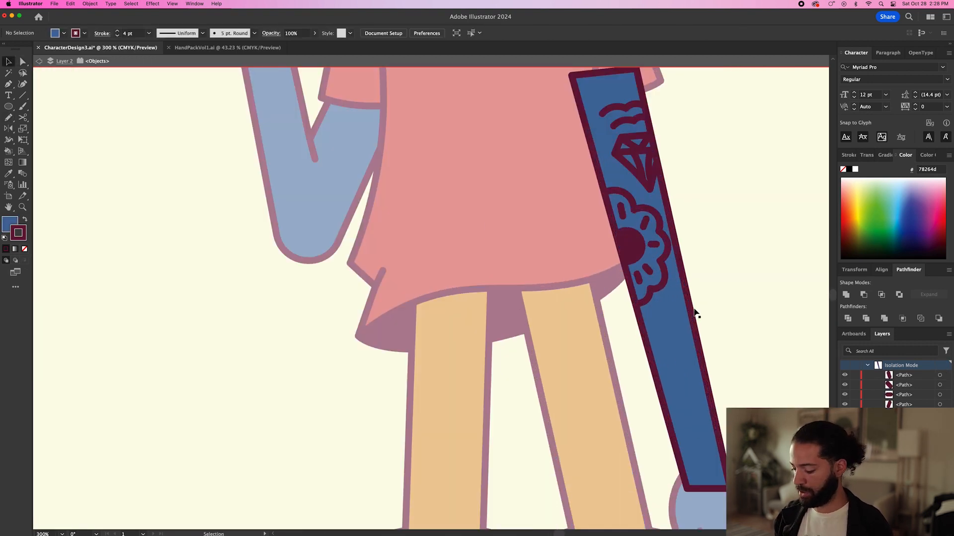
{"action": "mouse_move", "coordinate": [686, 301]}
{"action": "left_mouse_down"}
{"action": "mouse_move", "coordinate": [664, 324]}
{"action": "mouse_move", "coordinate": [686, 354]}
{"action": "mouse_move", "coordinate": [691, 303]}
{"action": "left_mouse_up"}
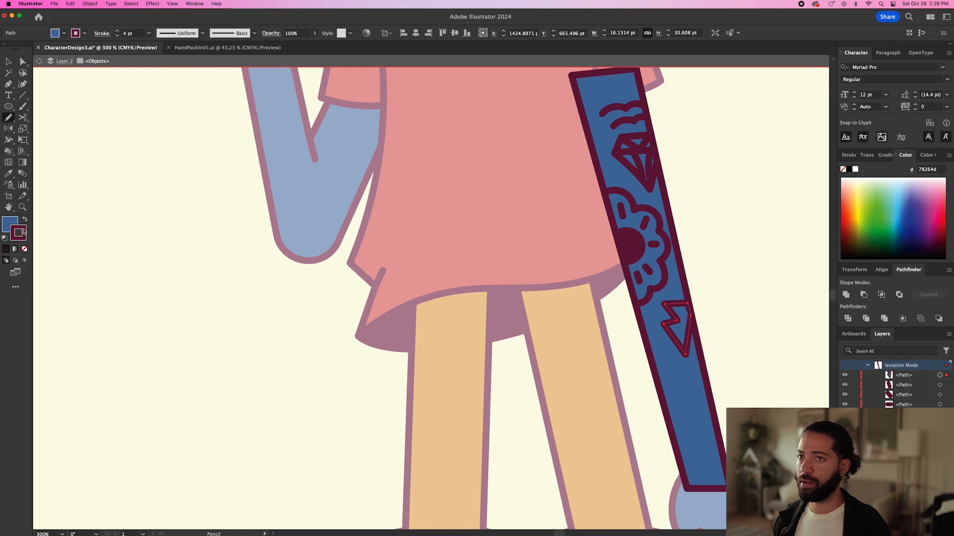
{"action": "scroll", "coordinate": [463, 279], "scroll_direction": "down", "scroll_amount": 1}
{"action": "scroll", "coordinate": [545, 298], "scroll_direction": "down", "scroll_amount": 2}
{"action": "scroll", "coordinate": [545, 314], "scroll_direction": "up", "scroll_amount": 4}
{"action": "key", "text": "super+shift+a"}
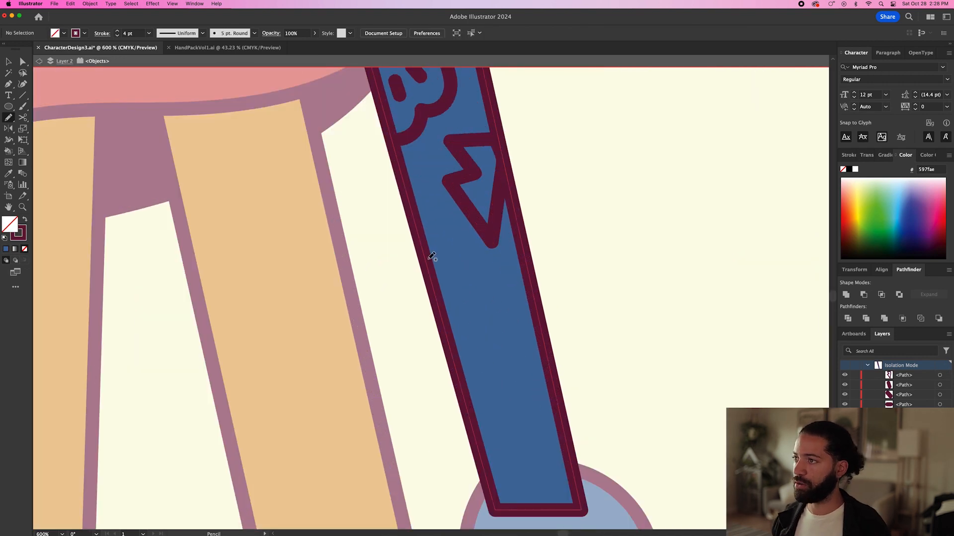
Step: Pencil a half skull with an eye and a tooth line below the bolt, plus two short wavy lines nearer the wrist
{"action": "key", "text": "super+z"}
{"action": "mouse_move", "coordinate": [472, 268]}
{"action": "left_mouse_down"}
{"action": "mouse_move", "coordinate": [446, 304]}
{"action": "mouse_move", "coordinate": [501, 357]}
{"action": "mouse_move", "coordinate": [460, 366]}
{"action": "left_mouse_up"}
{"action": "key", "text": "super+shift+a"}
{"action": "left_click_drag", "start_coordinate": [469, 334], "coordinate": [476, 359]}
{"action": "left_click_drag", "start_coordinate": [464, 281], "coordinate": [465, 279]}
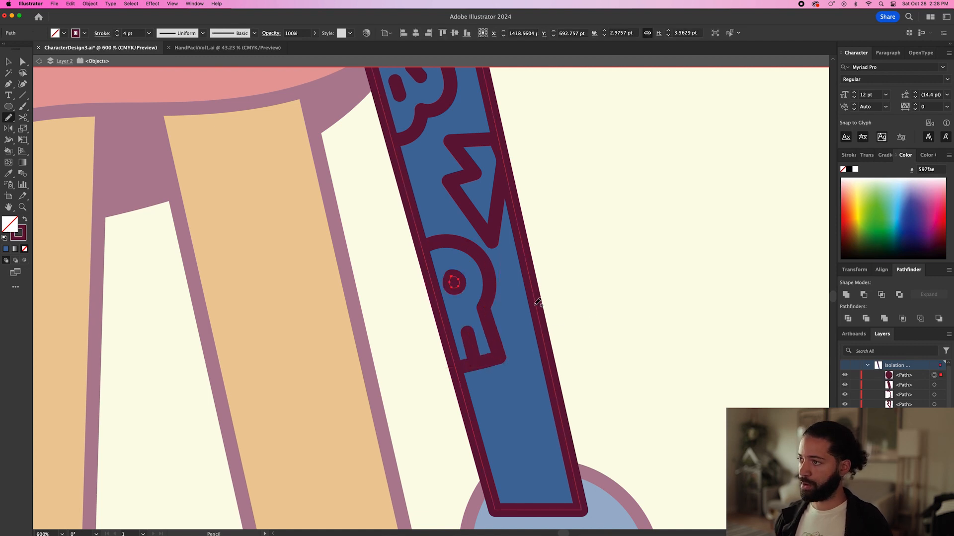
{"action": "mouse_move", "coordinate": [544, 363]}
{"action": "left_mouse_down"}
{"action": "mouse_move", "coordinate": [514, 382]}
{"action": "mouse_move", "coordinate": [528, 402]}
{"action": "mouse_move", "coordinate": [497, 411]}
{"action": "left_mouse_up"}
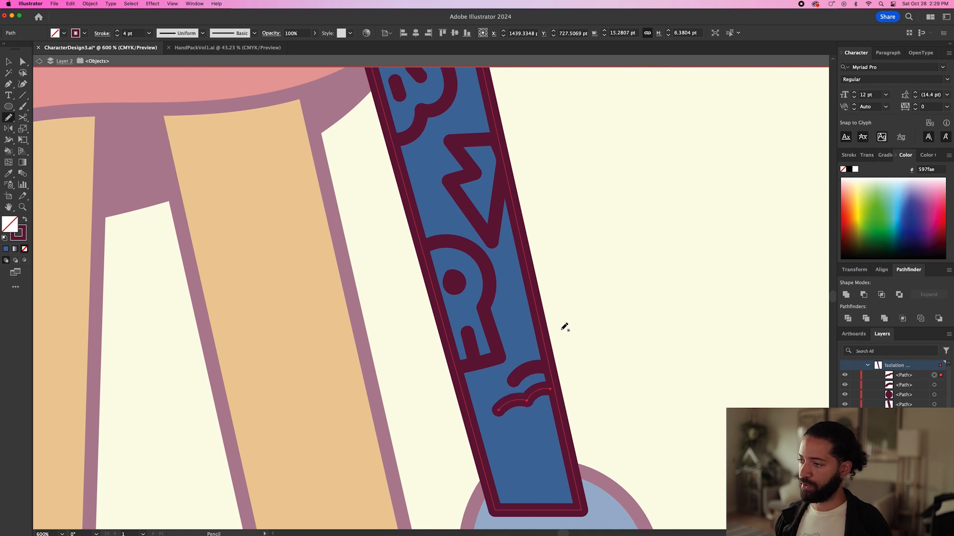
Step: Scatter maroon Blob Brush dots in the empty spaces around the skull and the lightning bolt
{"action": "key", "text": "l"}
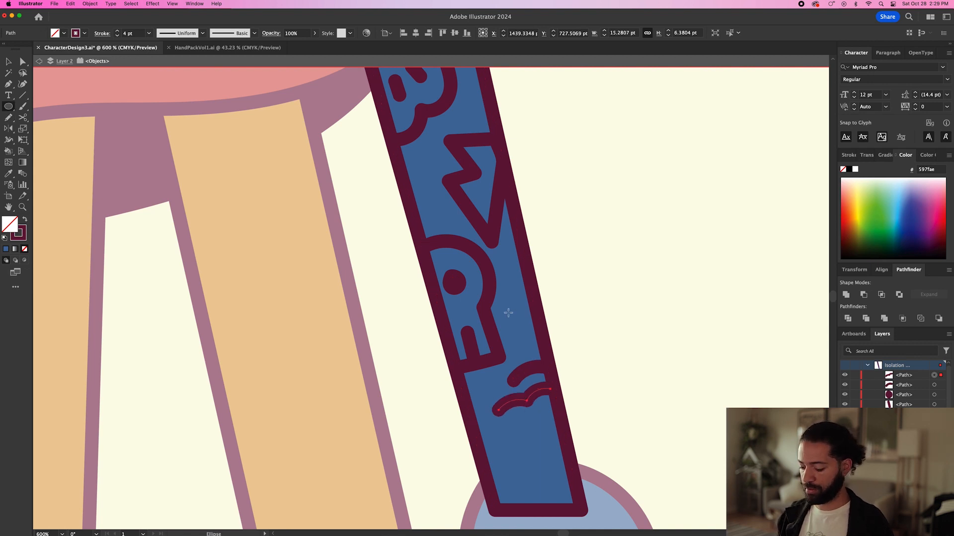
{"action": "key", "text": "shift+b"}
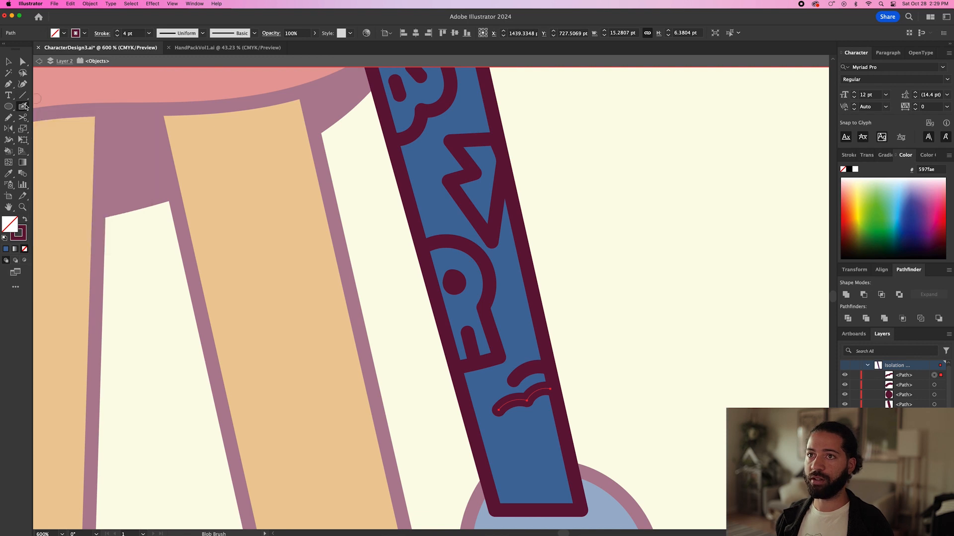
{"action": "left_click", "coordinate": [506, 308]}
{"action": "left_click", "coordinate": [521, 338]}
{"action": "left_click", "coordinate": [510, 274]}
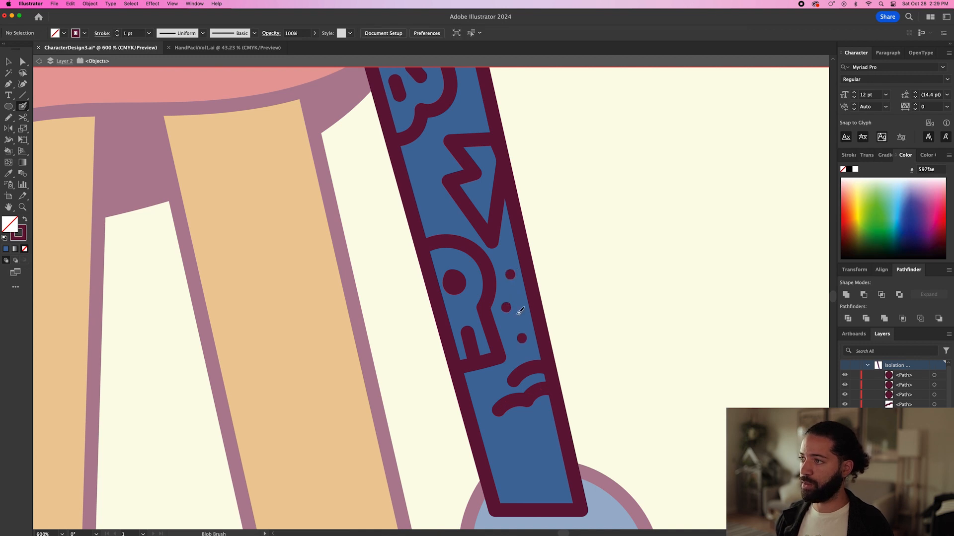
{"action": "left_click", "coordinate": [483, 381]}
{"action": "left_click", "coordinate": [431, 215]}
{"action": "left_click", "coordinate": [448, 220]}
{"action": "left_click", "coordinate": [425, 177]}
{"action": "left_click", "coordinate": [436, 146]}
{"action": "left_click", "coordinate": [451, 121]}
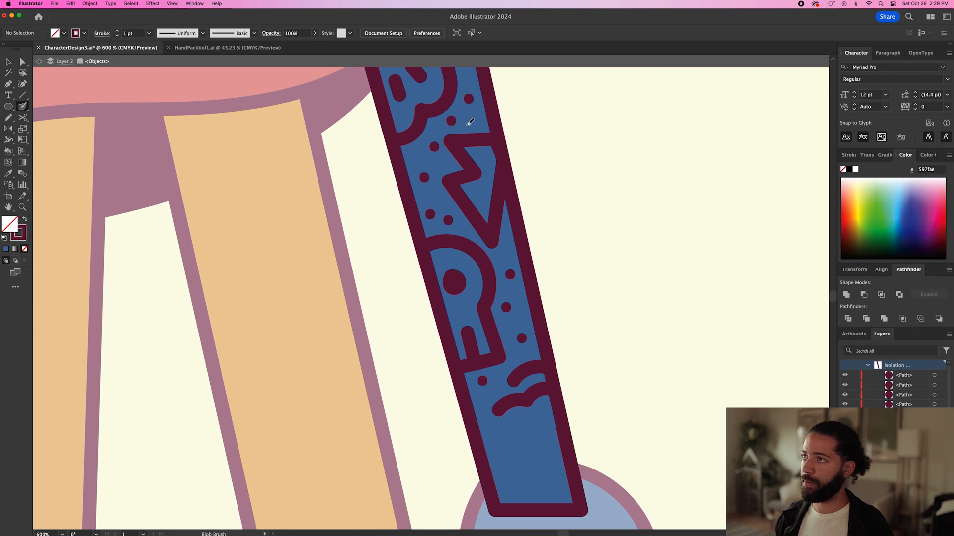
Step: Add Blob Brush dots in the gaps around the flower and diamond, and exit the arm's isolation
{"action": "scroll", "coordinate": [489, 111], "scroll_direction": "up", "scroll_amount": 5}
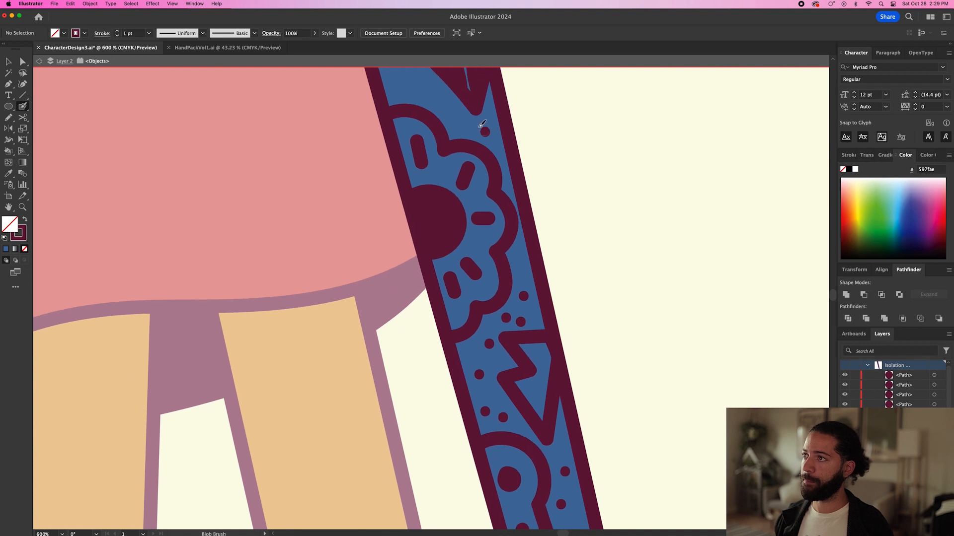
{"action": "left_click_drag", "start_coordinate": [460, 119], "coordinate": [549, 274]}
{"action": "left_click", "coordinate": [500, 263]}
{"action": "left_click", "coordinate": [509, 247]}
{"action": "left_click", "coordinate": [486, 230]}
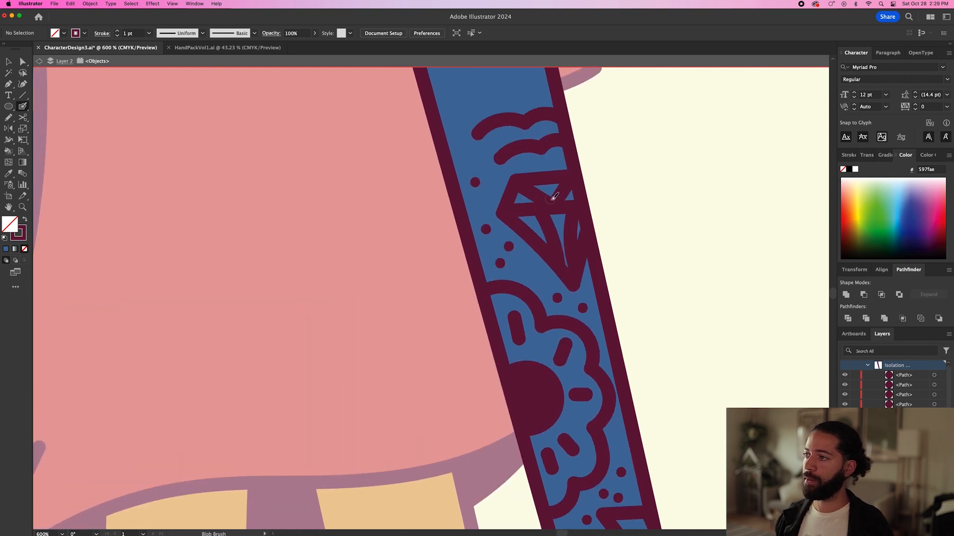
{"action": "scroll", "coordinate": [620, 214], "scroll_direction": "down", "scroll_amount": 3}
{"action": "key", "text": "v"}
{"action": "double_click", "coordinate": [699, 383]}
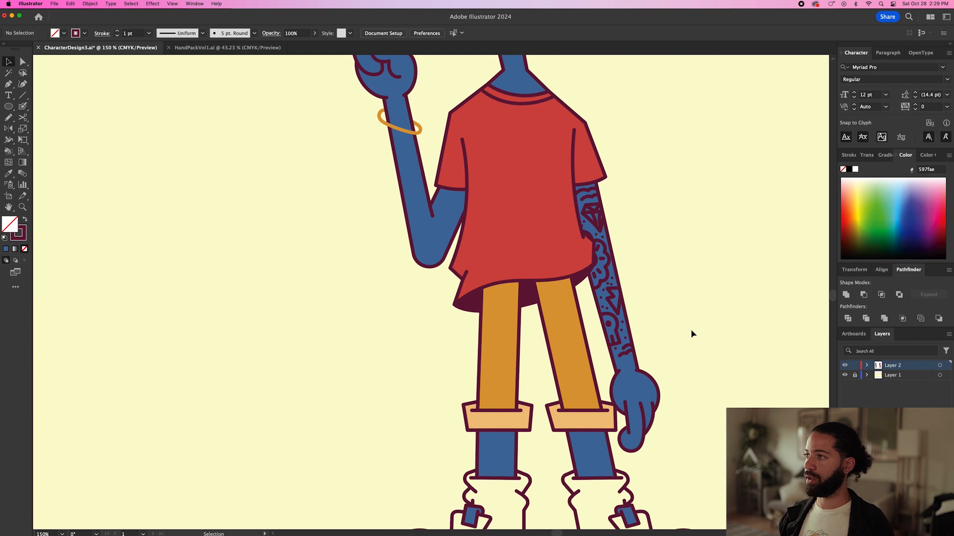
Step: Start an orange, maroon-outlined strap with the Pen at the collar, curving its lower edge across the shirt to the tattooed arm
{"action": "scroll", "coordinate": [693, 334], "scroll_direction": "down", "scroll_amount": 2}
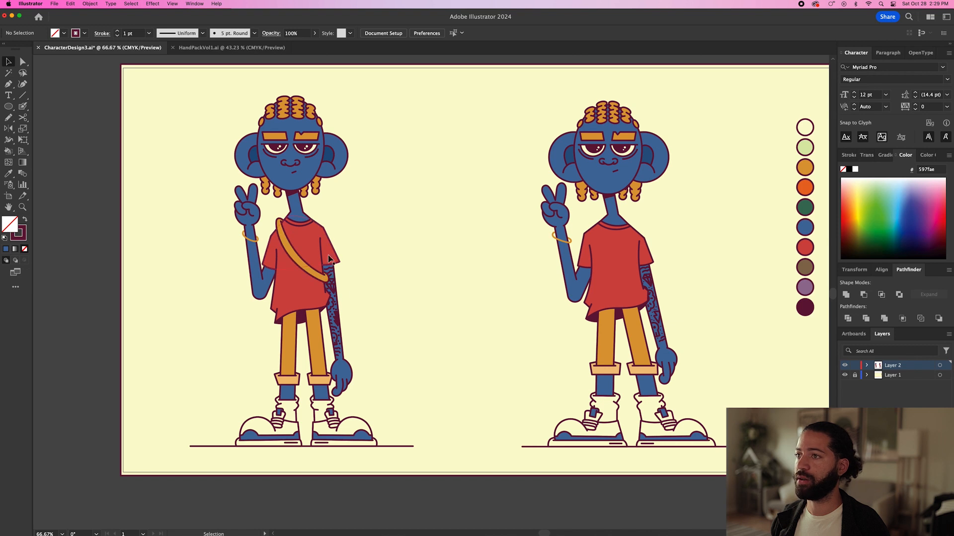
{"action": "scroll", "coordinate": [617, 274], "scroll_direction": "up", "scroll_amount": 2}
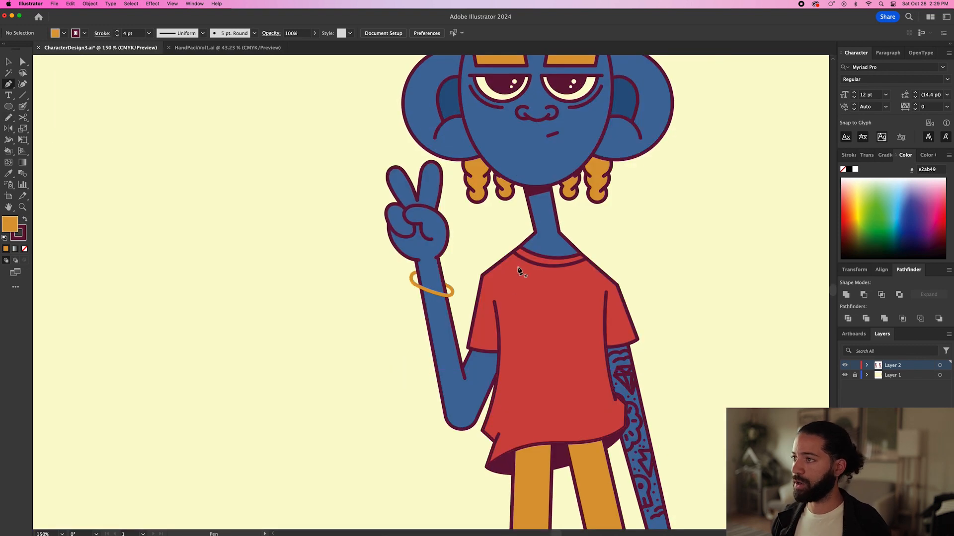
{"action": "key", "text": "p"}
{"action": "scroll", "coordinate": [511, 268], "scroll_direction": "up", "scroll_amount": 3}
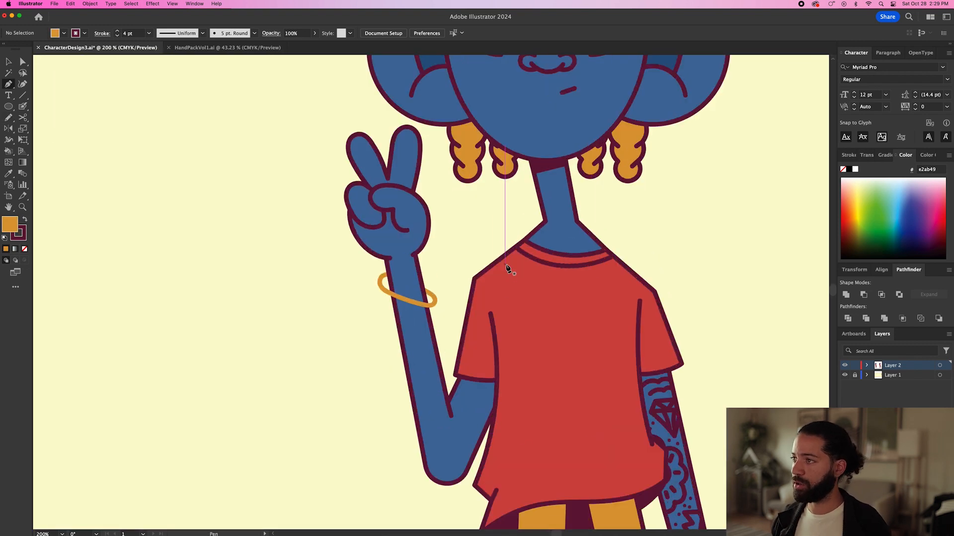
{"action": "left_click", "coordinate": [519, 242]}
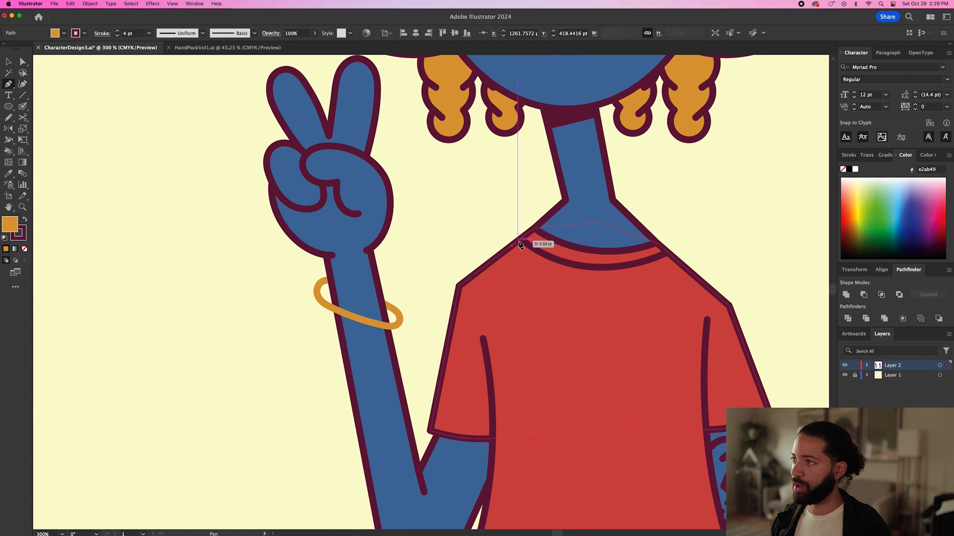
{"action": "left_click_drag", "start_coordinate": [480, 236], "coordinate": [462, 257]}
{"action": "scroll", "coordinate": [528, 325], "scroll_direction": "down", "scroll_amount": 1}
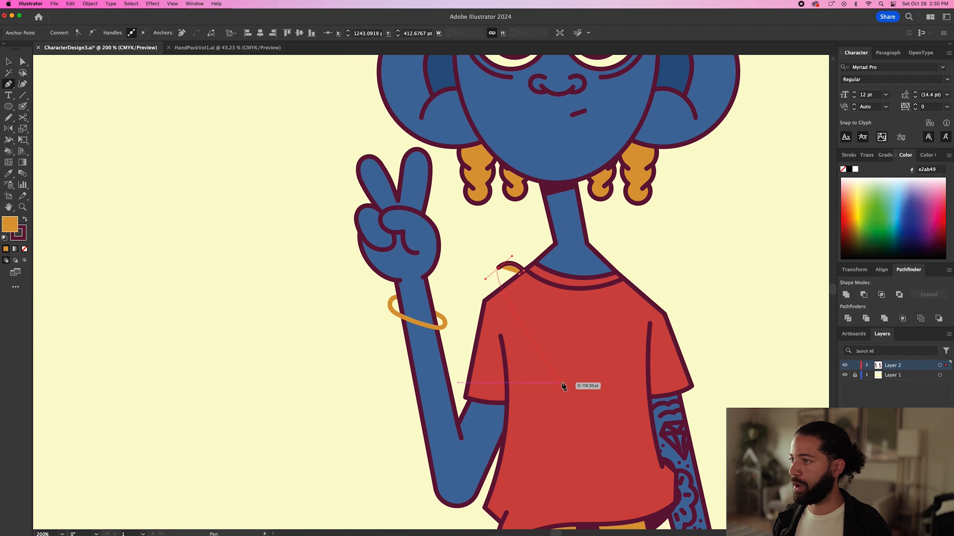
{"action": "left_click_drag", "start_coordinate": [601, 425], "coordinate": [601, 422]}
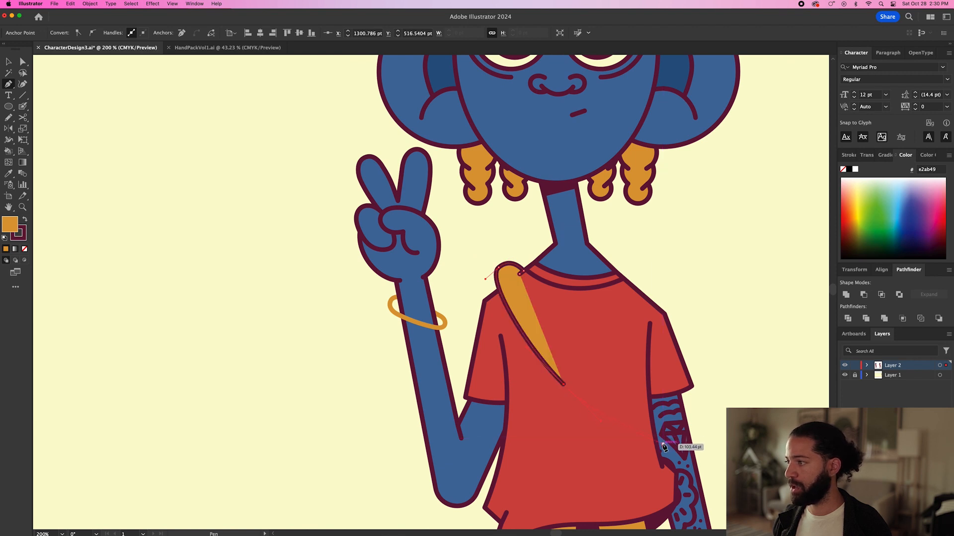
{"action": "left_click_drag", "start_coordinate": [662, 443], "coordinate": [676, 441]}
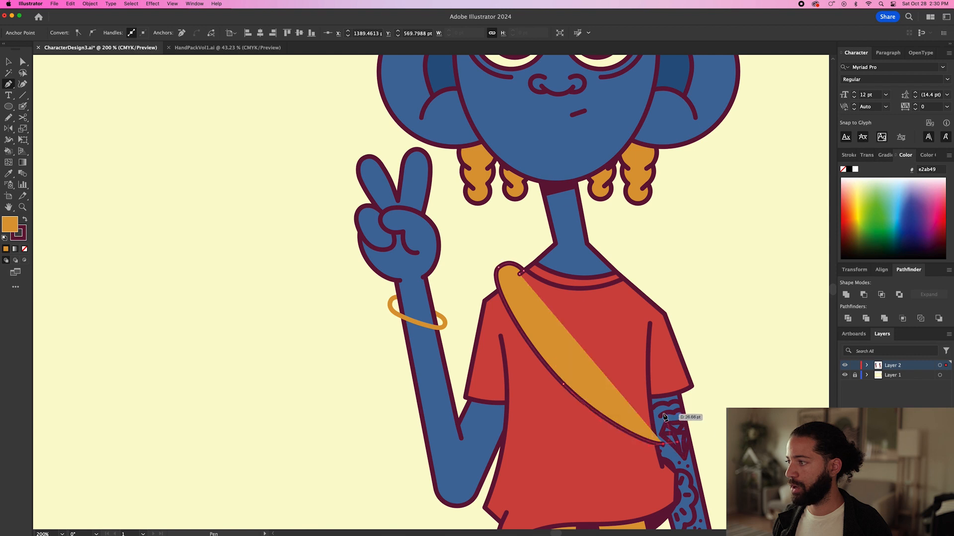
Step: Round the strap's lower end beside the arm and close the shape with a curved upper edge back to the shoulder
{"action": "scroll", "coordinate": [654, 413], "scroll_direction": "up", "scroll_amount": 5}
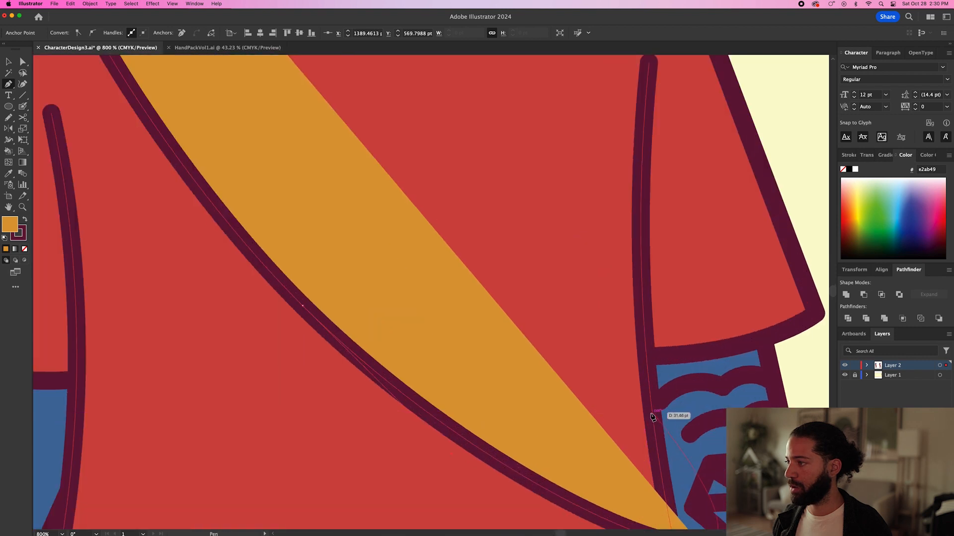
{"action": "left_click_drag", "start_coordinate": [653, 413], "coordinate": [545, 394]}
{"action": "left_click_drag", "start_coordinate": [601, 405], "coordinate": [564, 306]}
{"action": "scroll", "coordinate": [625, 349], "scroll_direction": "down", "scroll_amount": 6}
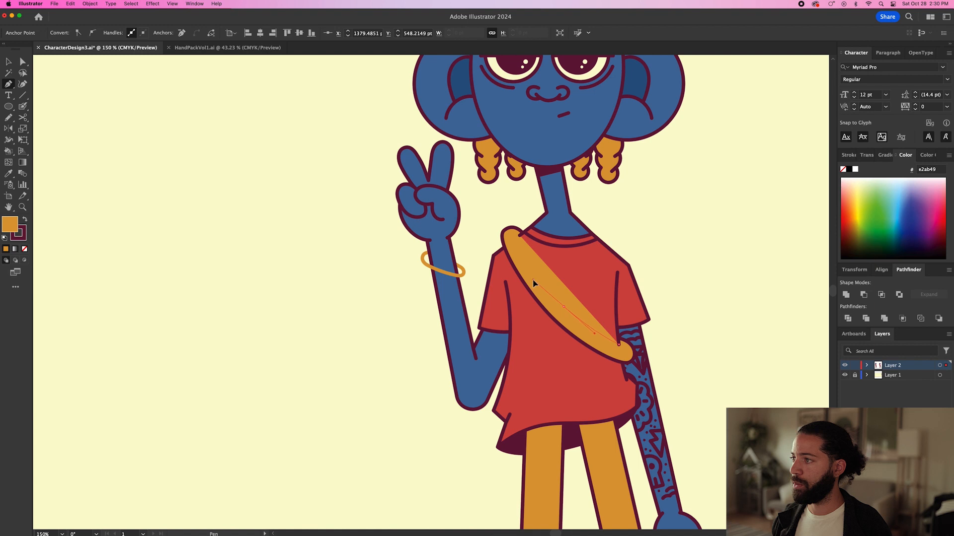
{"action": "left_click", "coordinate": [534, 283]}
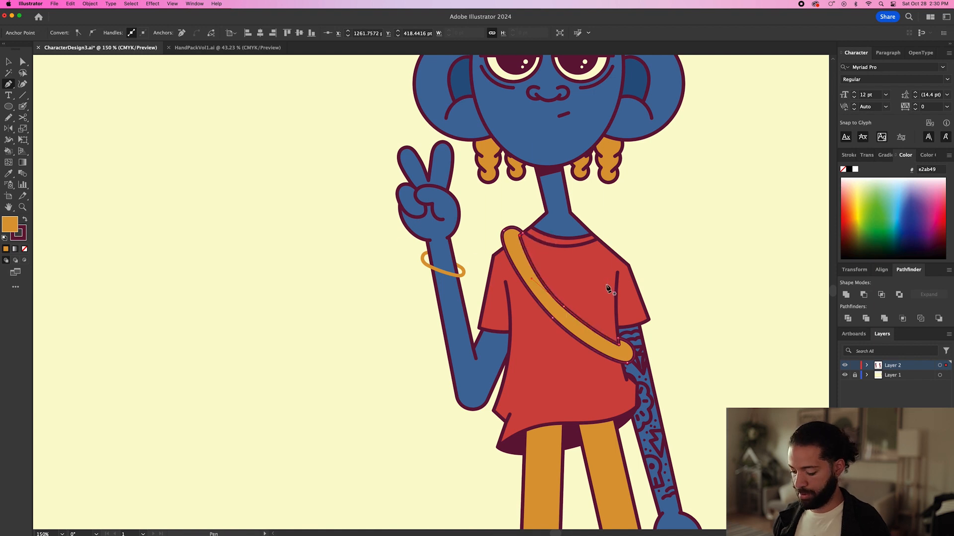
Step: Adjust the strap's inner corner at the shoulder and extend its inner edge with a short Pen line into the strap
{"action": "scroll", "coordinate": [513, 241], "scroll_direction": "up", "scroll_amount": 6}
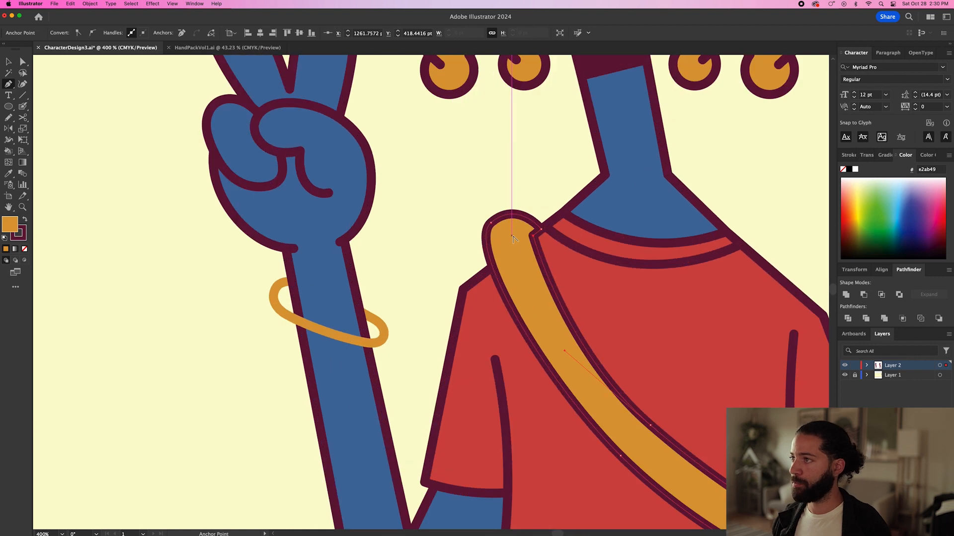
{"action": "key", "text": "a"}
{"action": "left_click_drag", "start_coordinate": [571, 239], "coordinate": [547, 261]}
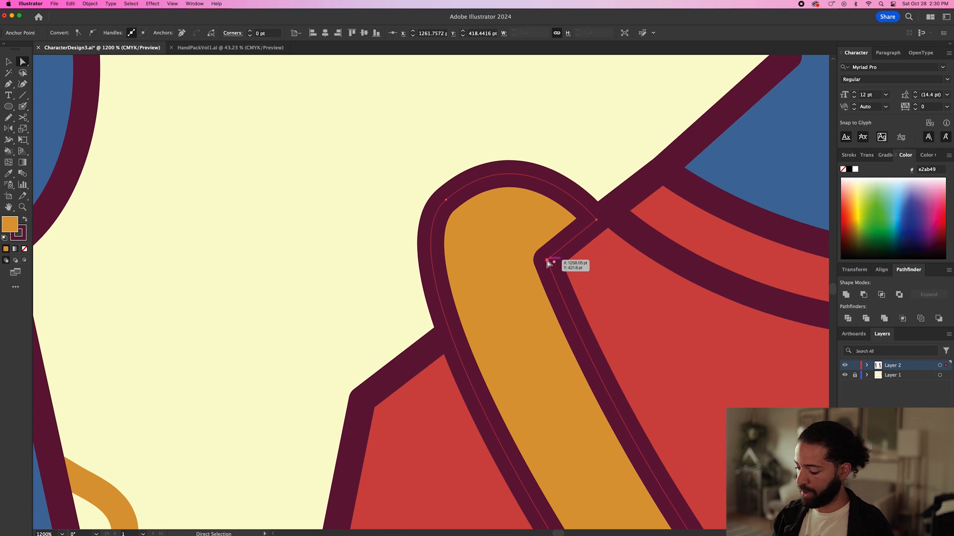
{"action": "left_click", "coordinate": [598, 164], "text": "super"}
{"action": "left_click_drag", "start_coordinate": [546, 258], "coordinate": [538, 238]}
{"action": "left_click", "coordinate": [588, 164], "text": "super"}
Step: Extend the strap's upper edge at its lower end with a short Pen line into the orange shape
{"action": "scroll", "coordinate": [591, 169], "scroll_direction": "down", "scroll_amount": 4}
{"action": "scroll", "coordinate": [641, 252], "scroll_direction": "right", "scroll_amount": 5}
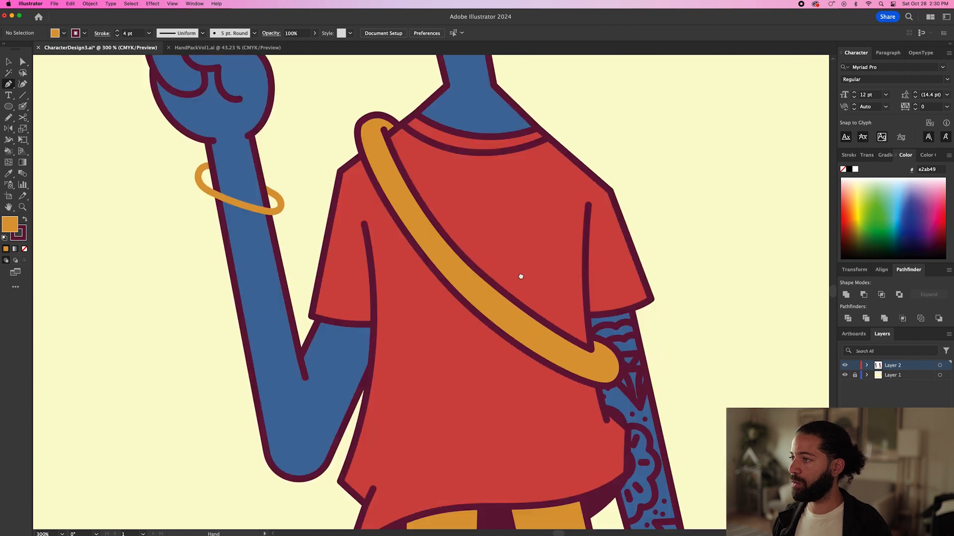
{"action": "scroll", "coordinate": [481, 319], "scroll_direction": "up", "scroll_amount": 4}
{"action": "left_click", "coordinate": [462, 307]}
{"action": "left_click_drag", "start_coordinate": [492, 320], "coordinate": [520, 345]}
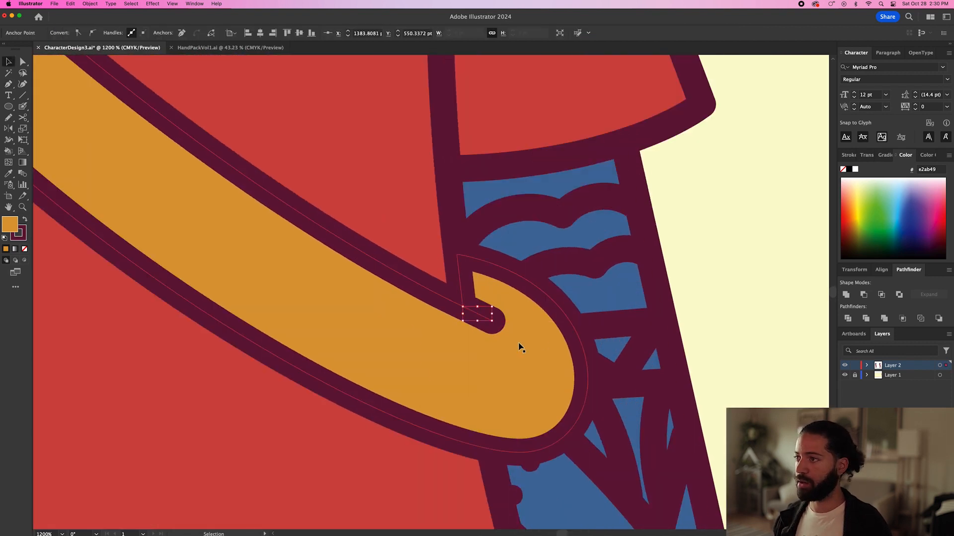
Step: Group the strap with the short lines at both of its ends
{"action": "key", "text": "v"}
{"action": "scroll", "coordinate": [519, 344], "scroll_direction": "down", "scroll_amount": 3}
{"action": "scroll", "coordinate": [299, 201], "scroll_direction": "up", "scroll_amount": 5}
{"action": "scroll", "coordinate": [300, 201], "scroll_direction": "left", "scroll_amount": 5}
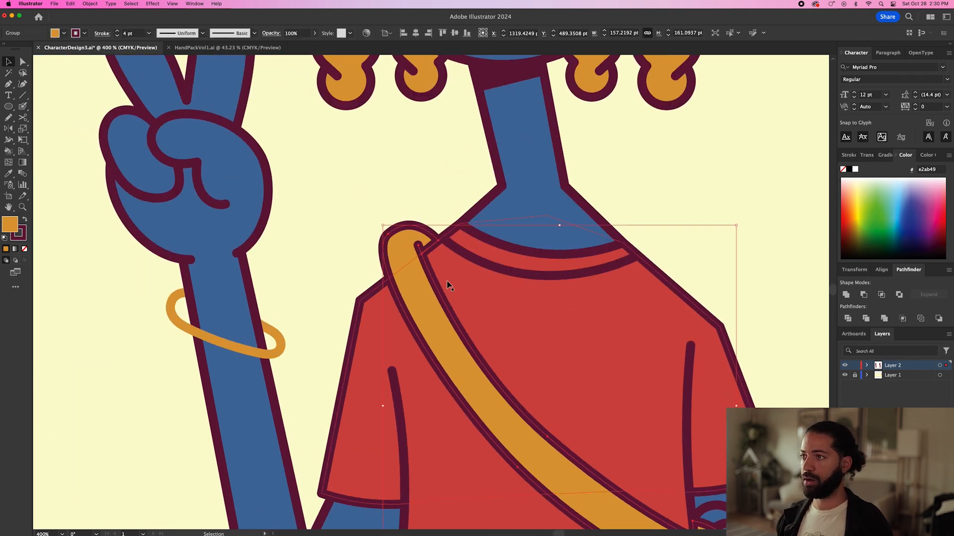
{"action": "scroll", "coordinate": [445, 283], "scroll_direction": "down", "scroll_amount": 5}
{"action": "left_click", "coordinate": [581, 304]}
{"action": "left_click_drag", "start_coordinate": [489, 323], "coordinate": [581, 298]}
{"action": "key", "text": "super+z"}
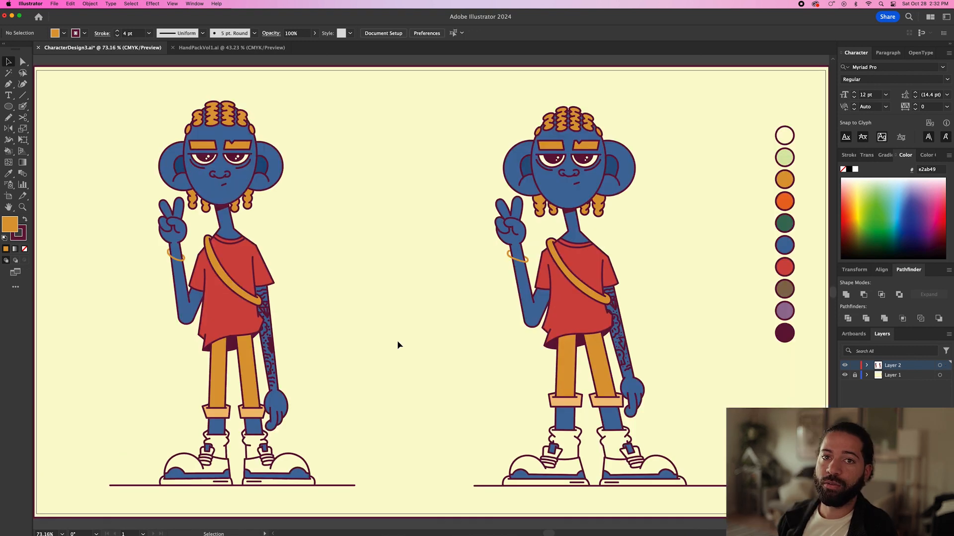